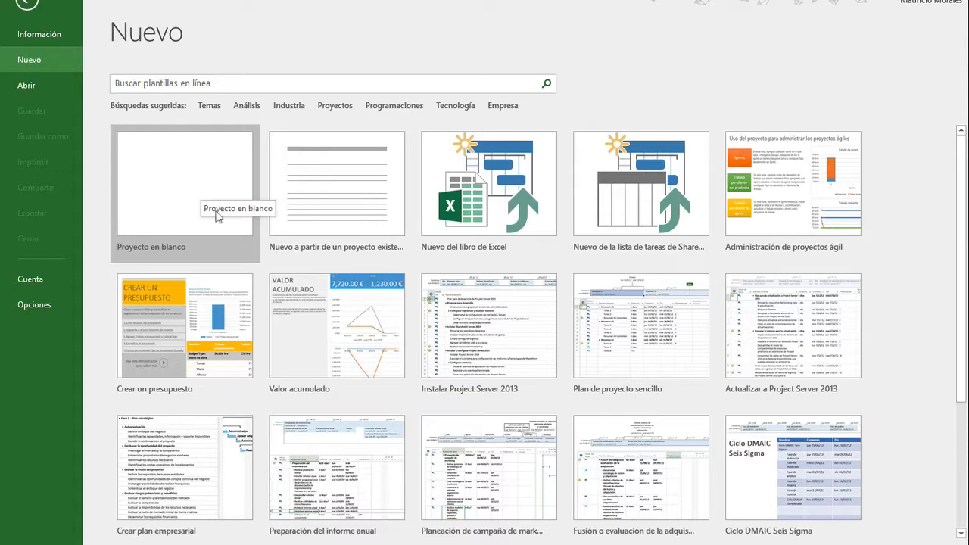
- Create a blank project and schedule it from the project finish date, set to 09/06/17
{"action": "left_click", "coordinate": [197, 197]}
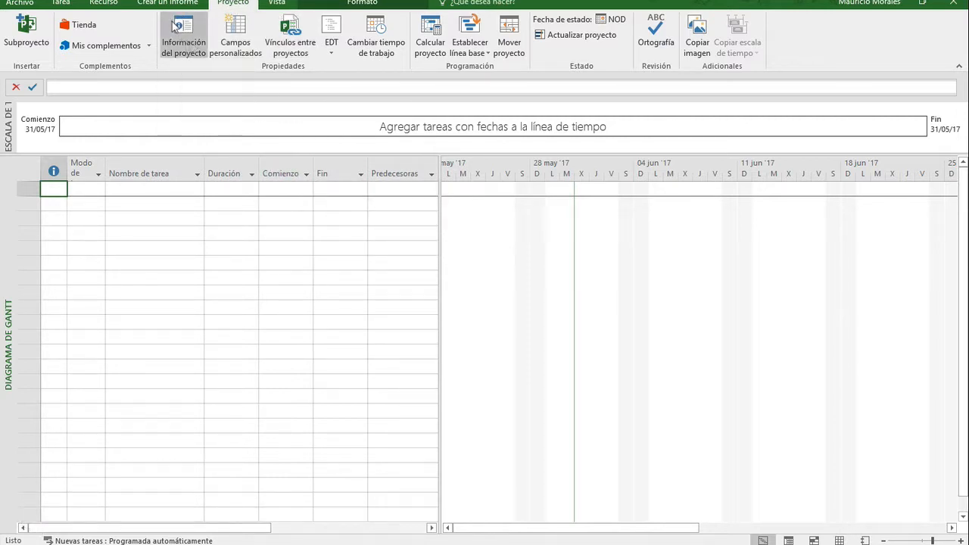
{"action": "left_click", "coordinate": [185, 47]}
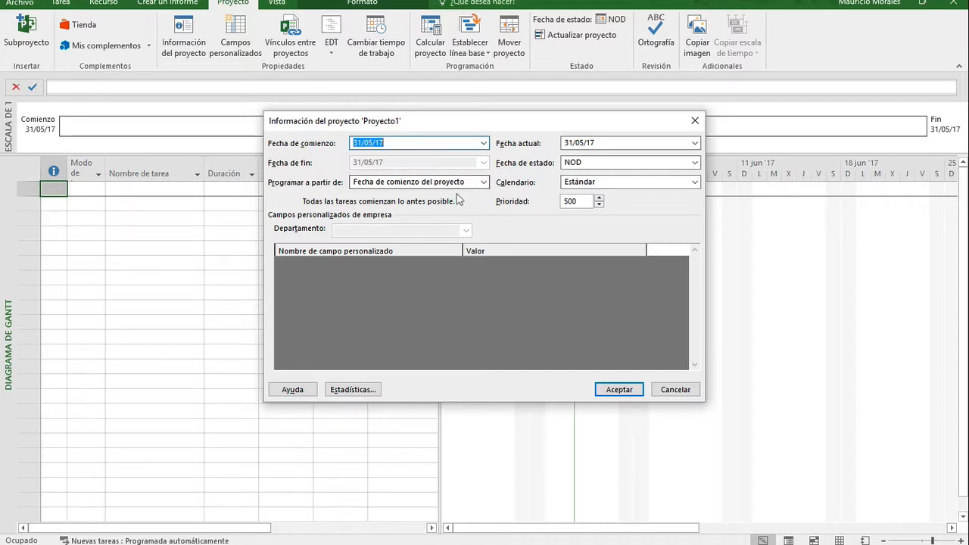
{"action": "left_click", "coordinate": [430, 182]}
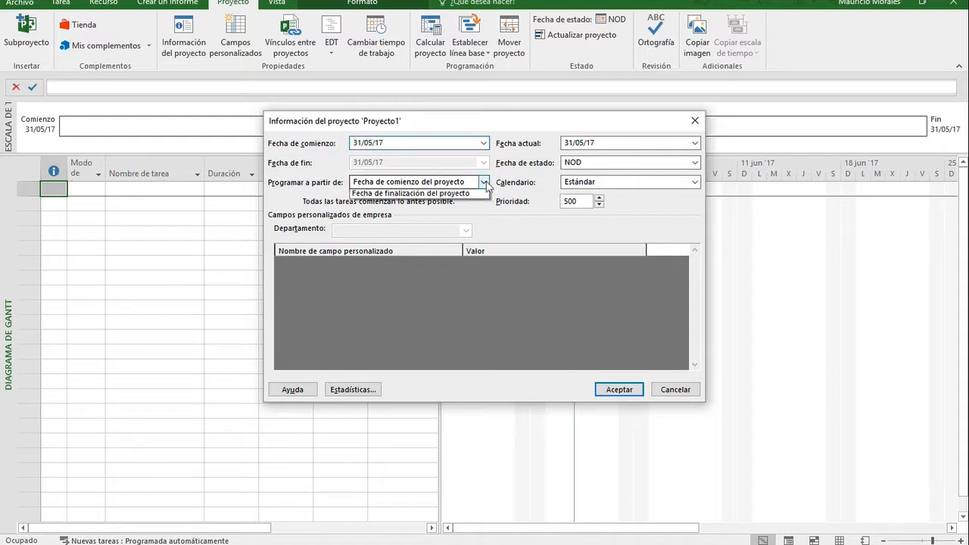
{"action": "left_click", "coordinate": [442, 205]}
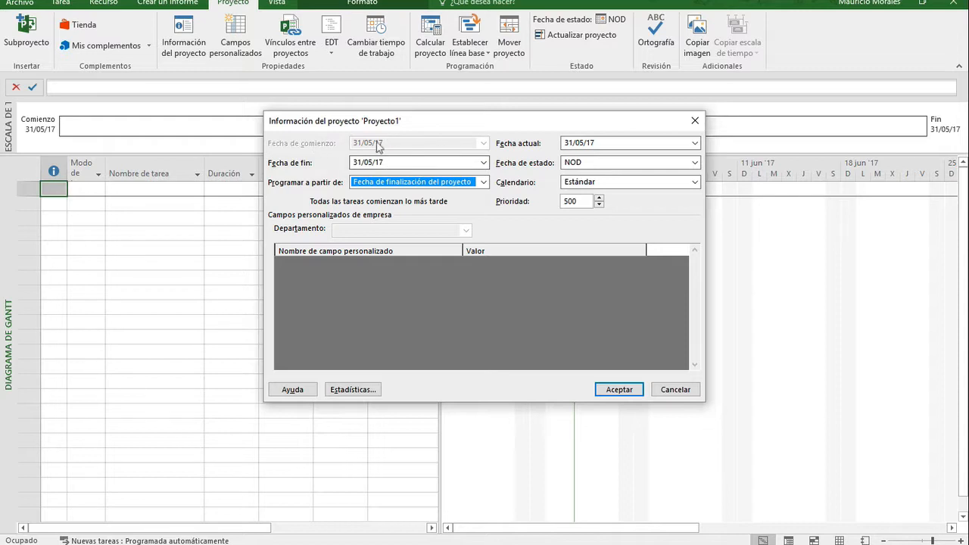
{"action": "left_click", "coordinate": [483, 162]}
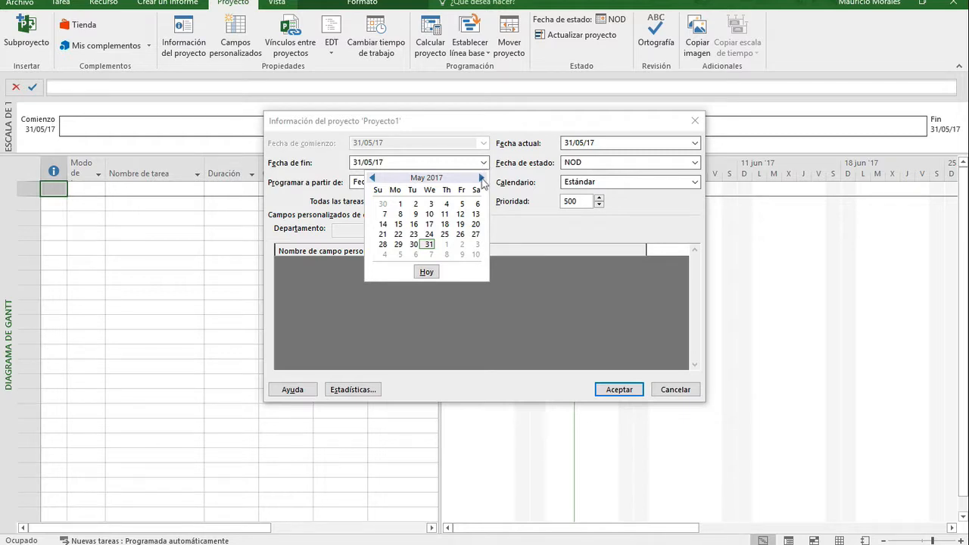
{"action": "left_click", "coordinate": [463, 255]}
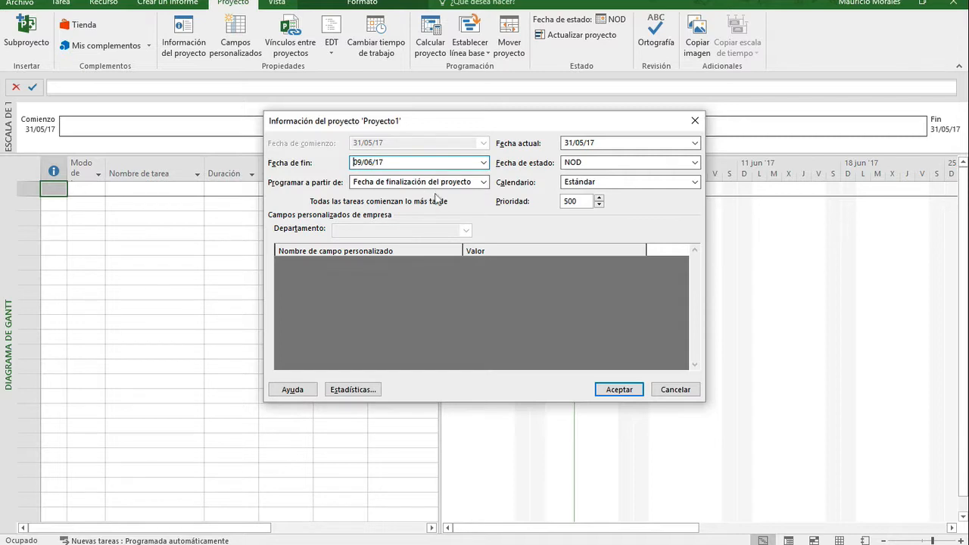
{"action": "left_click", "coordinate": [623, 391]}
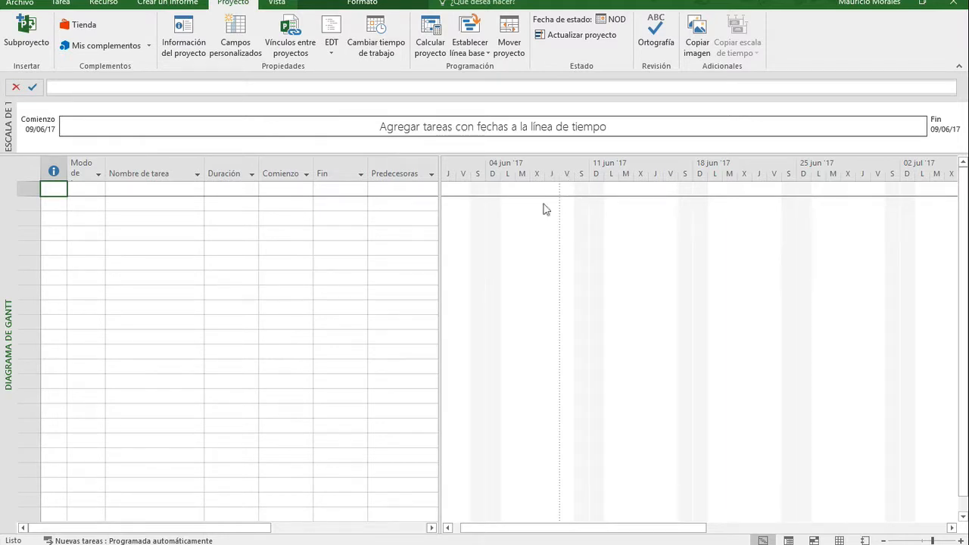
- Enter six tasks named a, b, c, d, e and f in the first rows of the task table
{"action": "left_click", "coordinate": [186, 191]}
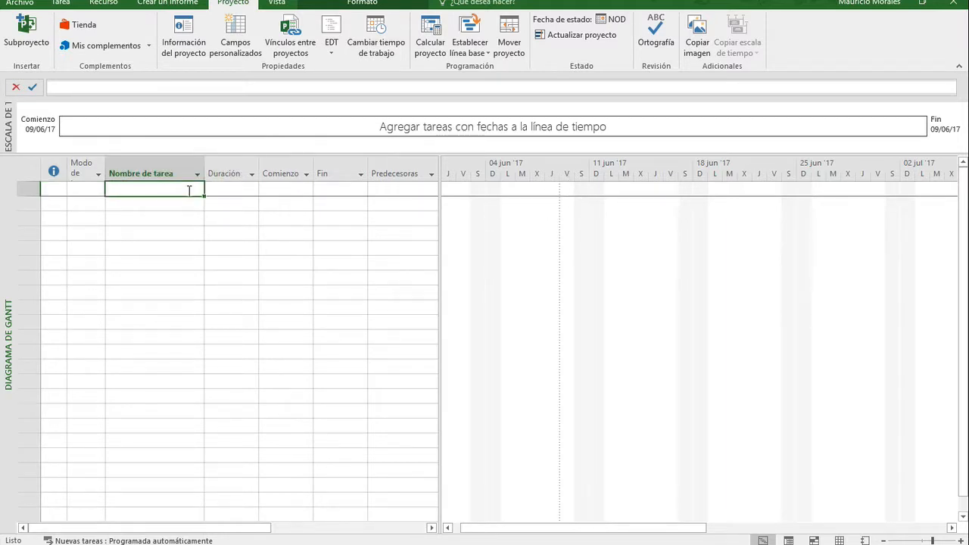
{"action": "type", "text": "a"}
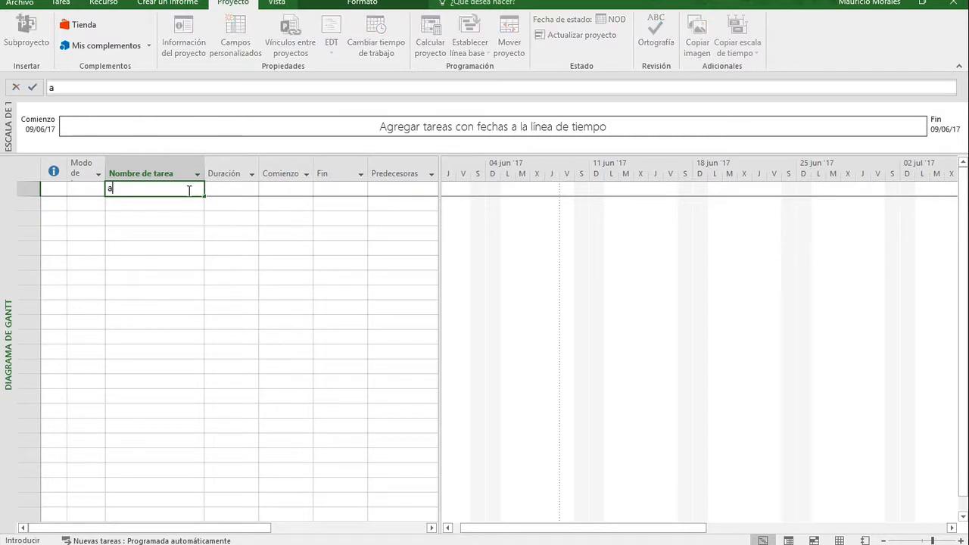
{"action": "key", "text": "Return"}
{"action": "type", "text": "b"}
{"action": "key", "text": "Return"}
{"action": "type", "text": "c"}
{"action": "key", "text": "Return"}
{"action": "type", "text": "d"}
{"action": "key", "text": "Return"}
{"action": "type", "text": "e"}
{"action": "key", "text": "Return"}
{"action": "type", "text": "f"}
{"action": "key", "text": "Return"}
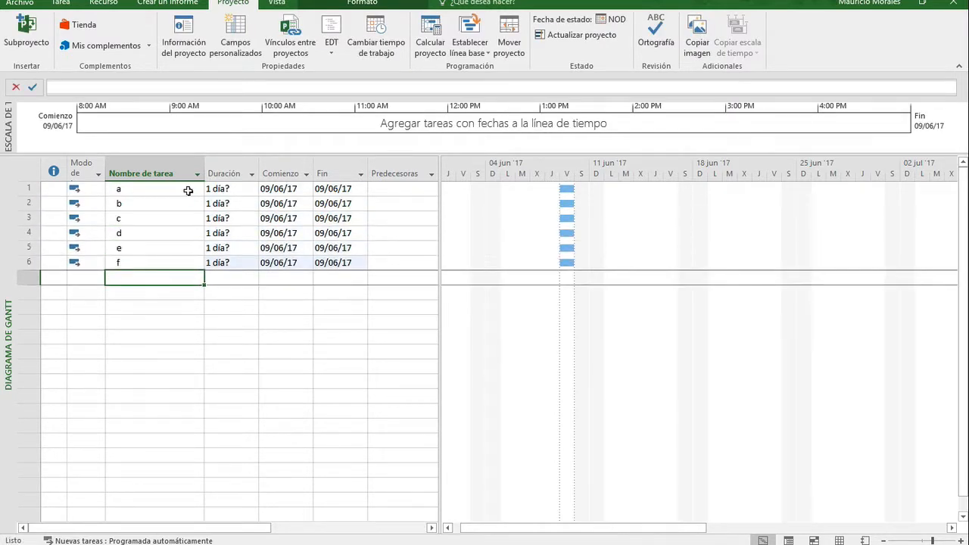
- Link tasks a through f in sequence so each one becomes the predecessor of the following task
{"action": "key", "text": "Up"}
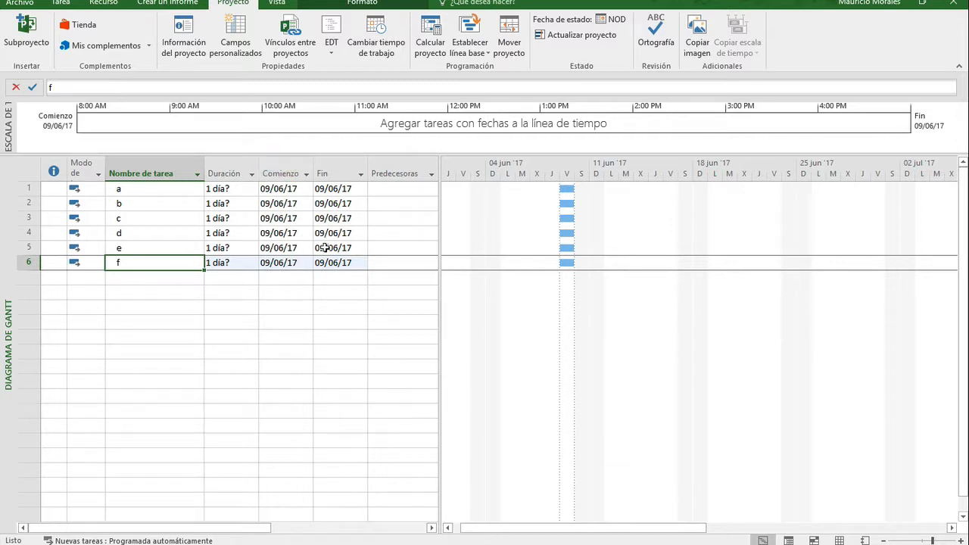
{"action": "key", "text": "shift+Up"}
{"action": "key", "text": "shift+Up"}
{"action": "key", "text": "shift+Up"}
{"action": "key", "text": "shift+Up"}
{"action": "key", "text": "shift+Up"}
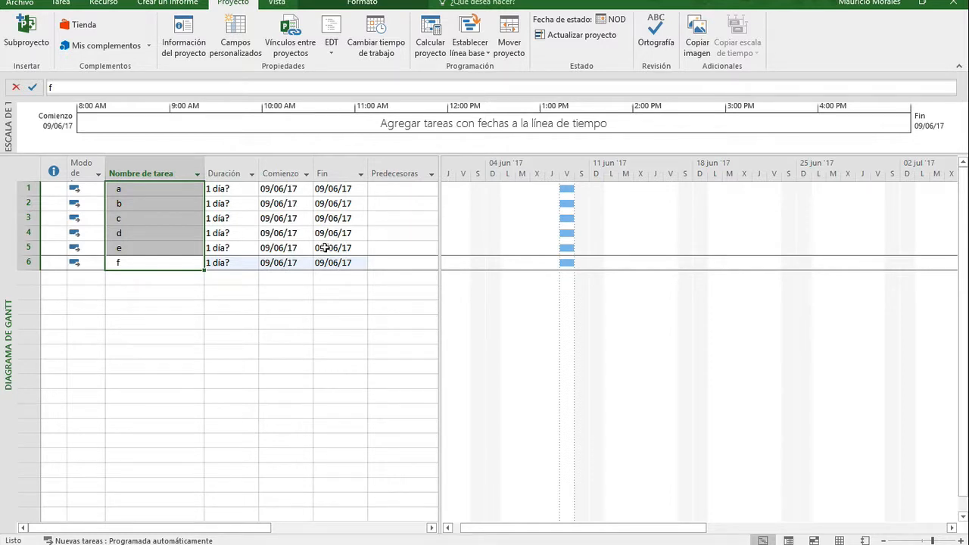
{"action": "key", "text": "ctrl+F2"}
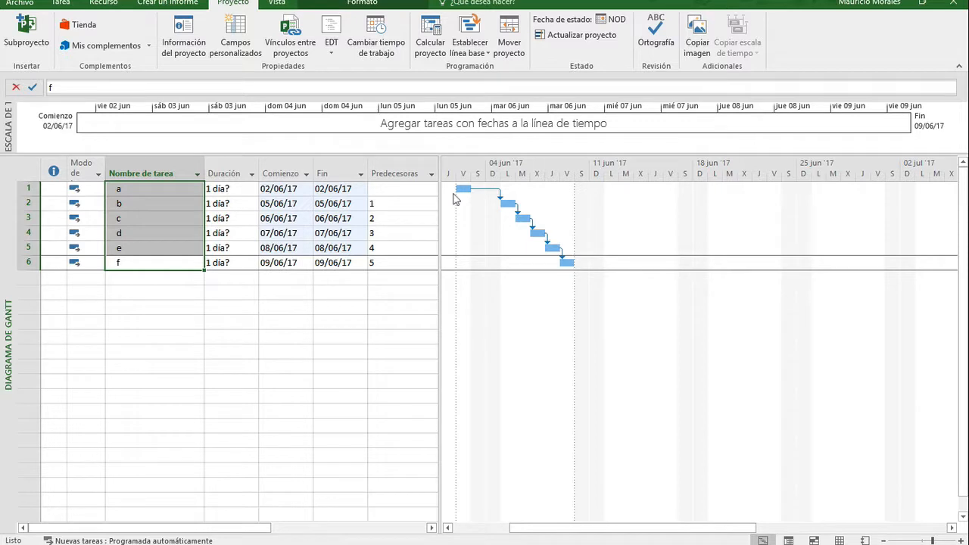
- Set the durations of tasks b to f to 3, 4, 5, 2 and 3 days respectively
{"action": "left_click", "coordinate": [237, 203]}
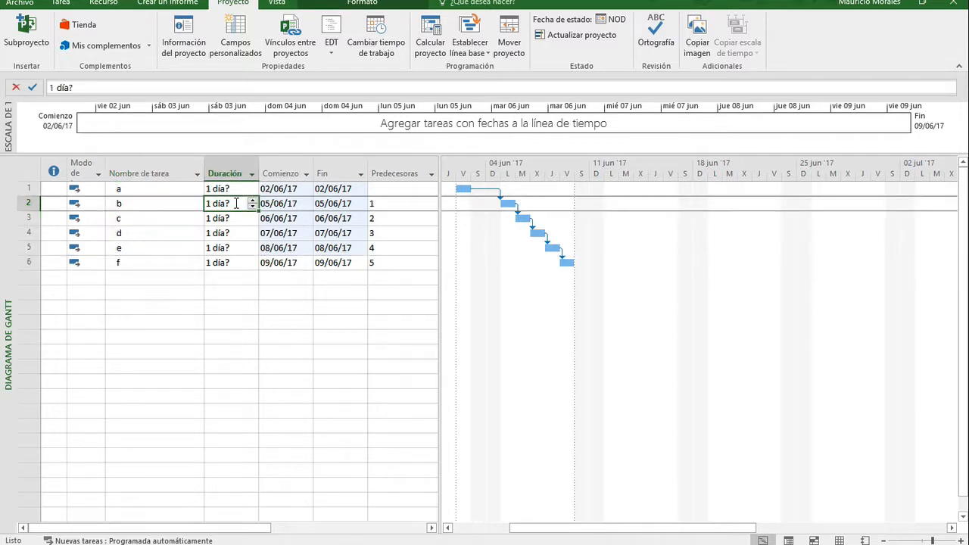
{"action": "type", "text": "3"}
{"action": "key", "text": "Return"}
{"action": "type", "text": "4"}
{"action": "key", "text": "Return"}
{"action": "type", "text": "5"}
{"action": "key", "text": "Return"}
{"action": "type", "text": "2 3"}
{"action": "key", "text": "Return"}
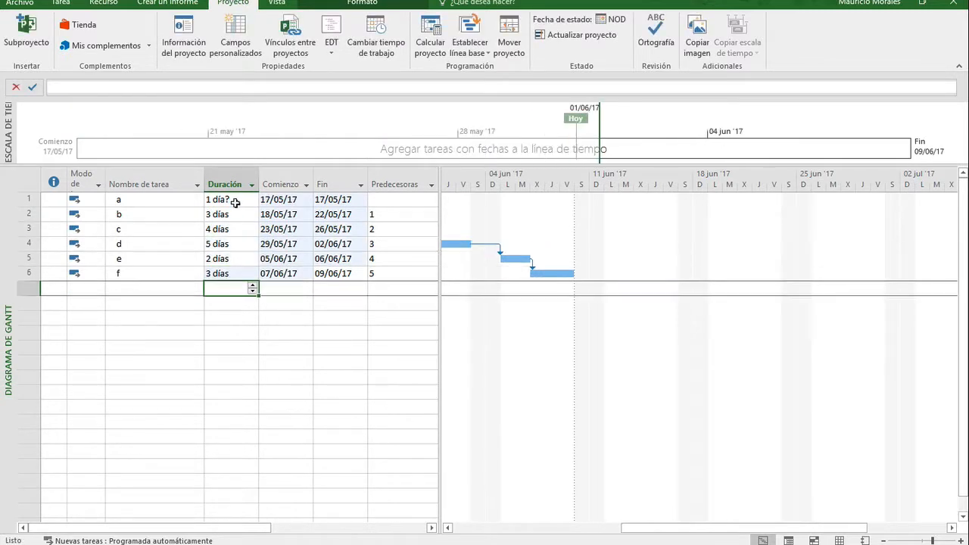
- Delete all six tasks, a through f, from the project
{"action": "scroll", "coordinate": [553, 286], "scroll_direction": "left", "scroll_amount": 3}
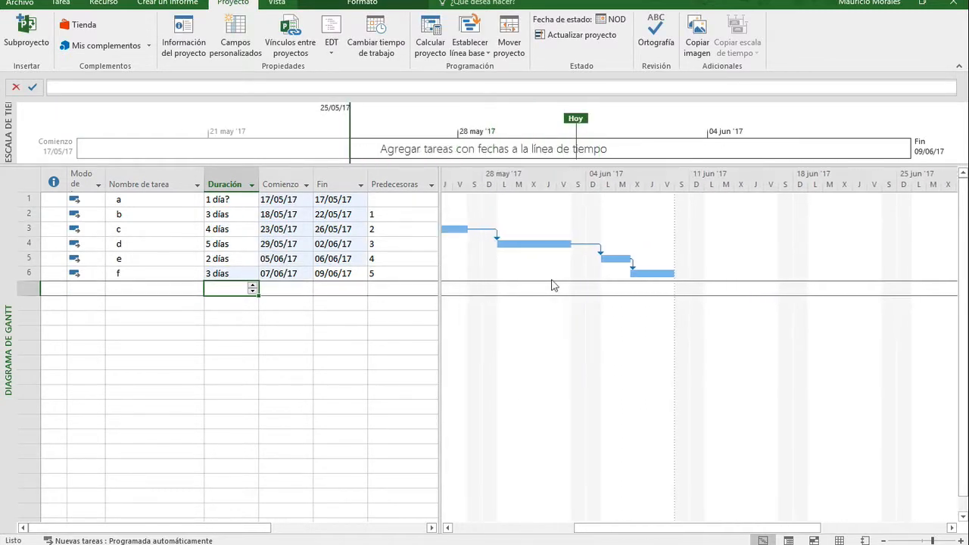
{"action": "scroll", "coordinate": [553, 286], "scroll_direction": "left", "scroll_amount": 5}
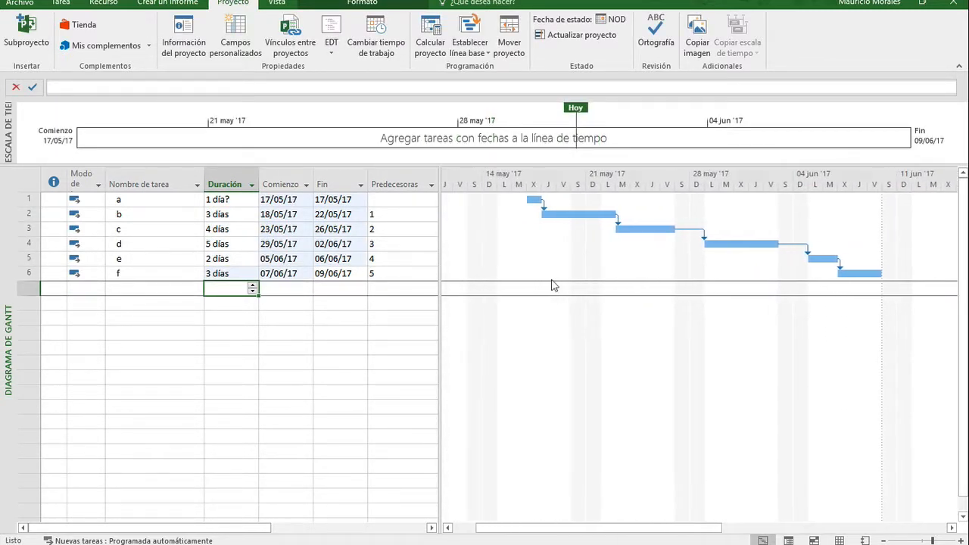
{"action": "scroll", "coordinate": [553, 286], "scroll_direction": "left", "scroll_amount": 1}
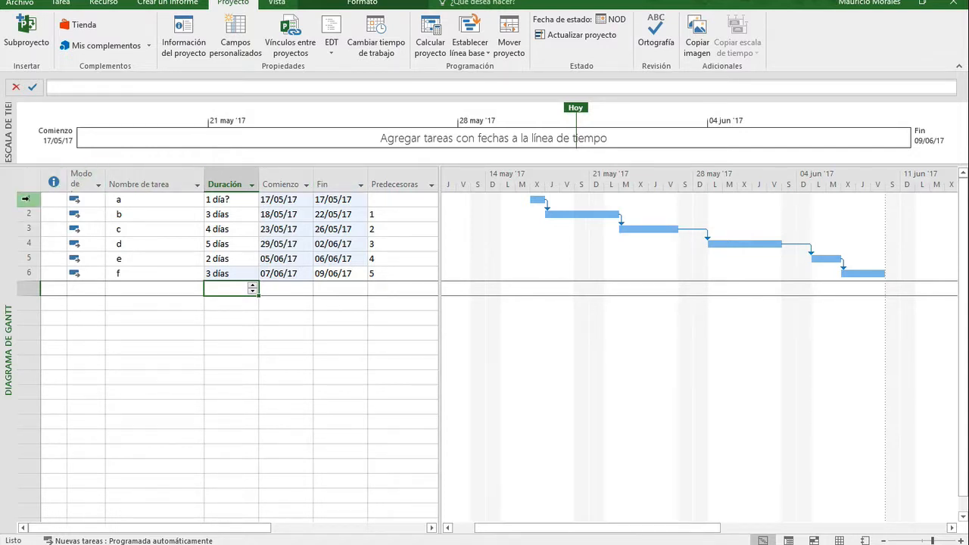
{"action": "left_click_drag", "start_coordinate": [25, 199], "coordinate": [30, 274]}
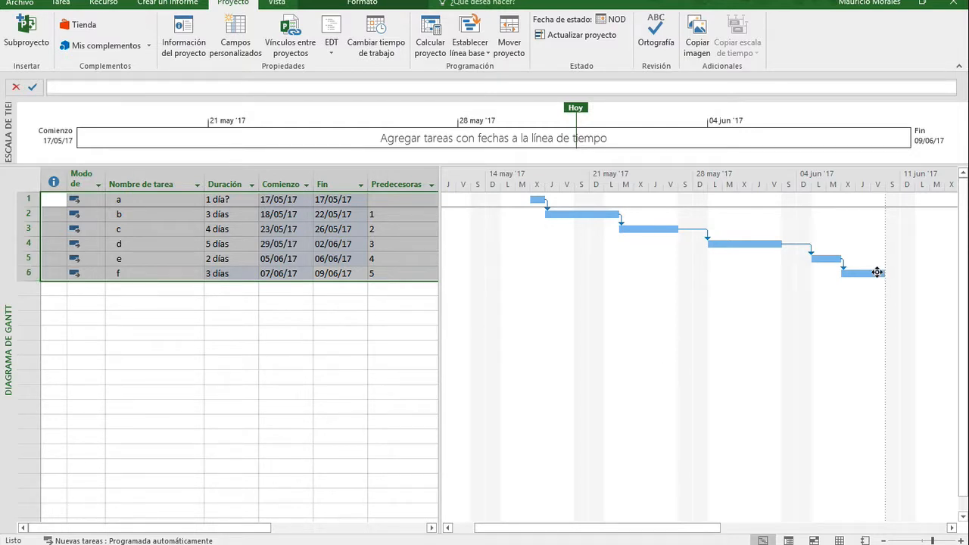
{"action": "mouse_move", "coordinate": [877, 272]}
{"action": "key", "text": "Delete"}
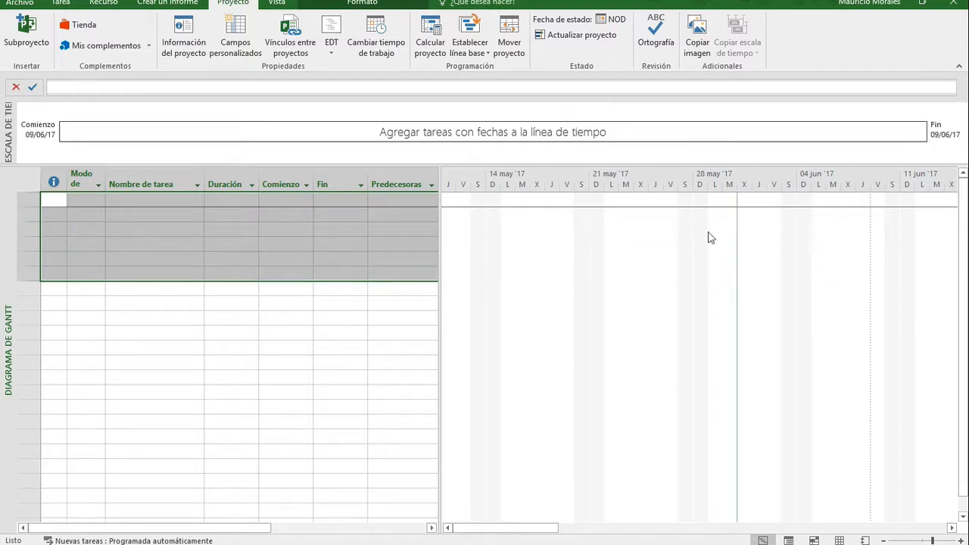
- Reschedule the project from its start date and set that date to 05/06/17
{"action": "left_click", "coordinate": [184, 36]}
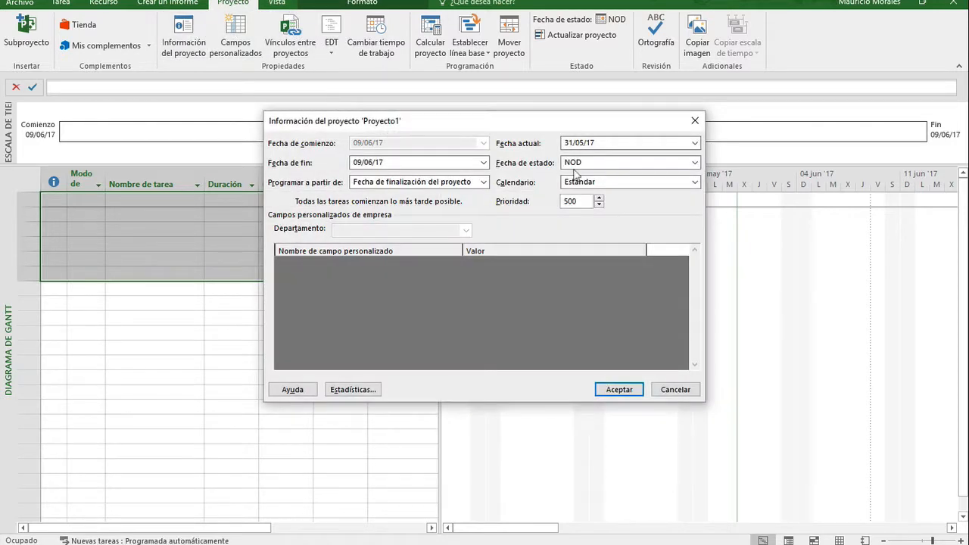
{"action": "left_click", "coordinate": [483, 184]}
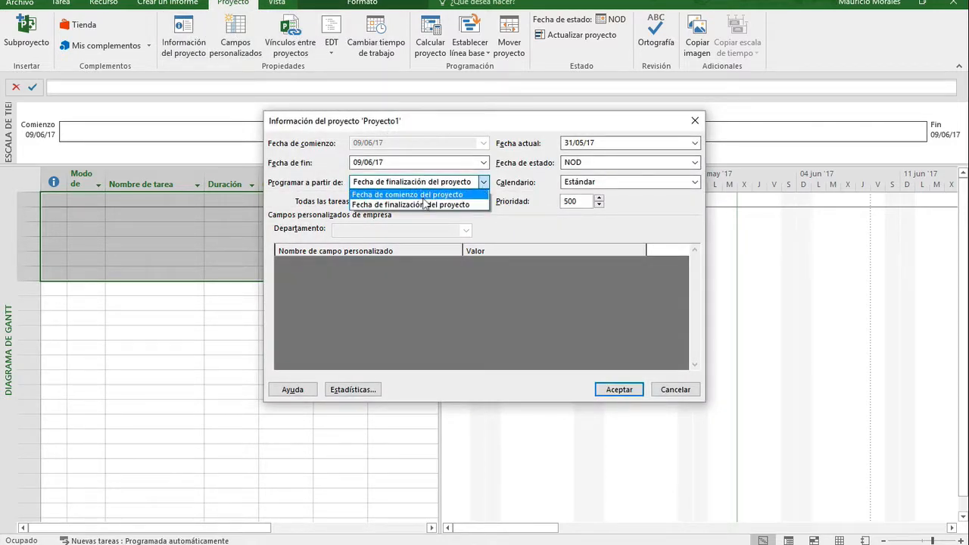
{"action": "left_click", "coordinate": [424, 194]}
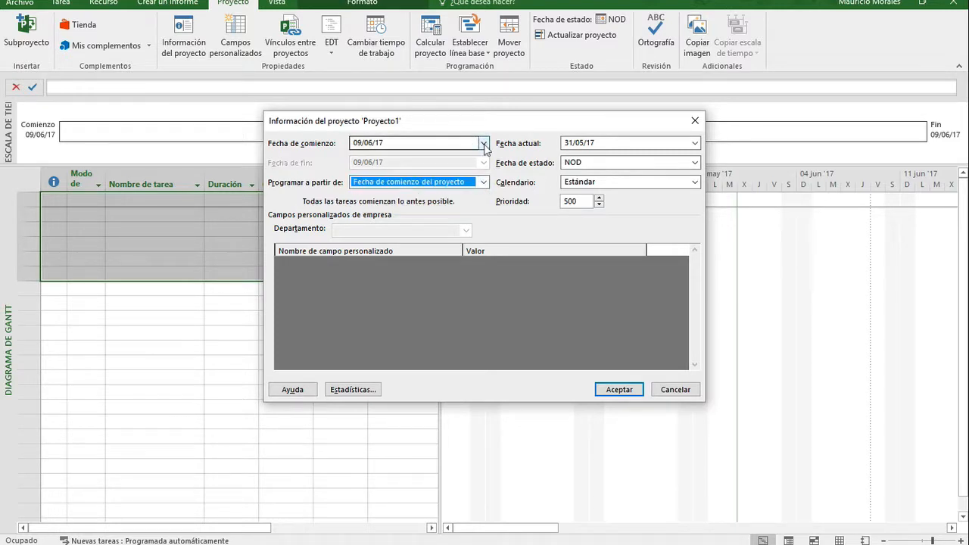
{"action": "left_click", "coordinate": [483, 143]}
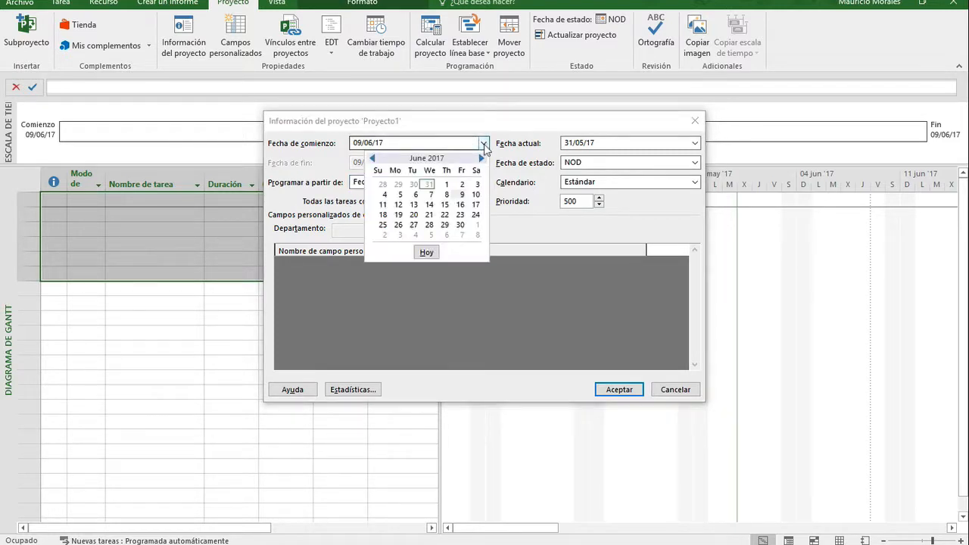
{"action": "left_click", "coordinate": [400, 194]}
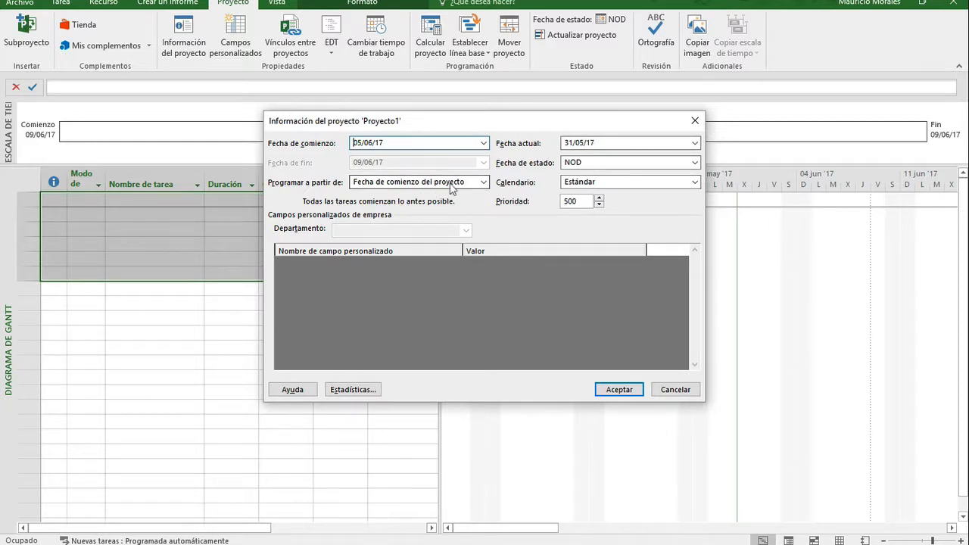
{"action": "left_click", "coordinate": [619, 389]}
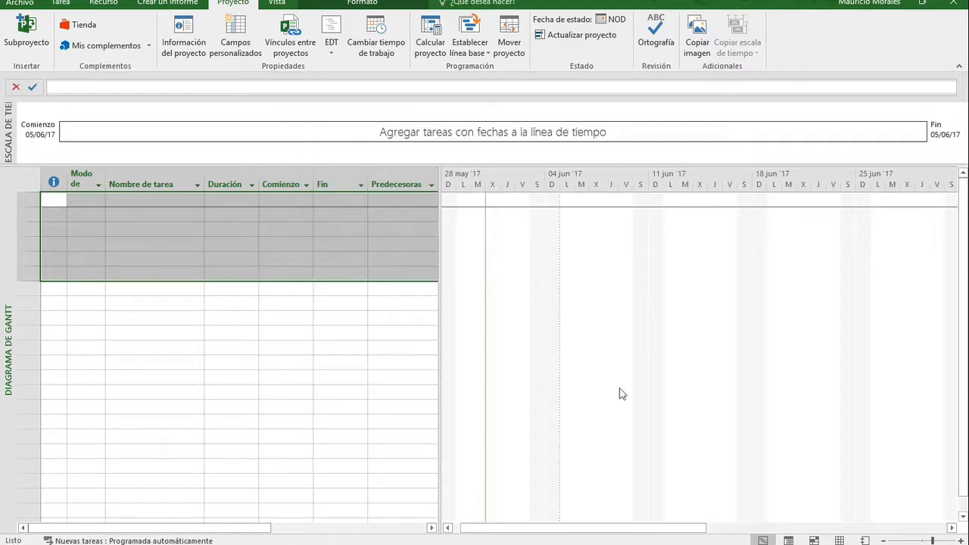
- Add a non-working exception named Festivos on 12 June 2017 to the Estándar working-time calendar
{"action": "left_click", "coordinate": [379, 42]}
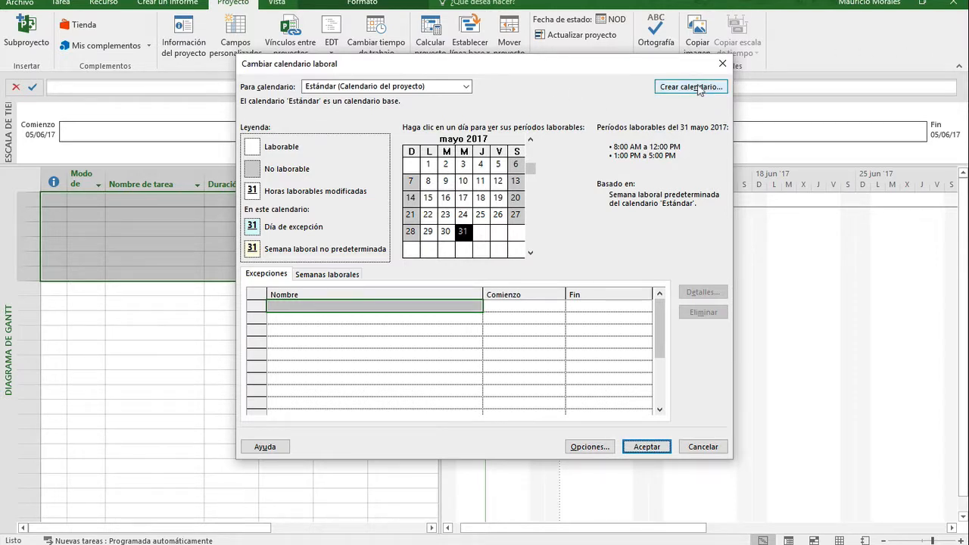
{"action": "left_click", "coordinate": [532, 206]}
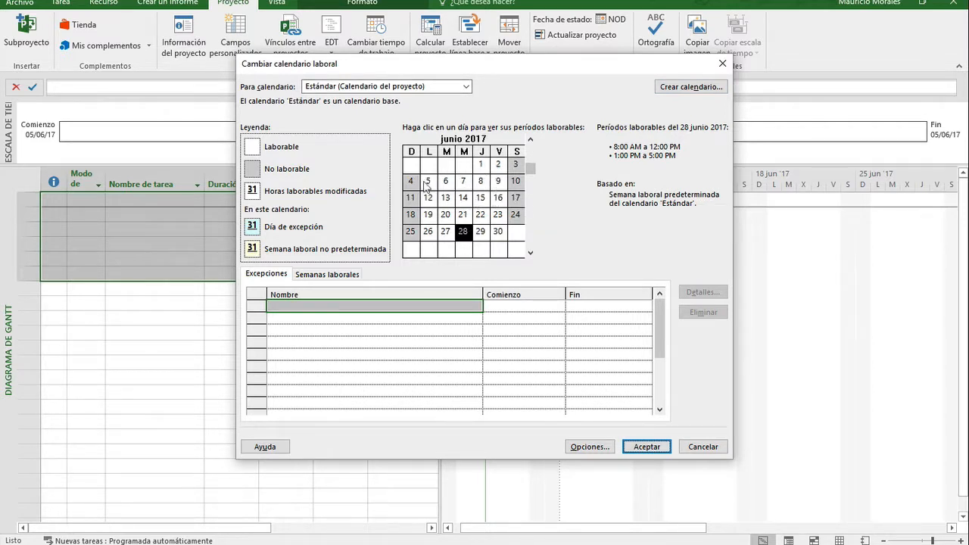
{"action": "left_click", "coordinate": [429, 199]}
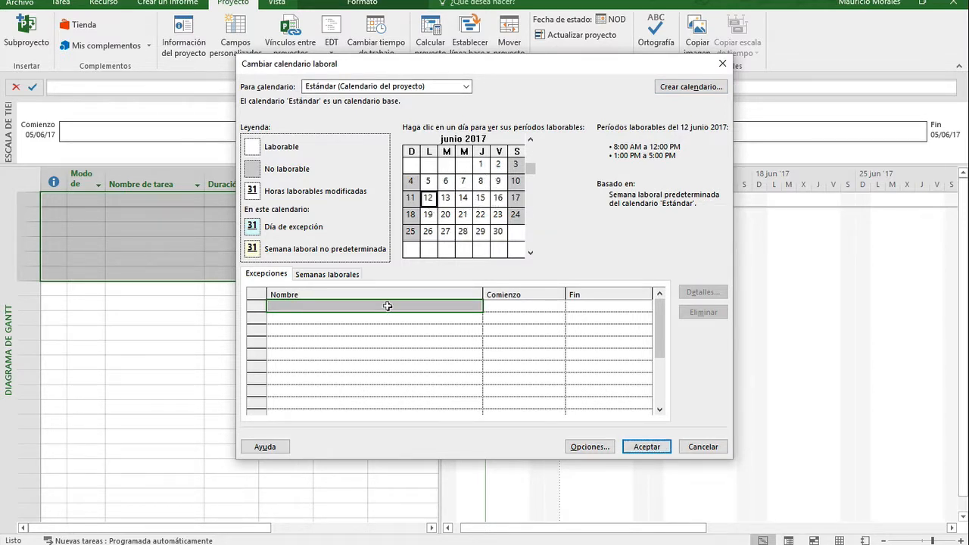
{"action": "left_click", "coordinate": [388, 306]}
{"action": "type", "text": "Festivos"}
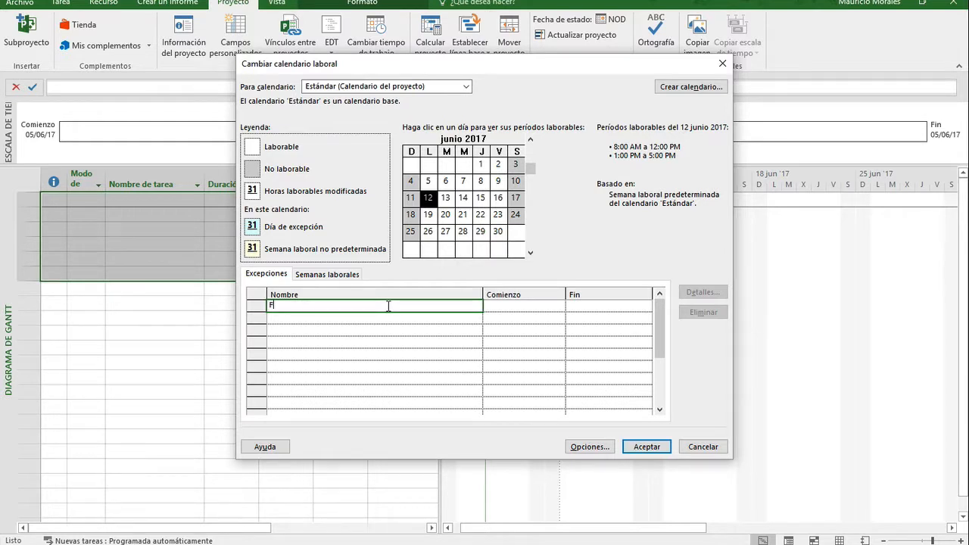
{"action": "key", "text": "Return"}
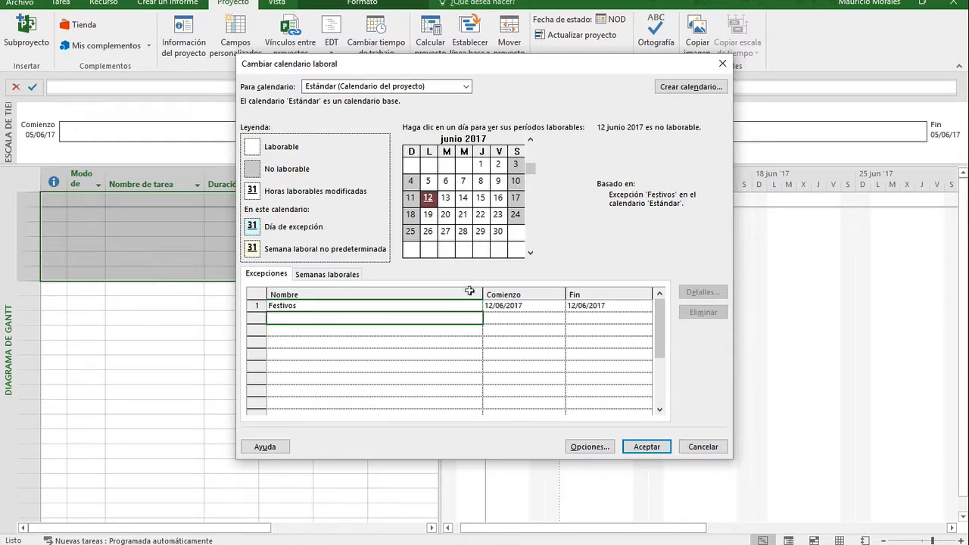
- Add a second calendar exception named Festivo on 19 June 2017
{"action": "left_click", "coordinate": [429, 216]}
{"action": "left_click", "coordinate": [366, 320]}
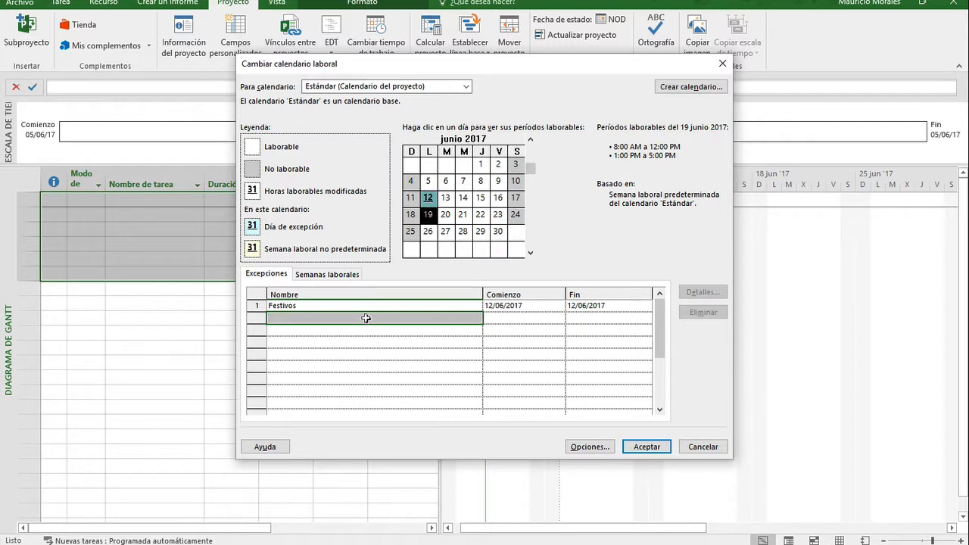
{"action": "type", "text": "Festivo"}
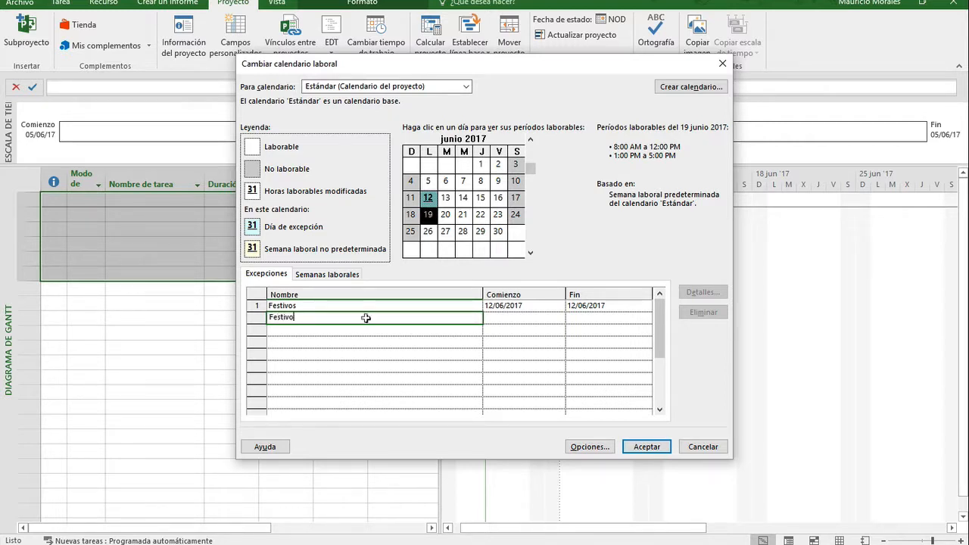
{"action": "key", "text": "Return"}
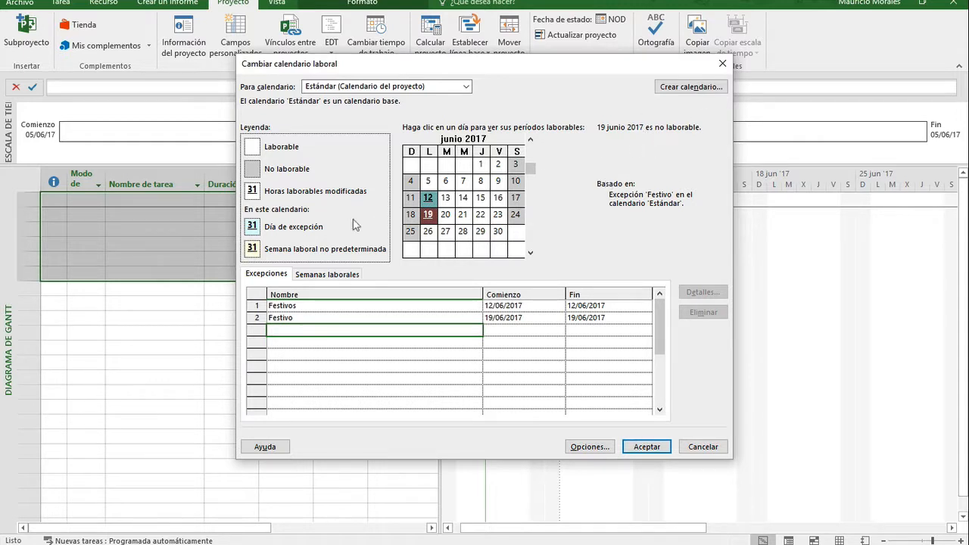
- Set Monday to Friday in the default work week to specific working periods of 8:00 AM–12:00 PM and 1:00 PM–5:00 PM
{"action": "left_click", "coordinate": [482, 202]}
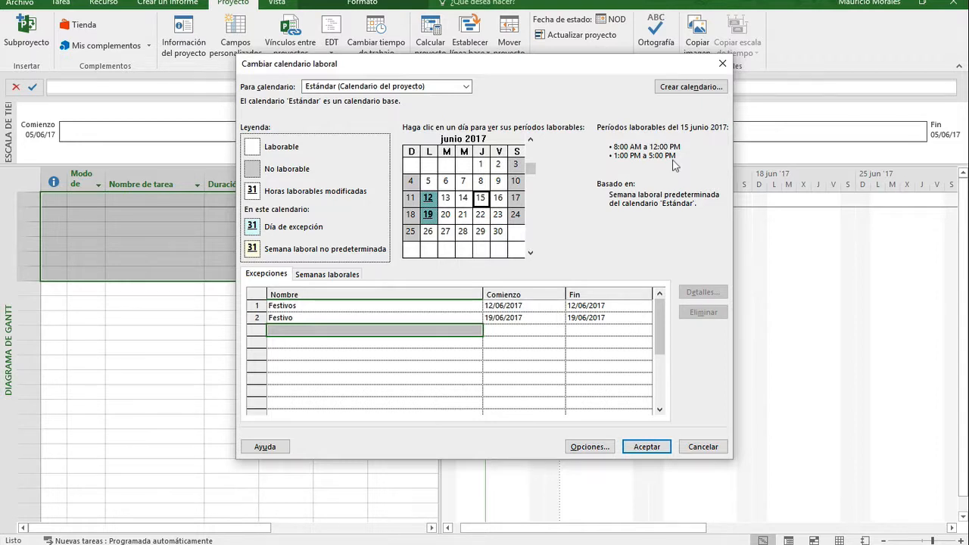
{"action": "left_click", "coordinate": [353, 277]}
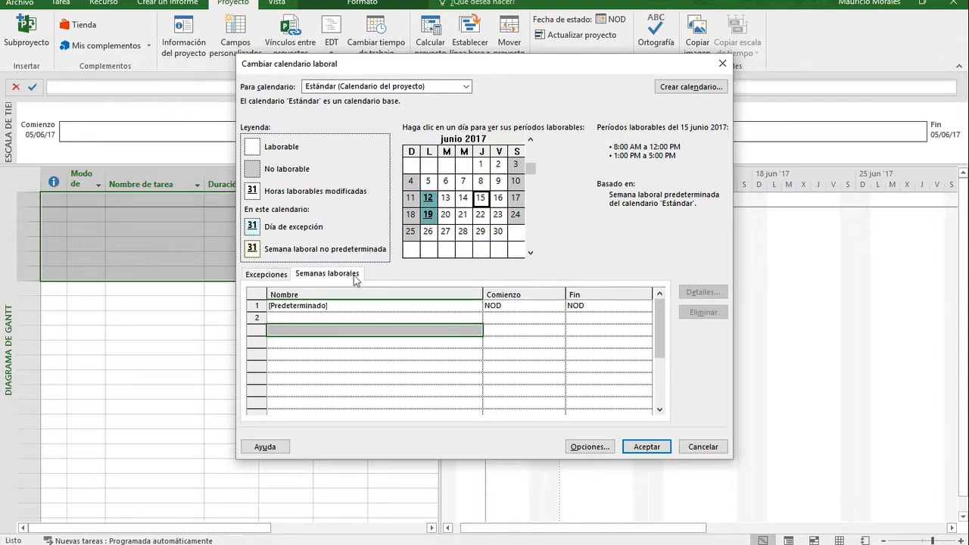
{"action": "left_click", "coordinate": [366, 306]}
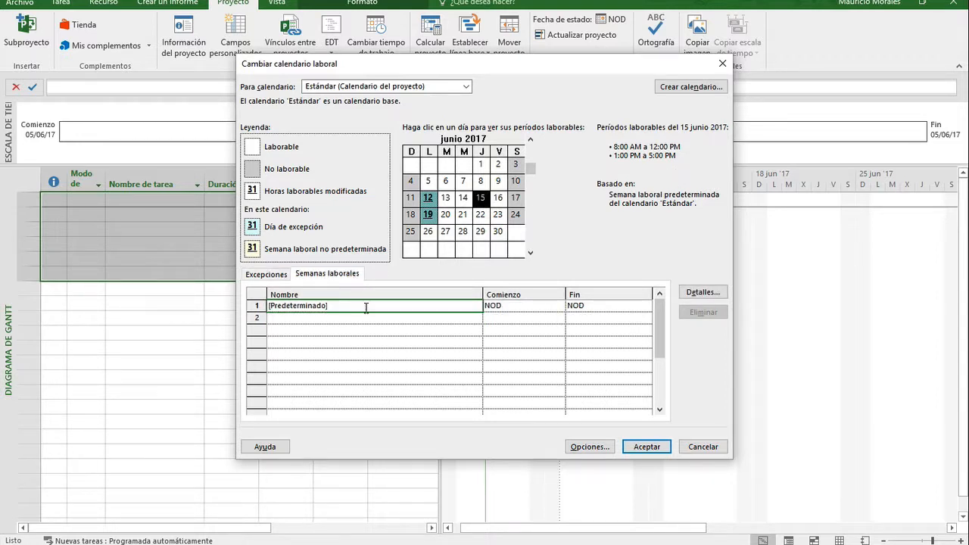
{"action": "left_click", "coordinate": [704, 293]}
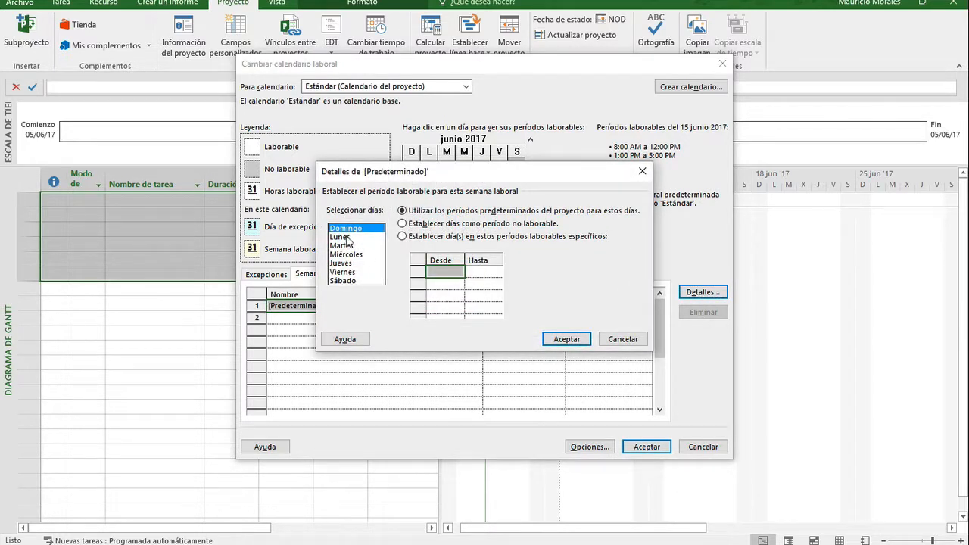
{"action": "left_click_drag", "start_coordinate": [348, 240], "coordinate": [350, 273]}
{"action": "left_click", "coordinate": [403, 236]}
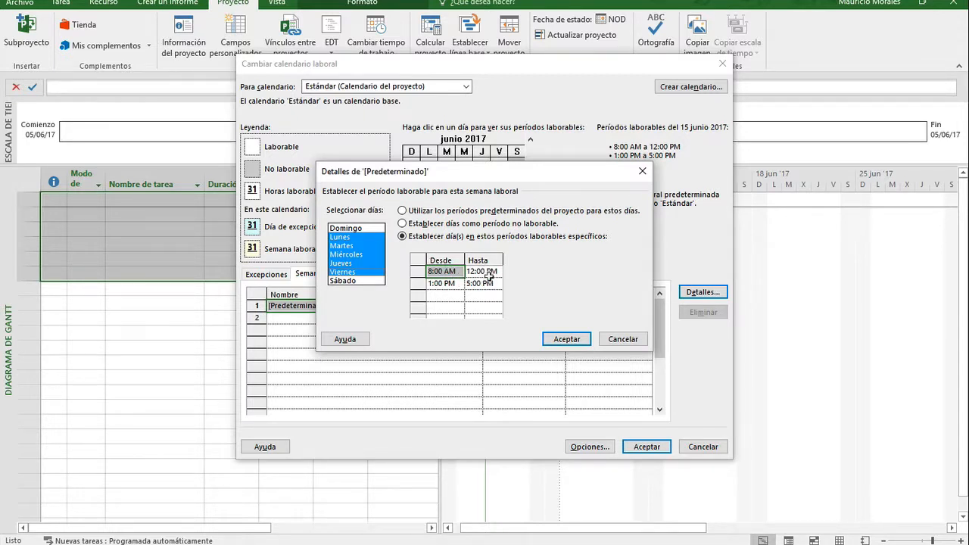
{"action": "left_click", "coordinate": [580, 340]}
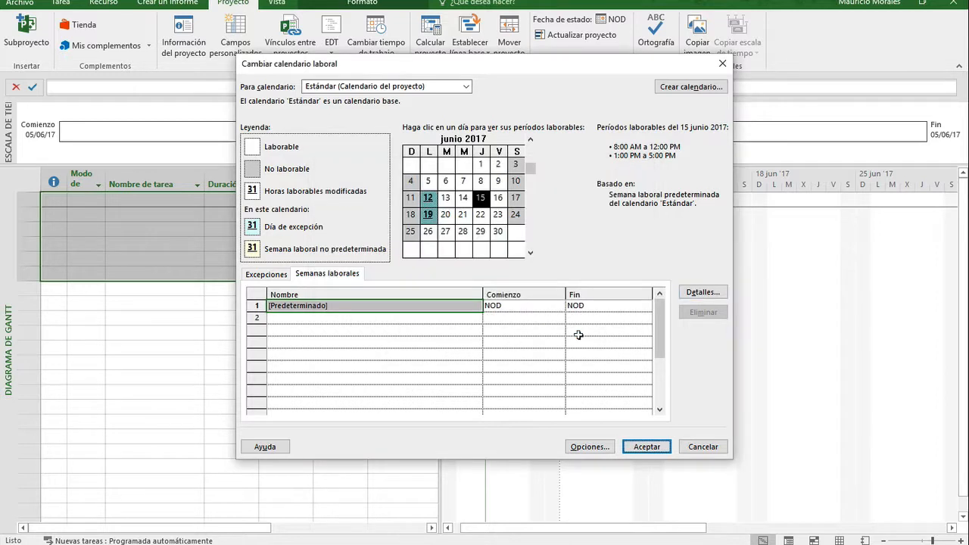
- Review the default start and end times, hours per day and week, and days per month, then accept the working-calendar changes
{"action": "left_click", "coordinate": [595, 447]}
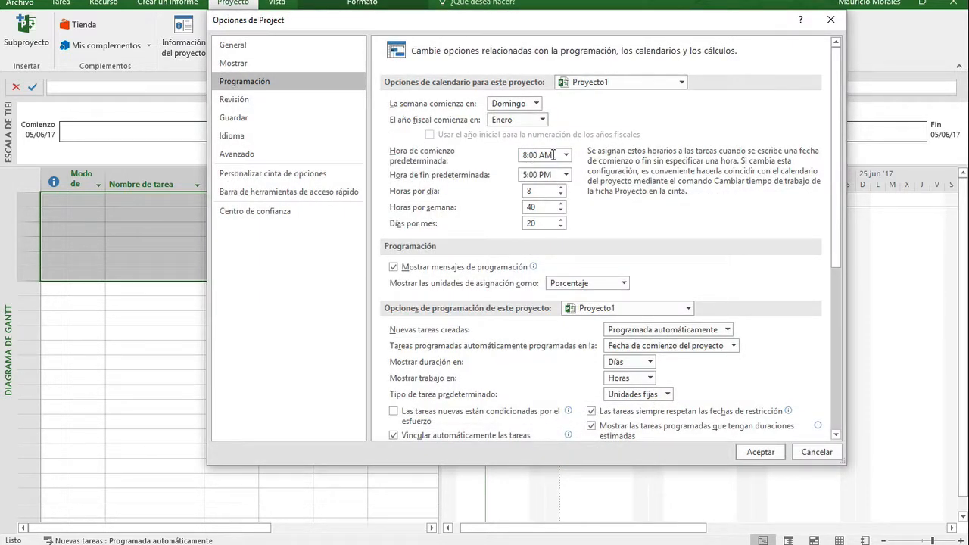
{"action": "left_click", "coordinate": [554, 154]}
{"action": "left_click", "coordinate": [555, 174]}
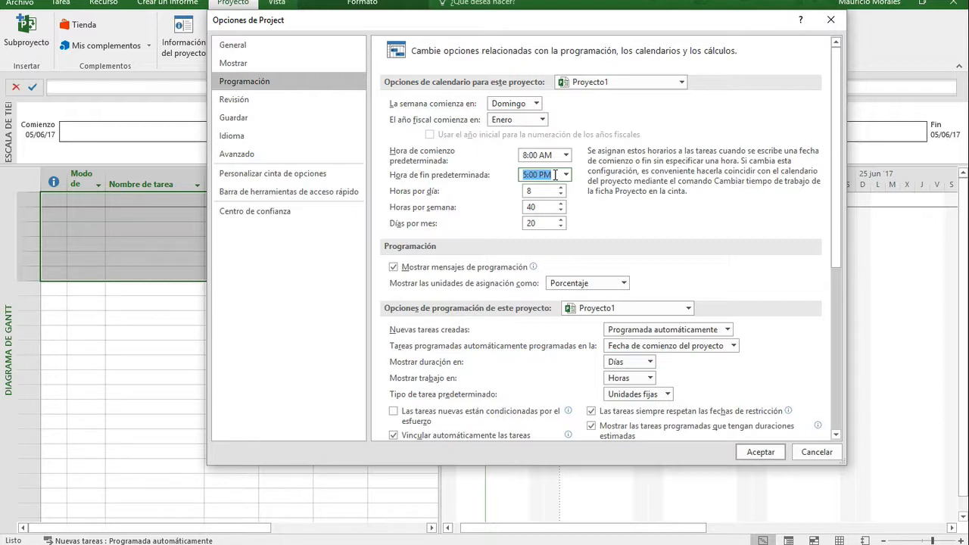
{"action": "left_click", "coordinate": [552, 192]}
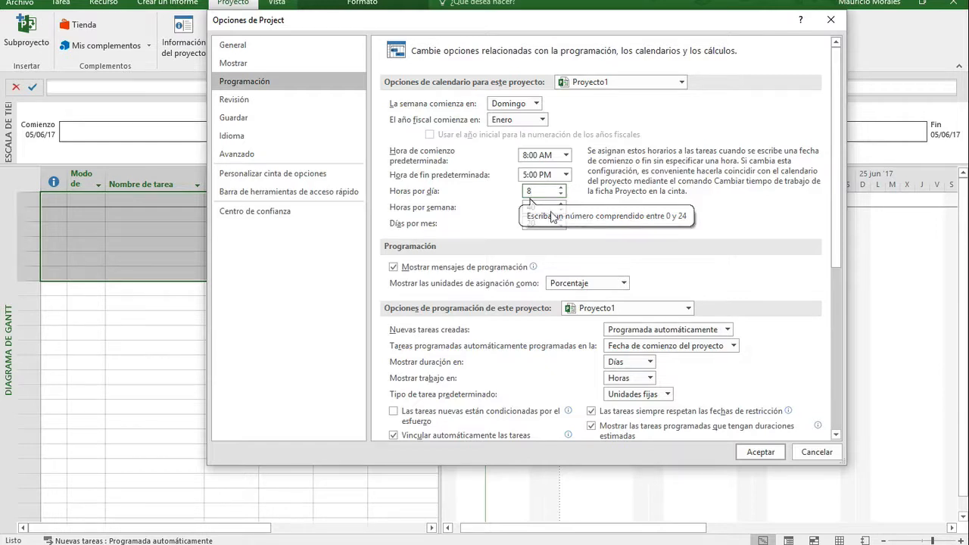
{"action": "left_click", "coordinate": [542, 206]}
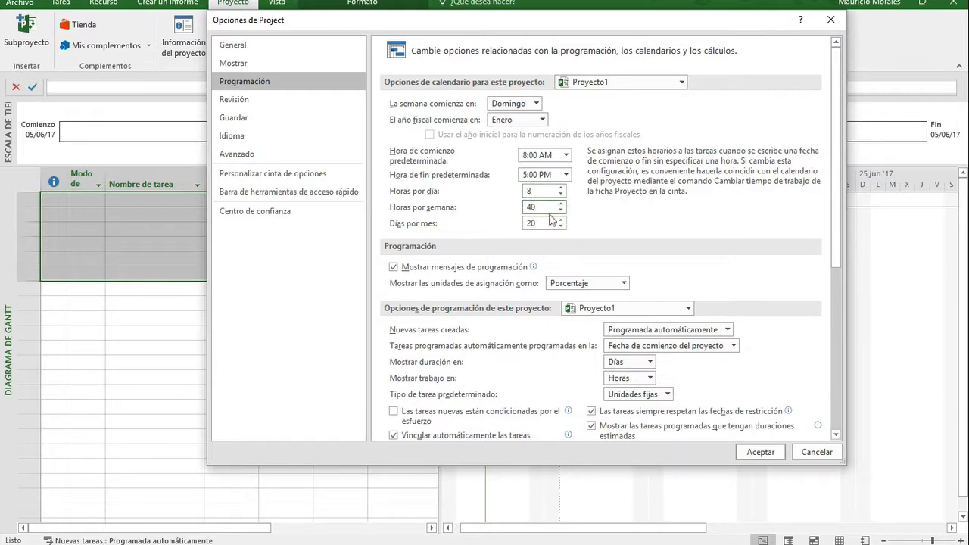
{"action": "left_click", "coordinate": [548, 224]}
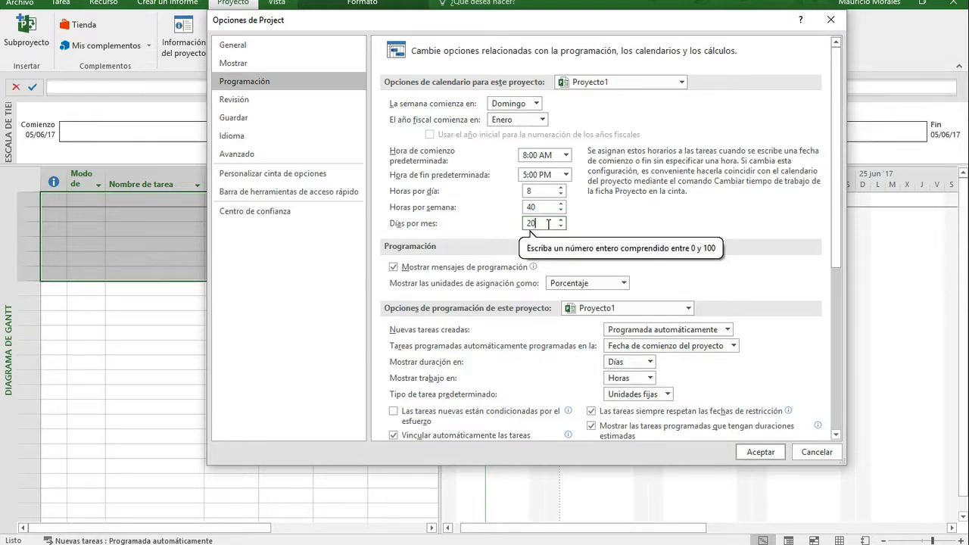
{"action": "left_click", "coordinate": [540, 190]}
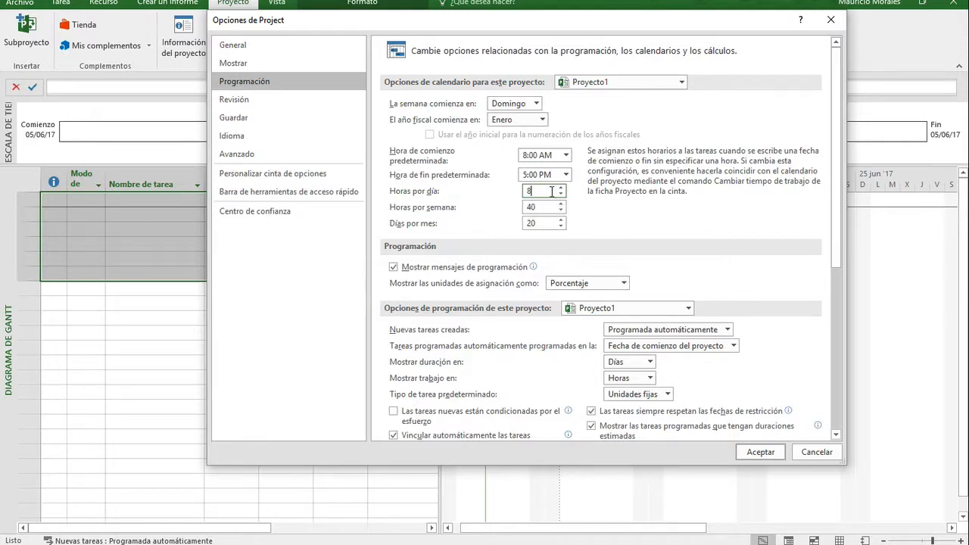
{"action": "left_click", "coordinate": [764, 453]}
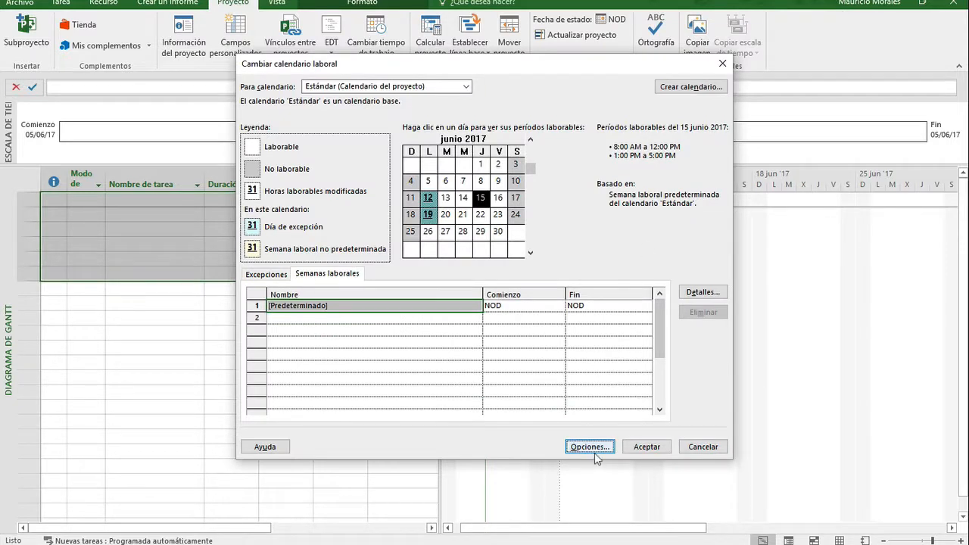
{"action": "left_click", "coordinate": [647, 447]}
- Add three tasks named a, b and c in the first rows of the task table
{"action": "left_click", "coordinate": [156, 258]}
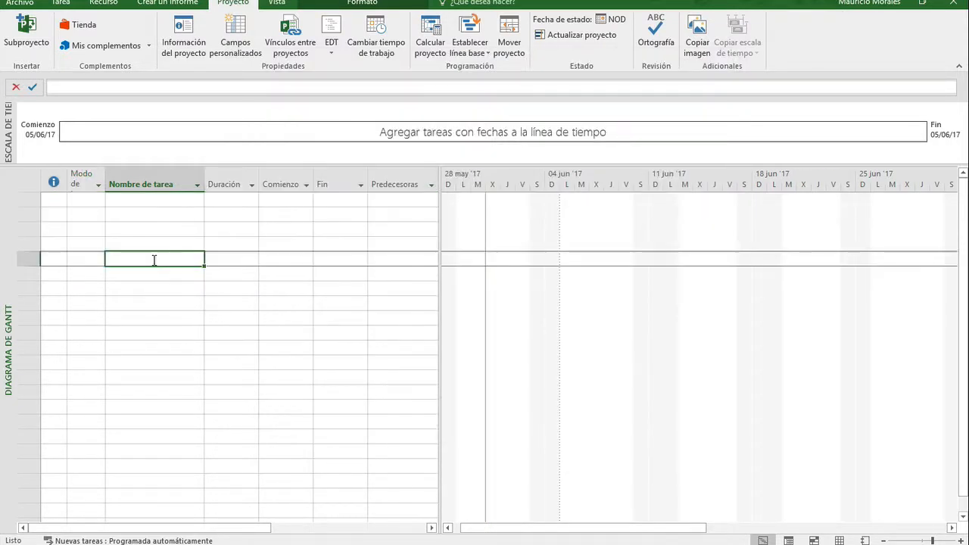
{"action": "left_click", "coordinate": [154, 202]}
{"action": "type", "text": "a"}
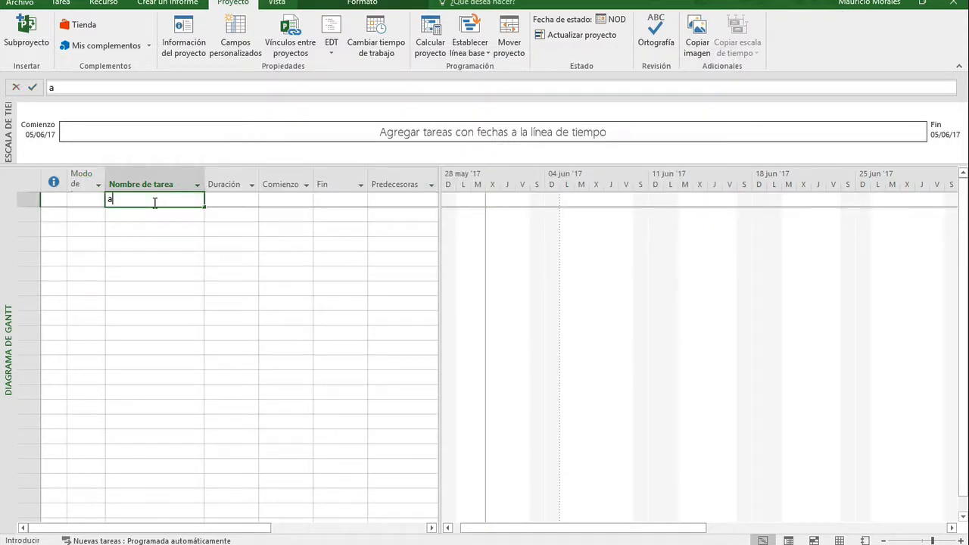
{"action": "key", "text": "Return"}
{"action": "type", "text": "b"}
{"action": "key", "text": "Return"}
{"action": "type", "text": "c"}
{"action": "key", "text": "Return"}
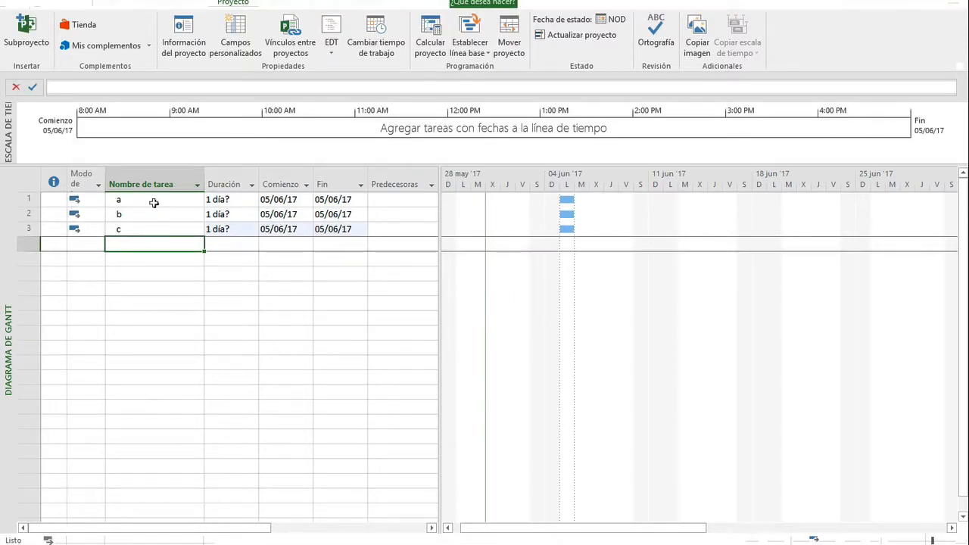
- Link tasks a, b and c in sequence so each one follows the previous task
{"action": "left_click_drag", "start_coordinate": [162, 201], "coordinate": [162, 231]}
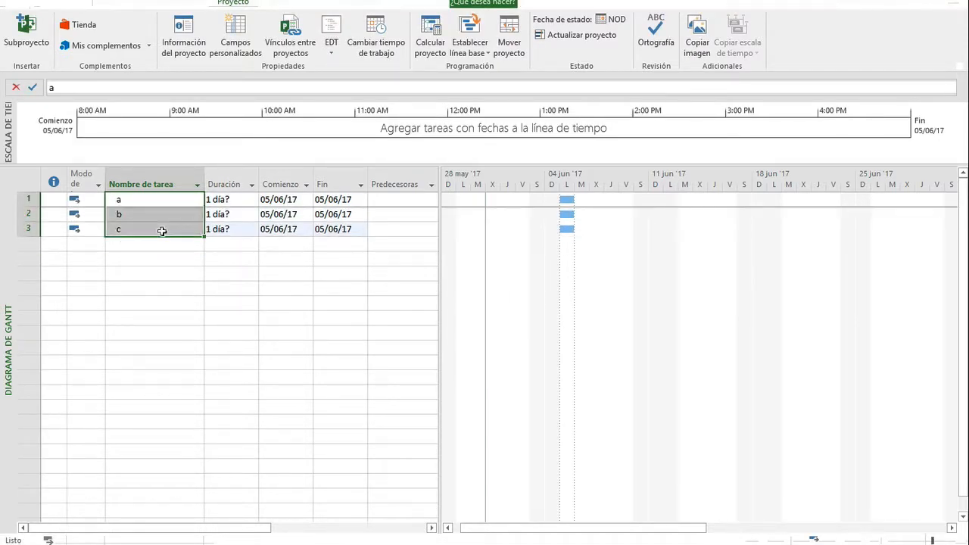
{"action": "key", "text": "ctrl+F2"}
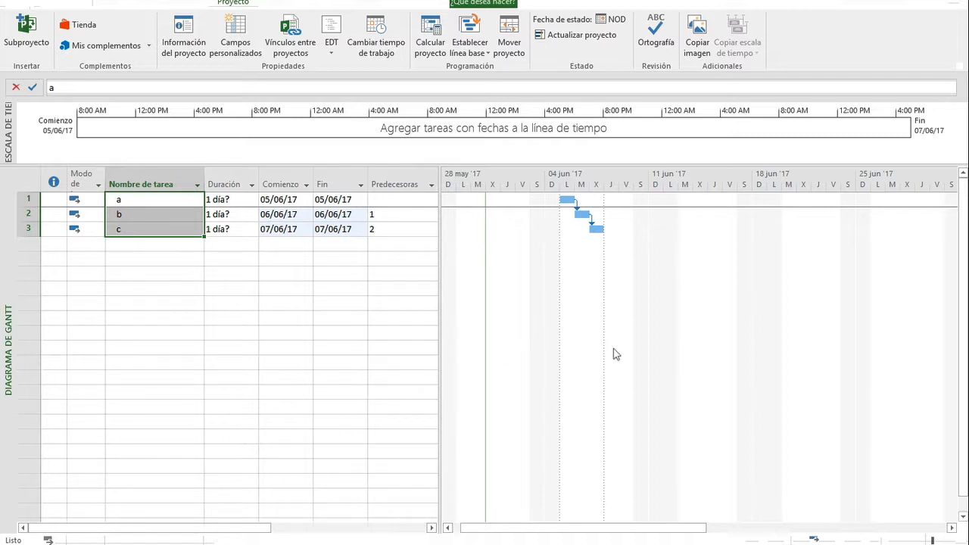
{"action": "left_click", "coordinate": [285, 288]}
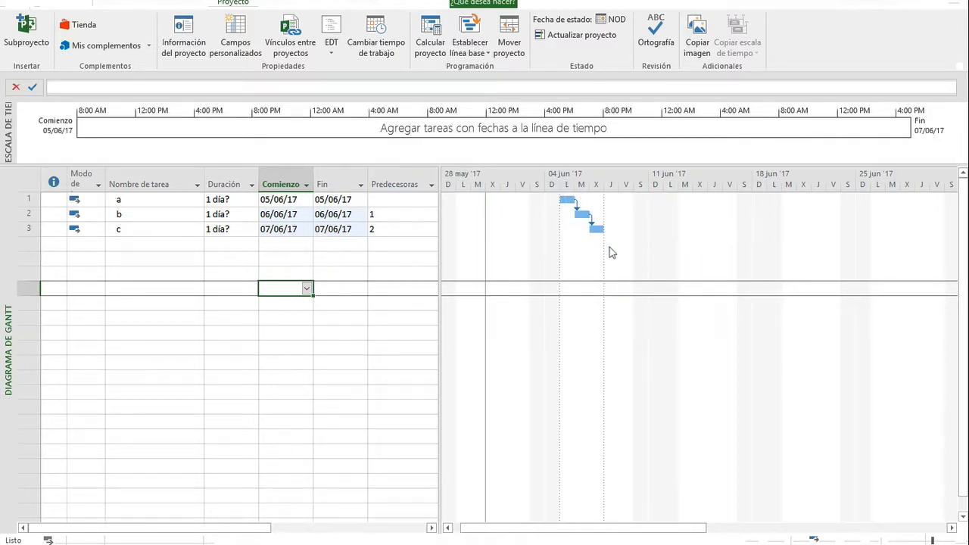
- Set the project's calendar options to 9 hours per day and 45 hours per week
{"action": "left_click", "coordinate": [380, 47]}
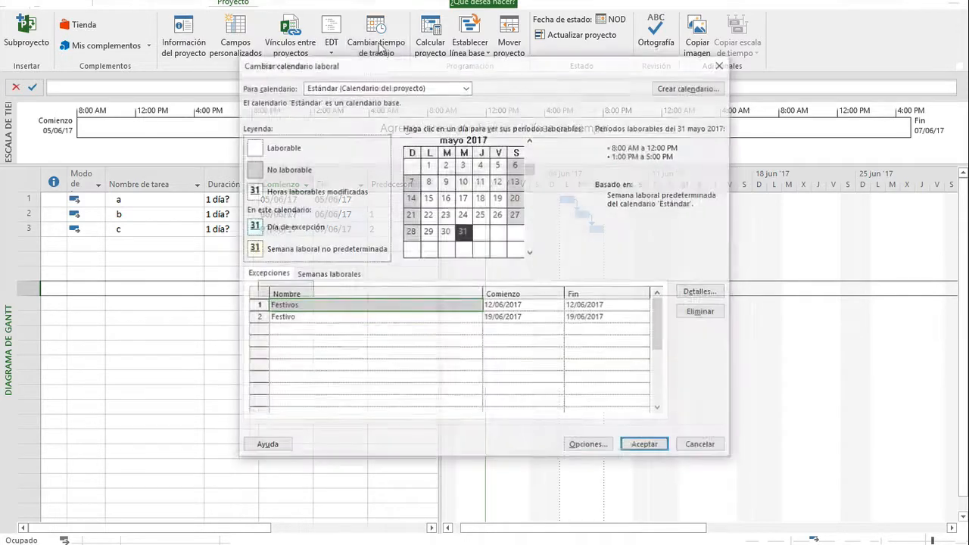
{"action": "left_click", "coordinate": [591, 447]}
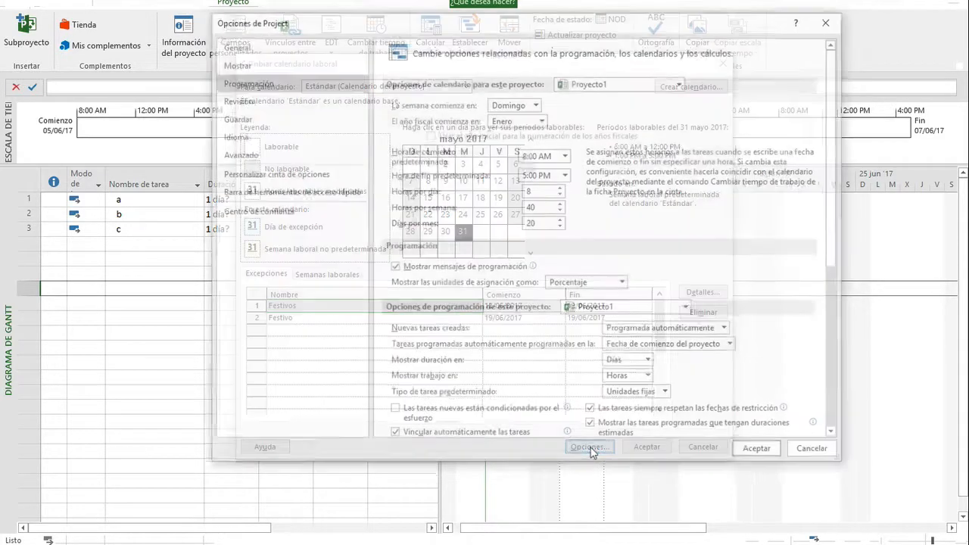
{"action": "left_click", "coordinate": [540, 194]}
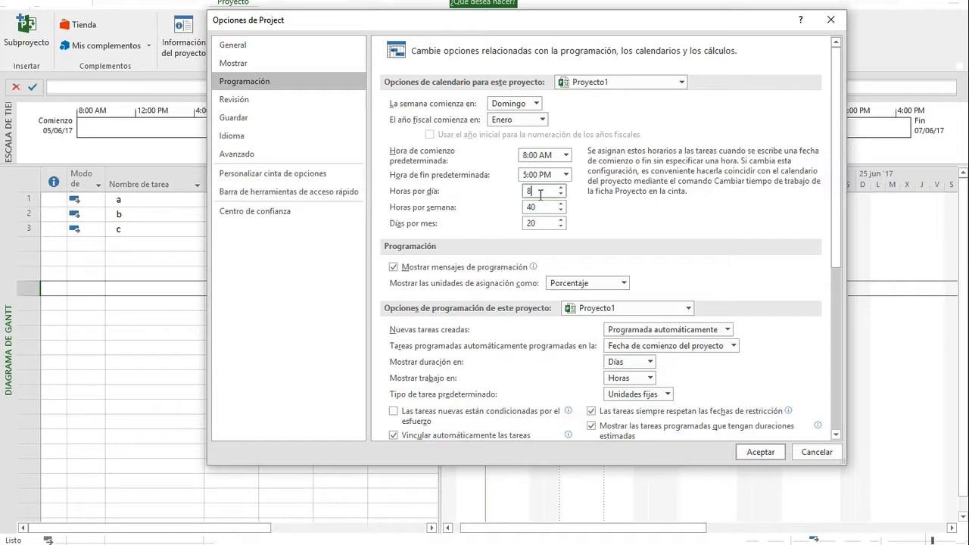
{"action": "left_click_drag", "start_coordinate": [540, 194], "coordinate": [497, 192]}
{"action": "type", "text": "9"}
{"action": "key", "text": "Tab"}
{"action": "type", "text": "45"}
{"action": "left_click", "coordinate": [759, 452]}
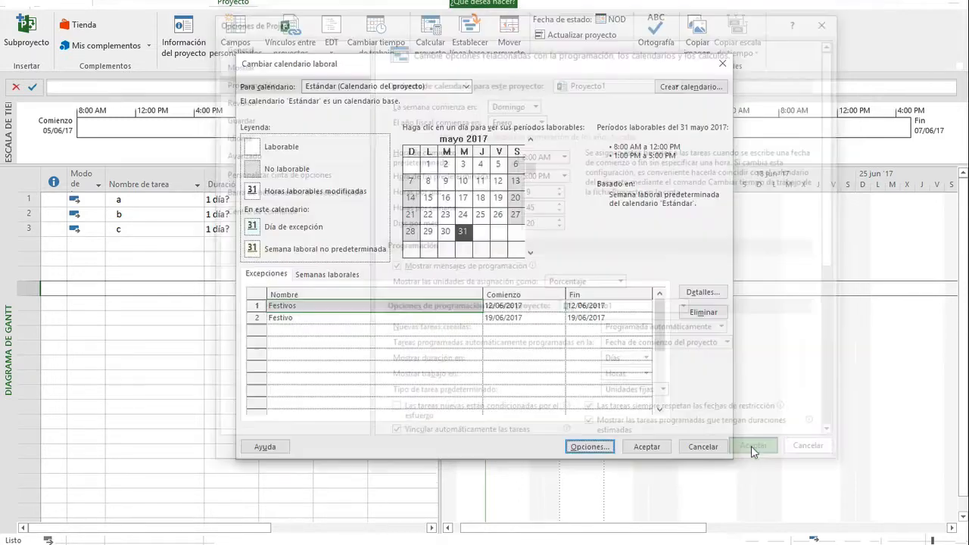
{"action": "left_click", "coordinate": [646, 447]}
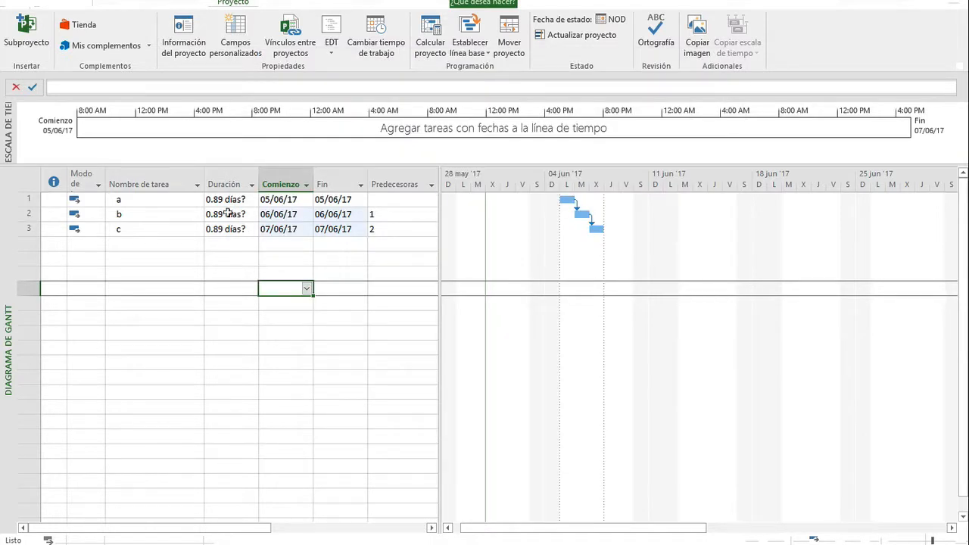
- Set the project's calendar options to 7.5 hours per day and 37.5 hours per week
{"action": "left_click_drag", "start_coordinate": [164, 198], "coordinate": [218, 233]}
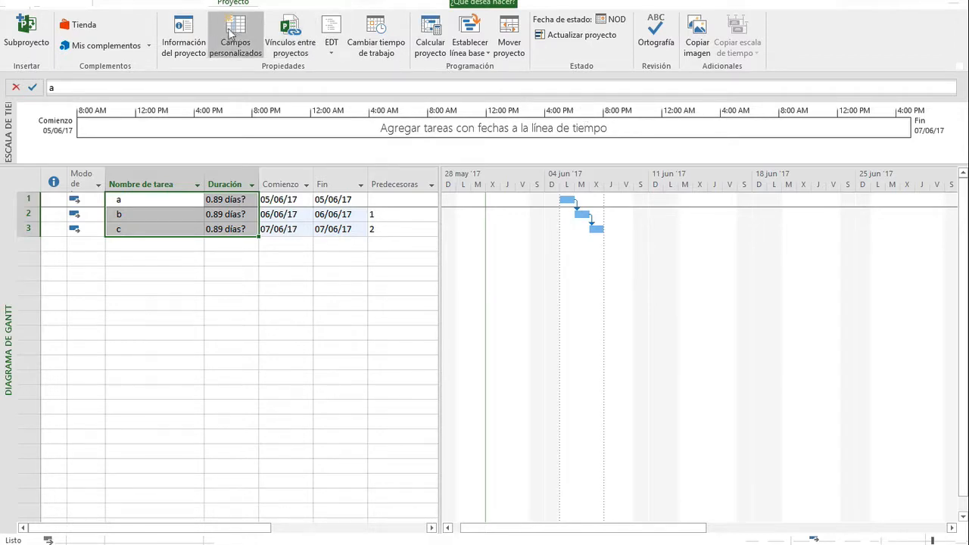
{"action": "left_click", "coordinate": [376, 53]}
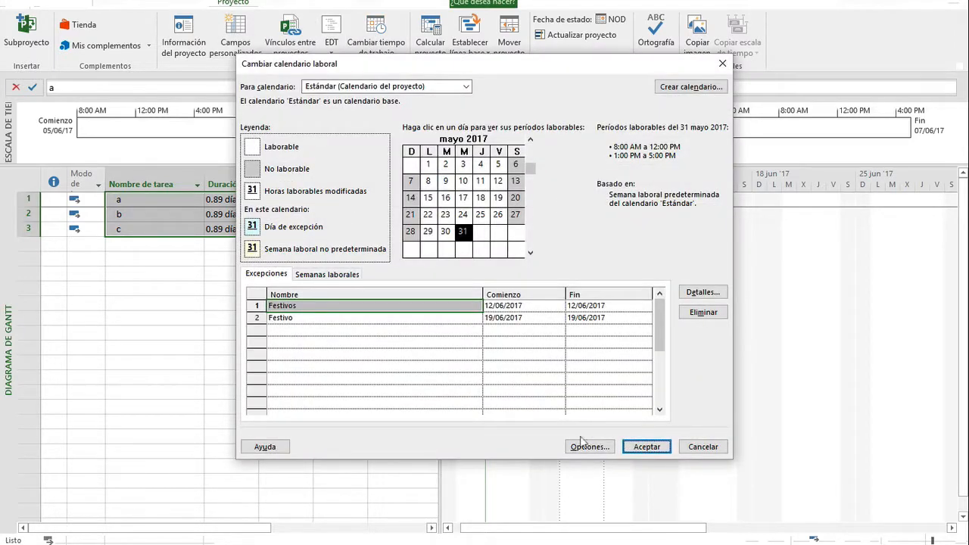
{"action": "left_click", "coordinate": [582, 448]}
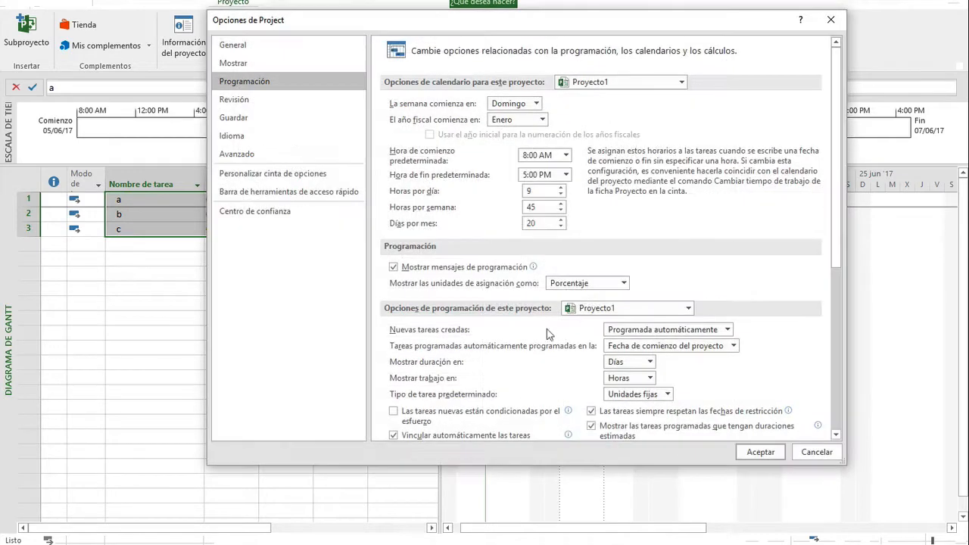
{"action": "double_click", "coordinate": [542, 192]}
{"action": "type", "text": "7.5"}
{"action": "key", "text": "Tab"}
{"action": "type", "text": "37.5"}
{"action": "key", "text": "Tab"}
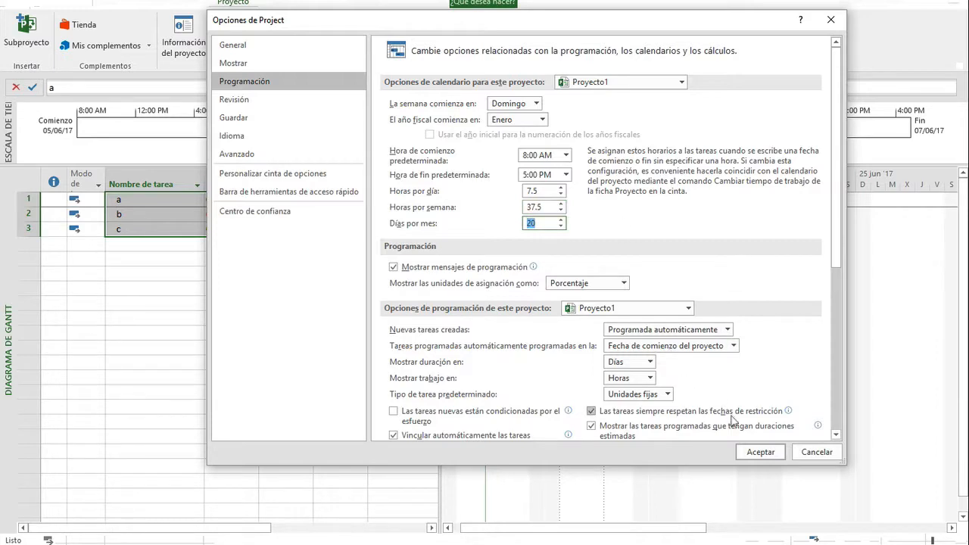
{"action": "left_click", "coordinate": [754, 453]}
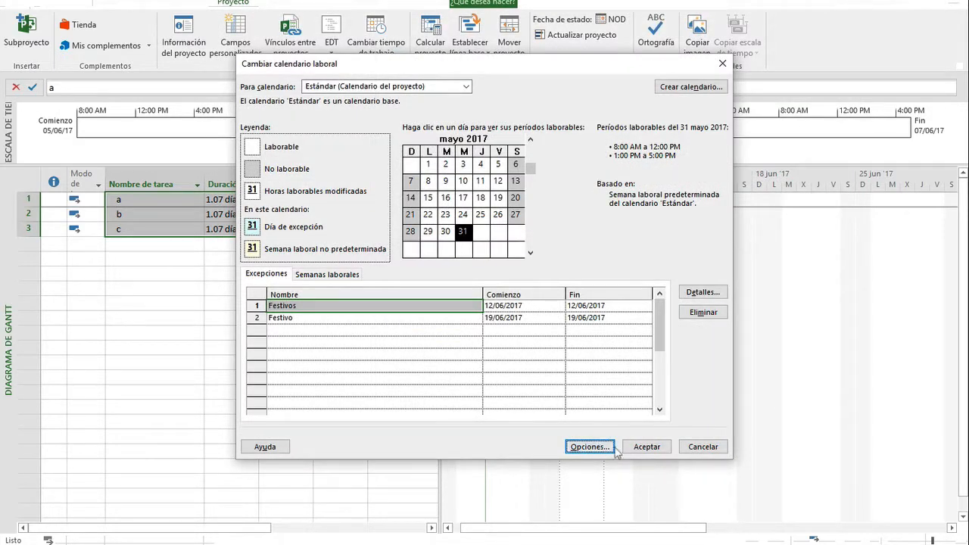
{"action": "left_click", "coordinate": [653, 453]}
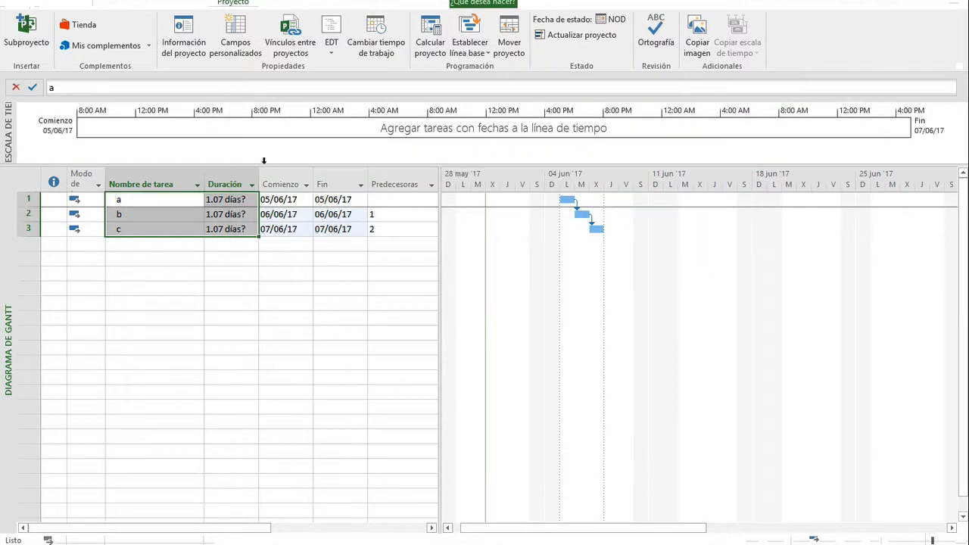
{"action": "left_click", "coordinate": [191, 274]}
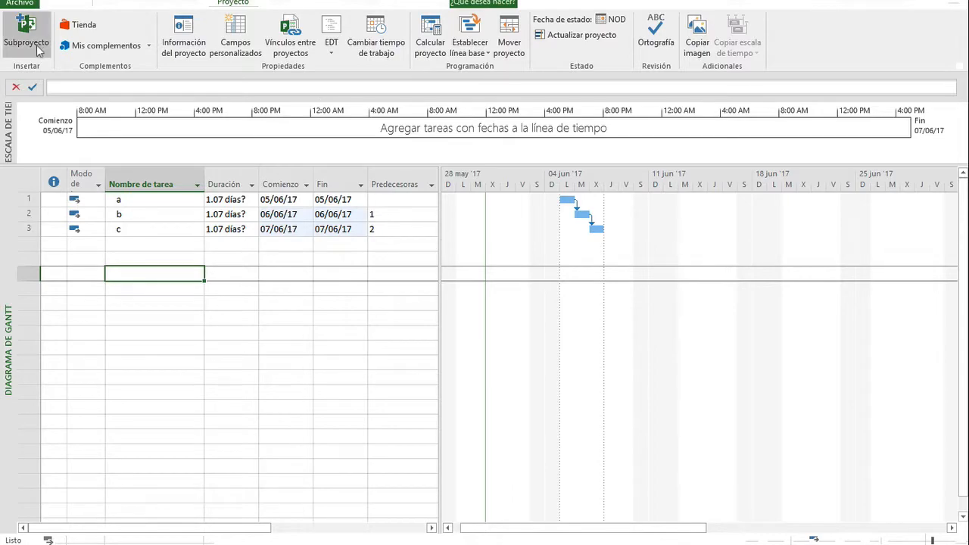
{"action": "left_click", "coordinate": [21, 5]}
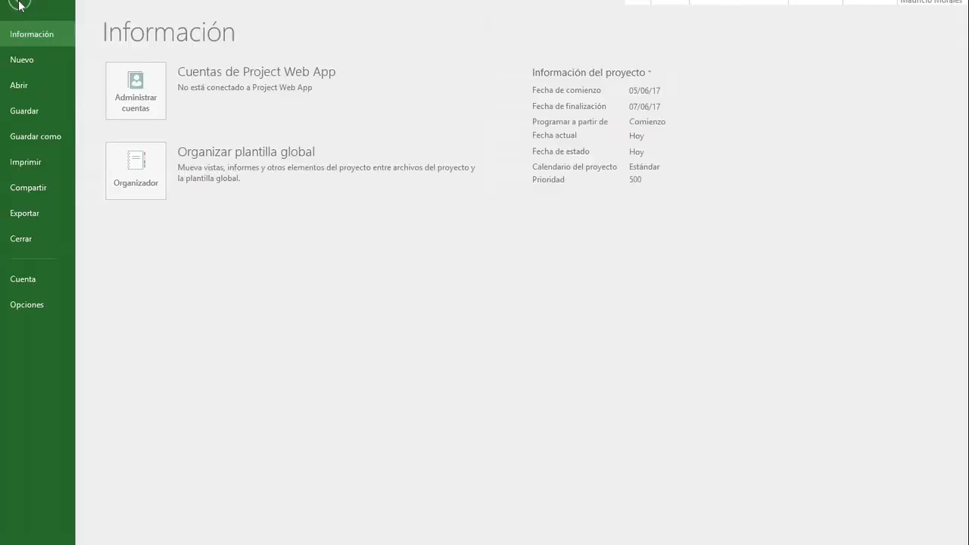
{"action": "left_click", "coordinate": [38, 220]}
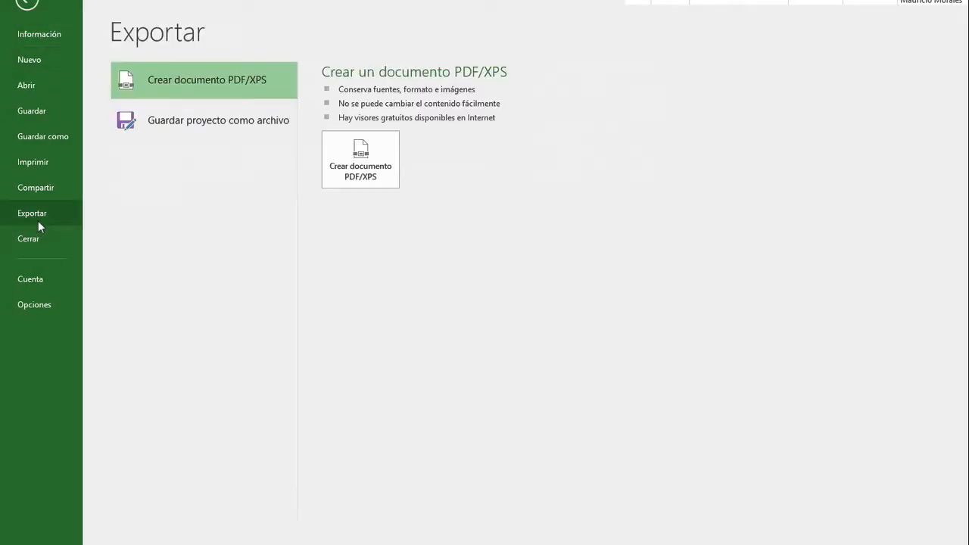
{"action": "left_click", "coordinate": [360, 167]}
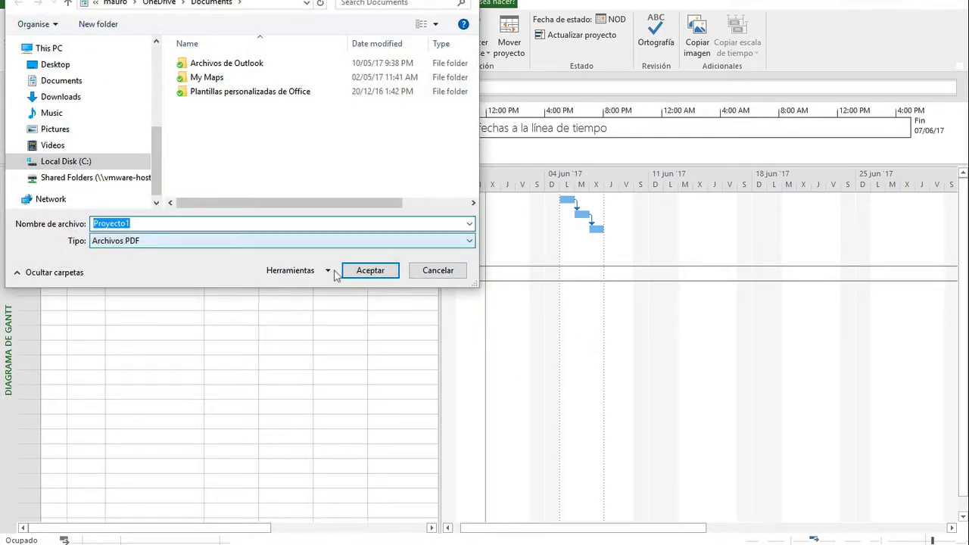
{"action": "left_click", "coordinate": [428, 271]}
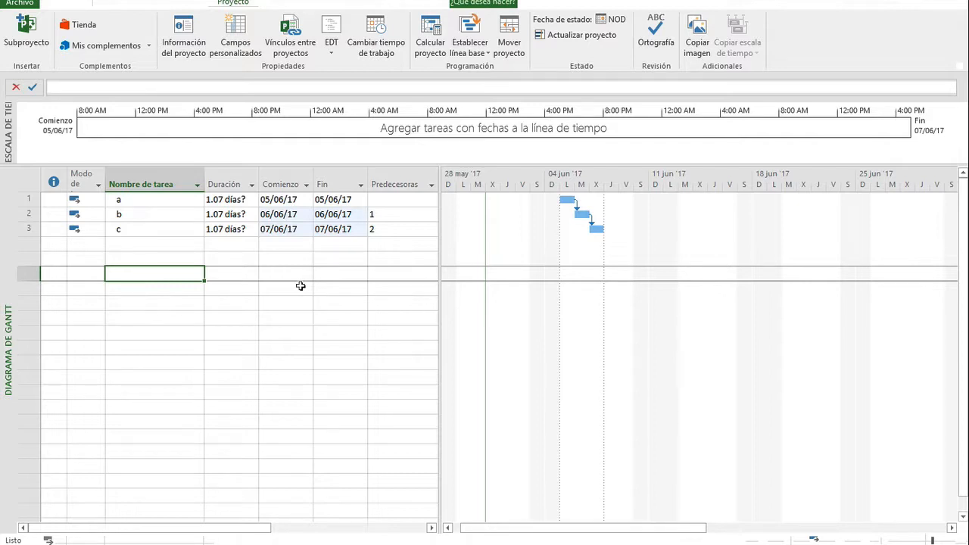
- Set the durations of tasks a, b and c to 1 day each under the 7.5-hour workday
{"action": "left_click", "coordinate": [238, 203]}
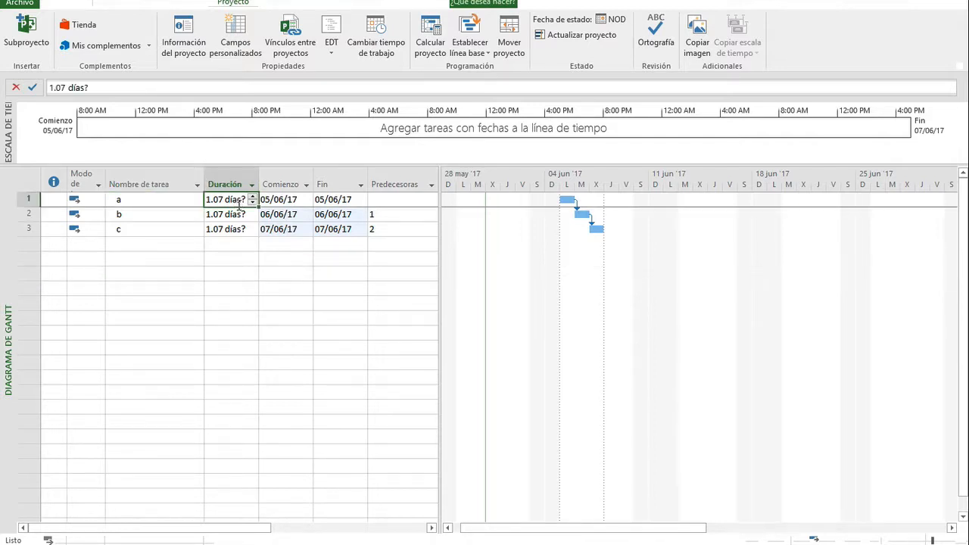
{"action": "type", "text": "1"}
{"action": "key", "text": "Return"}
{"action": "type", "text": "1"}
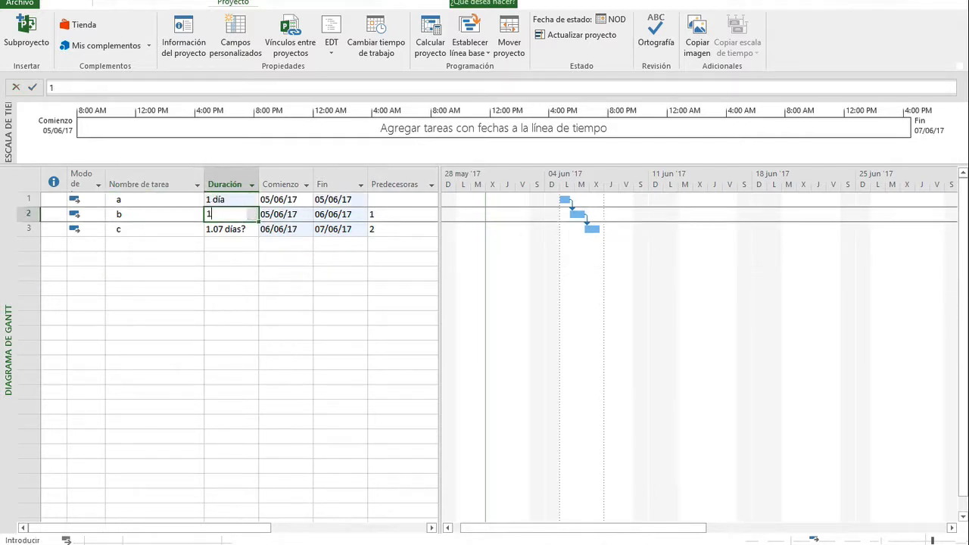
{"action": "key", "text": "Return"}
{"action": "type", "text": "1"}
{"action": "key", "text": "Return"}
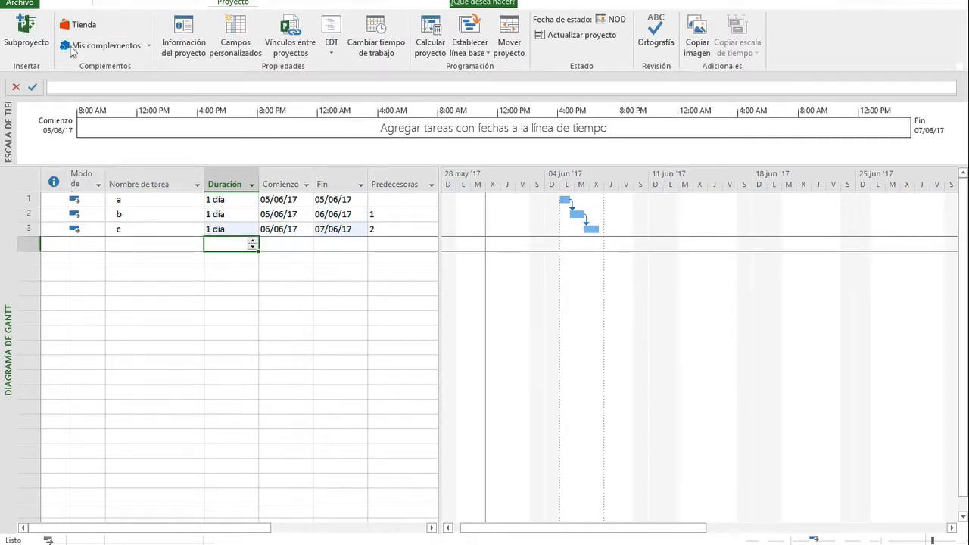
- Set the project's calendar options to 8 hours per day and 40 hours per week
{"action": "left_click", "coordinate": [376, 42]}
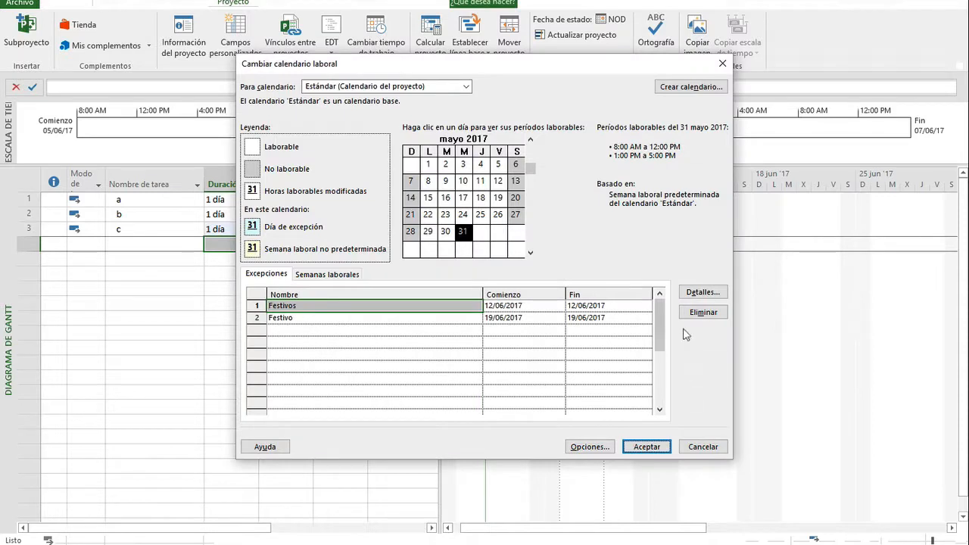
{"action": "left_click", "coordinate": [588, 446]}
{"action": "left_click_drag", "start_coordinate": [554, 190], "coordinate": [477, 193]}
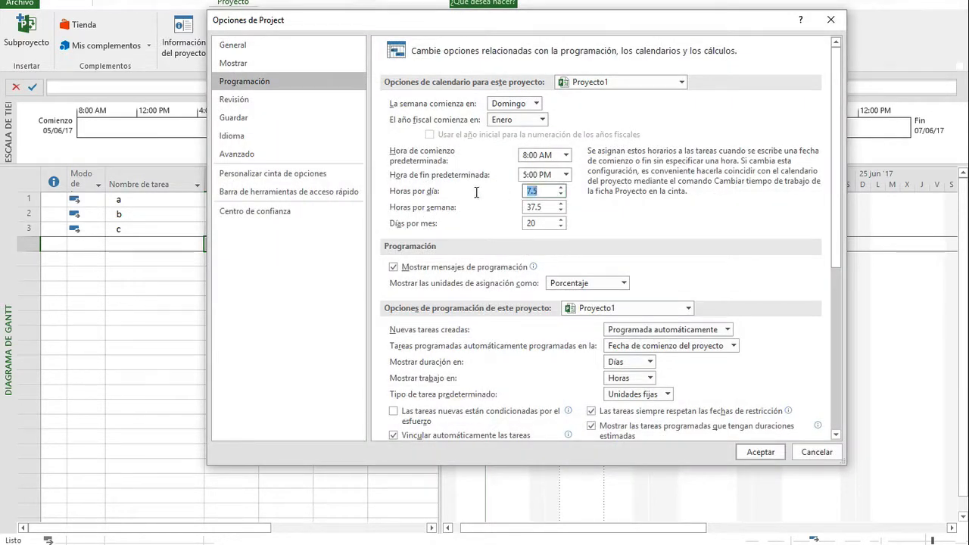
{"action": "type", "text": "8"}
{"action": "key", "text": "Tab"}
{"action": "type", "text": "40"}
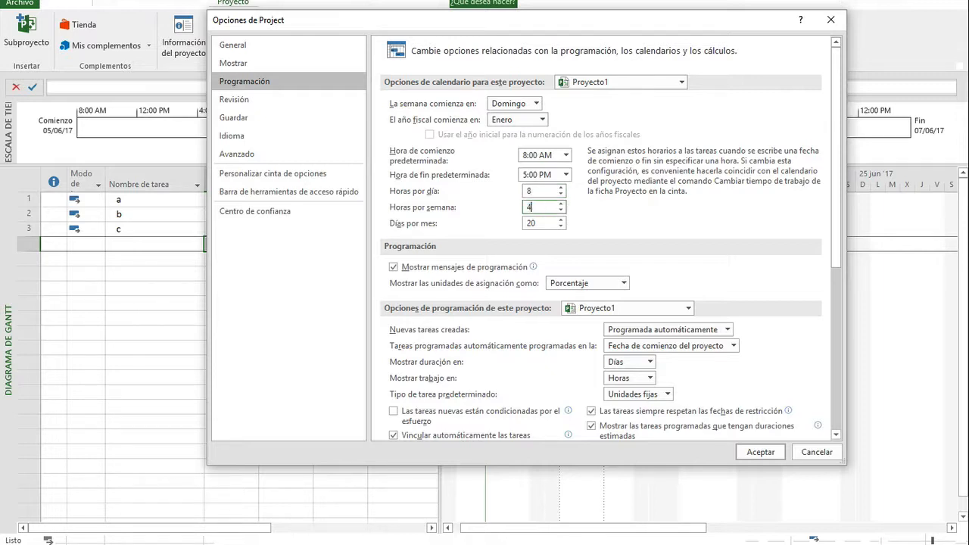
{"action": "left_click", "coordinate": [749, 451]}
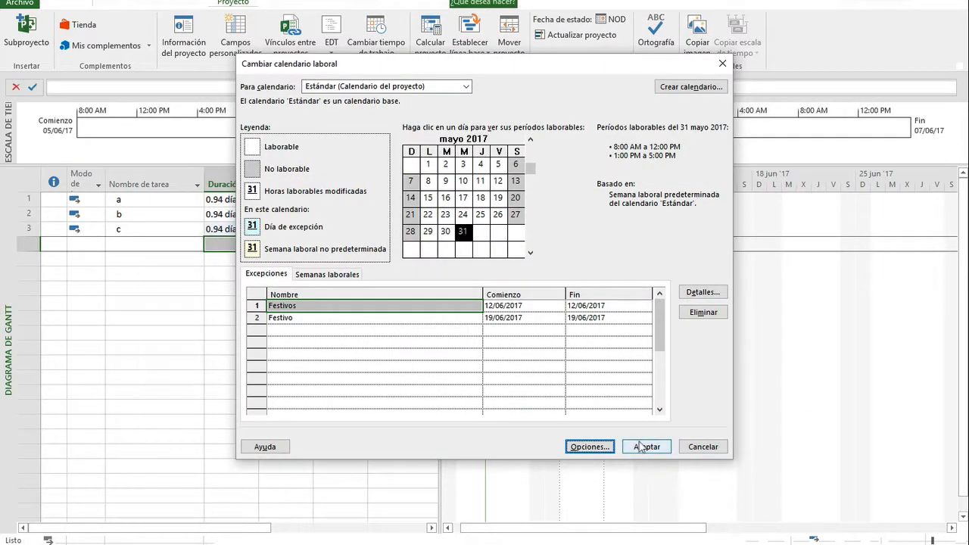
{"action": "left_click", "coordinate": [644, 447]}
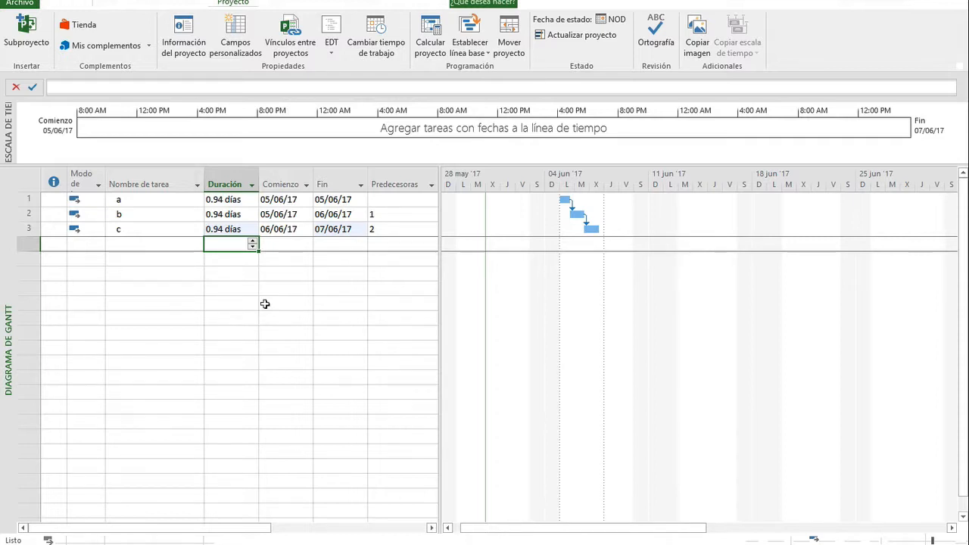
- Reset the durations of tasks a, b and c to 1 day each under the 8-hour workday
{"action": "left_click", "coordinate": [241, 200]}
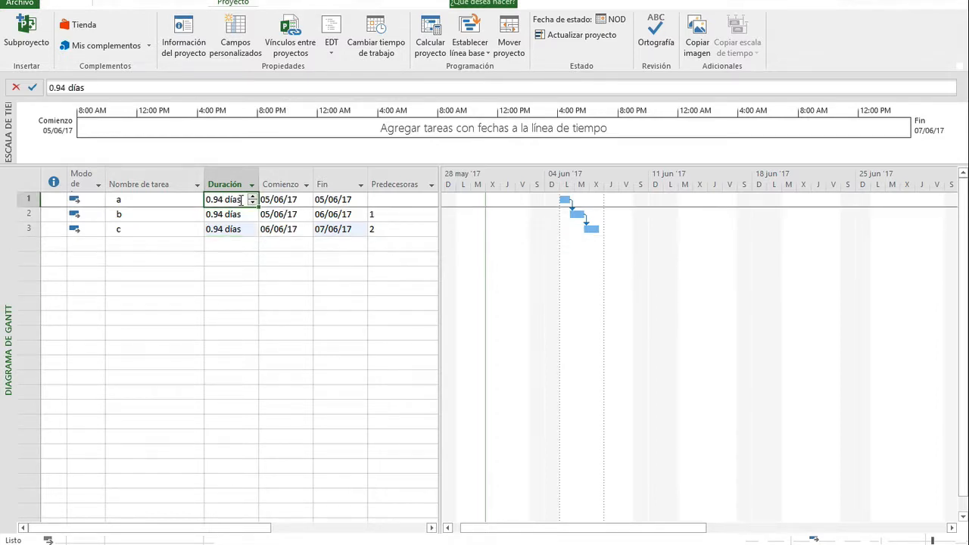
{"action": "type", "text": "1"}
{"action": "key", "text": "Return"}
{"action": "type", "text": "1"}
{"action": "key", "text": "Return"}
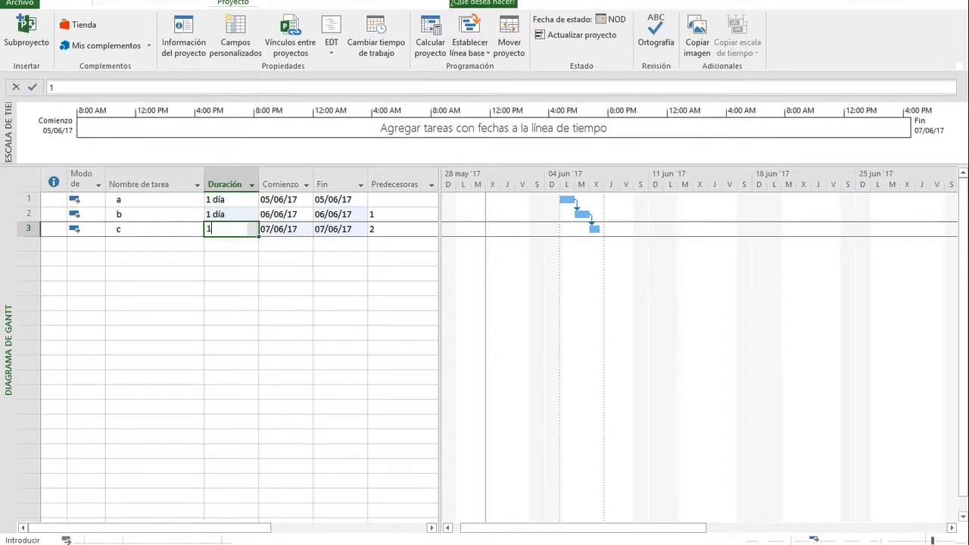
{"action": "type", "text": "1"}
{"action": "key", "text": "Return"}
{"action": "key", "text": "Up"}
{"action": "key", "text": "Up"}
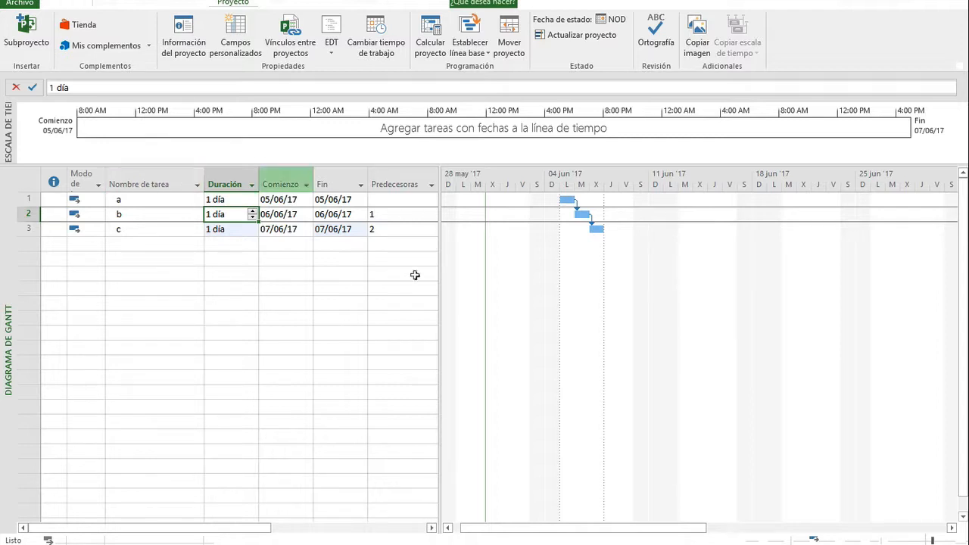
{"action": "left_click", "coordinate": [346, 348]}
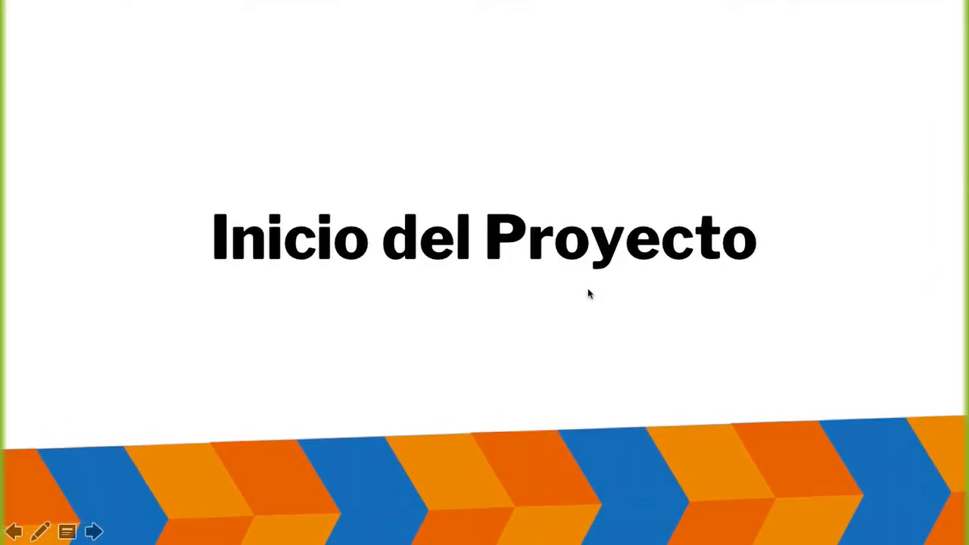
{"action": "key", "text": "Right"}
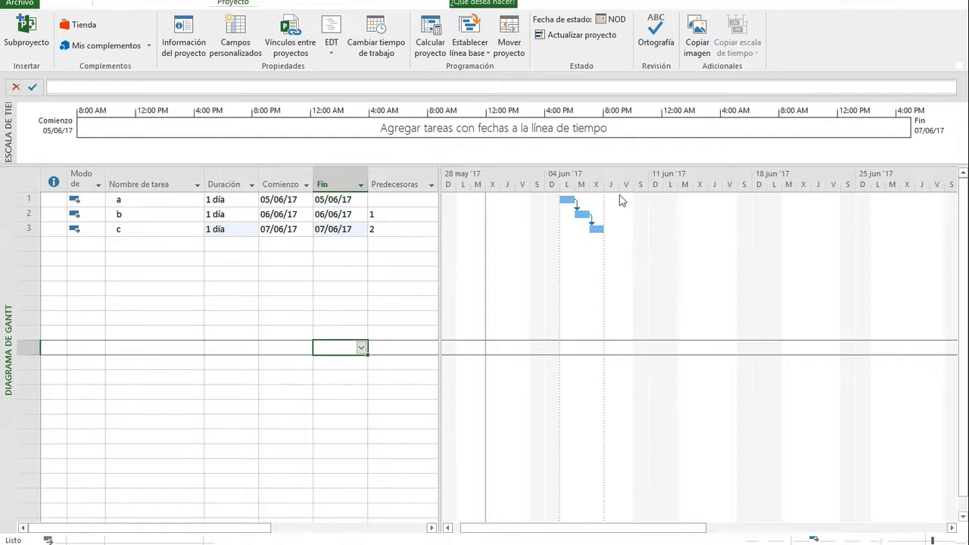
- Delete the test tasks a, b and c and go to the task name cell of the first empty row
{"action": "left_click_drag", "start_coordinate": [28, 201], "coordinate": [28, 252]}
{"action": "key", "text": "Delete"}
{"action": "key", "text": "Right"}
{"action": "key", "text": "Right"}
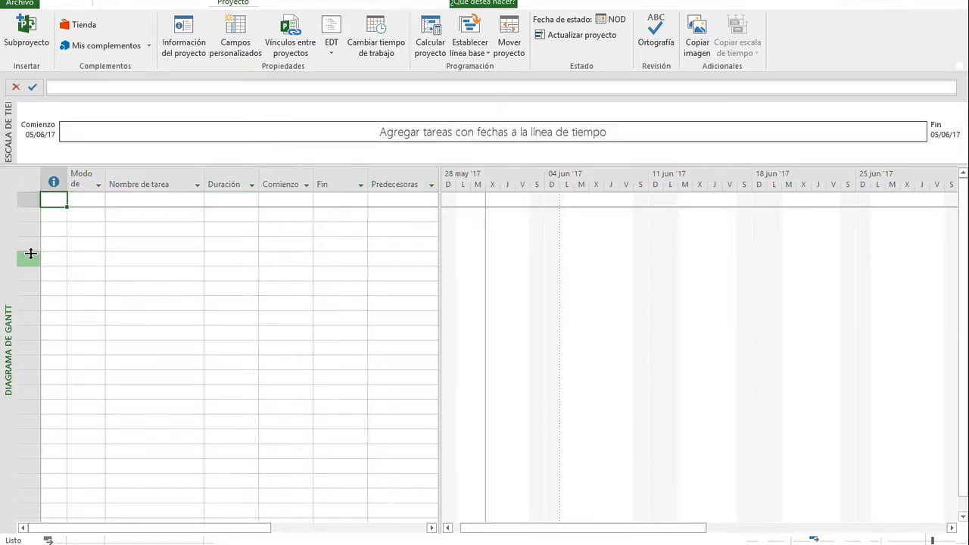
{"action": "key", "text": "Right"}
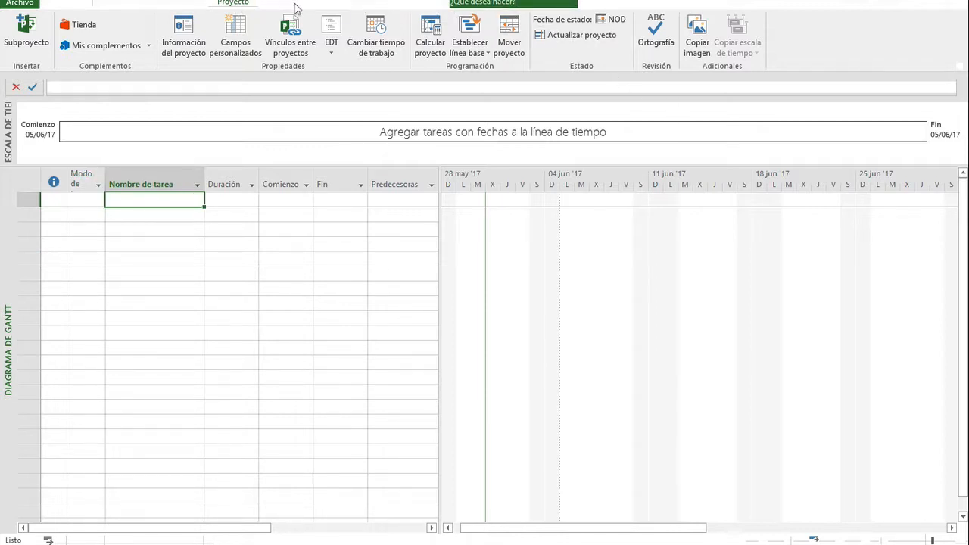
- Show the project summary task and rename it Proycto Alfa
{"action": "left_click", "coordinate": [401, 6]}
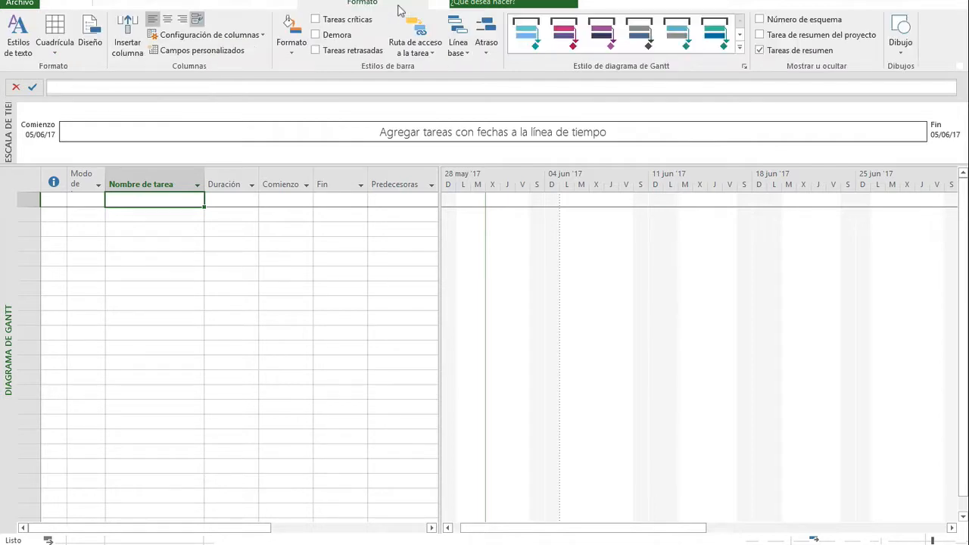
{"action": "left_click", "coordinate": [814, 38]}
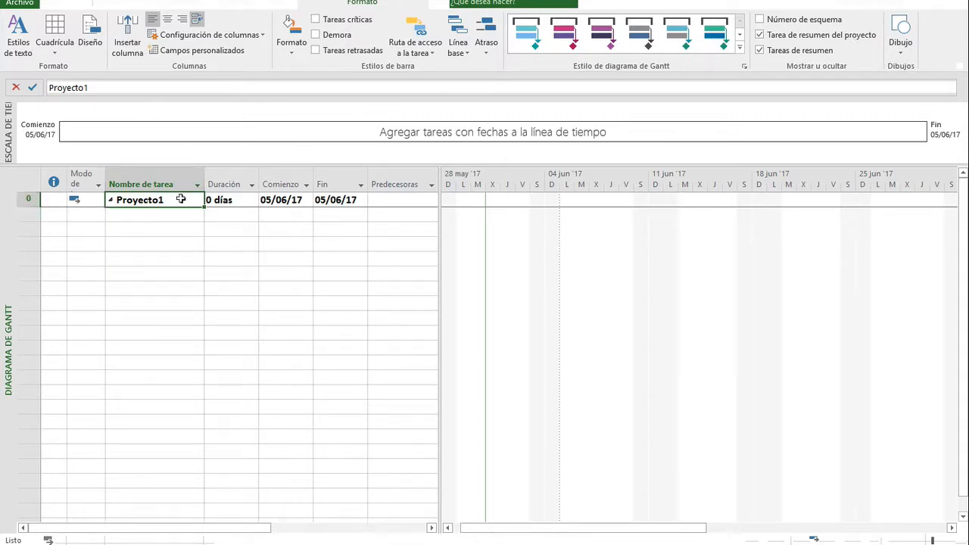
{"action": "type", "text": "Proycto"}
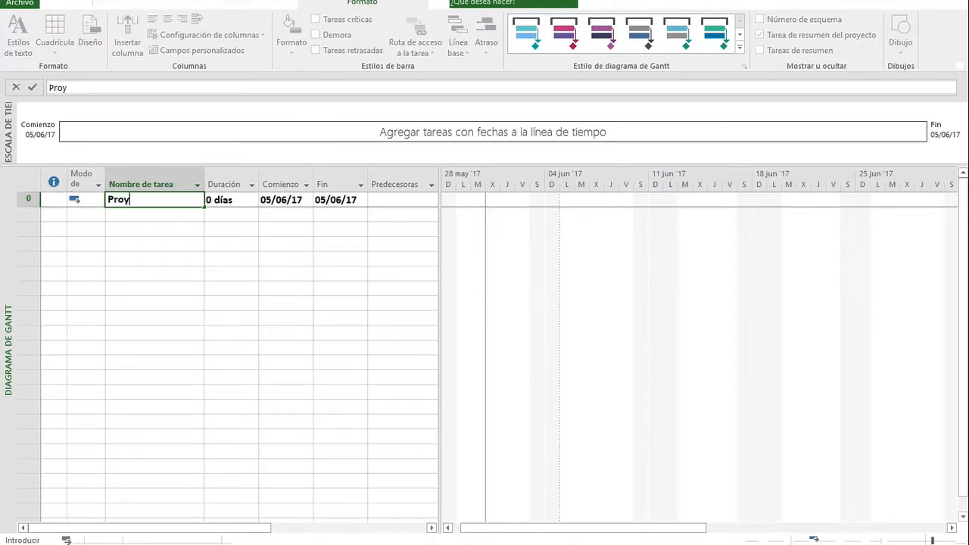
{"action": "type", "text": " Alfa"}
{"action": "key", "text": "Return"}
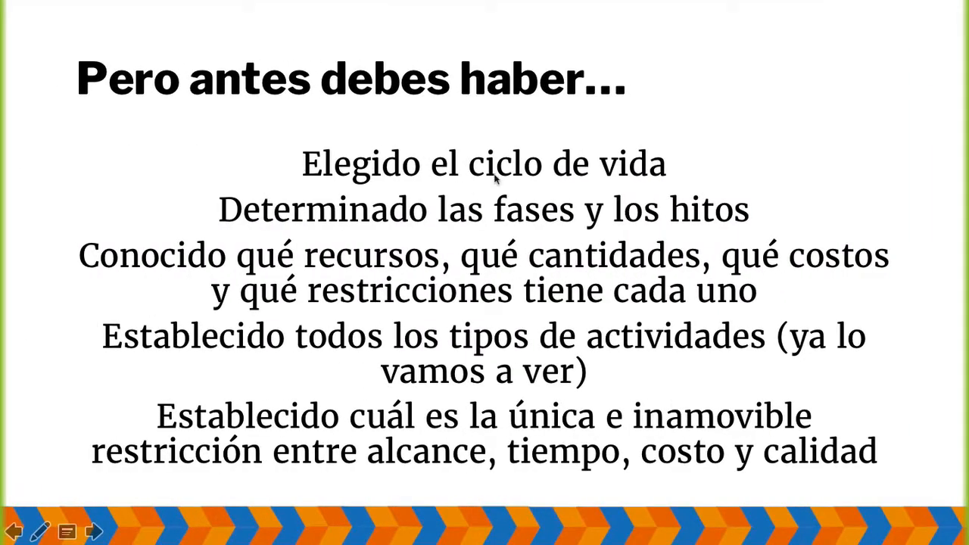
{"action": "left_click", "coordinate": [543, 226]}
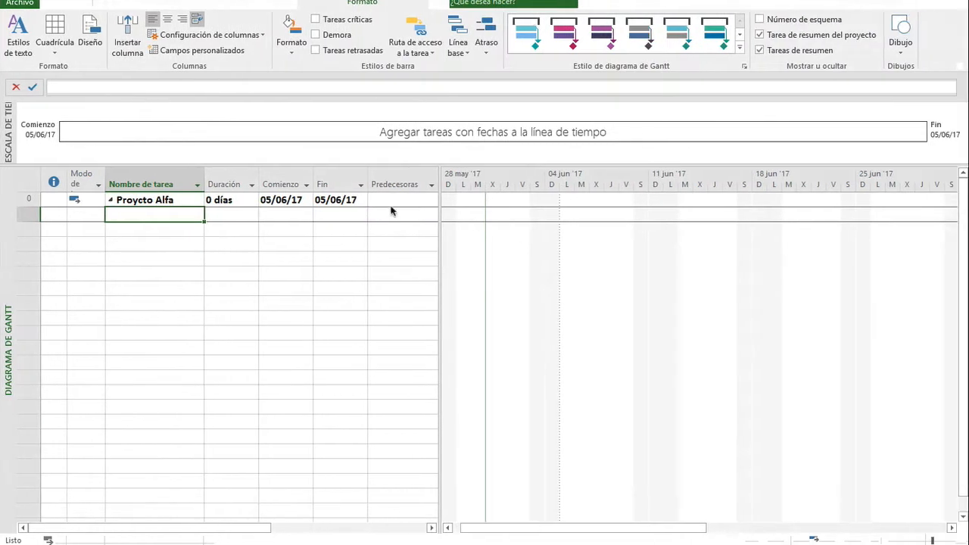
- Add three tasks named Fase 1, Fase 2 and Fase 3 under the project summary task
{"action": "left_click", "coordinate": [173, 229]}
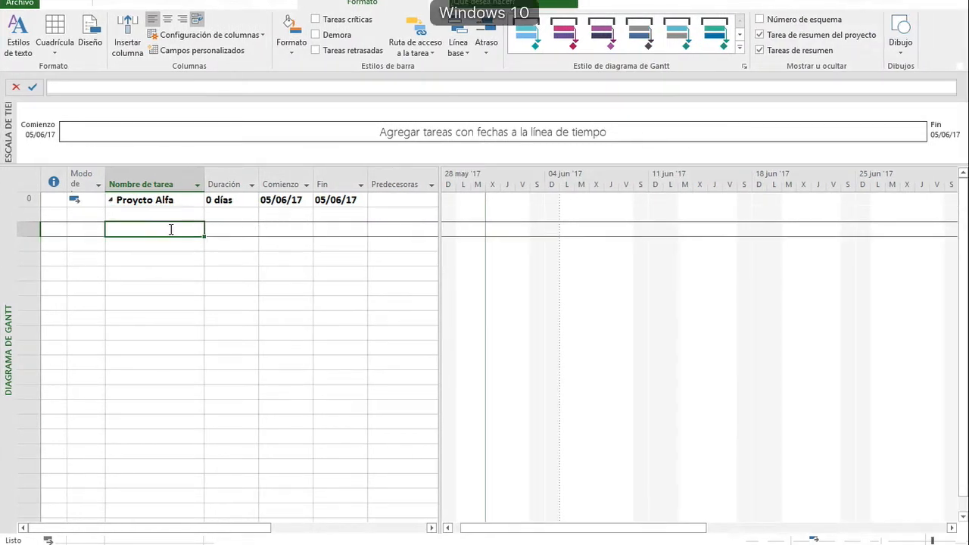
{"action": "left_click", "coordinate": [173, 215]}
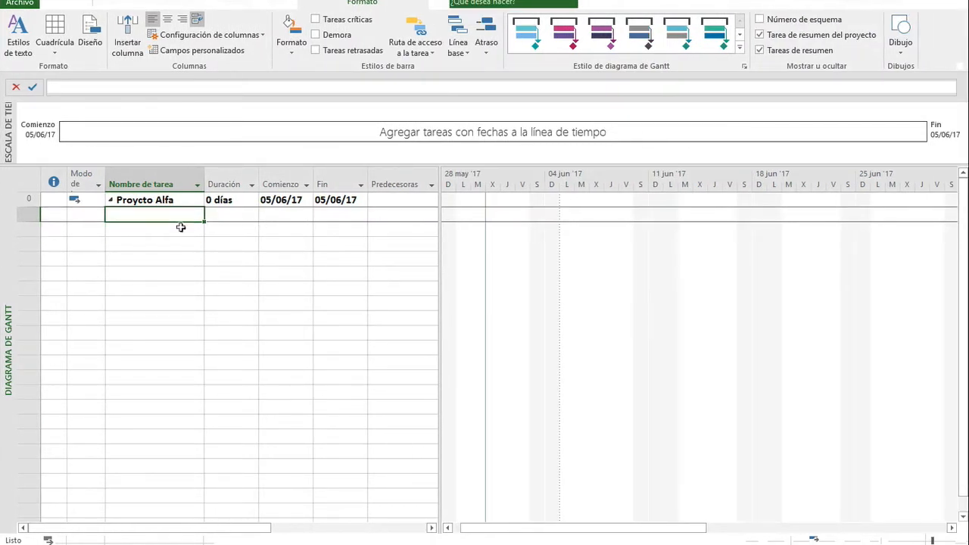
{"action": "type", "text": "Fase 1"}
{"action": "key", "text": "Return"}
{"action": "type", "text": "F"}
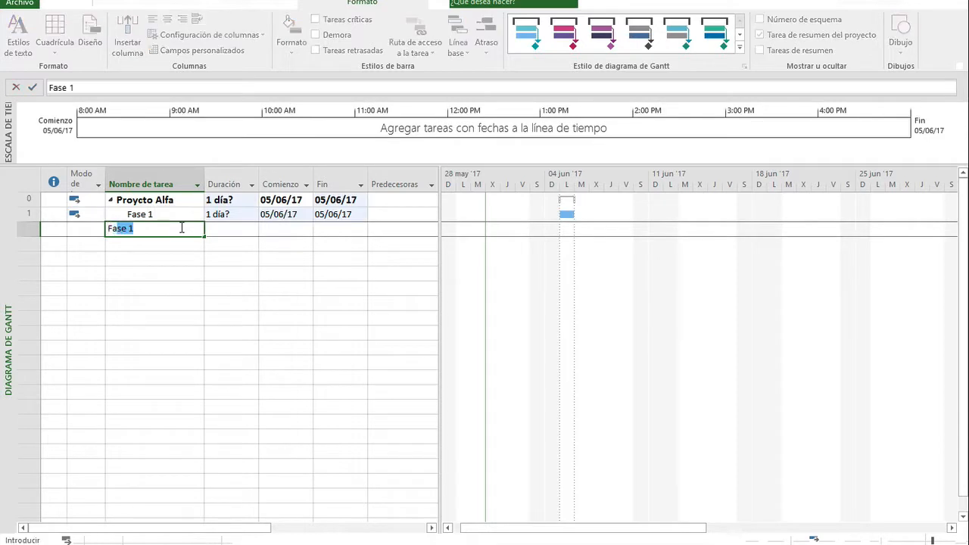
{"action": "type", "text": "ase 2"}
{"action": "key", "text": "Return"}
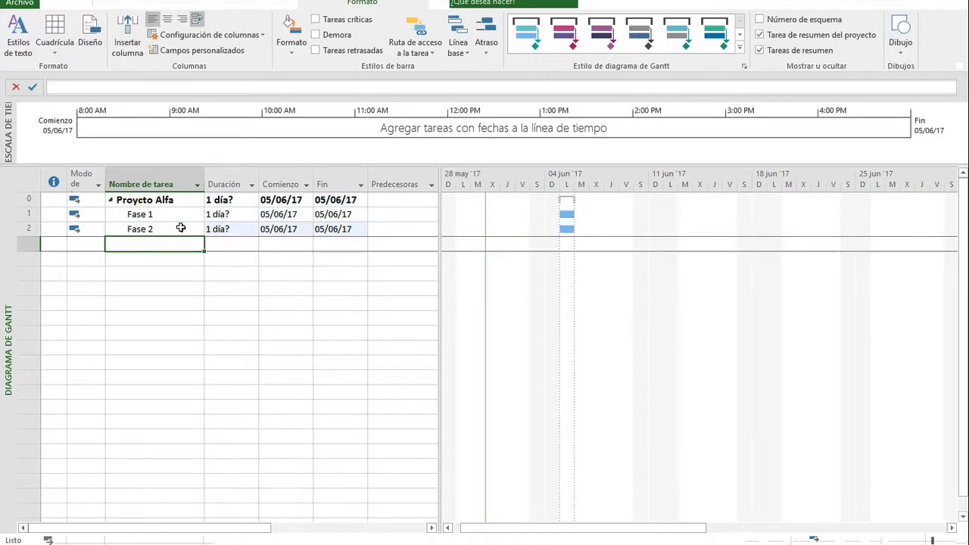
{"action": "type", "text": "Fase 3"}
{"action": "key", "text": "Return"}
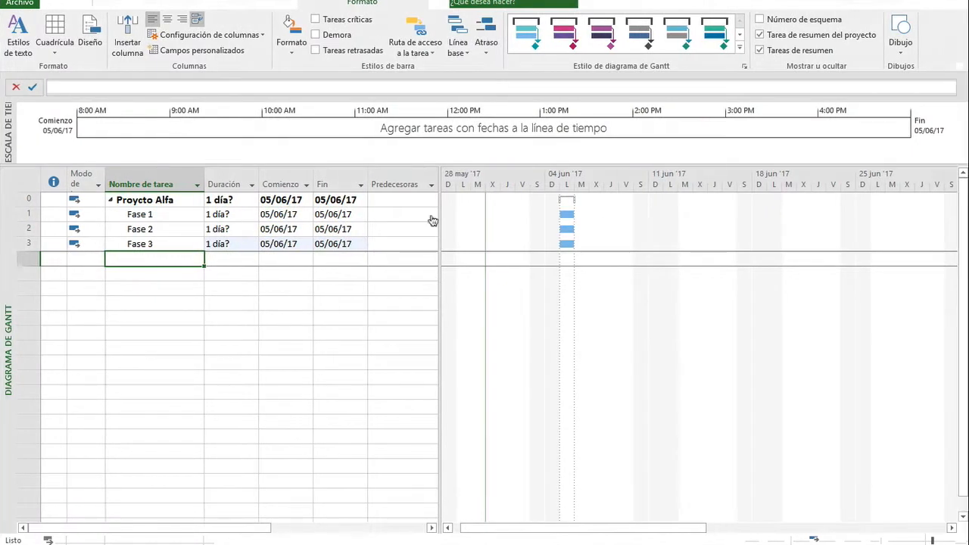
- Insert two blank rows above Fase 2 and enter a task named Inicio with duration 0 in the first one
{"action": "left_click", "coordinate": [189, 228]}
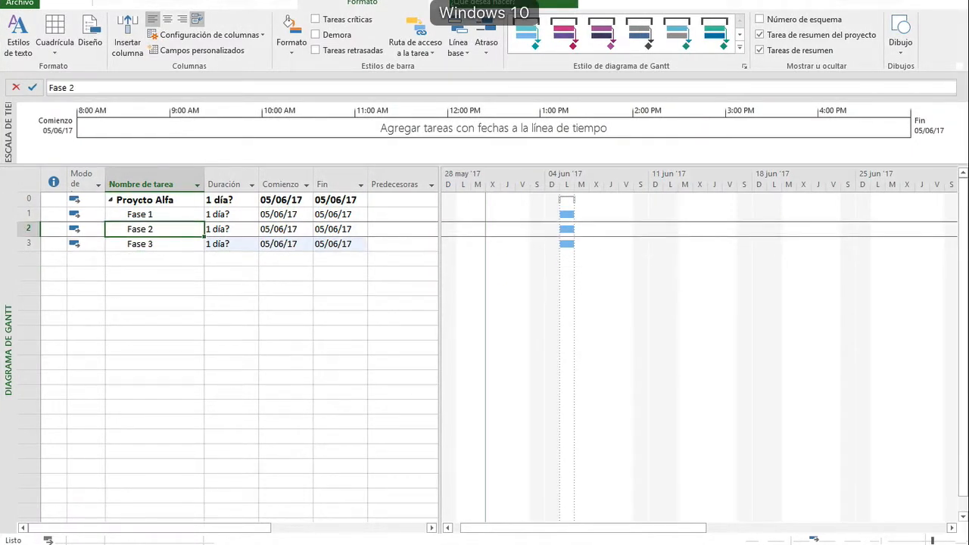
{"action": "key", "text": "Insert"}
{"action": "key", "text": "Insert"}
{"action": "type", "text": "Inicio"}
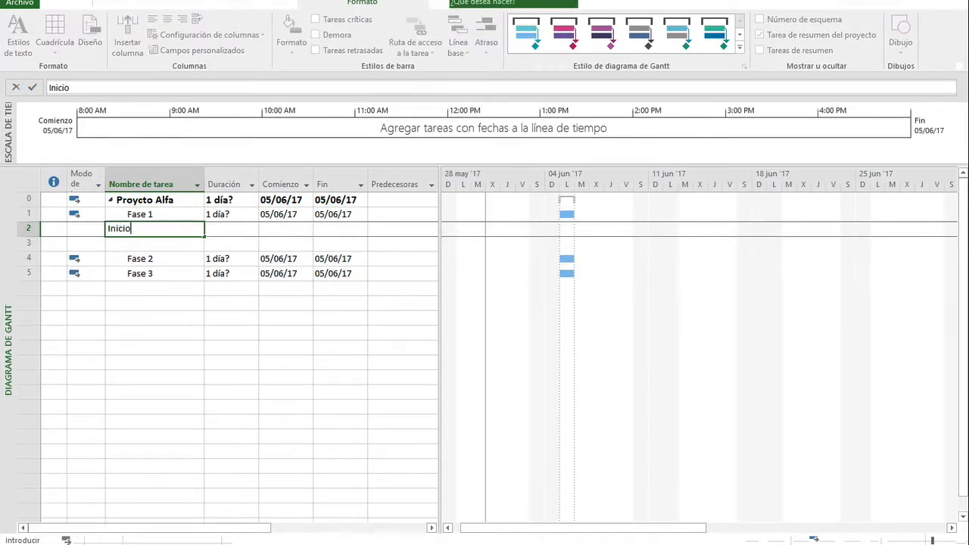
{"action": "key", "text": "Tab"}
{"action": "type", "text": "0"}
{"action": "key", "text": "Return"}
{"action": "key", "text": "Left"}
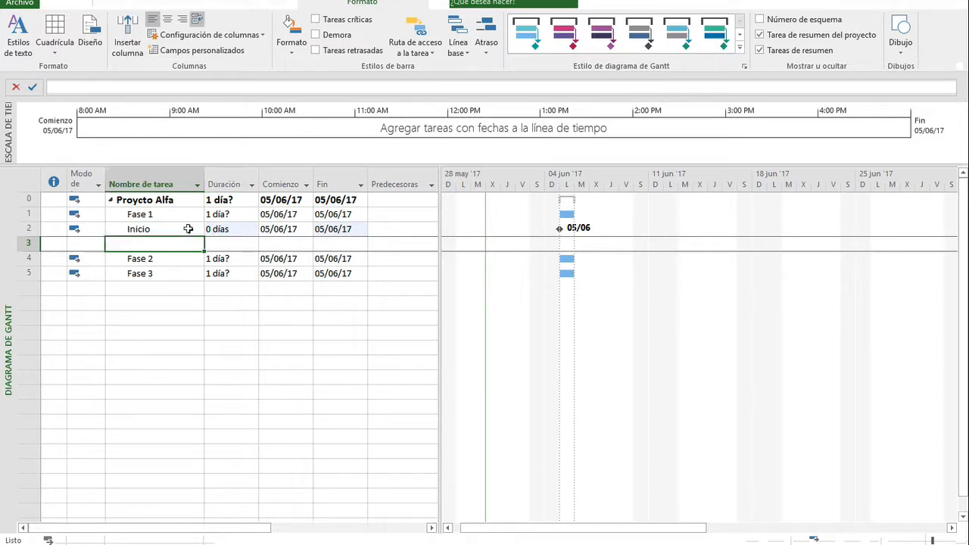
- Enter a task named Fin with duration 0 in the blank row below Inicio
{"action": "type", "text": "Fin"}
{"action": "key", "text": "Tab"}
{"action": "type", "text": "0"}
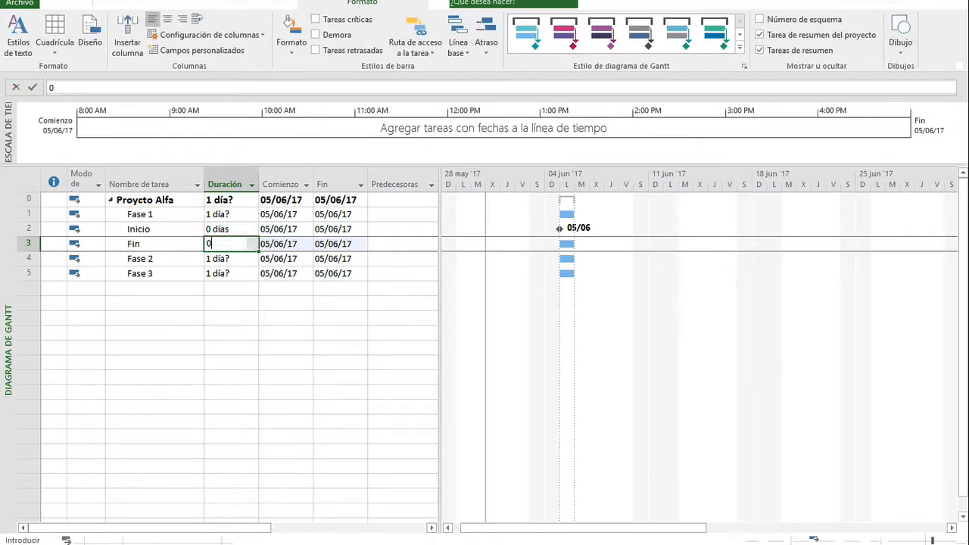
{"action": "key", "text": "Return"}
- Indent the Inicio and Fin tasks one level so they become subtasks of Fase 1
{"action": "key", "text": "Up"}
{"action": "left_click", "coordinate": [188, 229]}
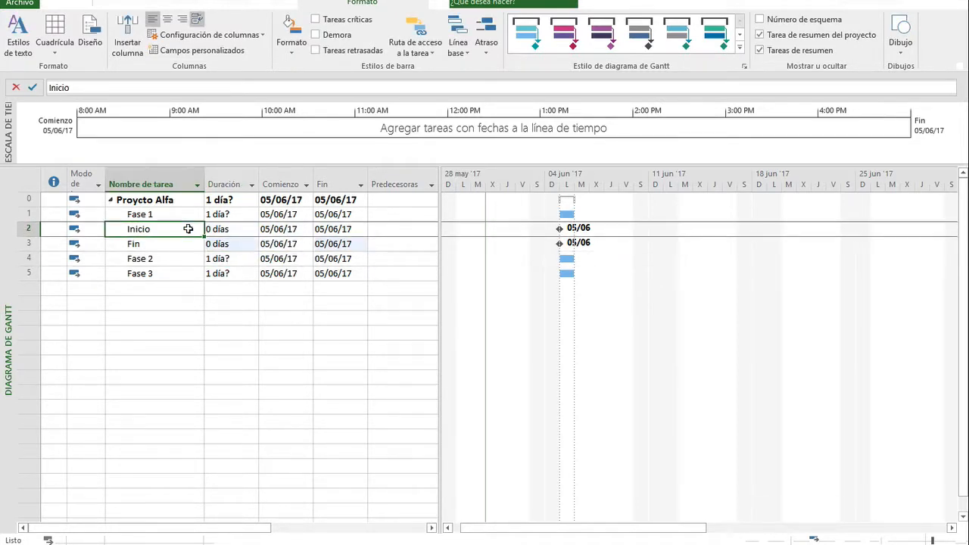
{"action": "key", "text": "shift+Down"}
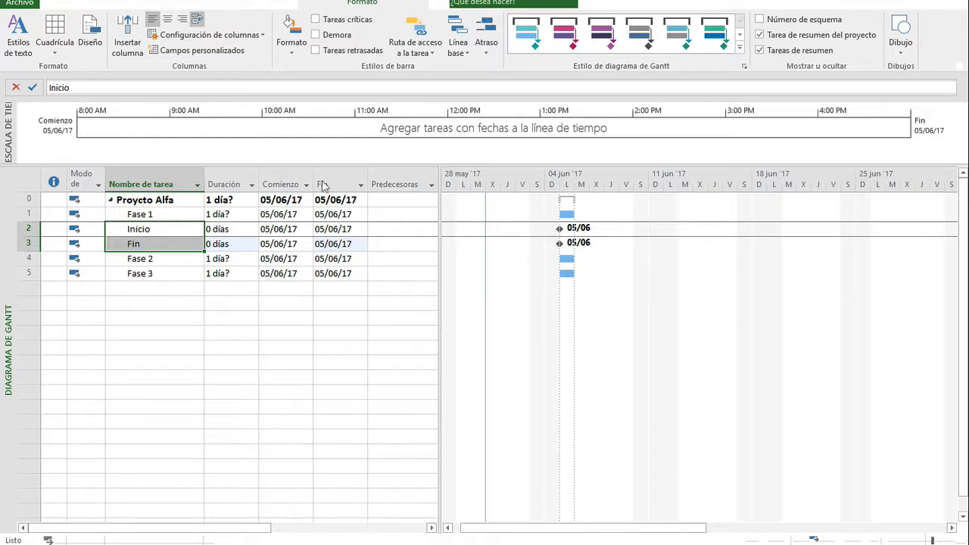
{"action": "left_click", "coordinate": [61, 3]}
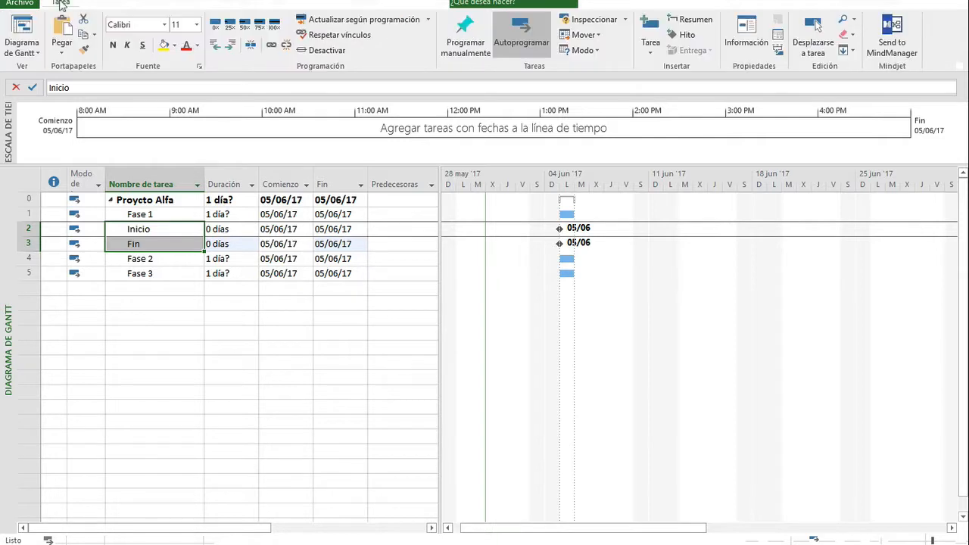
{"action": "left_click", "coordinate": [230, 46]}
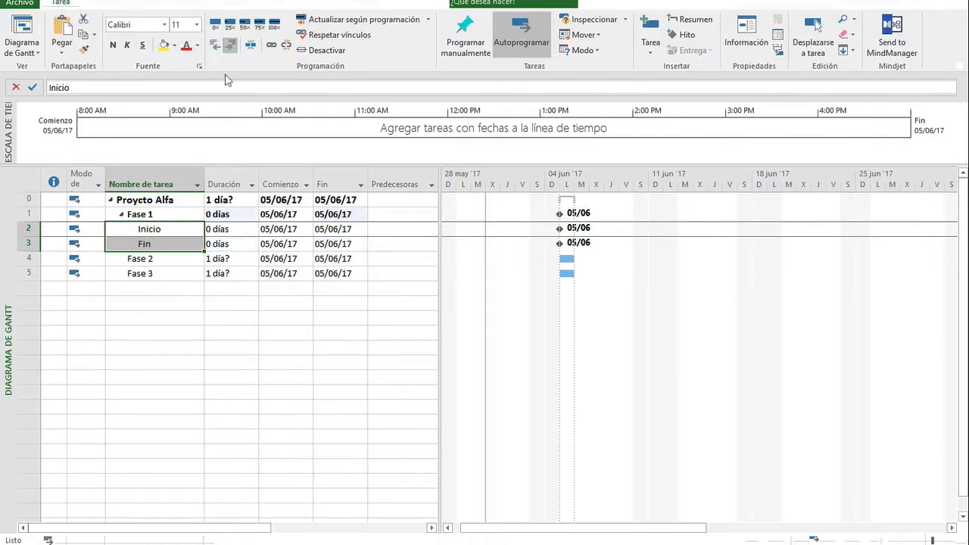
- Review the advanced settings of the Inicio task in Fase 1, including whether it is marked as a milestone
{"action": "double_click", "coordinate": [180, 230]}
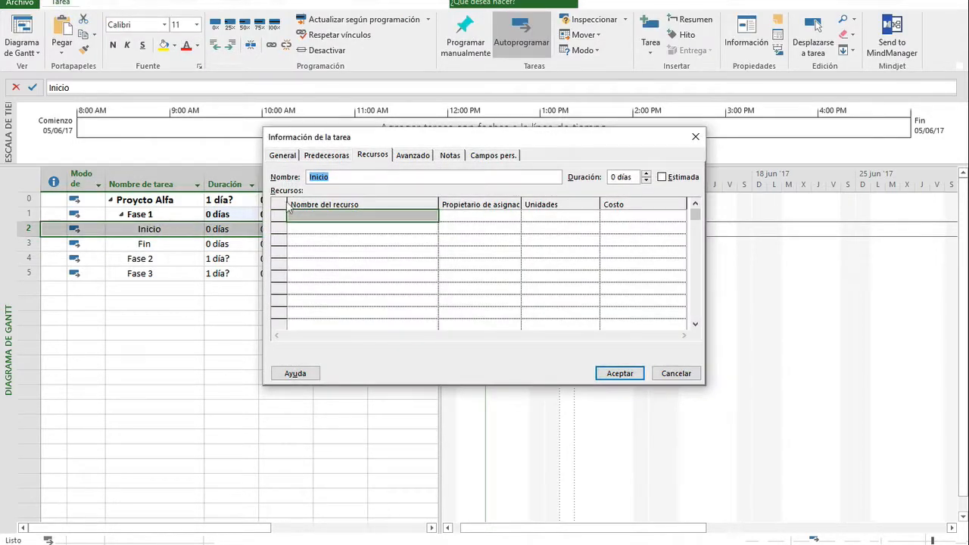
{"action": "left_click", "coordinate": [421, 161]}
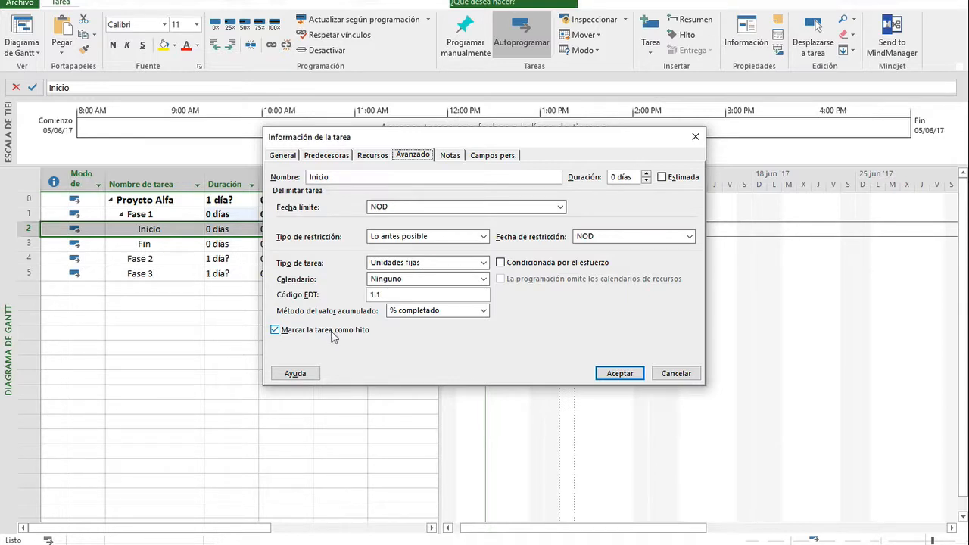
{"action": "left_click", "coordinate": [633, 374]}
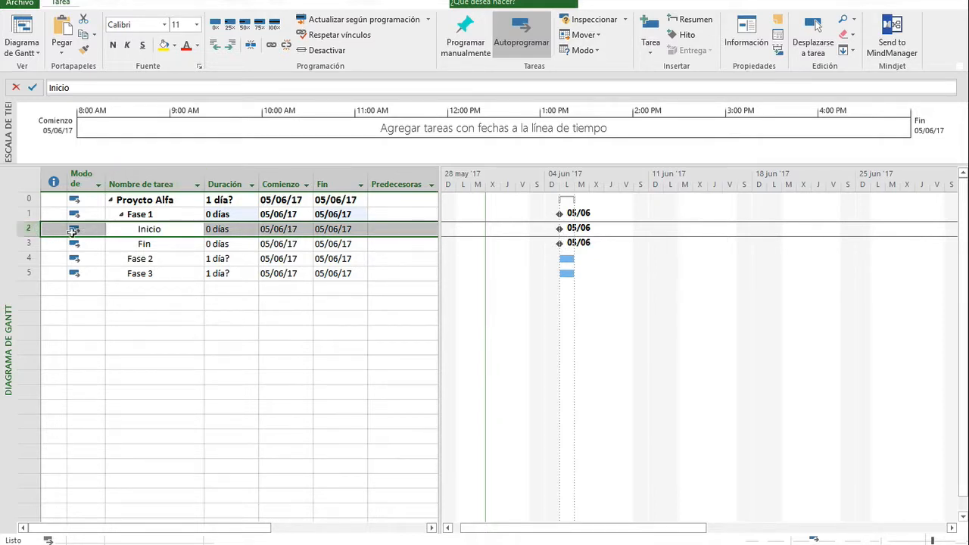
- Copy the Inicio and Fin rows of Fase 1 and paste them directly above Fase 3 and again in the blank rows below it
{"action": "mouse_move", "coordinate": [31, 230]}
{"action": "left_mouse_down"}
{"action": "mouse_move", "coordinate": [30, 241]}
{"action": "mouse_move", "coordinate": [28, 230]}
{"action": "left_mouse_up"}
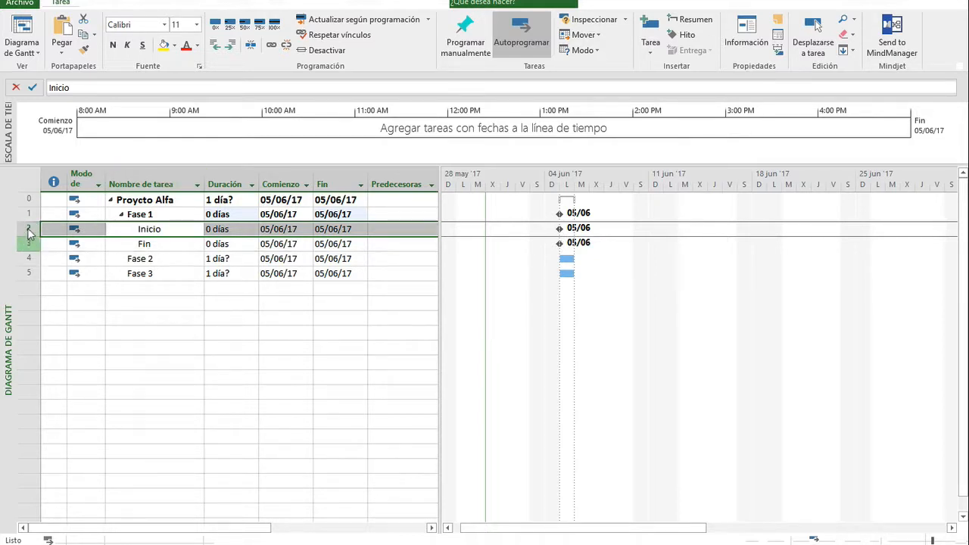
{"action": "left_click", "coordinate": [63, 228]}
{"action": "left_click", "coordinate": [29, 228]}
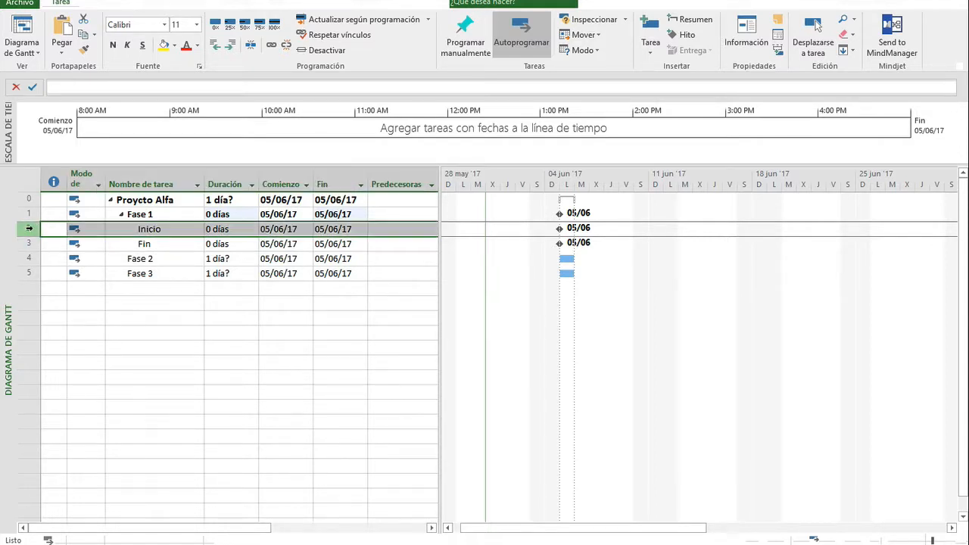
{"action": "left_click", "coordinate": [30, 243], "text": "shift"}
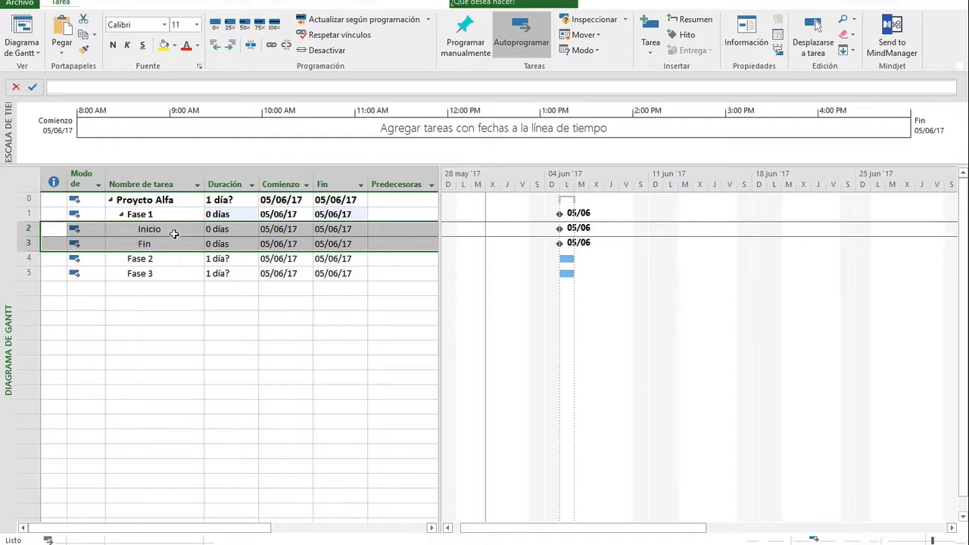
{"action": "mouse_move", "coordinate": [174, 231]}
{"action": "left_mouse_down"}
{"action": "mouse_move", "coordinate": [173, 258]}
{"action": "mouse_move", "coordinate": [174, 249]}
{"action": "left_mouse_up"}
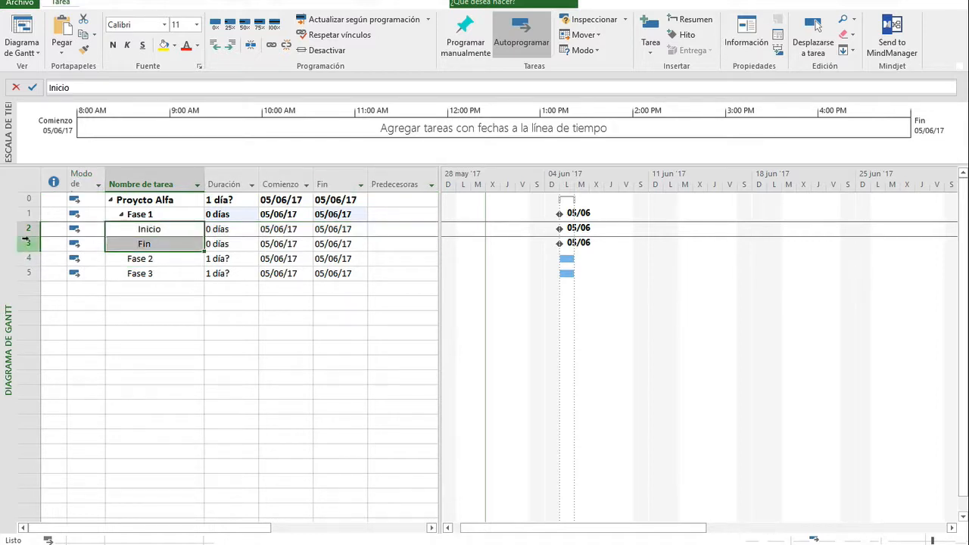
{"action": "left_click_drag", "start_coordinate": [28, 231], "coordinate": [27, 244]}
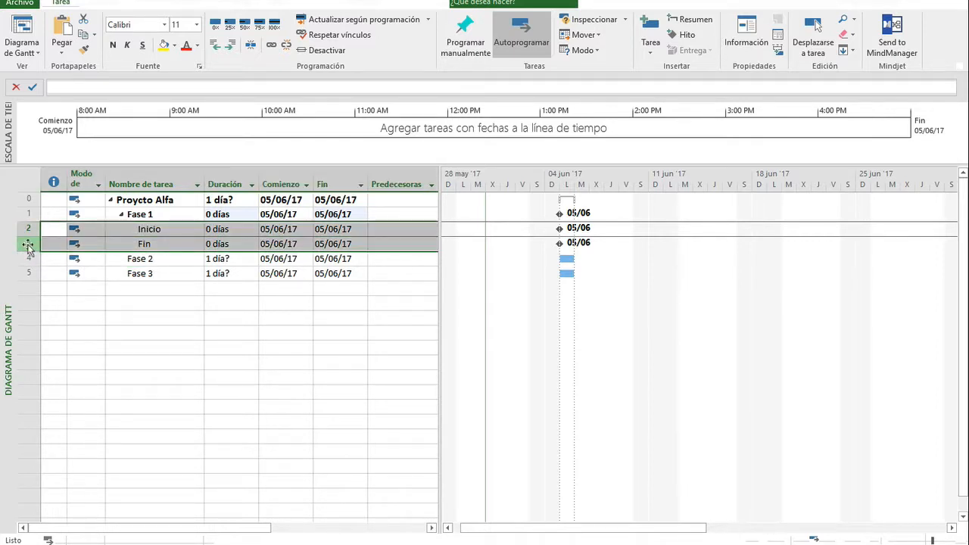
{"action": "left_click", "coordinate": [29, 274]}
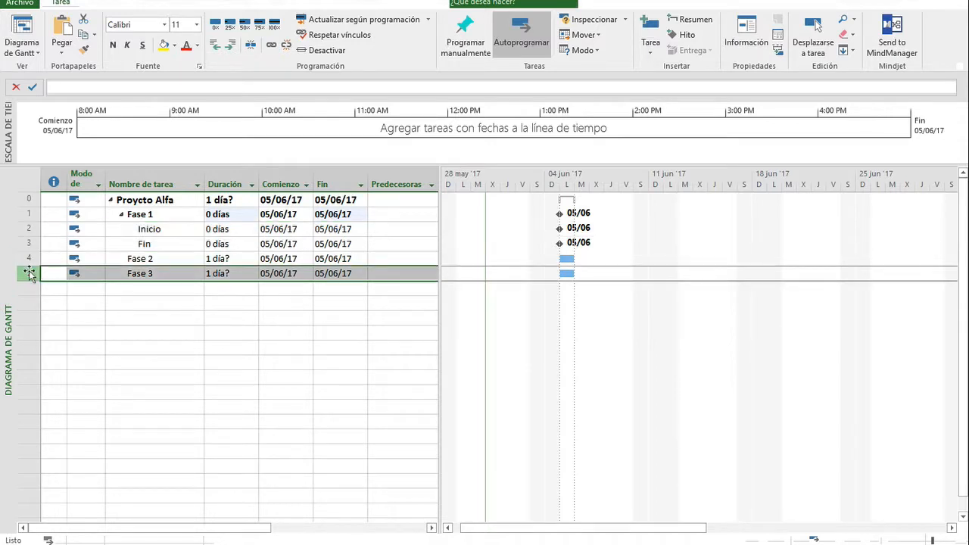
{"action": "key", "text": "ctrl+v"}
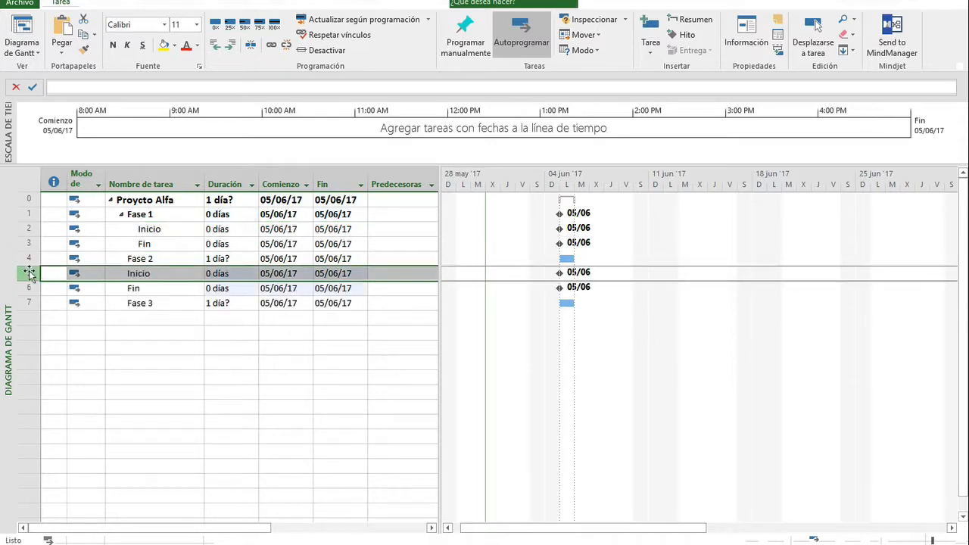
{"action": "left_click", "coordinate": [31, 319]}
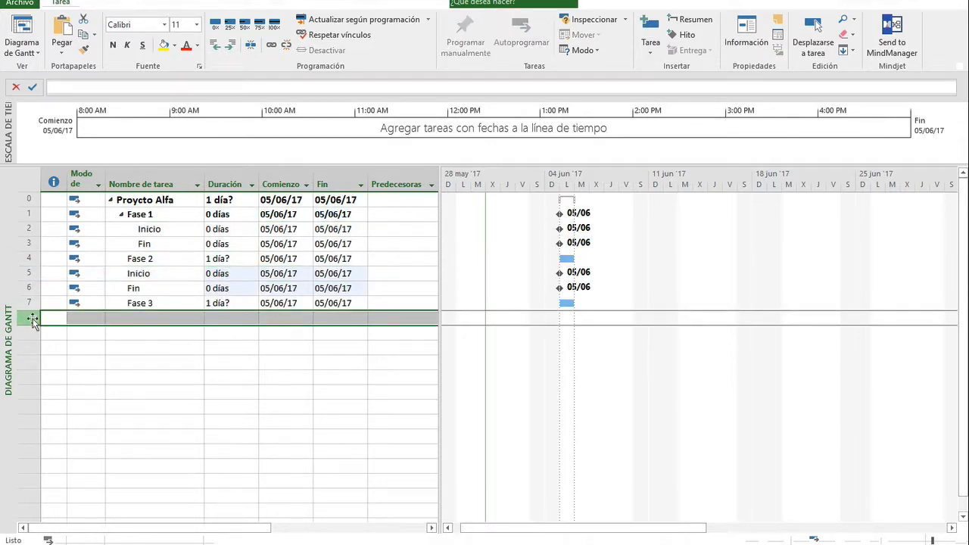
{"action": "key", "text": "ctrl+v"}
- Indent the pasted Inicio and Fin tasks one level so they become subtasks of Fase 2 and Fase 3
{"action": "left_click_drag", "start_coordinate": [169, 331], "coordinate": [144, 317]}
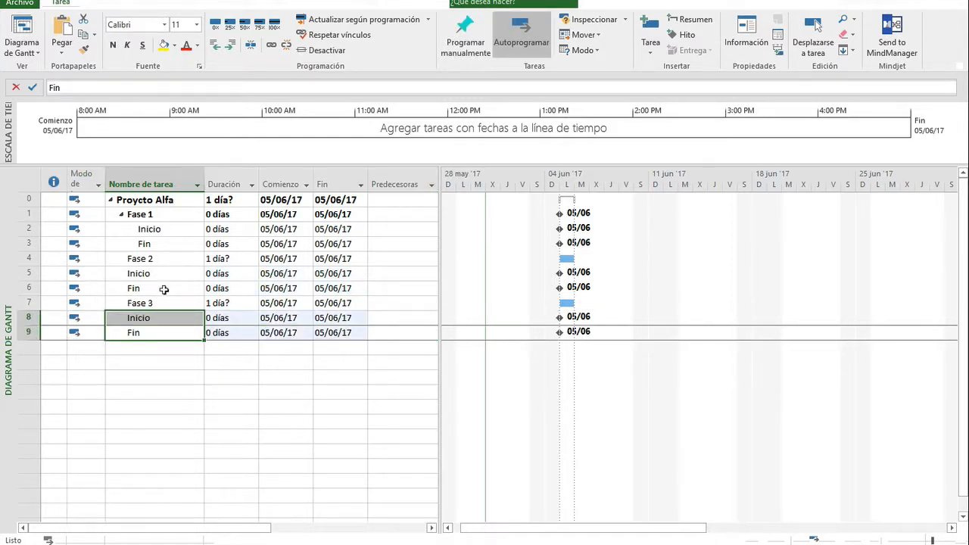
{"action": "left_click_drag", "start_coordinate": [163, 290], "coordinate": [162, 272]}
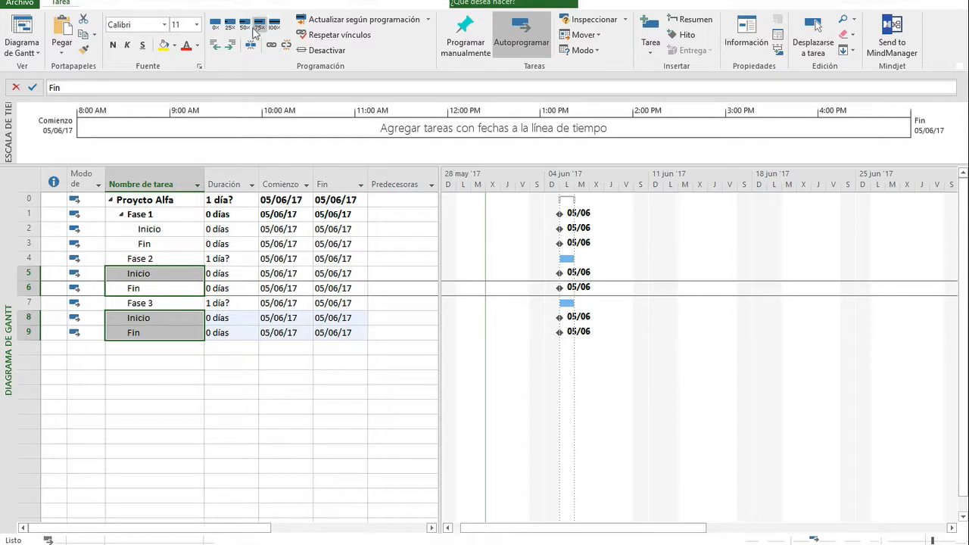
{"action": "left_click", "coordinate": [229, 44]}
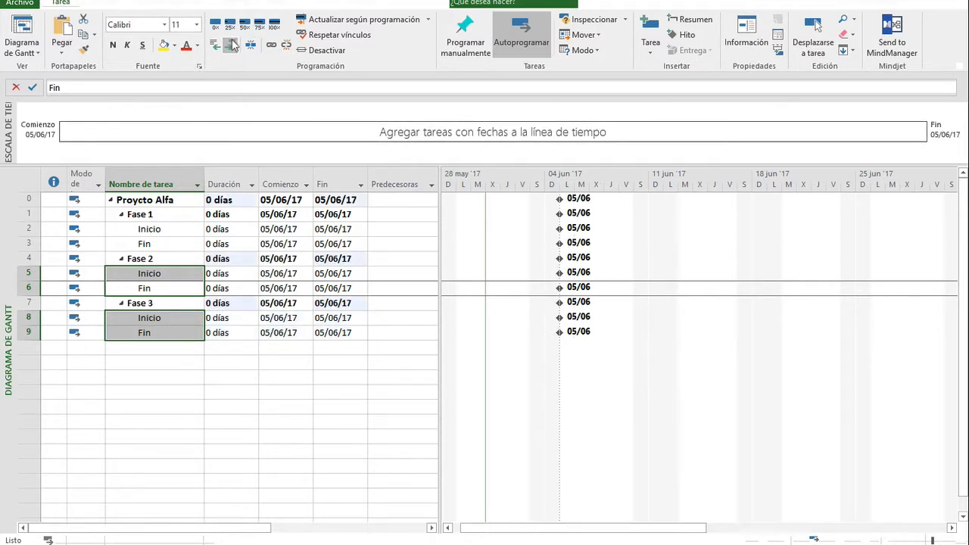
{"action": "left_click", "coordinate": [351, 338]}
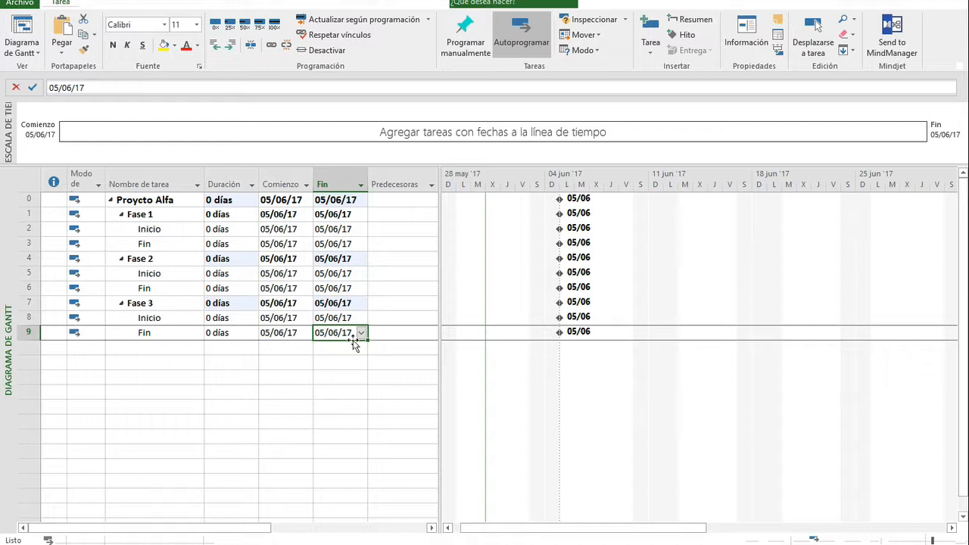
- Set the constraint of the Fin task in Fase 3 to Debe finalizar el with the date 16/06/17
{"action": "double_click", "coordinate": [162, 333]}
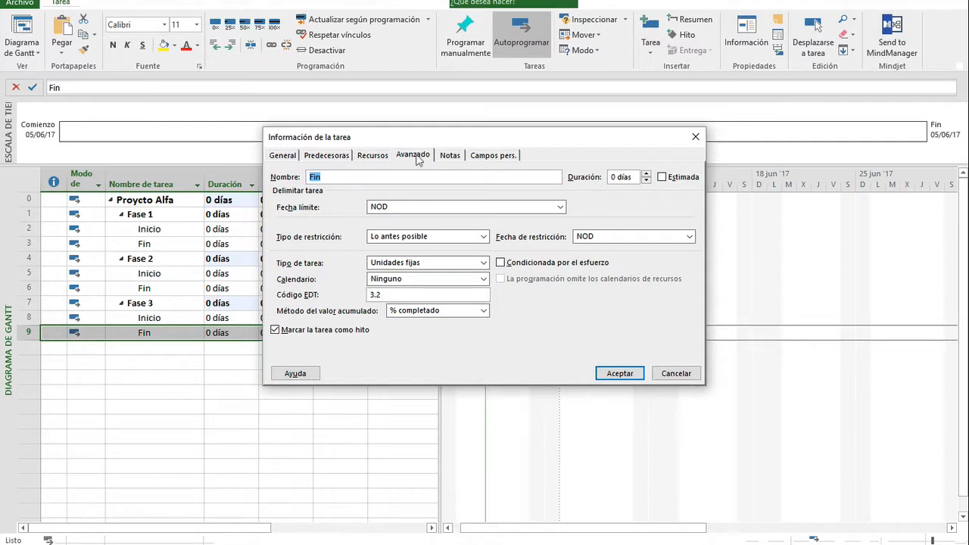
{"action": "left_click", "coordinate": [422, 155]}
{"action": "left_click", "coordinate": [484, 237]}
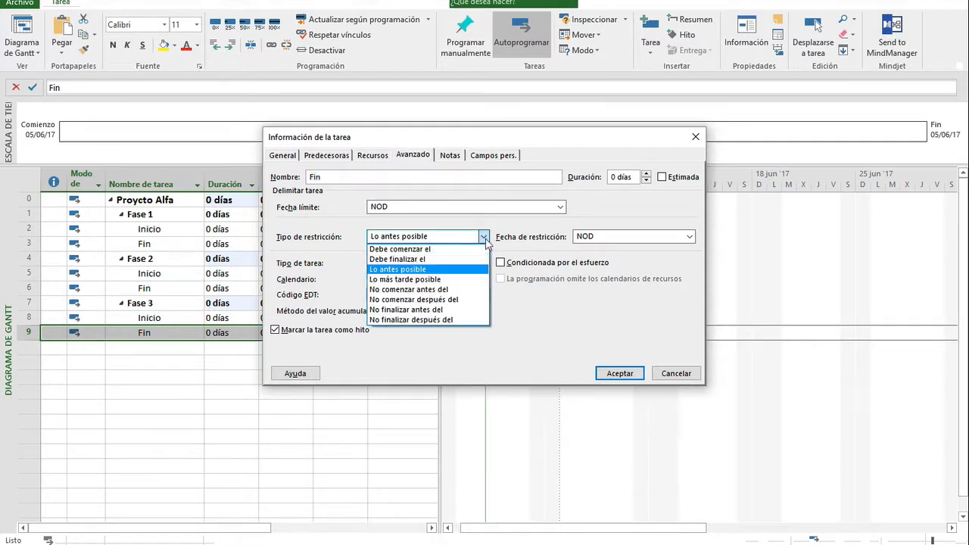
{"action": "left_click", "coordinate": [440, 259]}
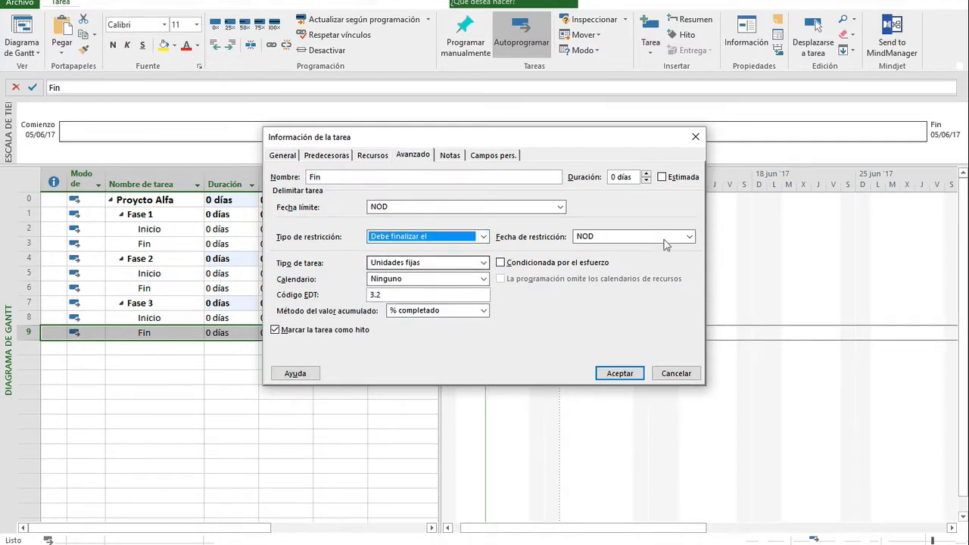
{"action": "left_click", "coordinate": [690, 237]}
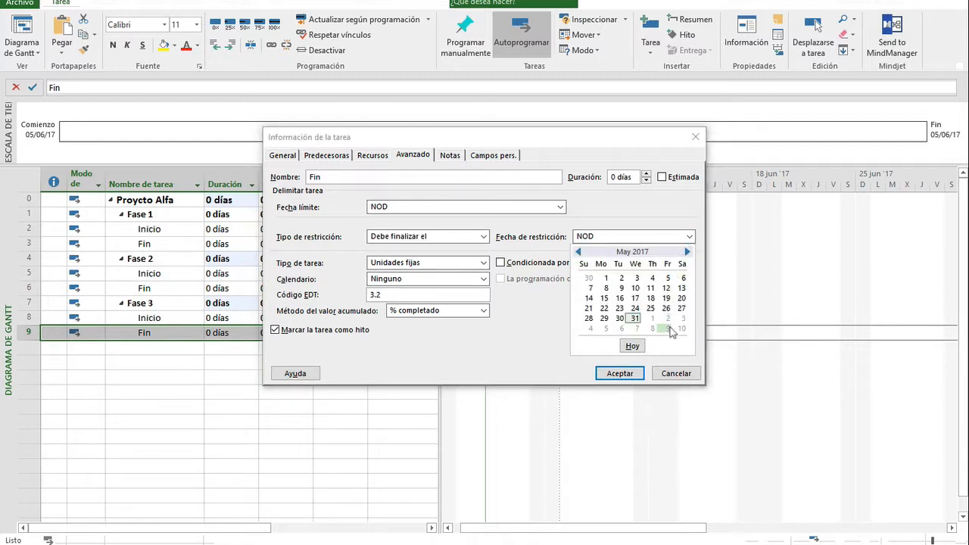
{"action": "left_click", "coordinate": [687, 252]}
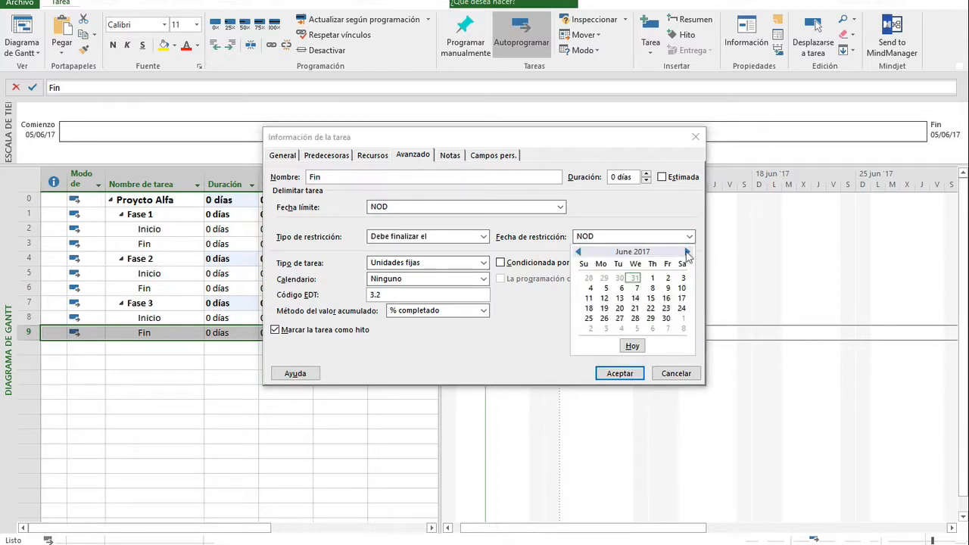
{"action": "left_click", "coordinate": [666, 299]}
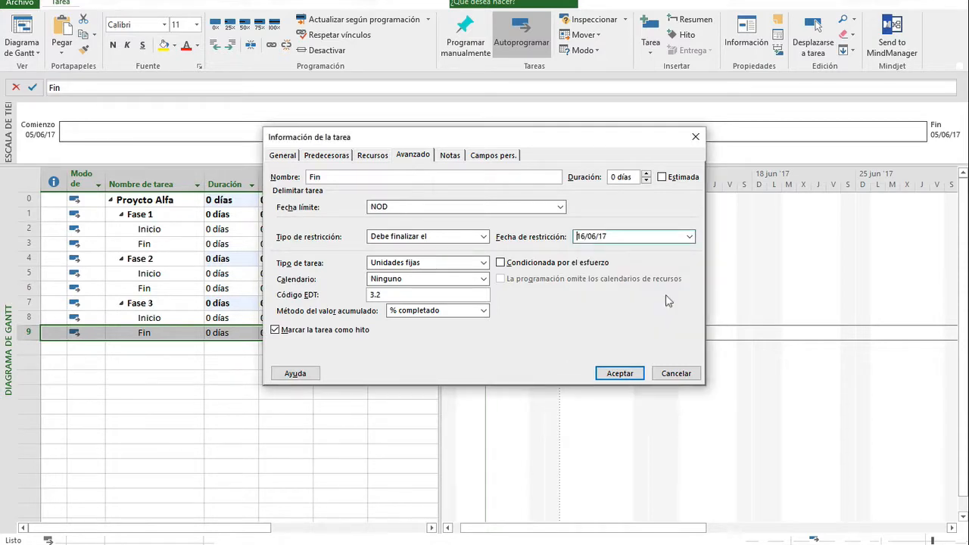
{"action": "left_click", "coordinate": [618, 374]}
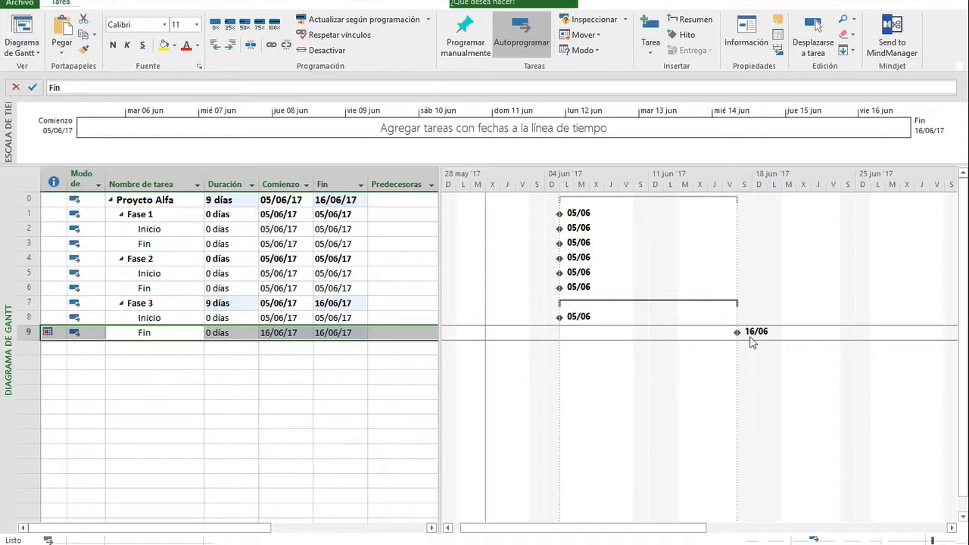
{"action": "left_click", "coordinate": [65, 363]}
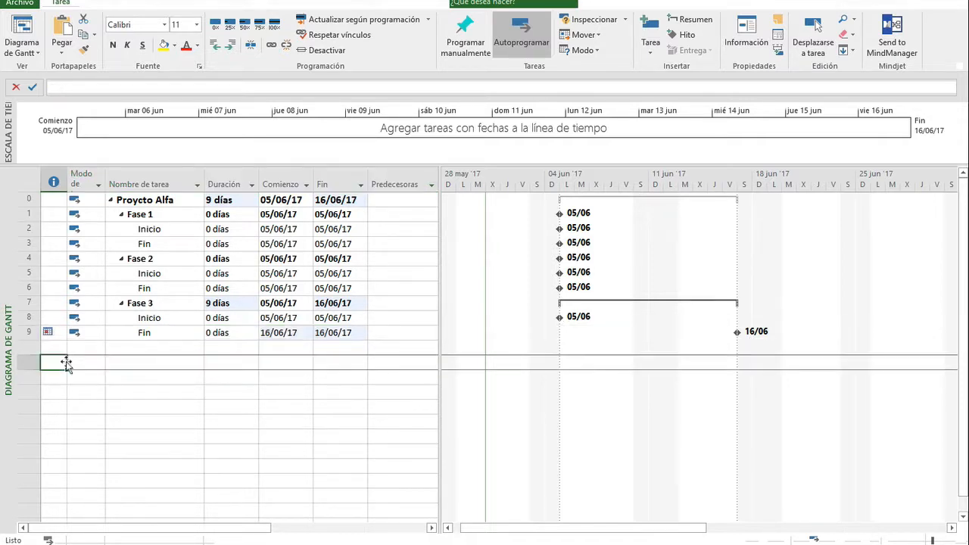
{"action": "mouse_move", "coordinate": [53, 333]}
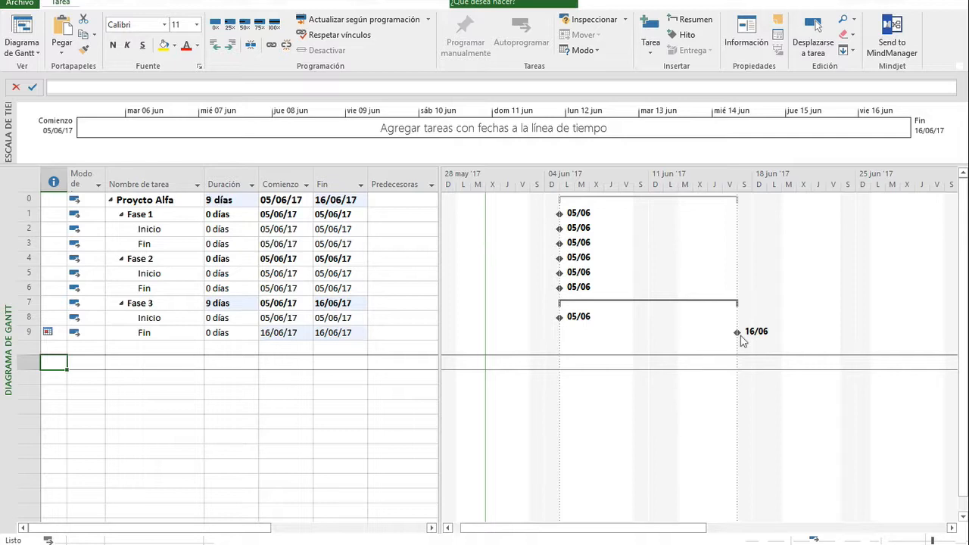
- Insert a task named Colocar la primera piedra above Fin in Fase 1 with a duration of 2 days
{"action": "left_click", "coordinate": [190, 244]}
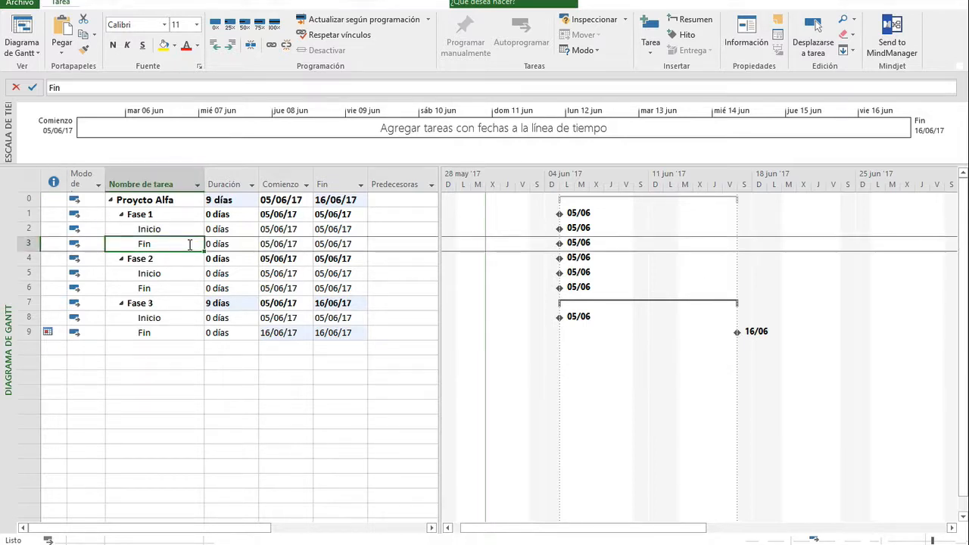
{"action": "key", "text": "Insert"}
{"action": "type", "text": "C"}
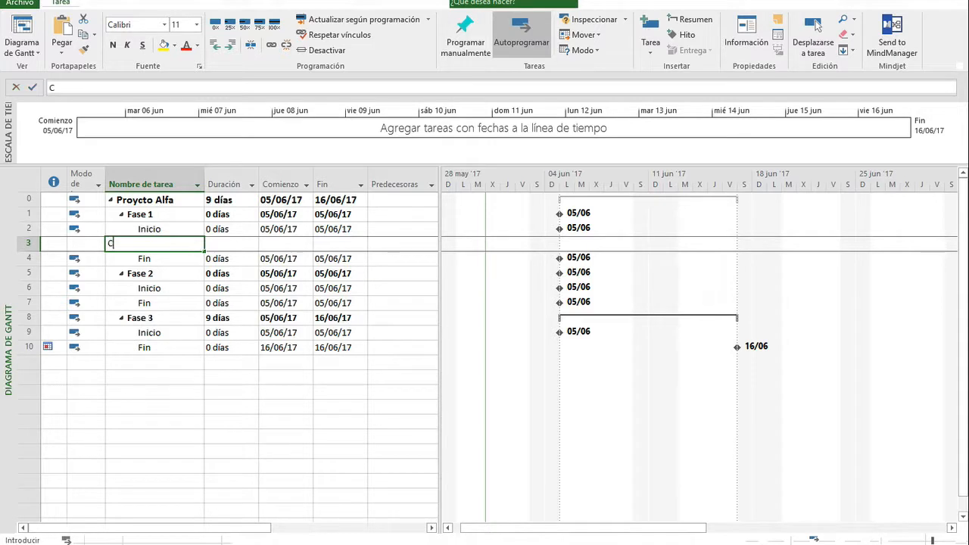
{"action": "type", "text": "olocar la primera piedra"}
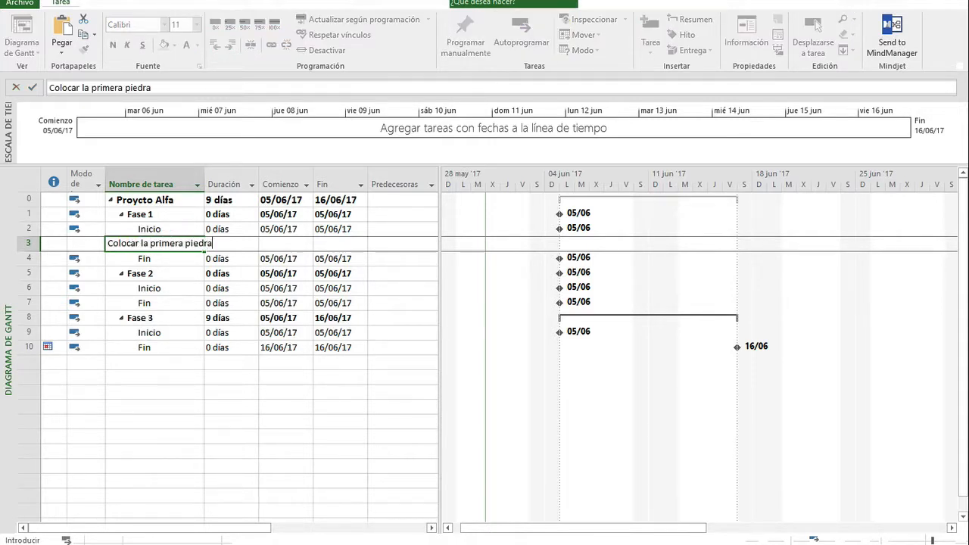
{"action": "key", "text": "Return"}
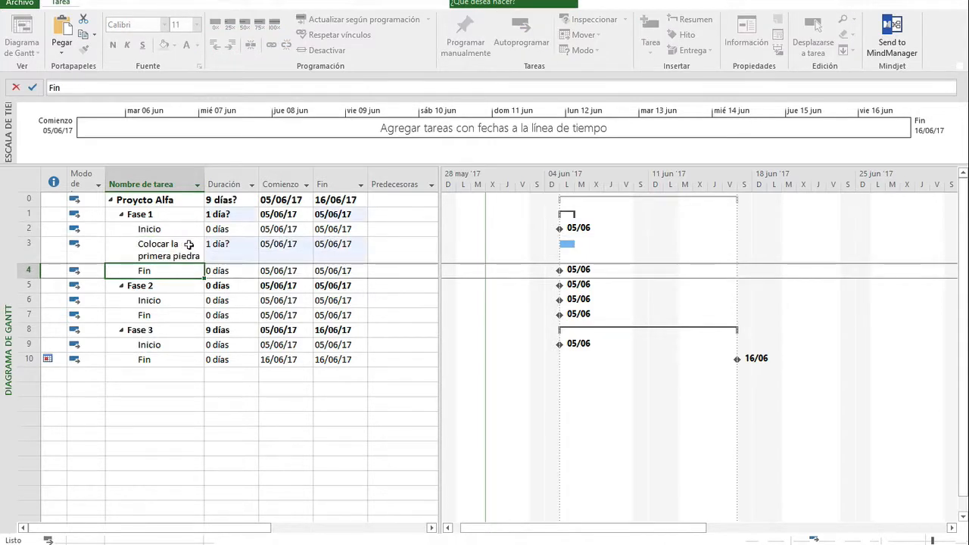
{"action": "key", "text": "Up"}
{"action": "key", "text": "Right"}
{"action": "type", "text": "2"}
{"action": "key", "text": "Return"}
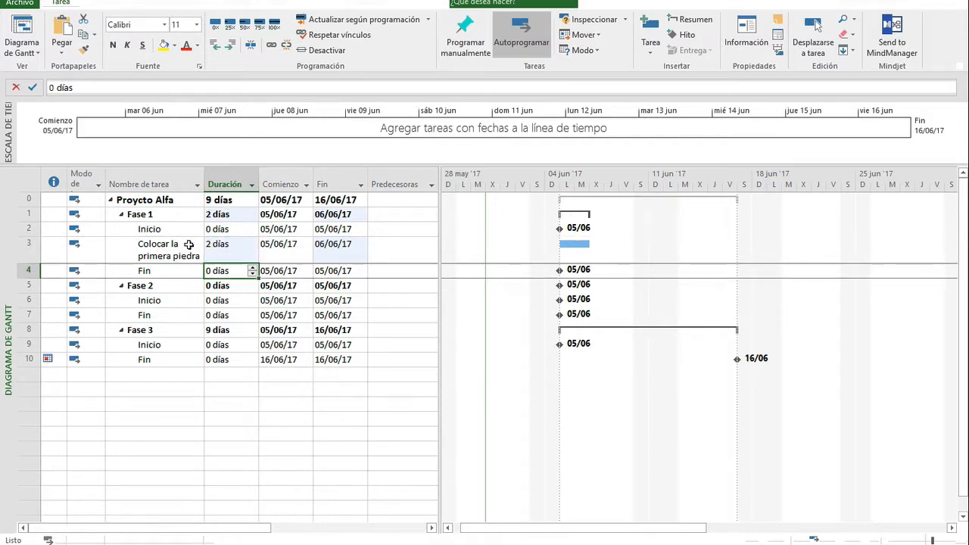
- Insert a task named Primera piedra colocada above Fin in Fase 1 with duration 0
{"action": "key", "text": "Left"}
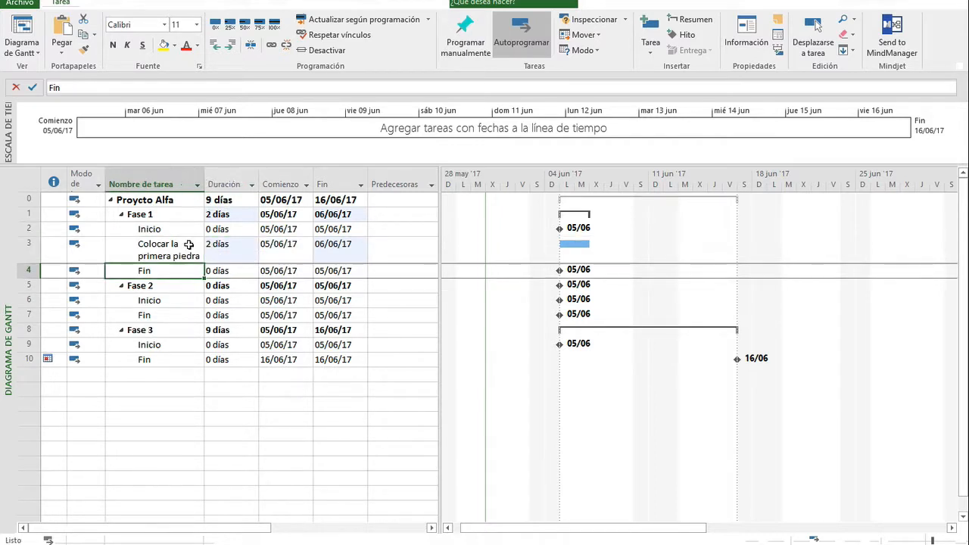
{"action": "key", "text": "Insert"}
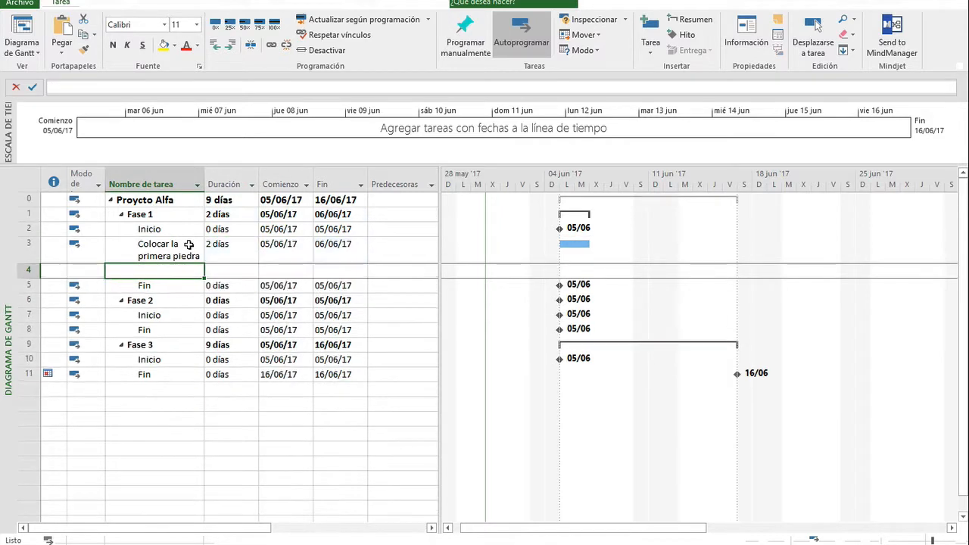
{"action": "type", "text": "Primera pi"}
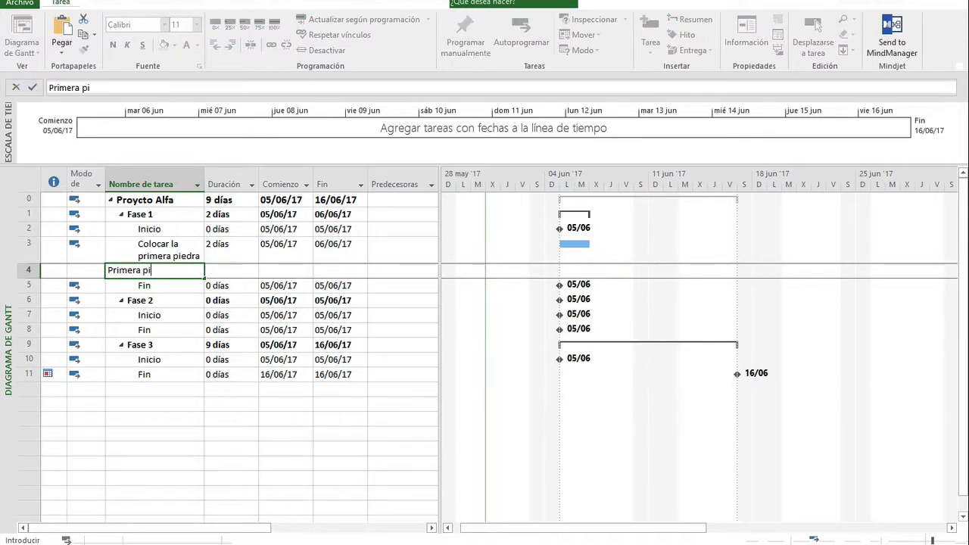
{"action": "type", "text": "edra colocada"}
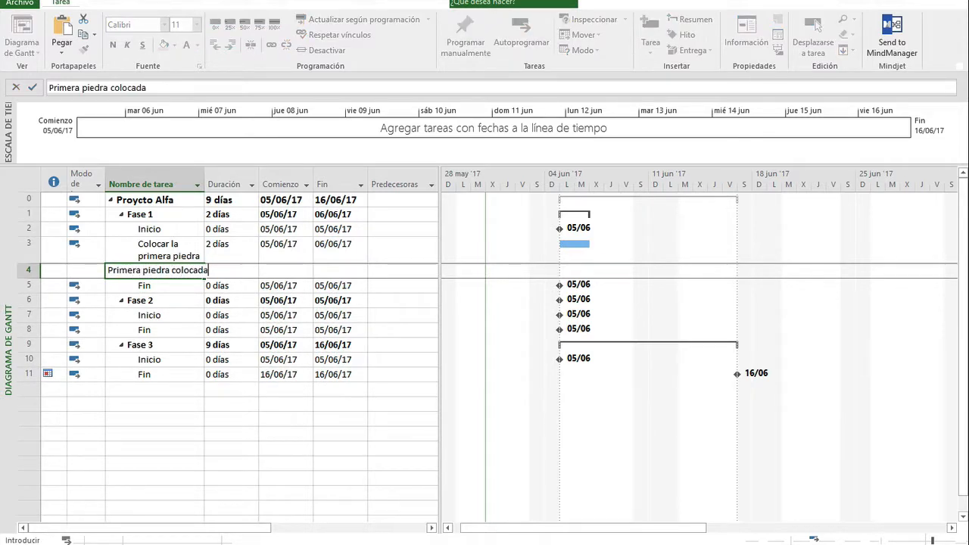
{"action": "key", "text": "Tab"}
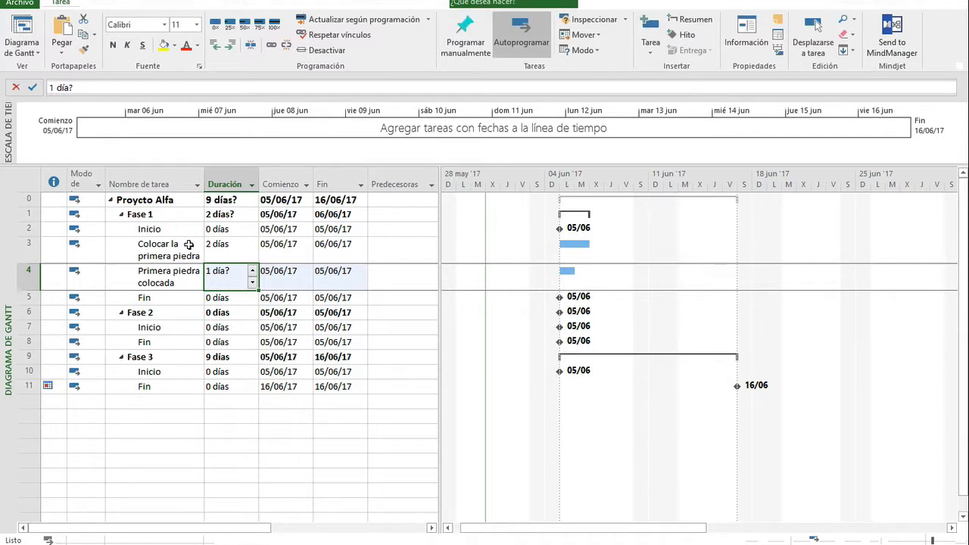
{"action": "type", "text": "0"}
{"action": "key", "text": "Return"}
- Link the four Fase 1 tasks from Inicio through Fin in sequence
{"action": "left_click_drag", "start_coordinate": [189, 245], "coordinate": [188, 282]}
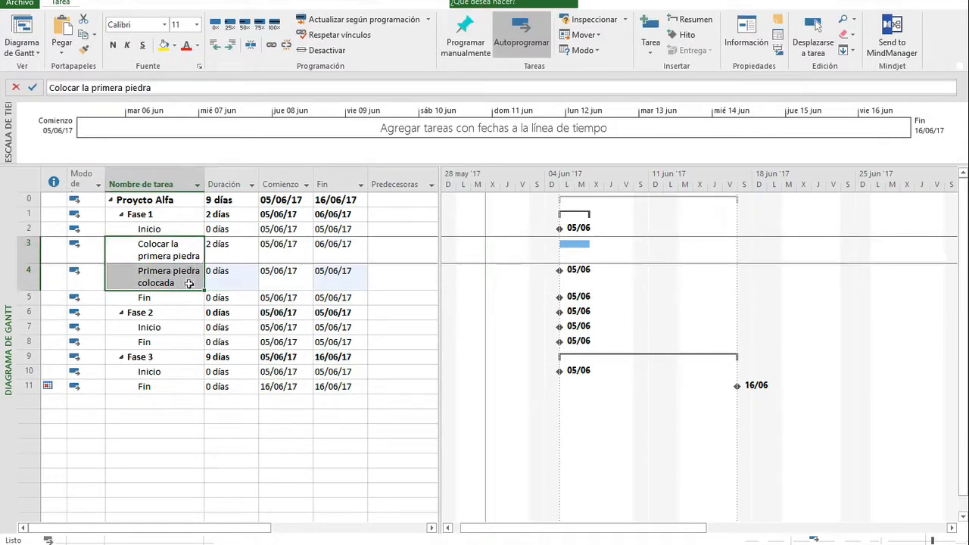
{"action": "left_click_drag", "start_coordinate": [188, 233], "coordinate": [191, 291]}
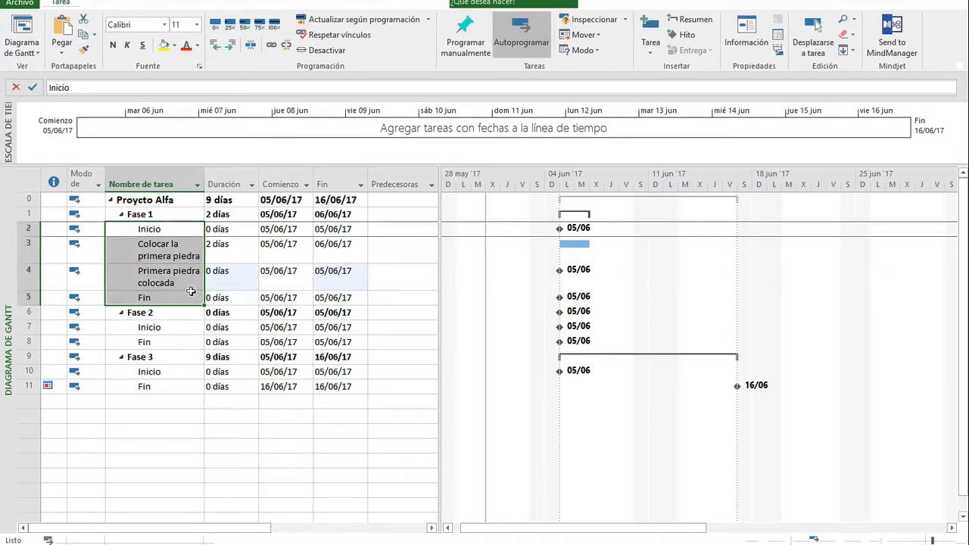
{"action": "key", "text": "ctrl+F2"}
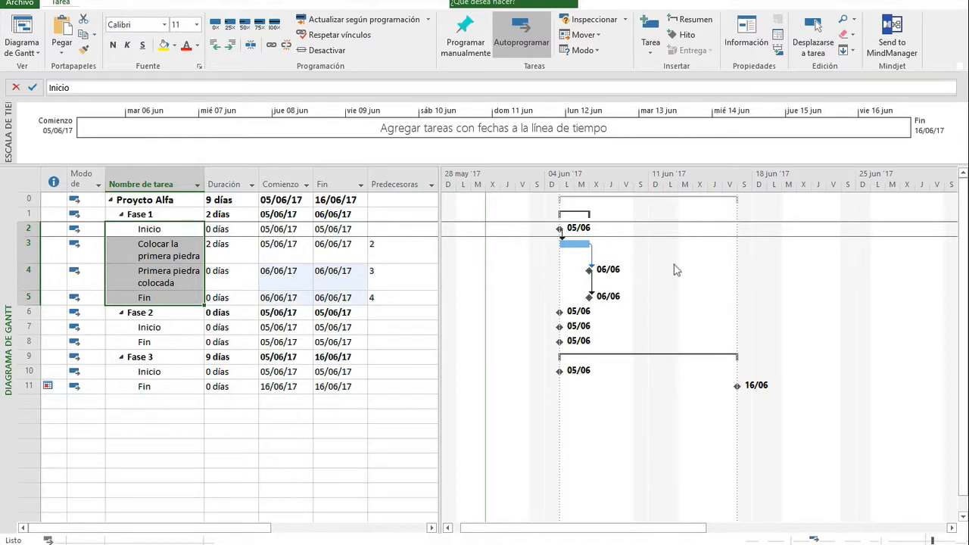
{"action": "left_click", "coordinate": [578, 247]}
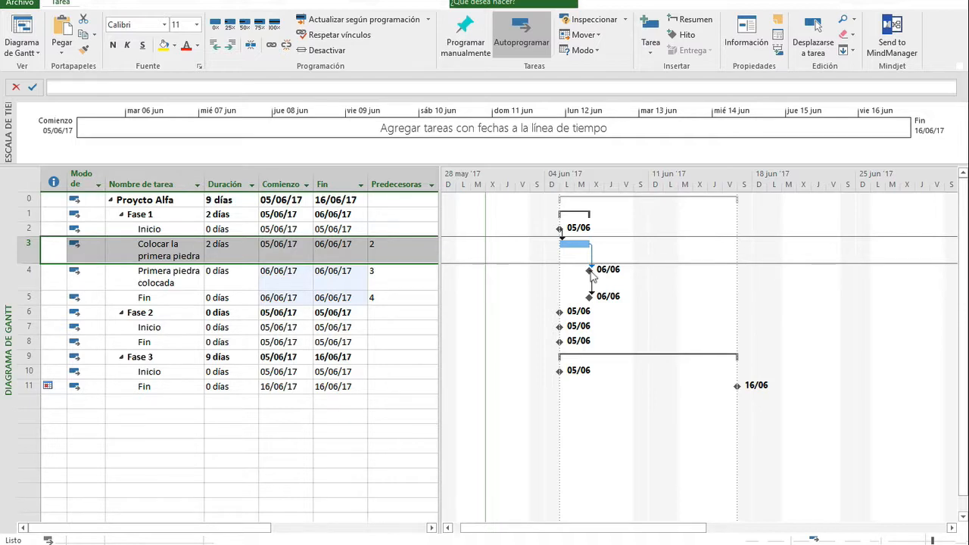
- Delete the tasks Colocar la primera piedra and Primera piedra colocada from Fase 1
{"action": "left_click", "coordinate": [165, 282]}
{"action": "left_click_drag", "start_coordinate": [28, 279], "coordinate": [32, 246]}
{"action": "key", "text": "Delete"}
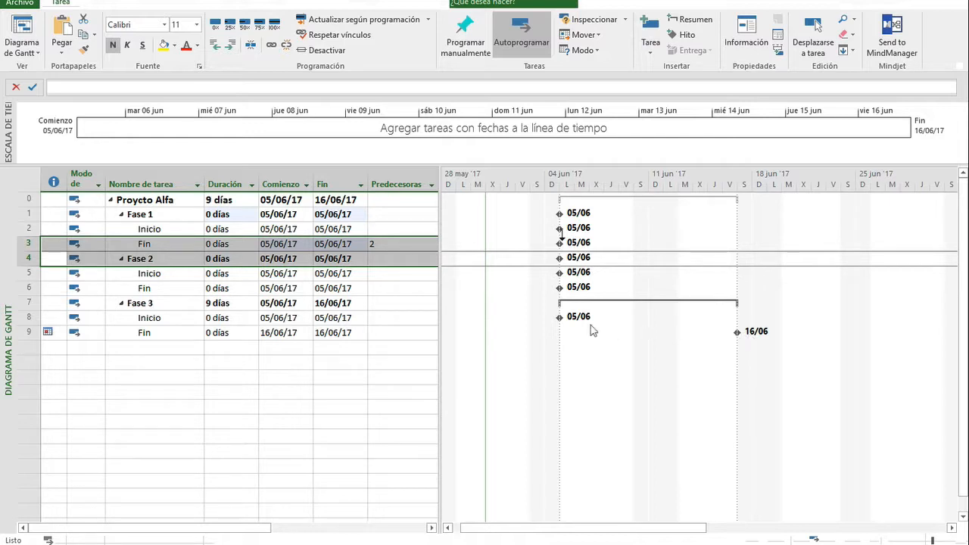
- Insert seven blank task rows above Fin in Fase 1
{"action": "left_click", "coordinate": [177, 244]}
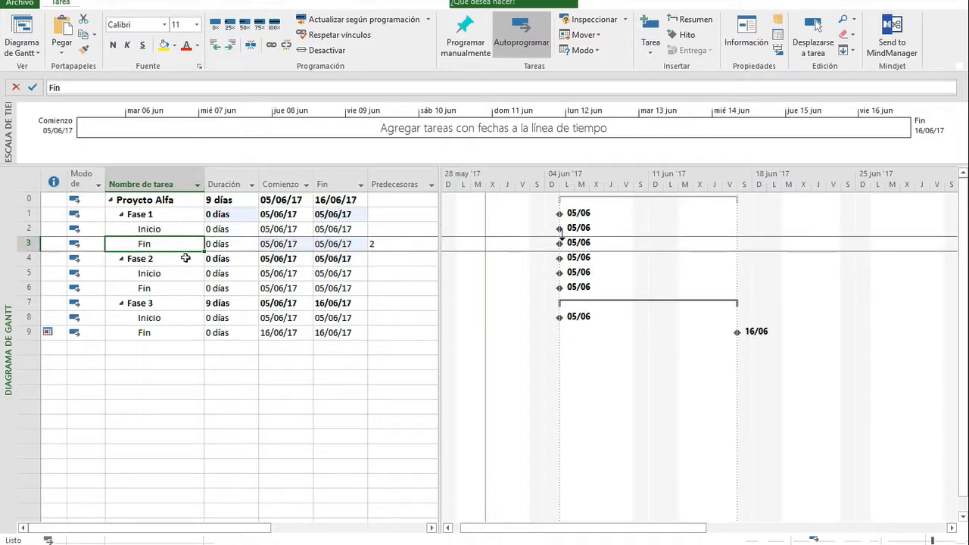
{"action": "key", "text": "Insert"}
{"action": "key", "text": "Insert"}
{"action": "key", "text": "Insert"}
{"action": "key", "text": "Insert"}
{"action": "key", "text": "Insert"}
{"action": "key", "text": "Insert"}
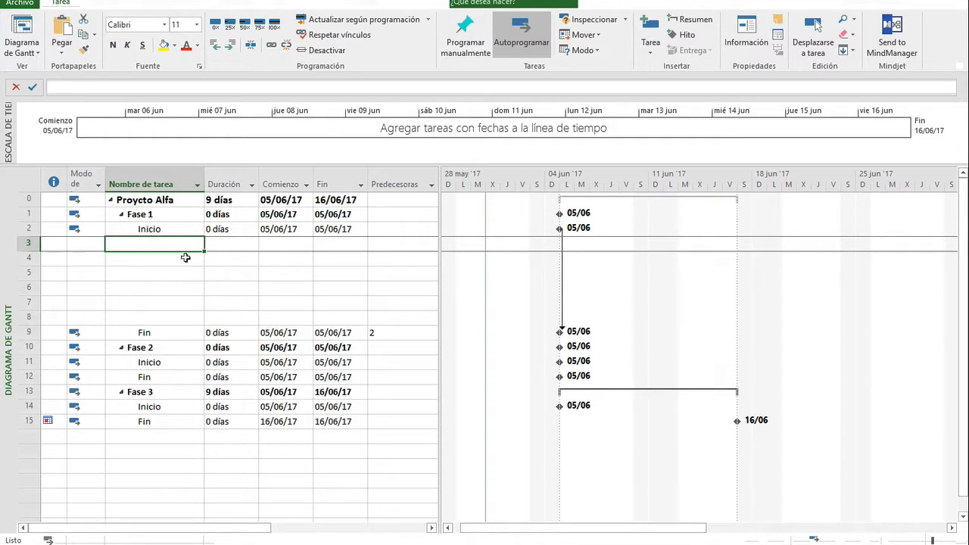
{"action": "key", "text": "Insert"}
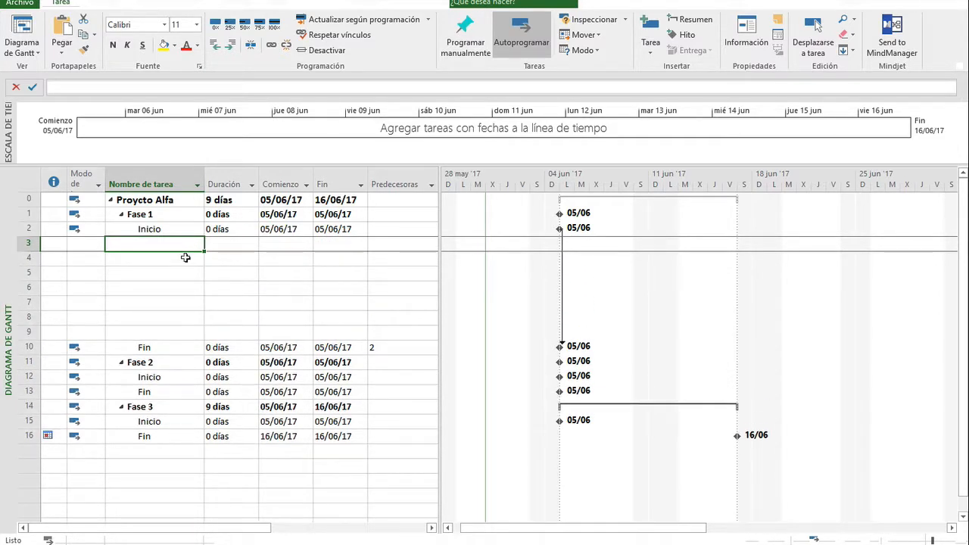
- Name the seven blank tasks in Fase 1 a, b, c, d, e, f and g
{"action": "type", "text": "a"}
{"action": "key", "text": "Return"}
{"action": "type", "text": "b"}
{"action": "key", "text": "Return"}
{"action": "type", "text": "c"}
{"action": "key", "text": "Return"}
{"action": "type", "text": "d"}
{"action": "key", "text": "Return"}
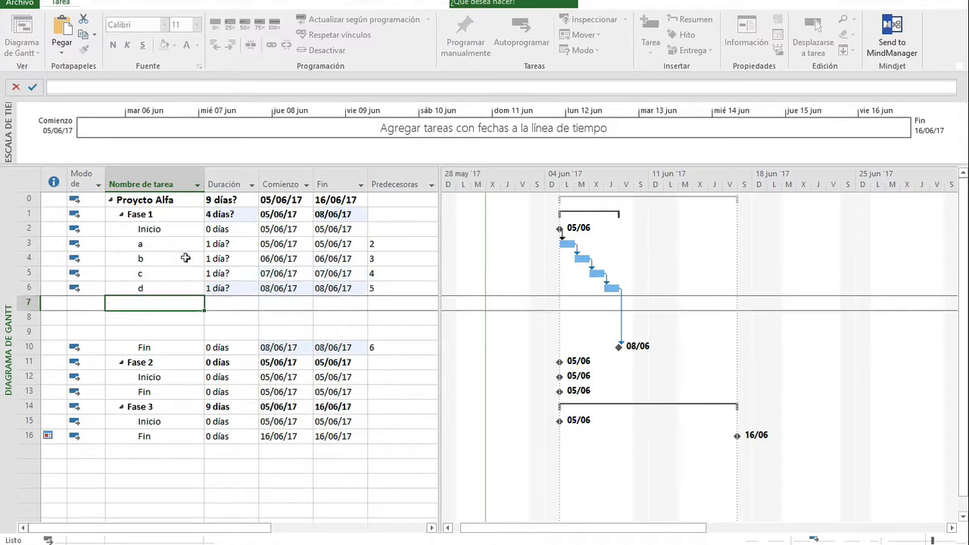
{"action": "type", "text": "e"}
{"action": "key", "text": "Return"}
{"action": "type", "text": "f"}
{"action": "key", "text": "Return"}
{"action": "type", "text": "g"}
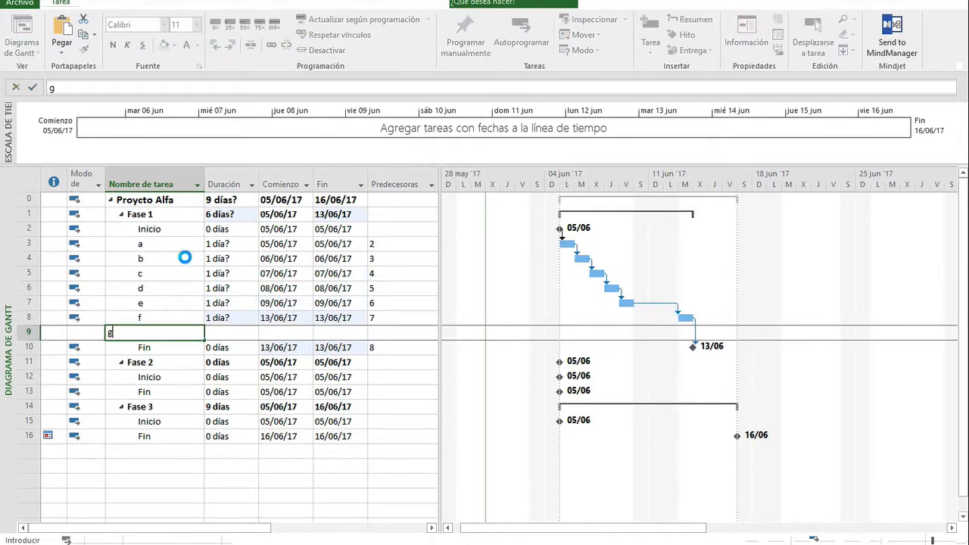
{"action": "key", "text": "Return"}
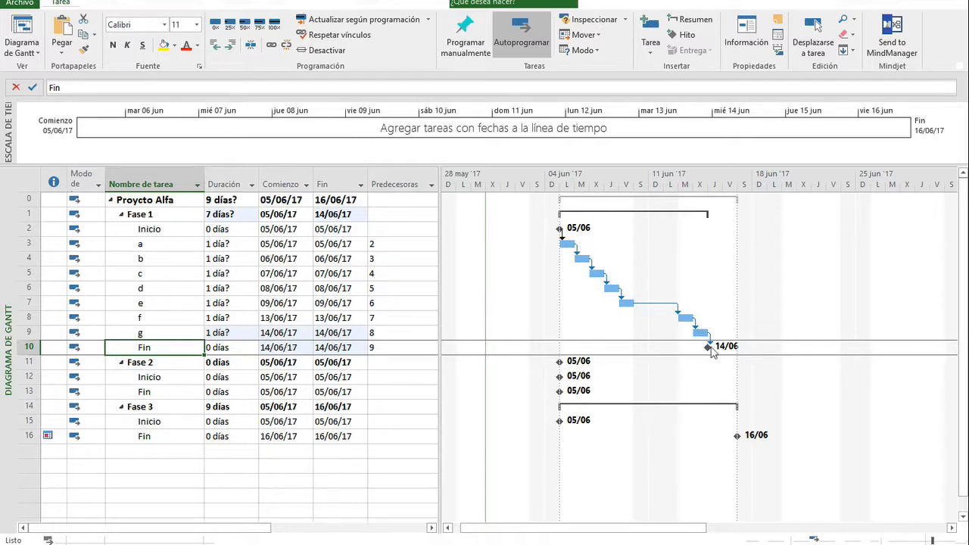
- Remove all dependency links between the Fase 1 tasks from Inicio through Fin
{"action": "left_click_drag", "start_coordinate": [149, 231], "coordinate": [154, 350]}
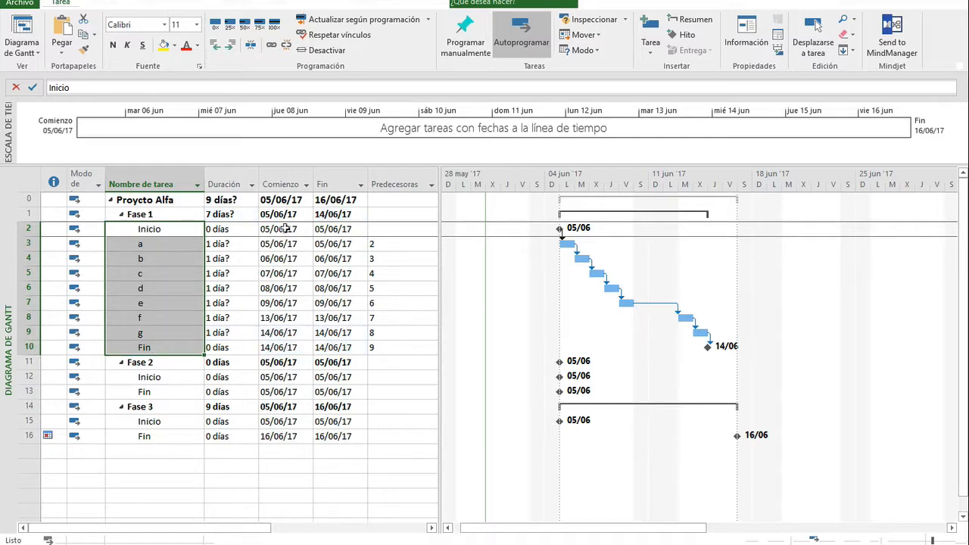
{"action": "key", "text": "shift+F2"}
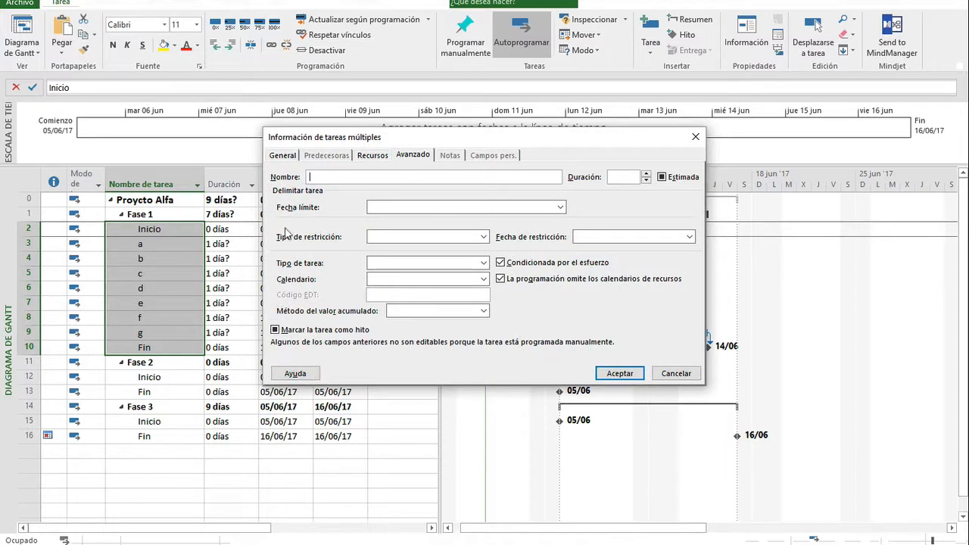
{"action": "left_click", "coordinate": [668, 375]}
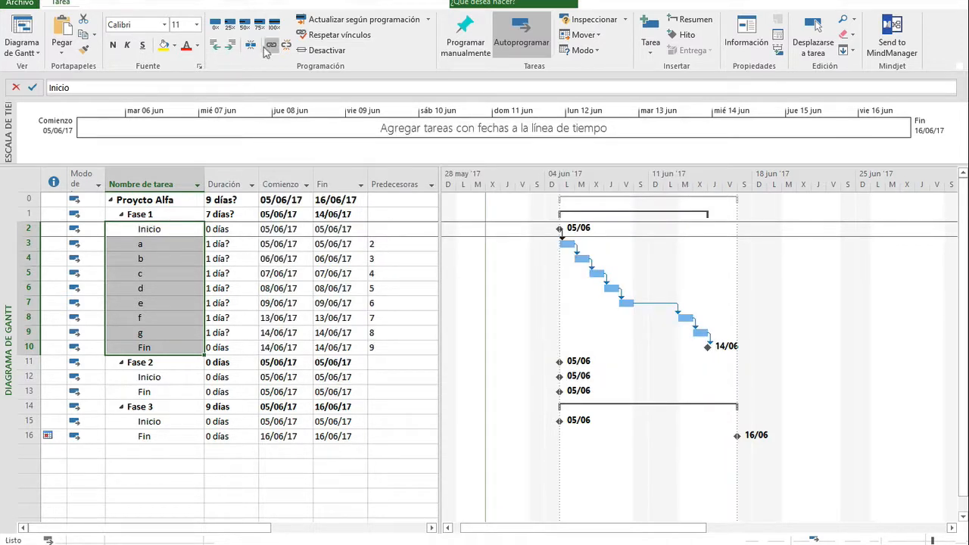
{"action": "left_click", "coordinate": [302, 55]}
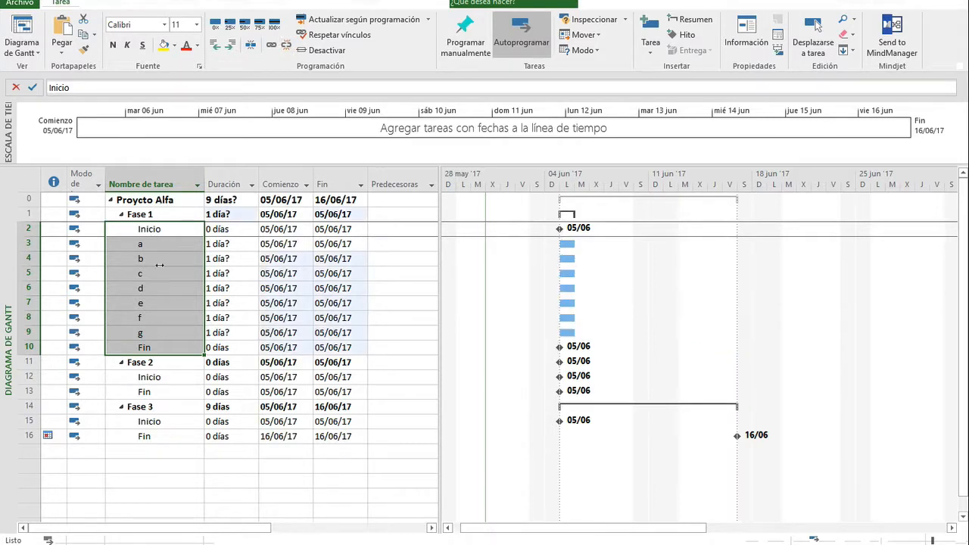
{"action": "left_click", "coordinate": [184, 288]}
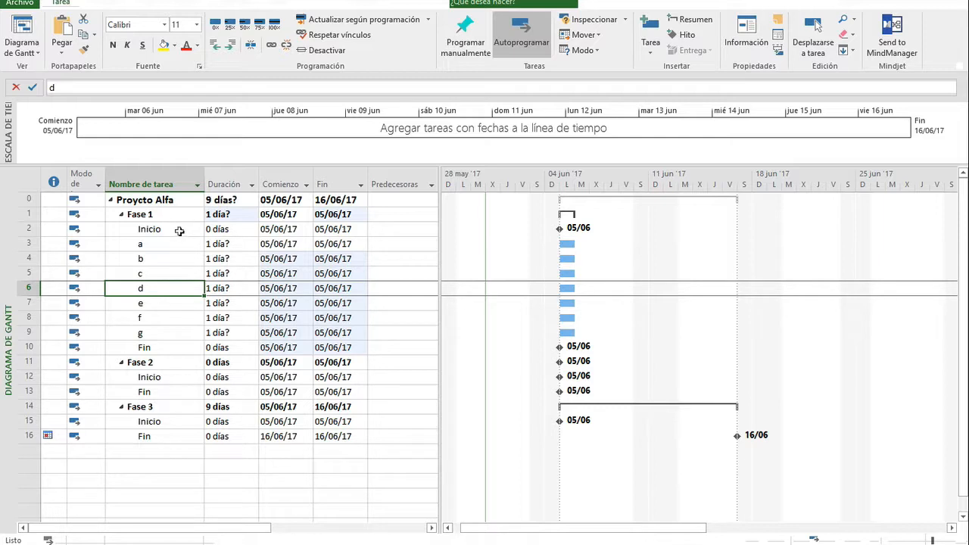
- Link the Fase 1 tasks from Inicio through Fin in sequence, and unlink them again
{"action": "left_click_drag", "start_coordinate": [180, 230], "coordinate": [185, 346]}
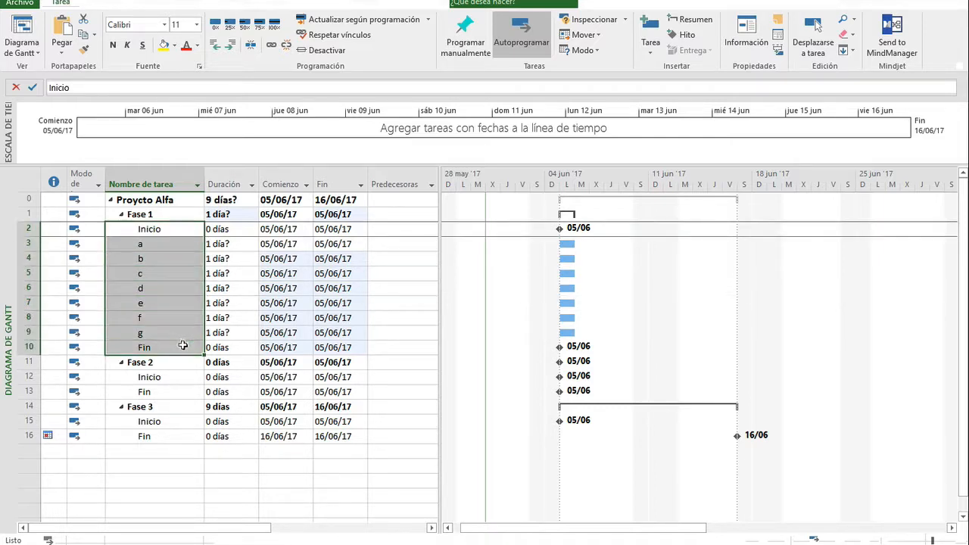
{"action": "left_click", "coordinate": [271, 47]}
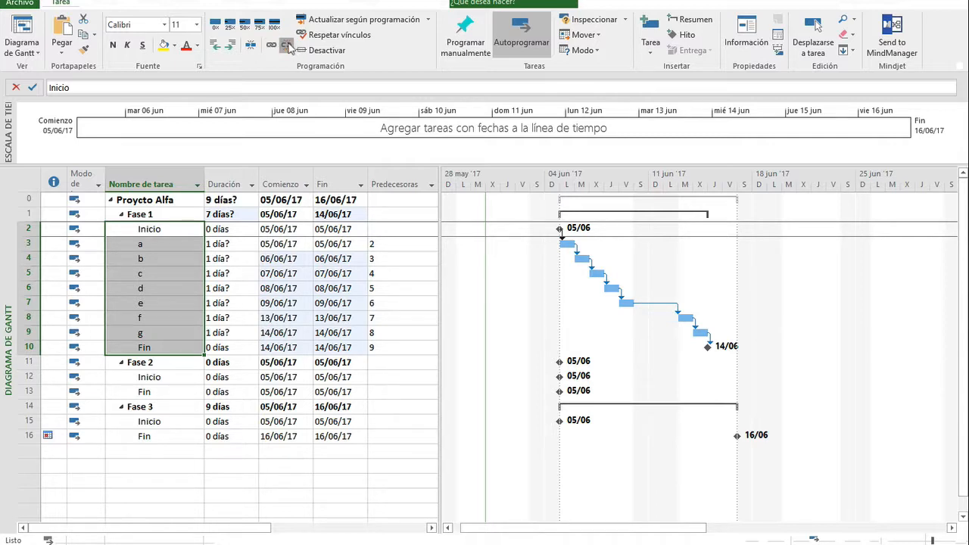
{"action": "left_click", "coordinate": [286, 45]}
- Link the Fase 1 tasks in the selection order a, c, g, d, e, f, and undo the linking
{"action": "left_click", "coordinate": [177, 275]}
{"action": "left_click", "coordinate": [184, 244]}
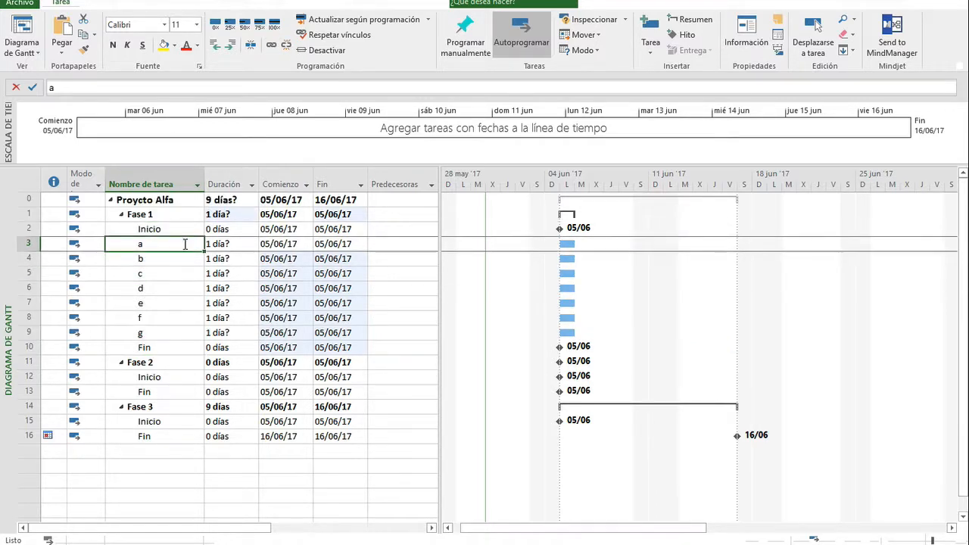
{"action": "left_click", "coordinate": [175, 274], "text": "ctrl"}
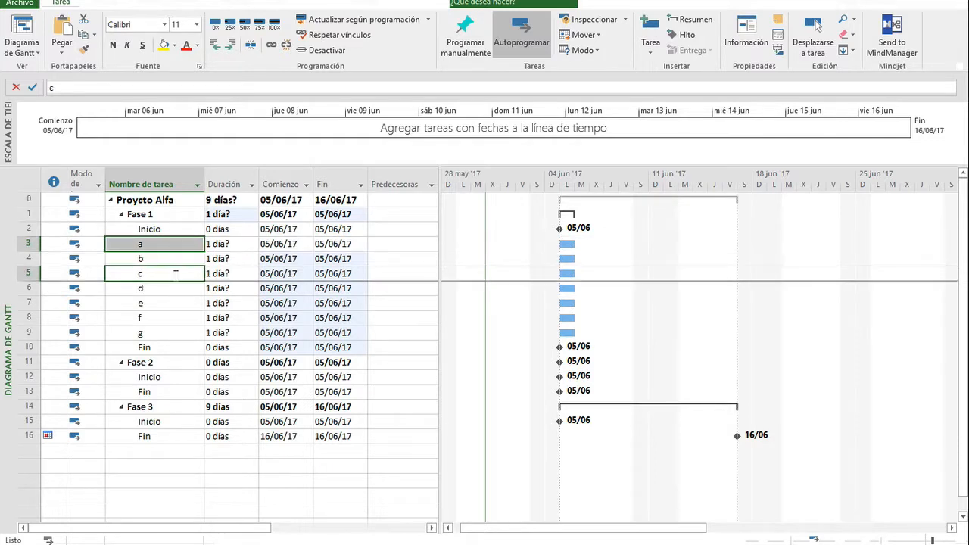
{"action": "left_click", "coordinate": [175, 327], "text": "ctrl"}
{"action": "left_click", "coordinate": [175, 292], "text": "ctrl"}
{"action": "left_click", "coordinate": [176, 304], "text": "ctrl"}
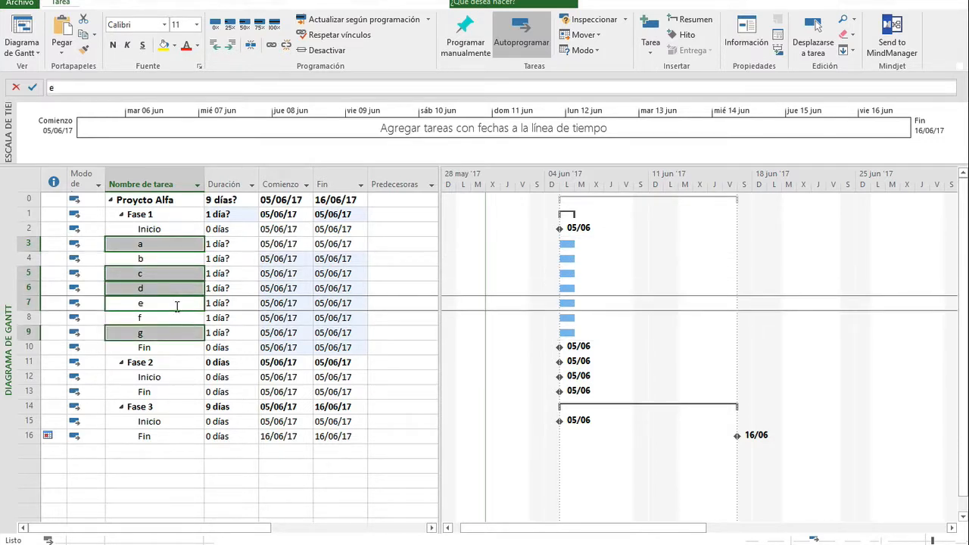
{"action": "left_click", "coordinate": [170, 319], "text": "ctrl"}
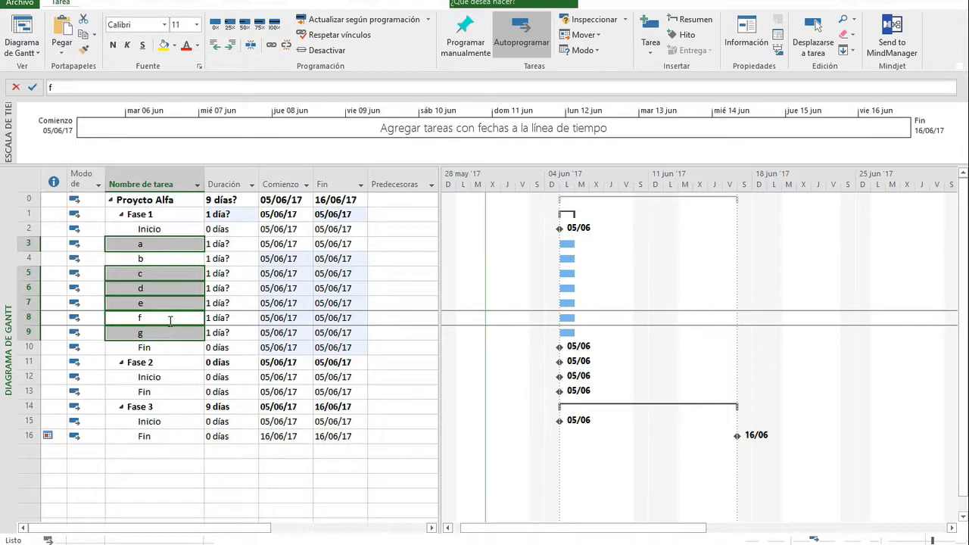
{"action": "left_click", "coordinate": [272, 46]}
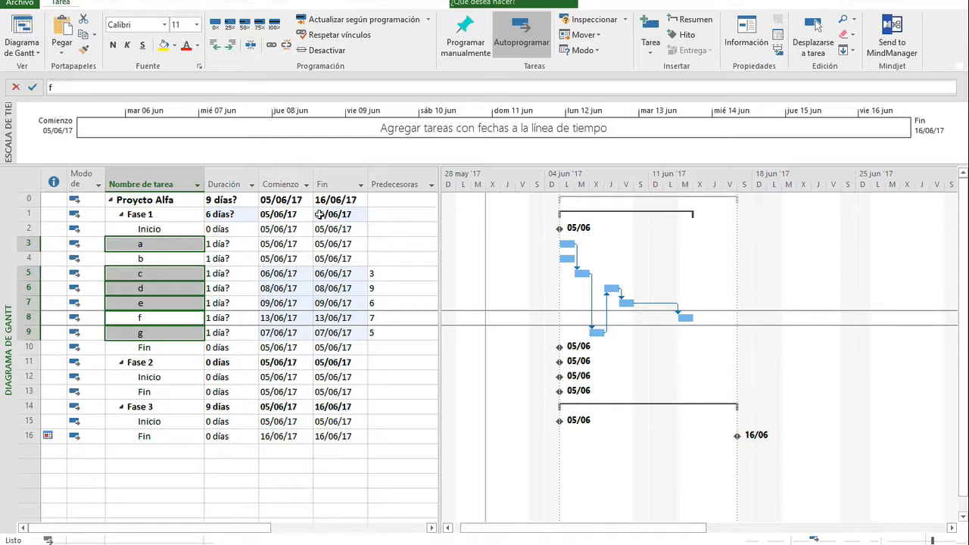
{"action": "key", "text": "ctrl+z"}
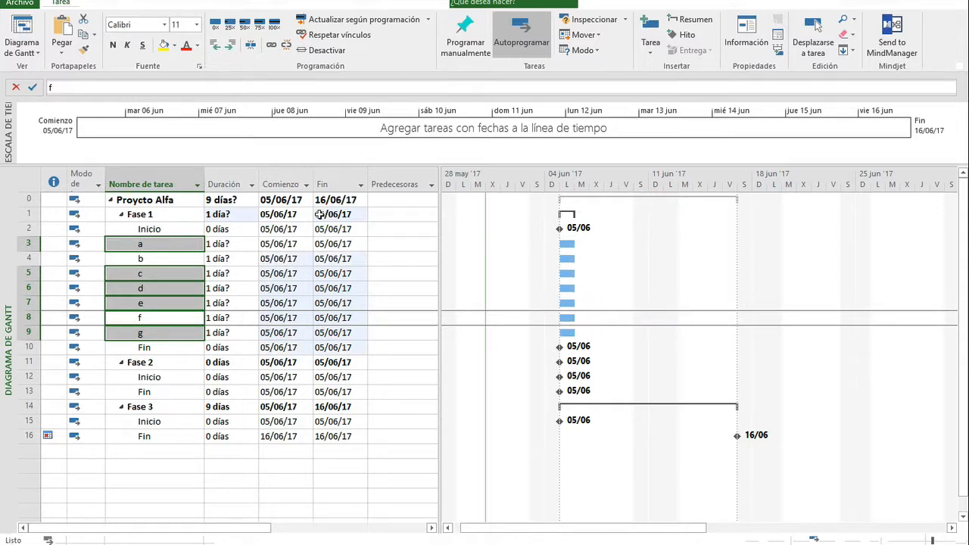
- Link tasks a, b, c and d one after another on their Gantt bars, and undo these links
{"action": "left_click", "coordinate": [197, 249]}
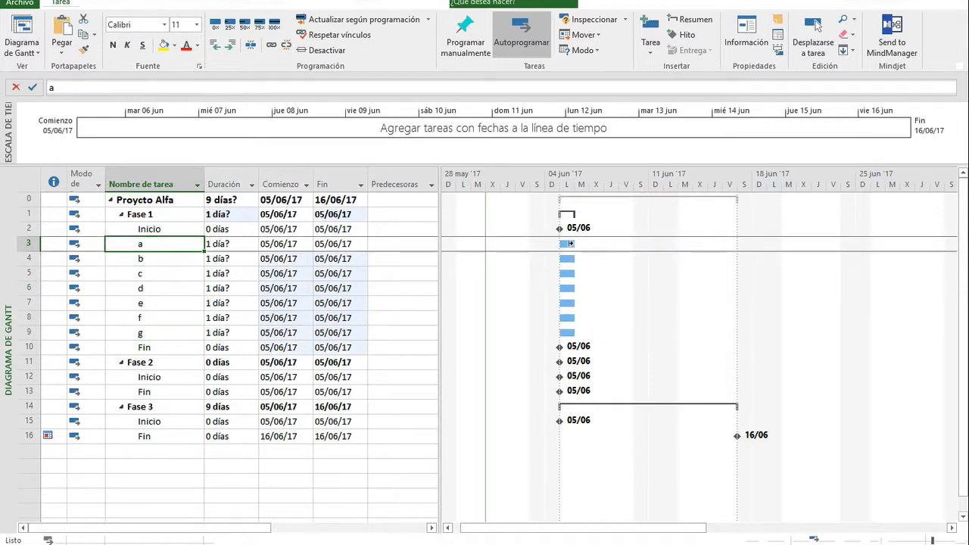
{"action": "left_click_drag", "start_coordinate": [566, 243], "coordinate": [572, 293]}
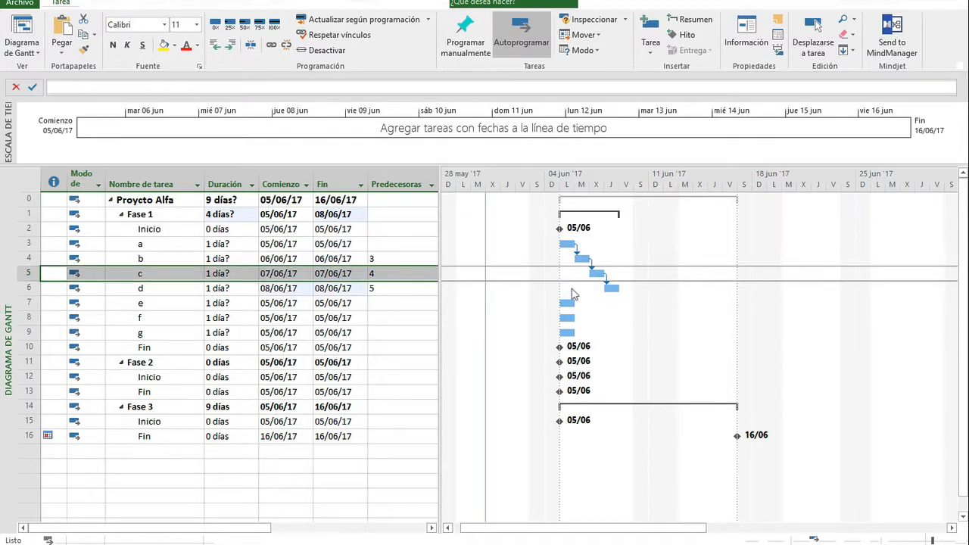
{"action": "key", "text": "ctrl+z"}
{"action": "key", "text": "ctrl+z"}
{"action": "key", "text": "ctrl+z"}
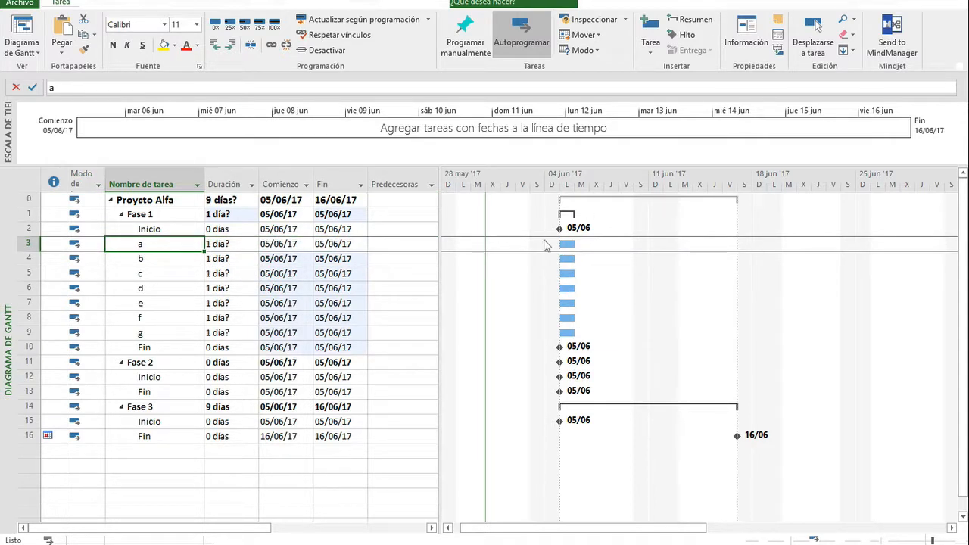
- Link tasks a, b and c as one sequence and tasks d, e, f, g and Fin as another
{"action": "left_click_drag", "start_coordinate": [171, 247], "coordinate": [178, 344]}
{"action": "key", "text": "ctrl+F2"}
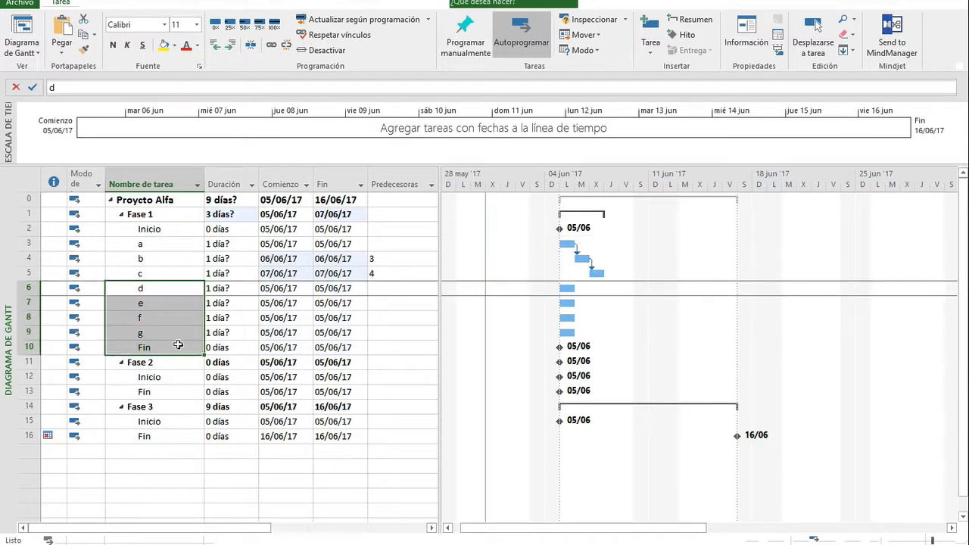
{"action": "key", "text": "ctrl+F2"}
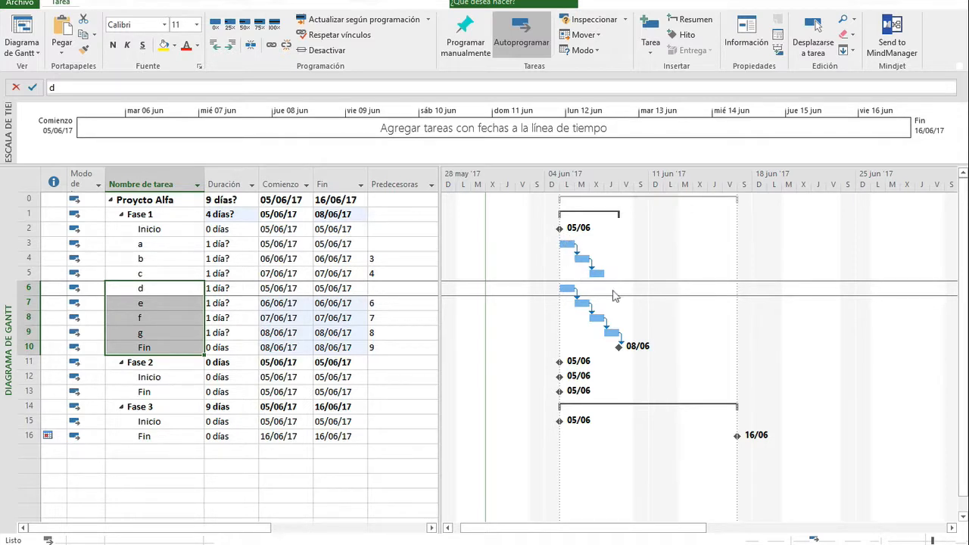
{"action": "left_click", "coordinate": [598, 274]}
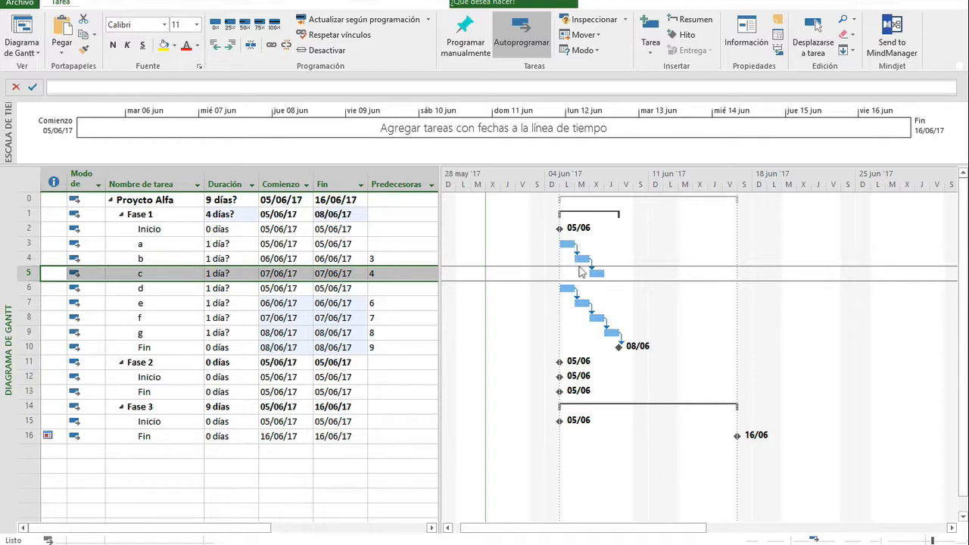
{"action": "left_click", "coordinate": [568, 290]}
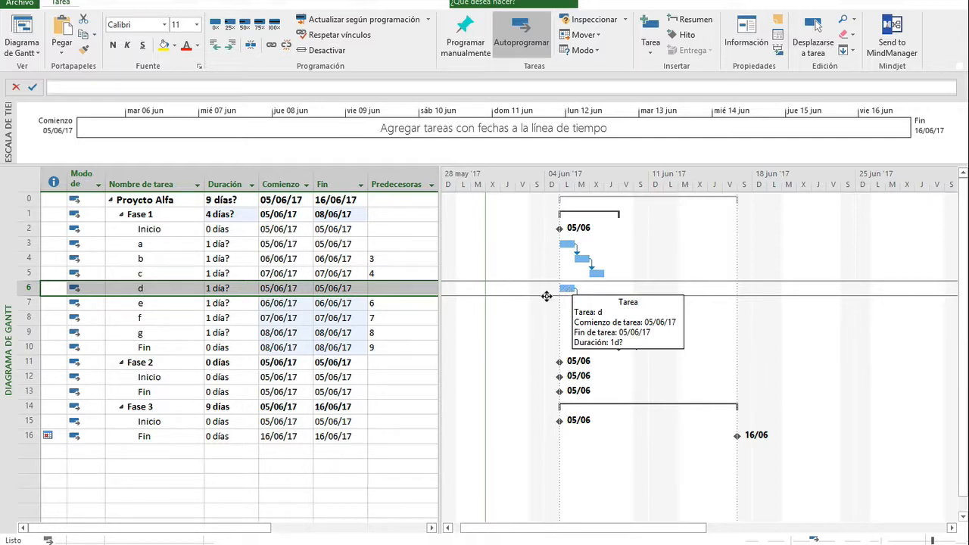
- Delete the phases Fase 2 and Fase 3 together with their Inicio and Fin subtasks
{"action": "left_click", "coordinate": [25, 368]}
{"action": "left_click_drag", "start_coordinate": [25, 371], "coordinate": [34, 456]}
{"action": "key", "text": "Delete"}
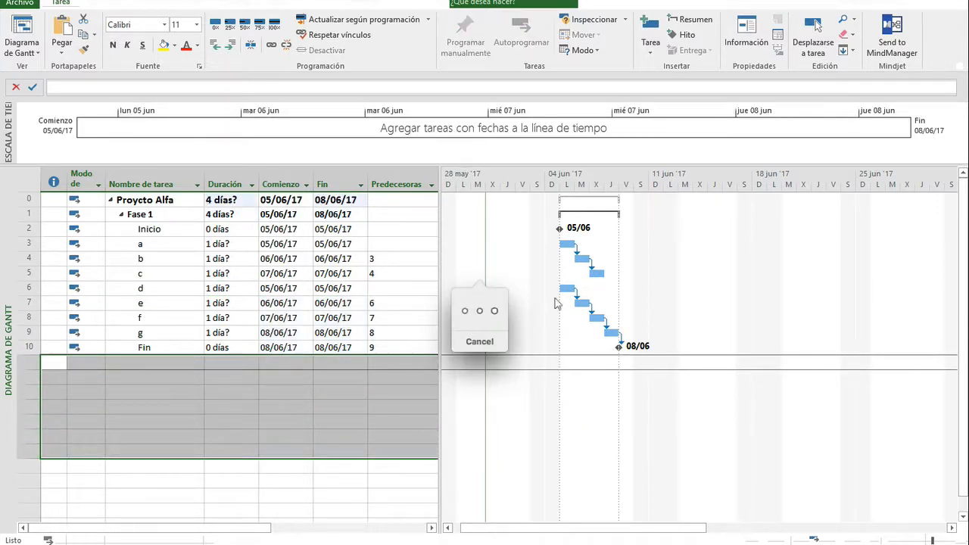
{"action": "left_click", "coordinate": [483, 341]}
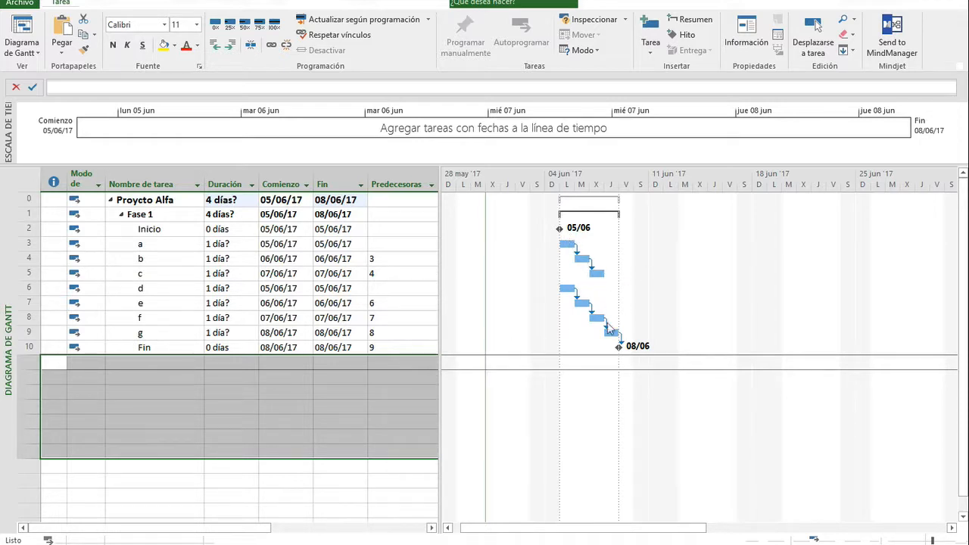
- Link the Inicio milestone to tasks a and d, and link task c to the Fin milestone
{"action": "left_click_drag", "start_coordinate": [559, 227], "coordinate": [567, 288]}
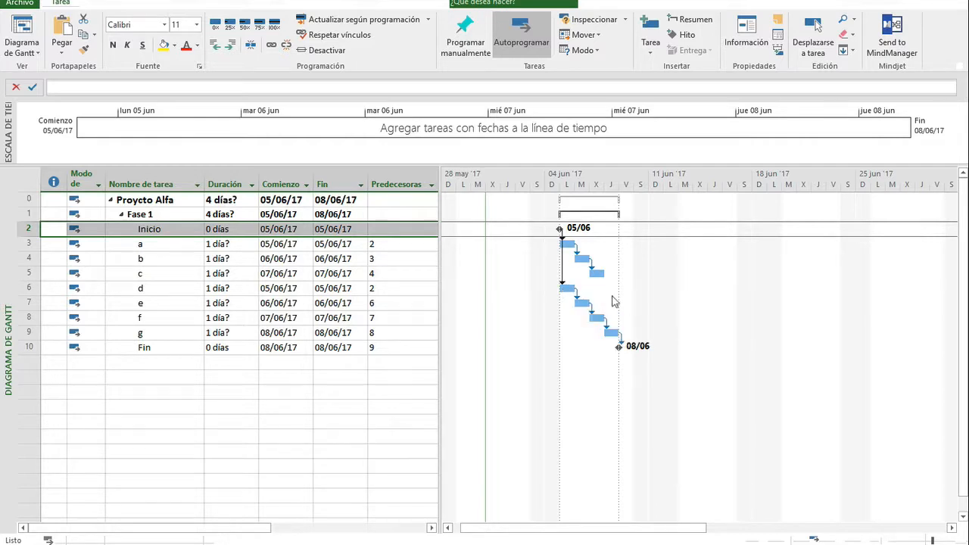
{"action": "left_click_drag", "start_coordinate": [599, 276], "coordinate": [623, 350]}
{"action": "left_click", "coordinate": [597, 275]}
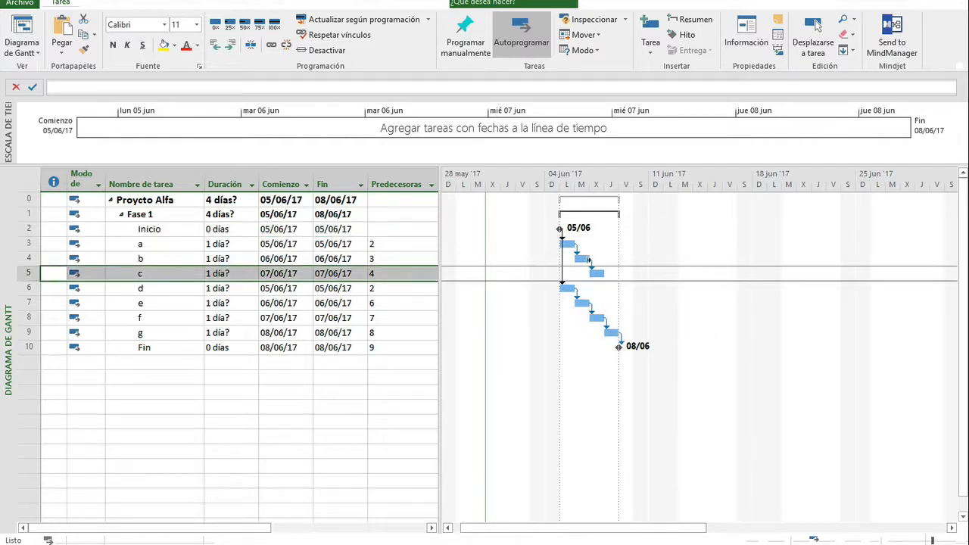
{"action": "left_click_drag", "start_coordinate": [596, 274], "coordinate": [620, 348]}
{"action": "left_click", "coordinate": [189, 371]}
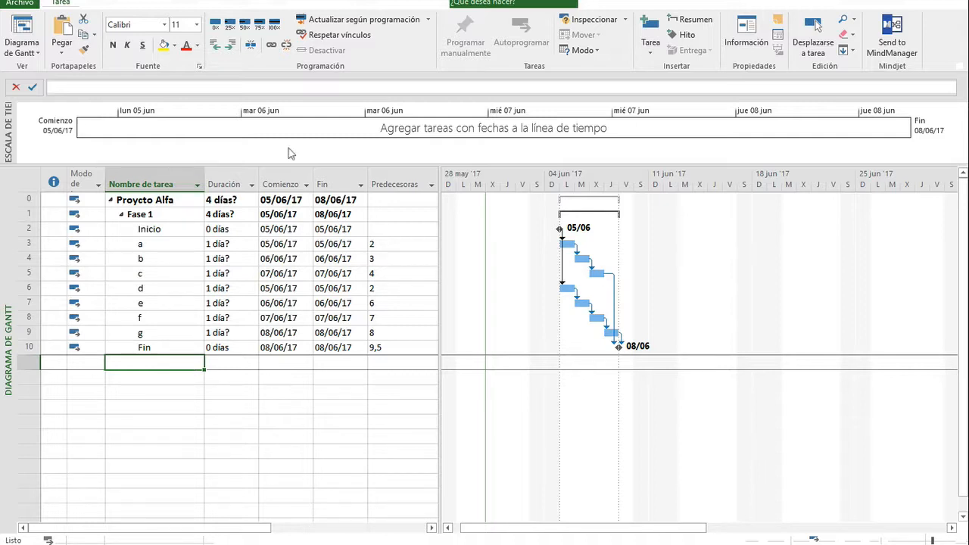
- Switch to the resource sheet and add a first resource with the person's first name
{"action": "right_click", "coordinate": [6, 231]}
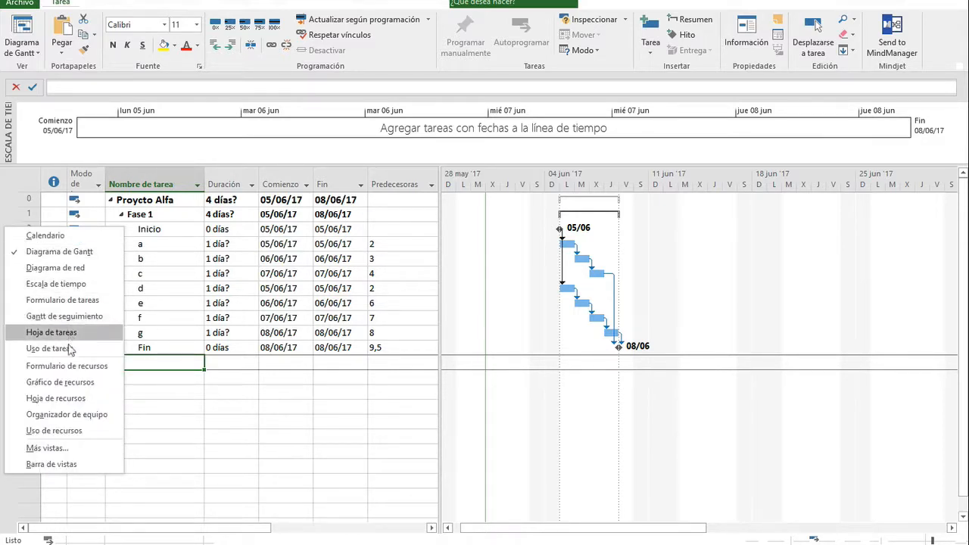
{"action": "left_click", "coordinate": [75, 399]}
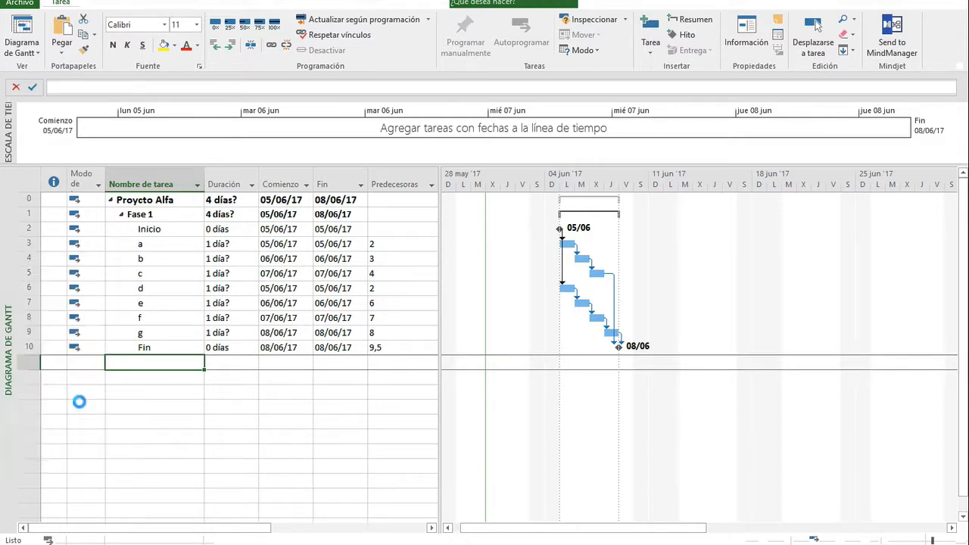
{"action": "left_click", "coordinate": [128, 187]}
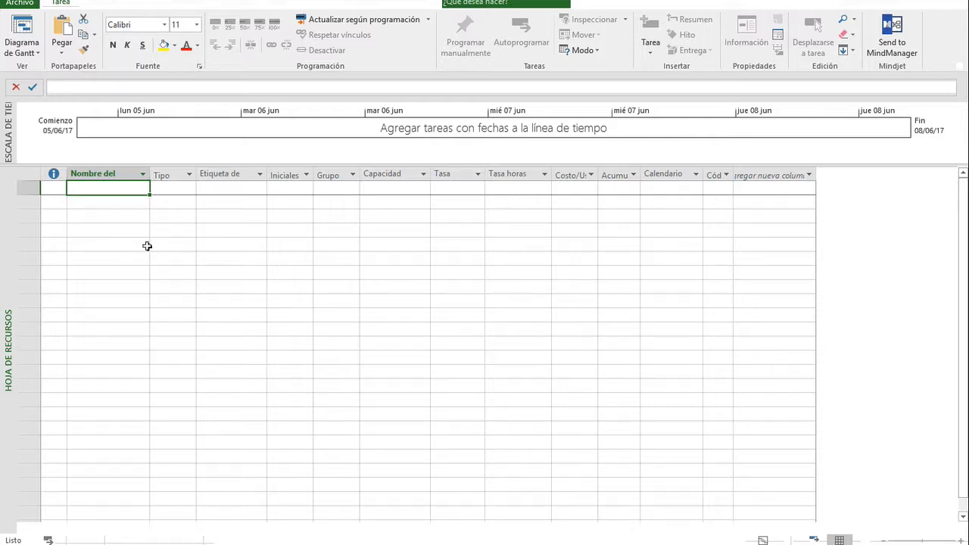
{"action": "type", "text": "Ana"}
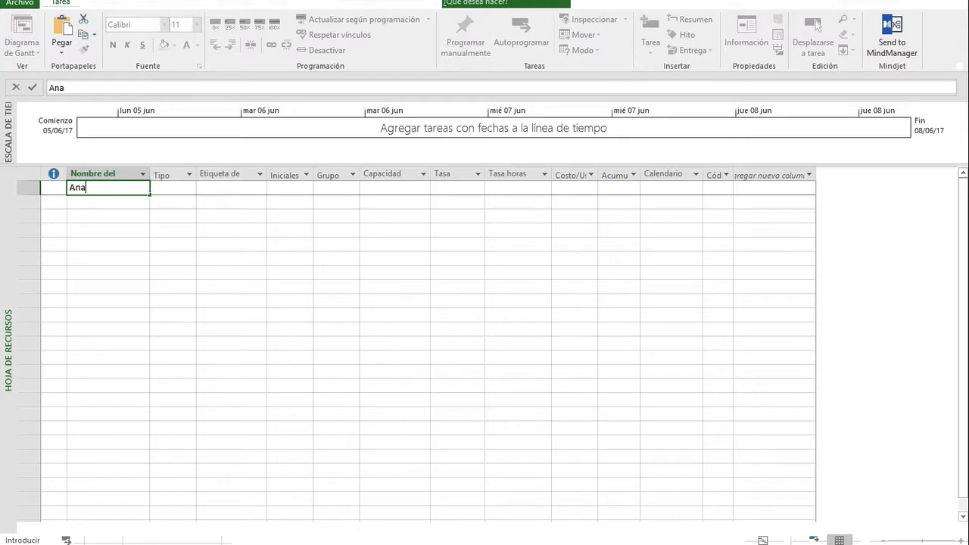
{"action": "key", "text": "Return"}
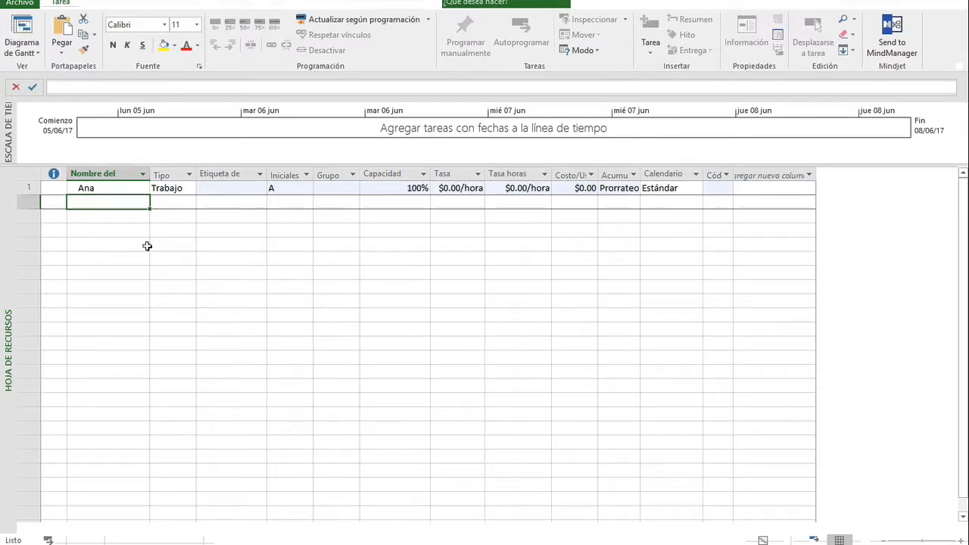
- Add a second resource named Abnalistas and set its capacity to 300%
{"action": "type", "text": "Abnalistas"}
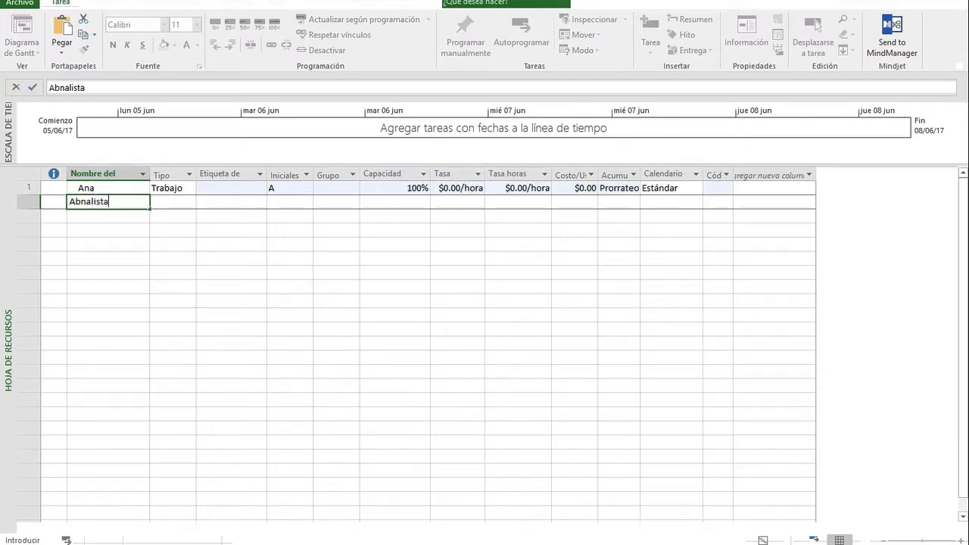
{"action": "key", "text": "Tab"}
{"action": "key", "text": "Tab"}
{"action": "key", "text": "Tab"}
{"action": "key", "text": "Tab"}
{"action": "key", "text": "Right"}
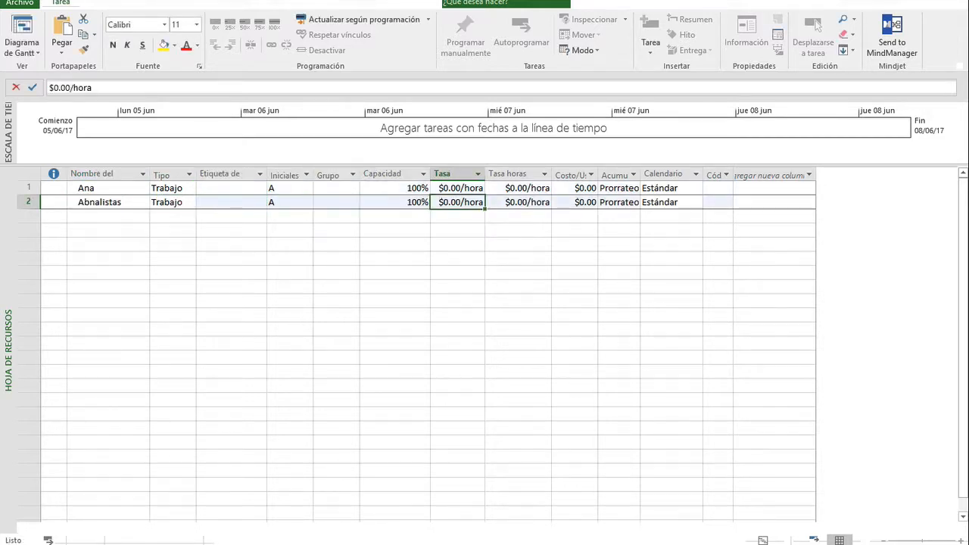
{"action": "key", "text": "Left"}
{"action": "type", "text": "500"}
{"action": "key", "text": "Return"}
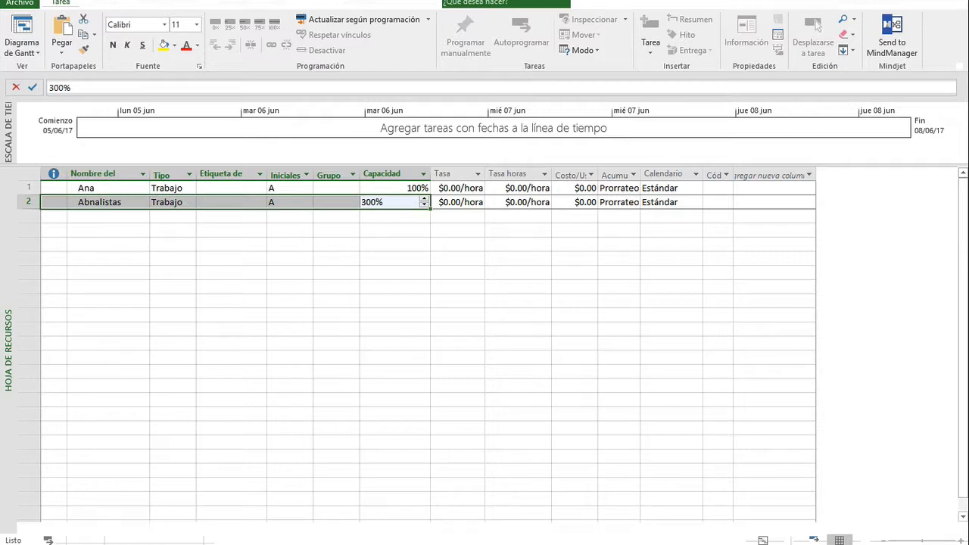
{"action": "key", "text": "Left"}
{"action": "key", "text": "Left"}
{"action": "key", "text": "Left"}
{"action": "key", "text": "Left"}
{"action": "key", "text": "Left"}
{"action": "key", "text": "Left"}
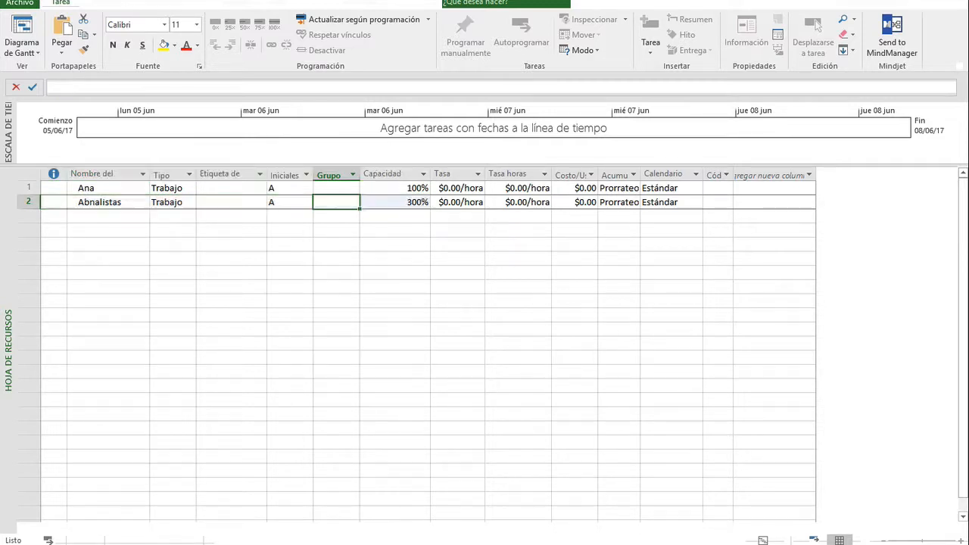
{"action": "key", "text": "Right"}
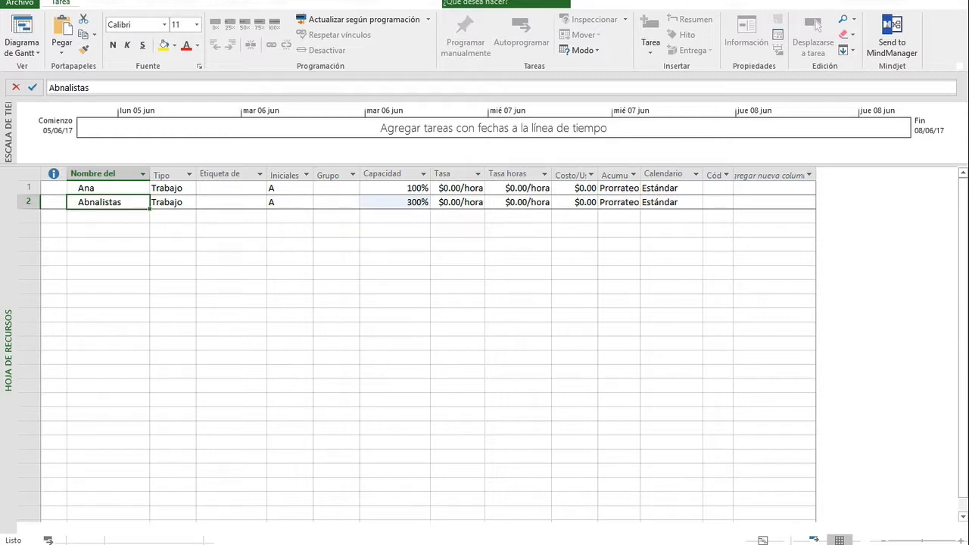
- Rename the second resource as Analista 1 and add the resources Analista 2 and Analista 3 below it
{"action": "type", "text": "Analista 1"}
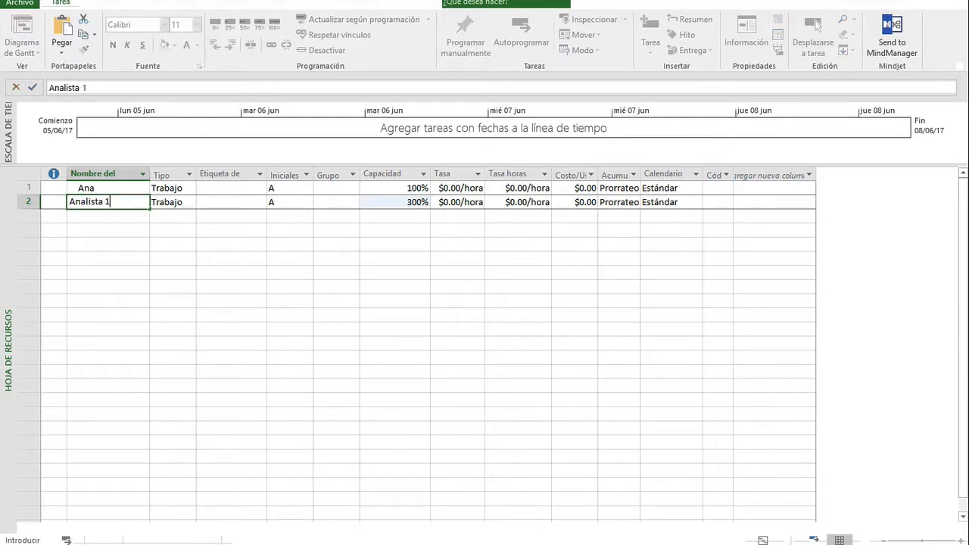
{"action": "key", "text": "Return"}
{"action": "type", "text": "Analista 2"}
{"action": "key", "text": "Return"}
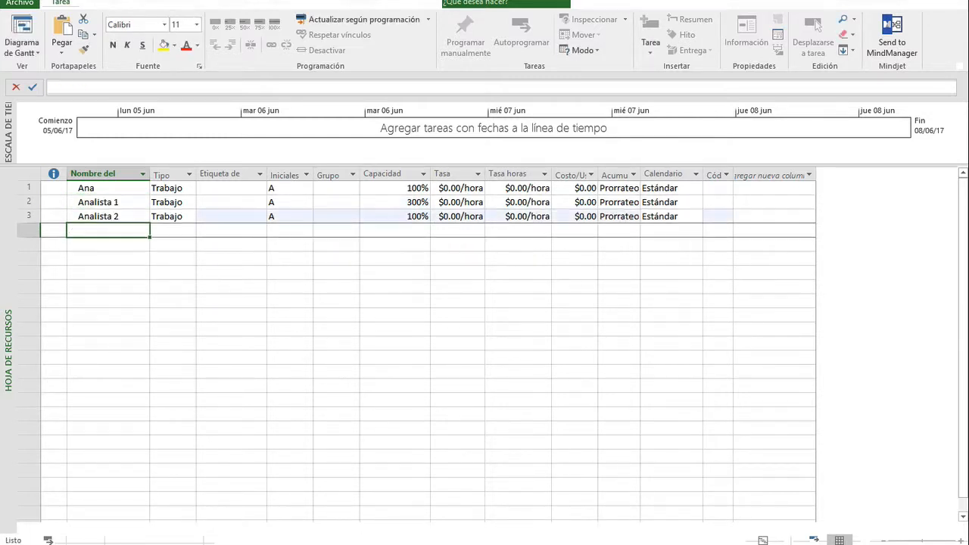
{"action": "type", "text": "Analista 3"}
{"action": "key", "text": "Return"}
- Reset the capacity of Analista 1 to 100%
{"action": "key", "text": "Up"}
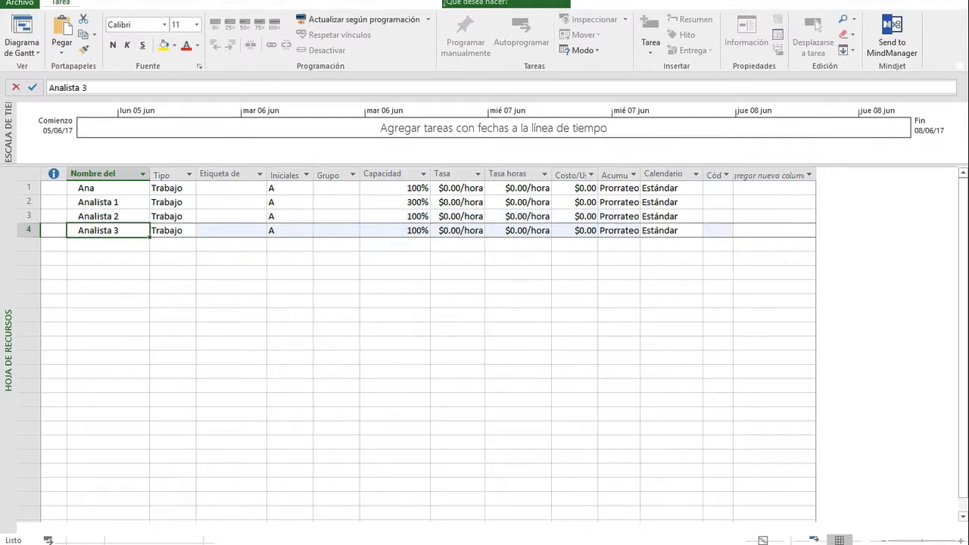
{"action": "key", "text": "Up"}
{"action": "key", "text": "Up"}
{"action": "key", "text": "Right"}
{"action": "key", "text": "Right"}
{"action": "key", "text": "Right"}
{"action": "key", "text": "Right"}
{"action": "key", "text": "Right"}
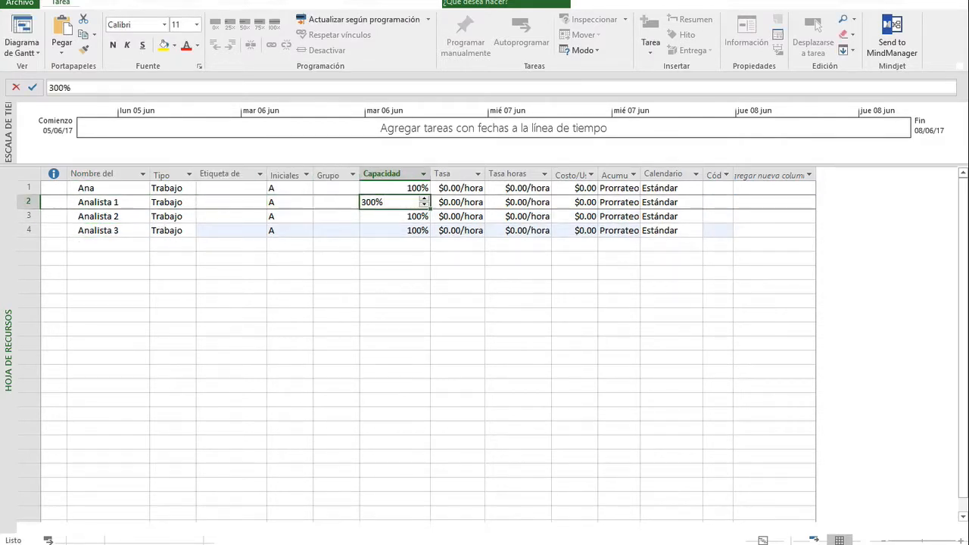
{"action": "key", "text": "Delete"}
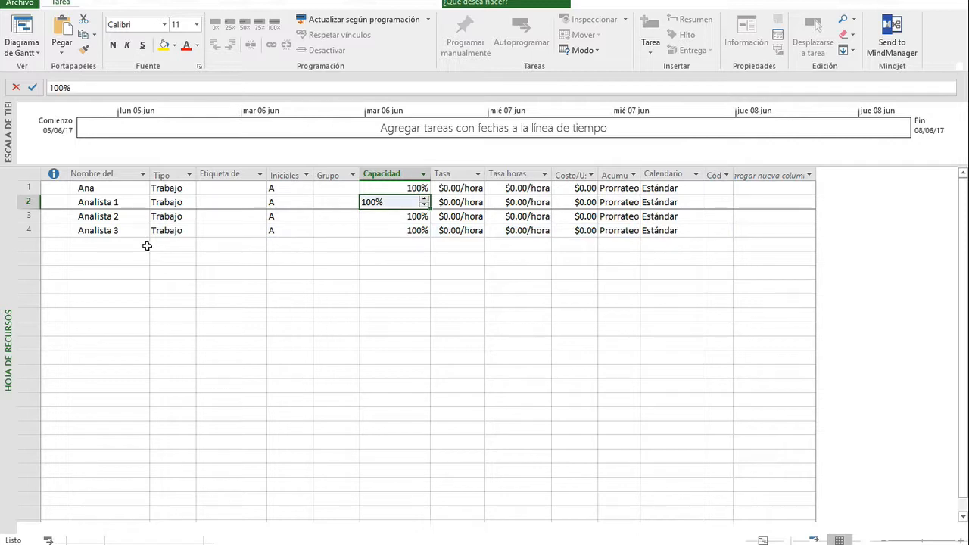
{"action": "key", "text": "Down"}
{"action": "key", "text": "Down"}
{"action": "key", "text": "Up"}
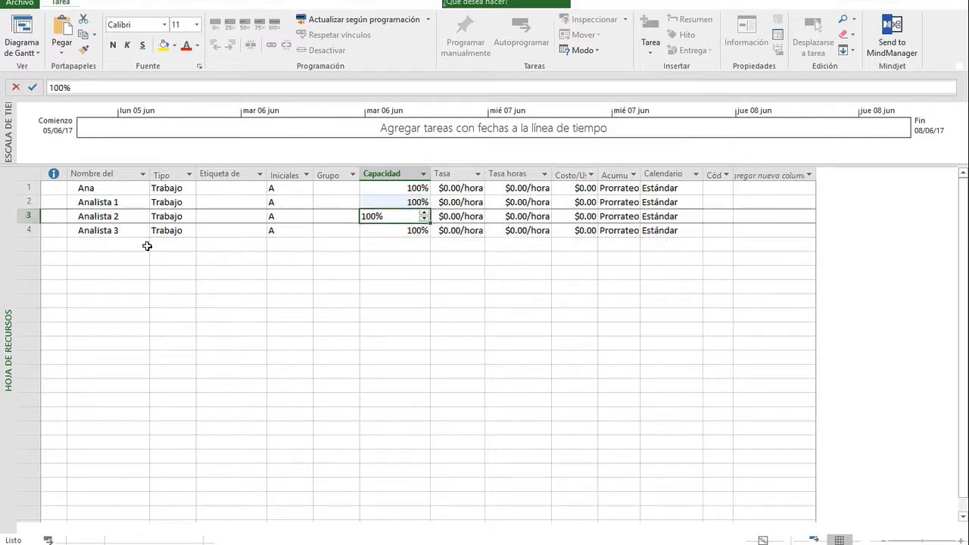
- Set the first resource's capacity to 80%, Analista 1 to 70%, Analista 2 to 80% and Analista 3 to 60%
{"action": "left_click", "coordinate": [405, 188]}
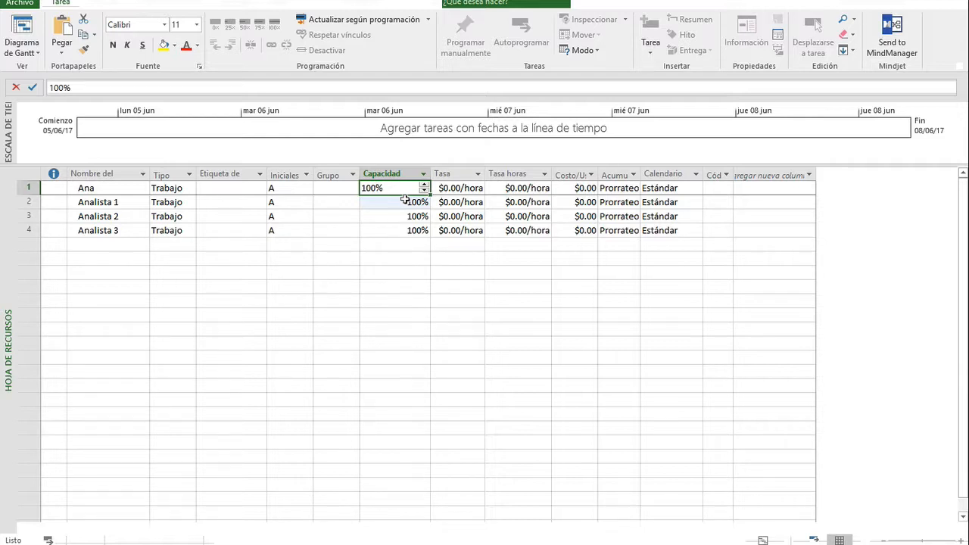
{"action": "type", "text": "80"}
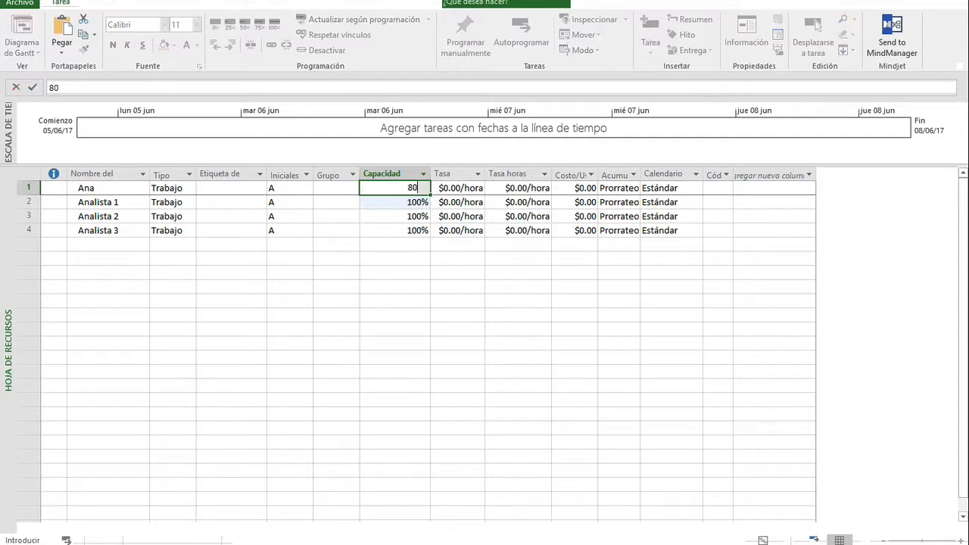
{"action": "key", "text": "Return"}
{"action": "left_click", "coordinate": [405, 200]}
{"action": "type", "text": "70"}
{"action": "key", "text": "Return"}
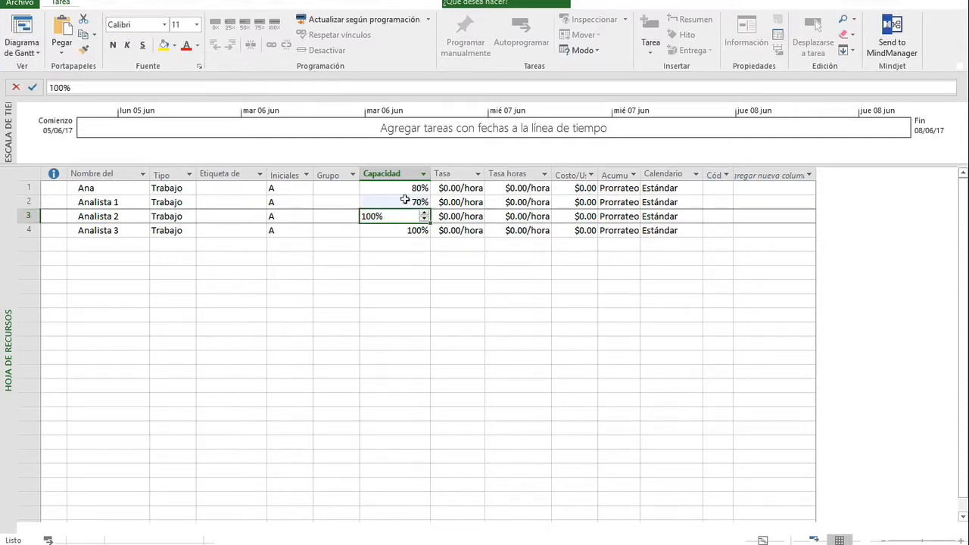
{"action": "type", "text": "80"}
{"action": "key", "text": "Return"}
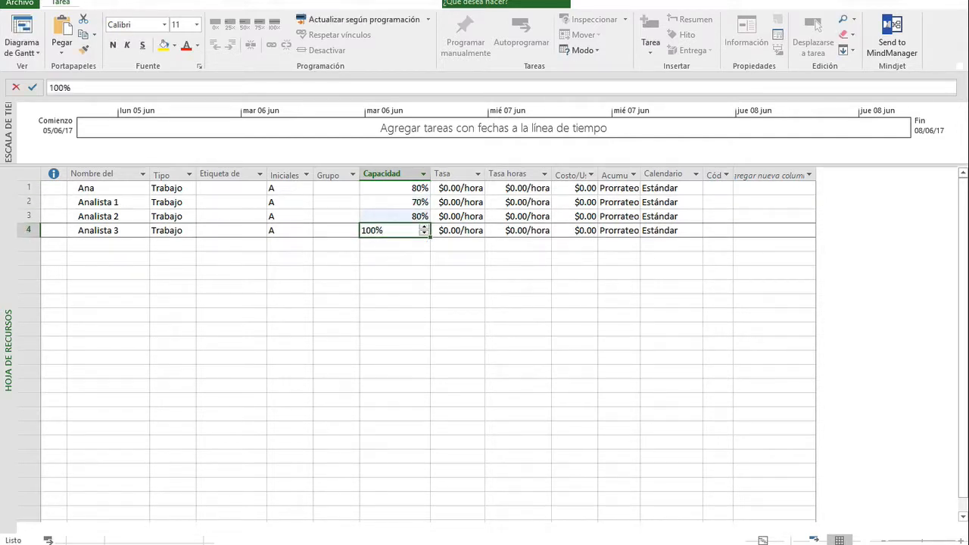
{"action": "type", "text": "60"}
{"action": "key", "text": "Return"}
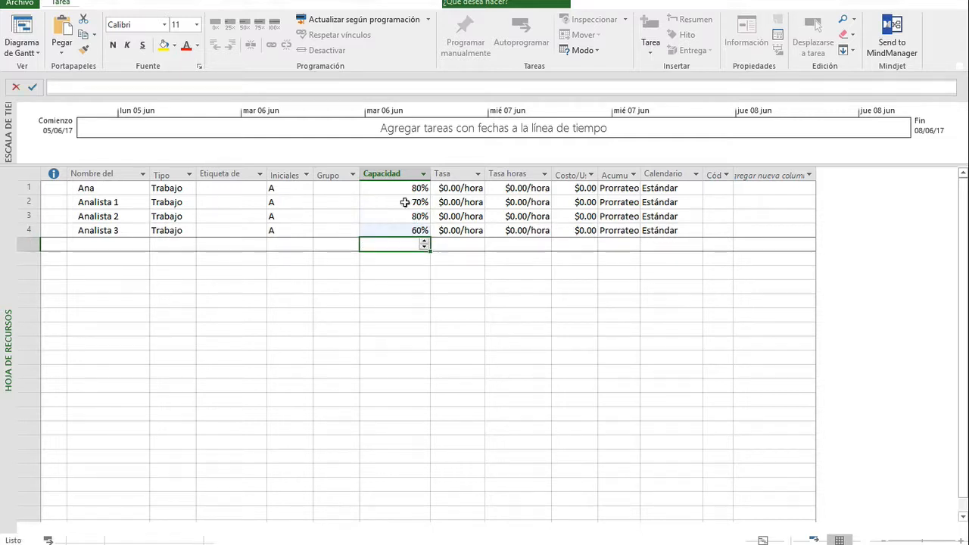
- Add the resources Ladrillos, Cemento, tiquetes and Hotel below Analista 3
{"action": "left_click", "coordinate": [144, 252]}
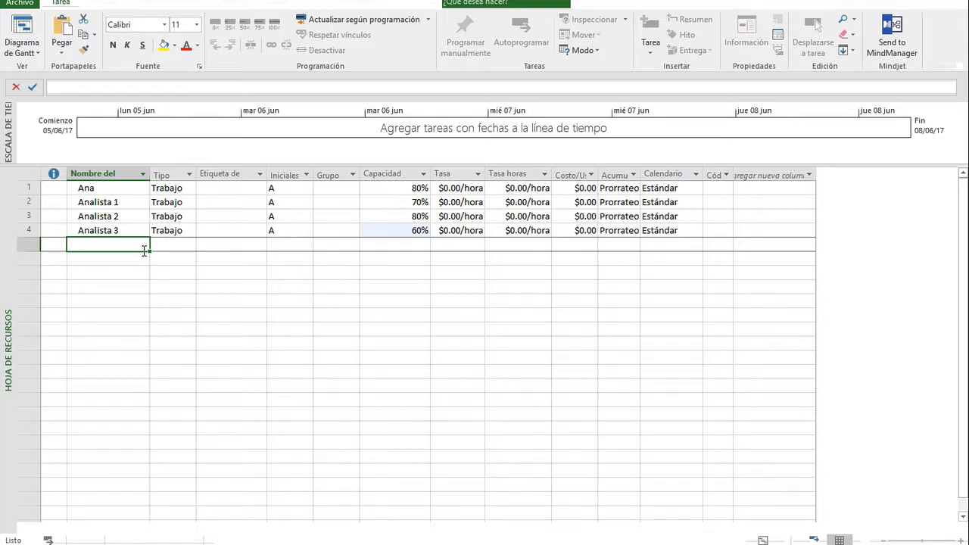
{"action": "type", "text": "Ladril"}
{"action": "type", "text": "los"}
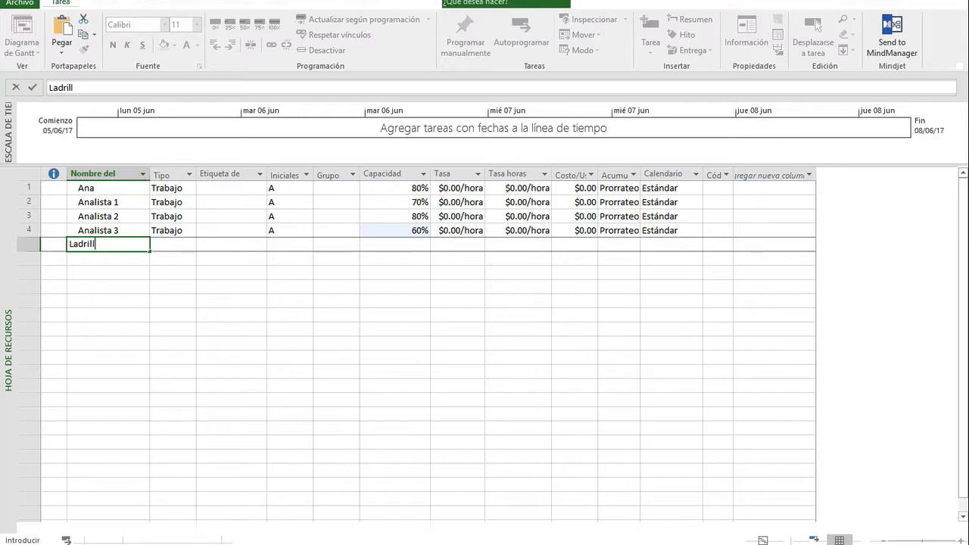
{"action": "key", "text": "Return"}
{"action": "type", "text": "Cemento"}
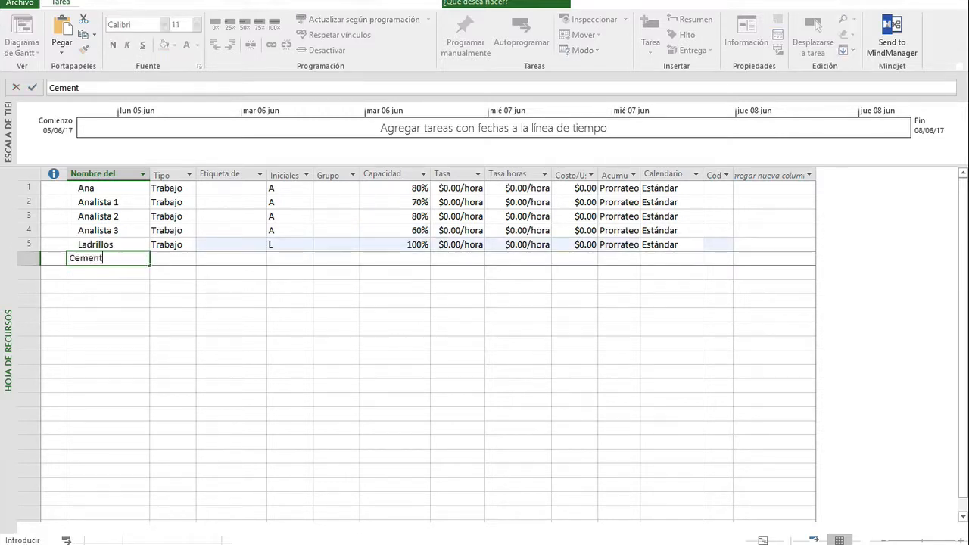
{"action": "key", "text": "Return"}
{"action": "type", "text": "tiquetes"}
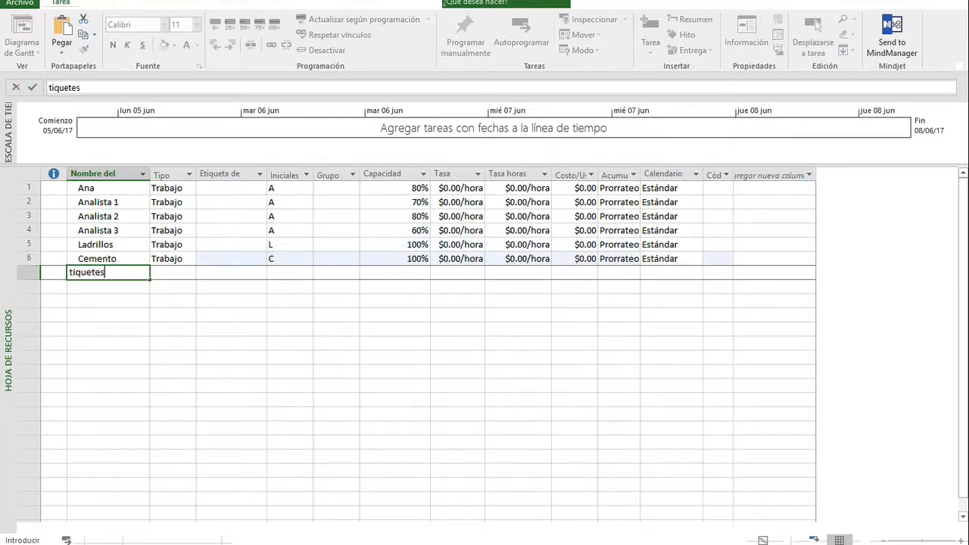
{"action": "key", "text": "Return"}
{"action": "type", "text": "Hotel"}
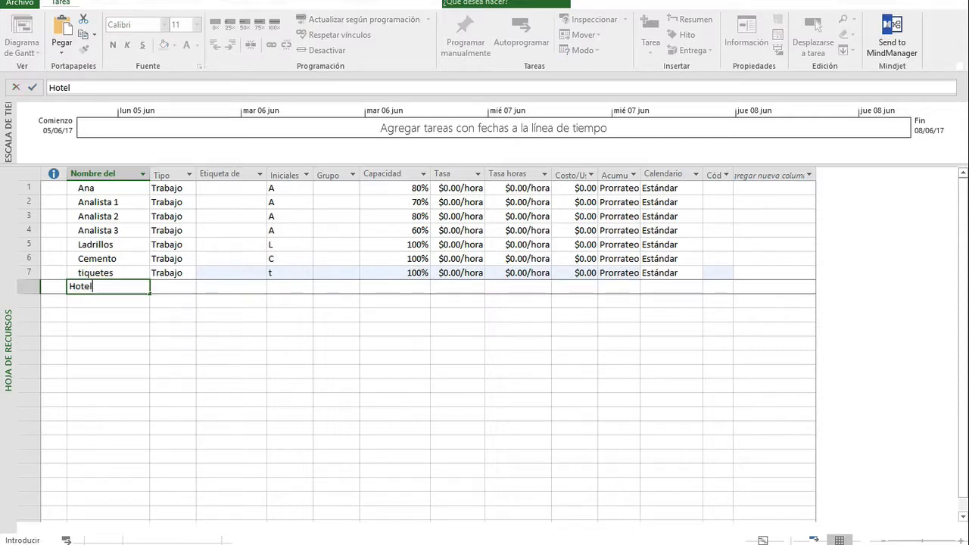
{"action": "key", "text": "Return"}
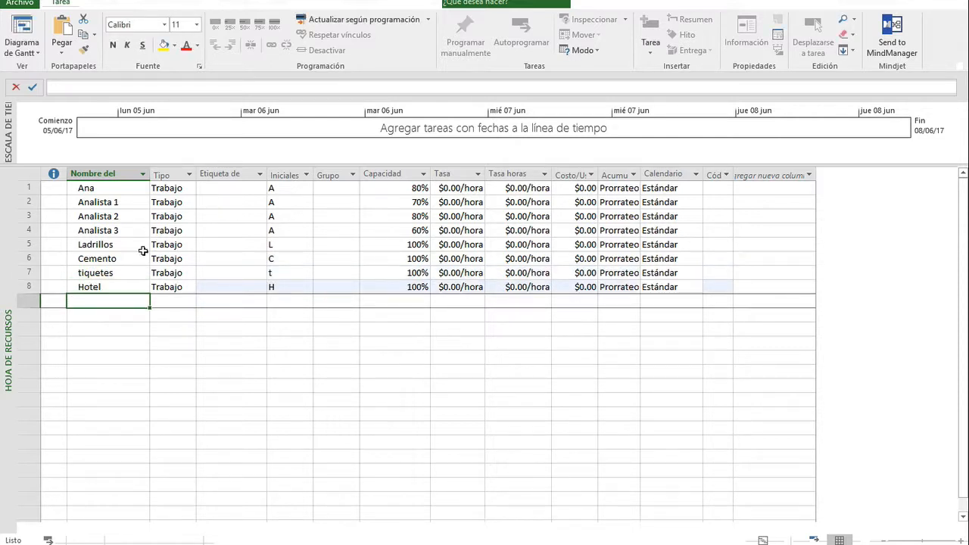
- Set the resource type of Ladrillos to Material and copy it down to Cemento, tiquetes and Hotel
{"action": "left_click", "coordinate": [182, 247]}
{"action": "left_click", "coordinate": [190, 245]}
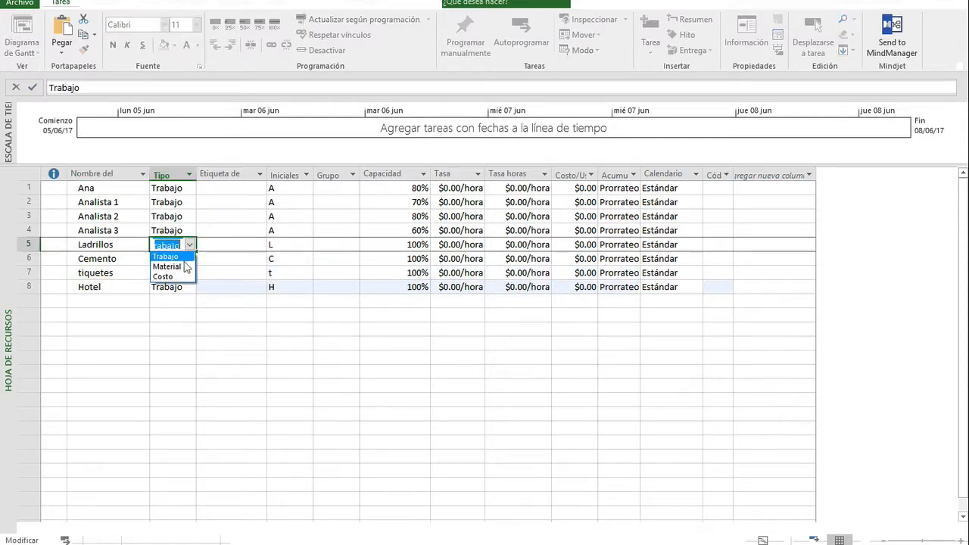
{"action": "left_click", "coordinate": [186, 266]}
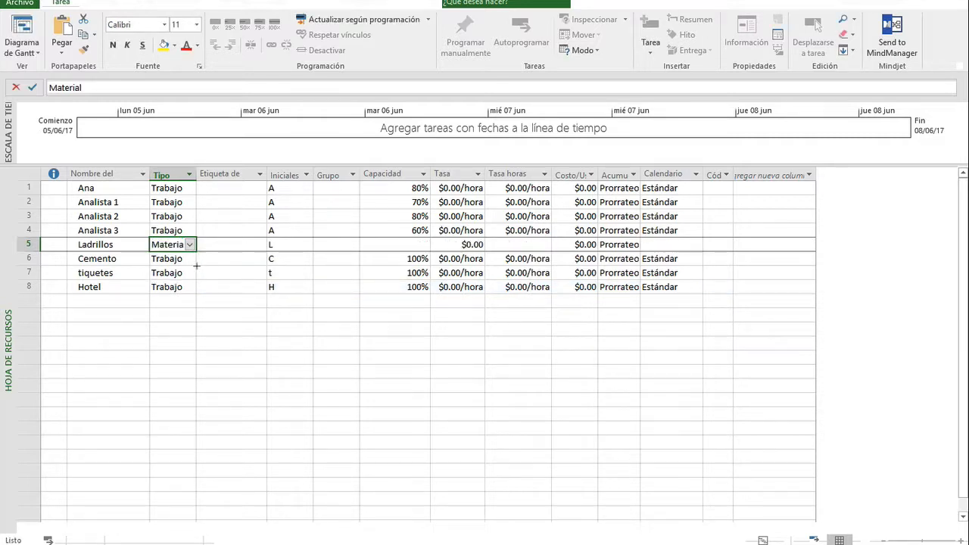
{"action": "left_click_drag", "start_coordinate": [196, 266], "coordinate": [195, 294]}
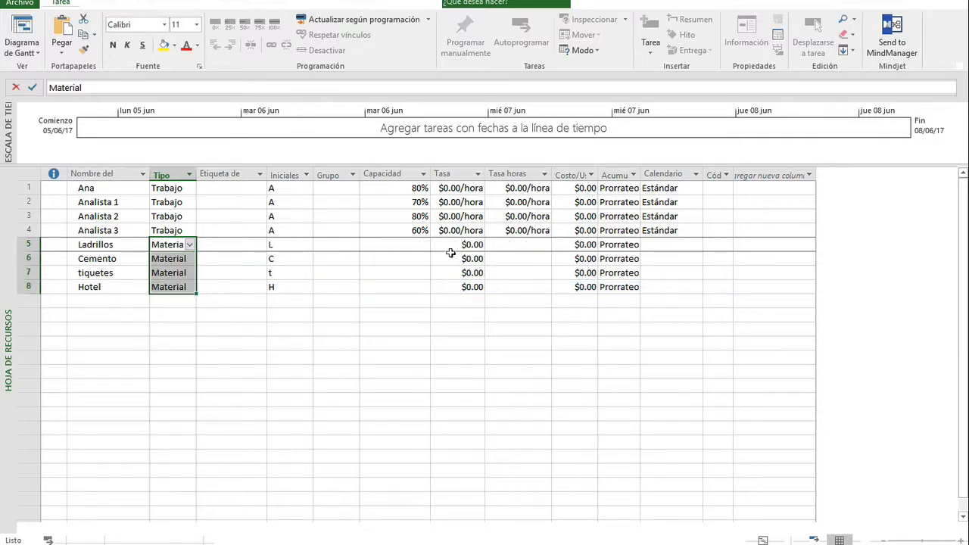
{"action": "left_click", "coordinate": [387, 248]}
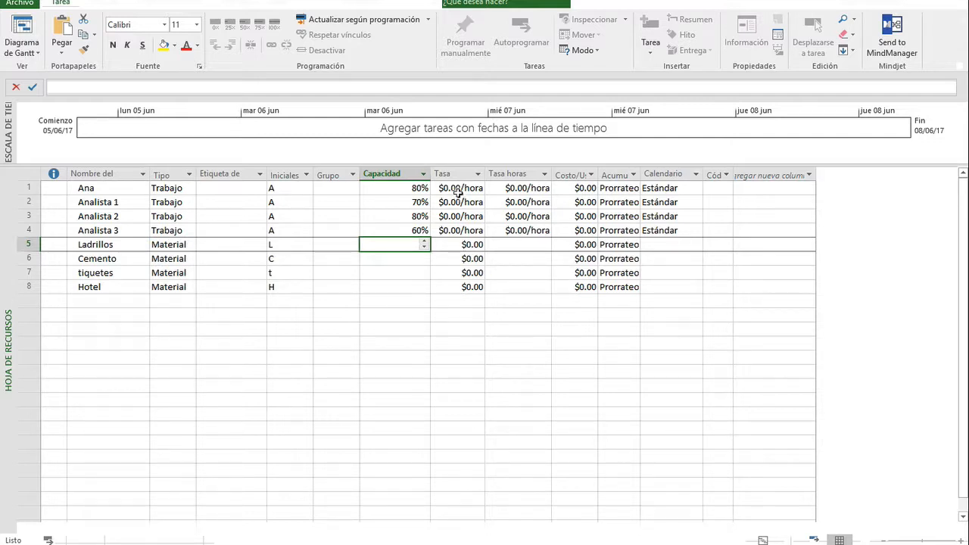
{"action": "left_click_drag", "start_coordinate": [458, 194], "coordinate": [460, 299]}
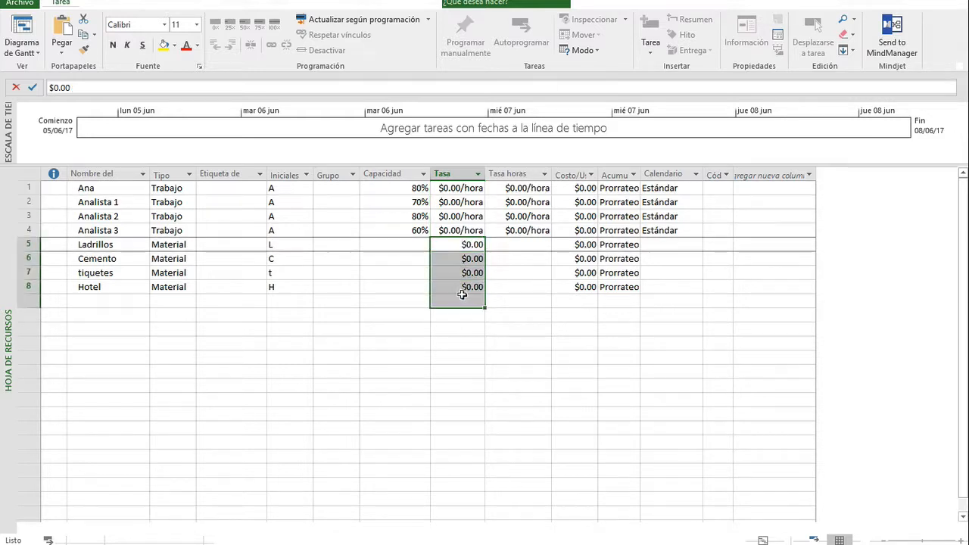
{"action": "left_click", "coordinate": [452, 302]}
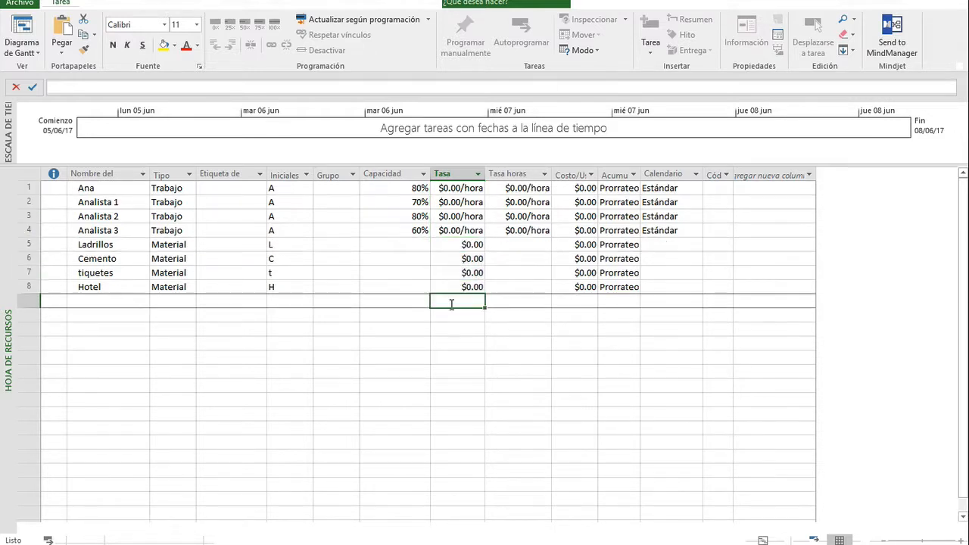
- Set the standard hourly rates to 120 for the first resource, 100 for Analista 1 and Analista 2, and 90 for Analista 3
{"action": "left_click", "coordinate": [459, 188]}
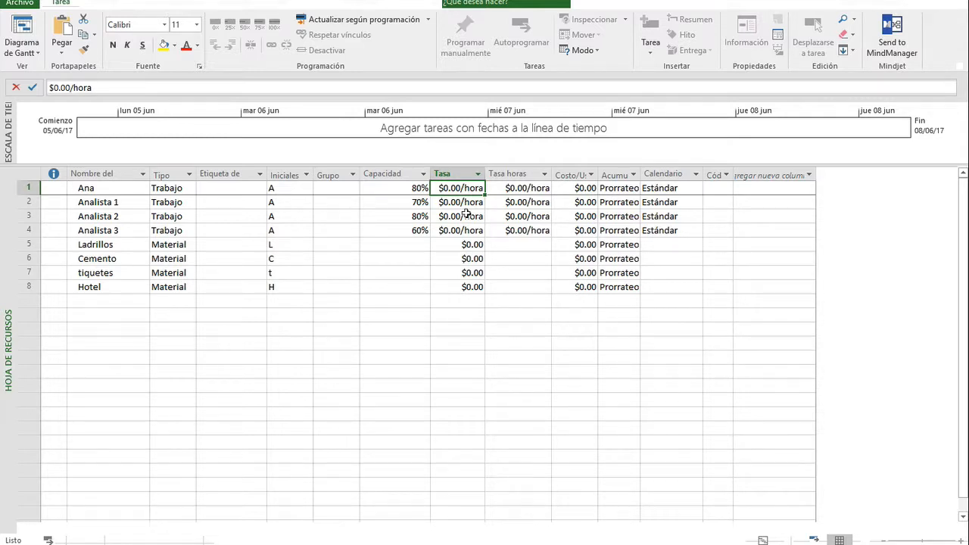
{"action": "type", "text": "120"}
{"action": "key", "text": "Return"}
{"action": "type", "text": "100"}
{"action": "key", "text": "Return"}
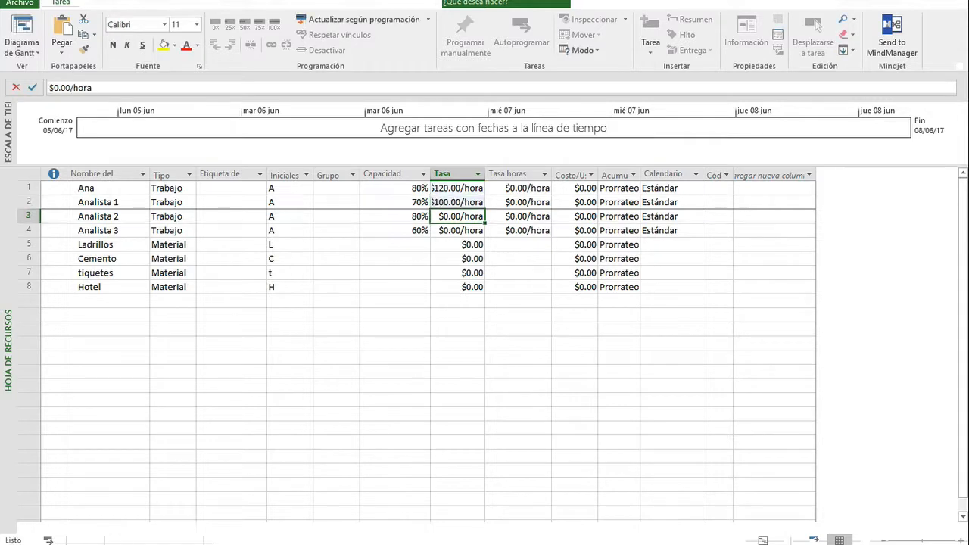
{"action": "type", "text": "100"}
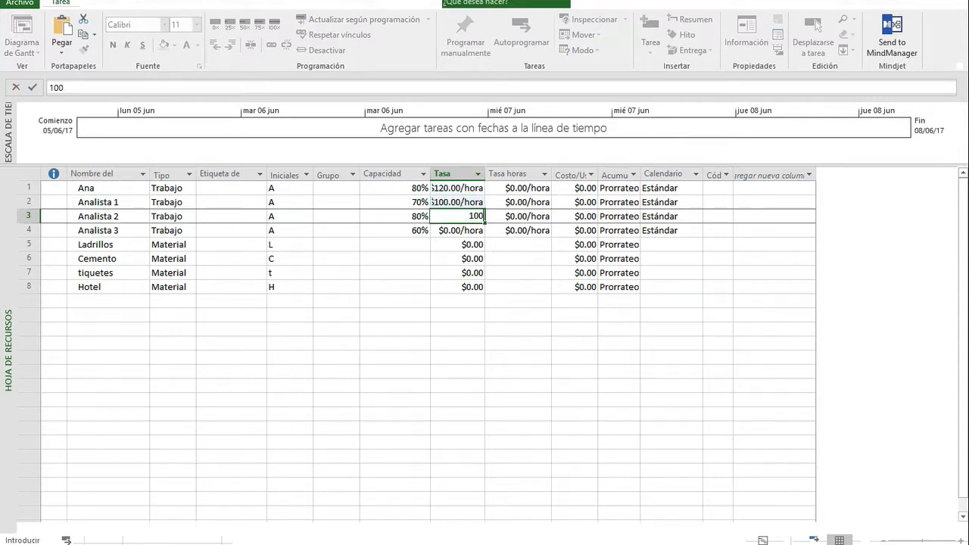
{"action": "key", "text": "Return"}
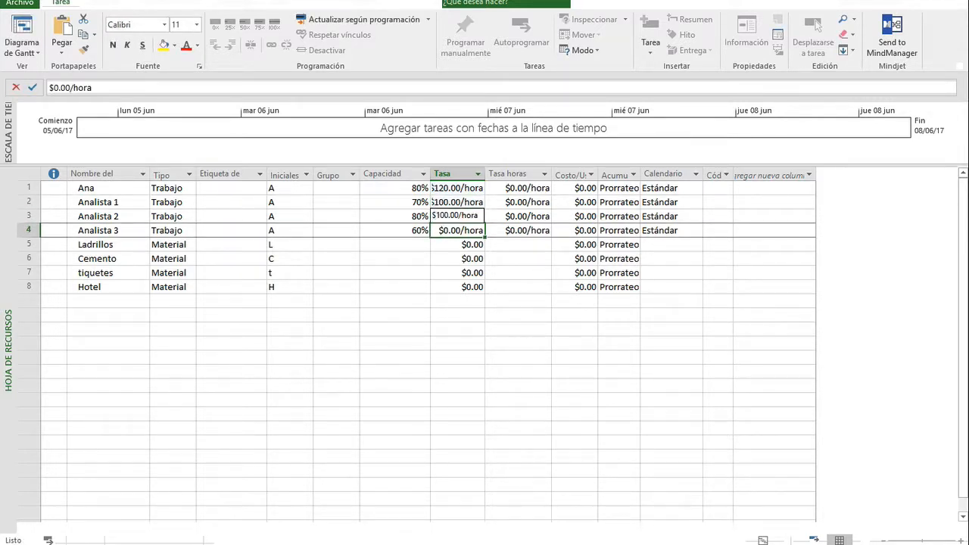
{"action": "type", "text": "90"}
{"action": "key", "text": "Return"}
{"action": "key", "text": "Up"}
{"action": "key", "text": "Up"}
{"action": "key", "text": "Up"}
{"action": "key", "text": "Up"}
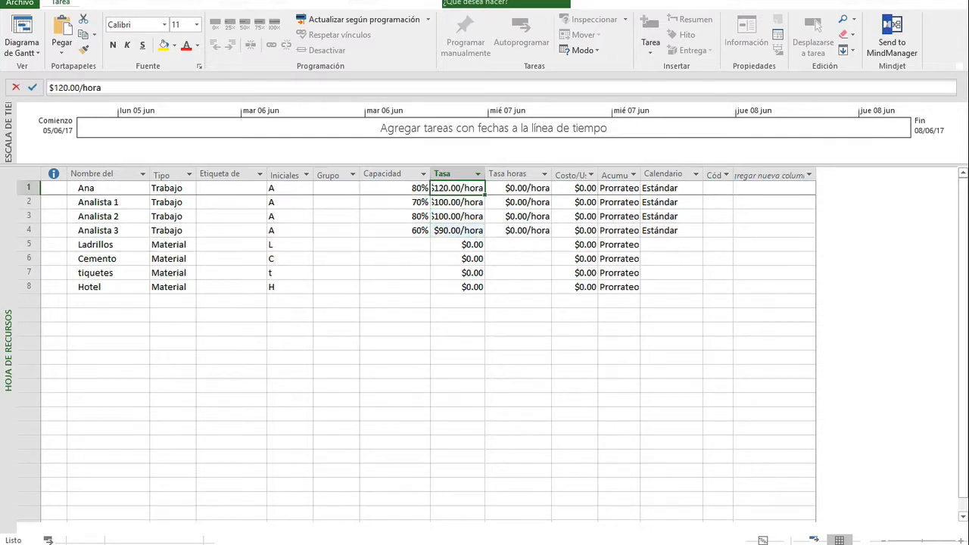
- Enter the material labels Pacas for Ladrillos and Bultos for Cemento
{"action": "left_click", "coordinate": [448, 245]}
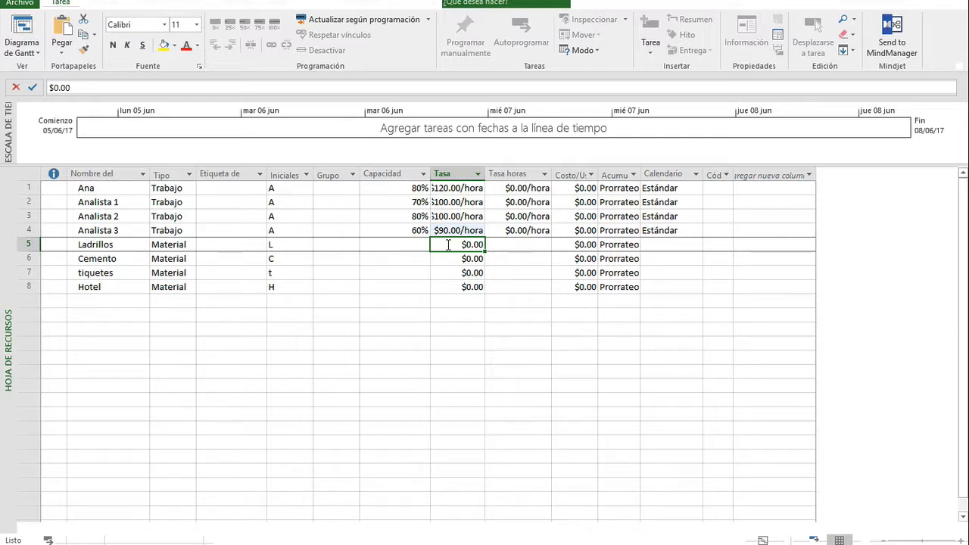
{"action": "key", "text": "Left"}
{"action": "key", "text": "Left"}
{"action": "key", "text": "Left"}
{"action": "key", "text": "Left"}
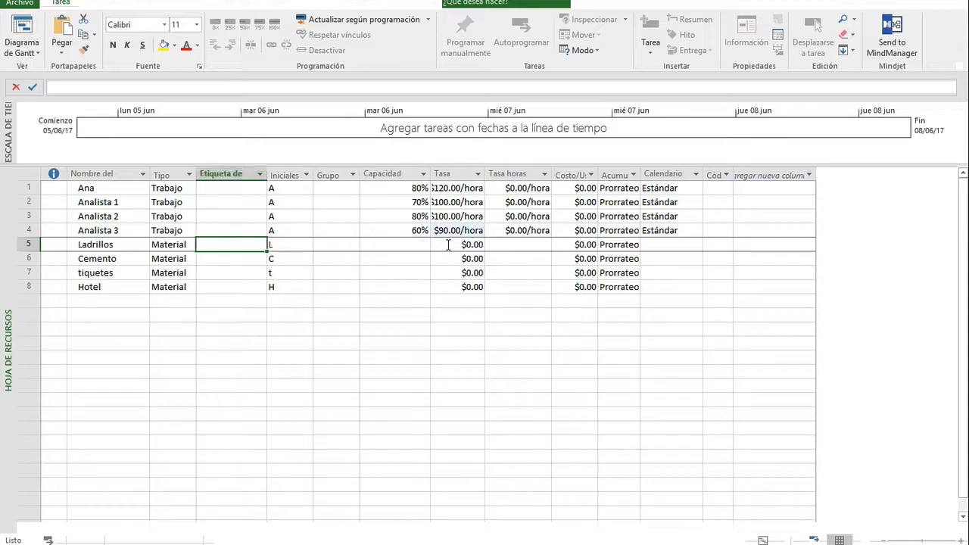
{"action": "type", "text": "P"}
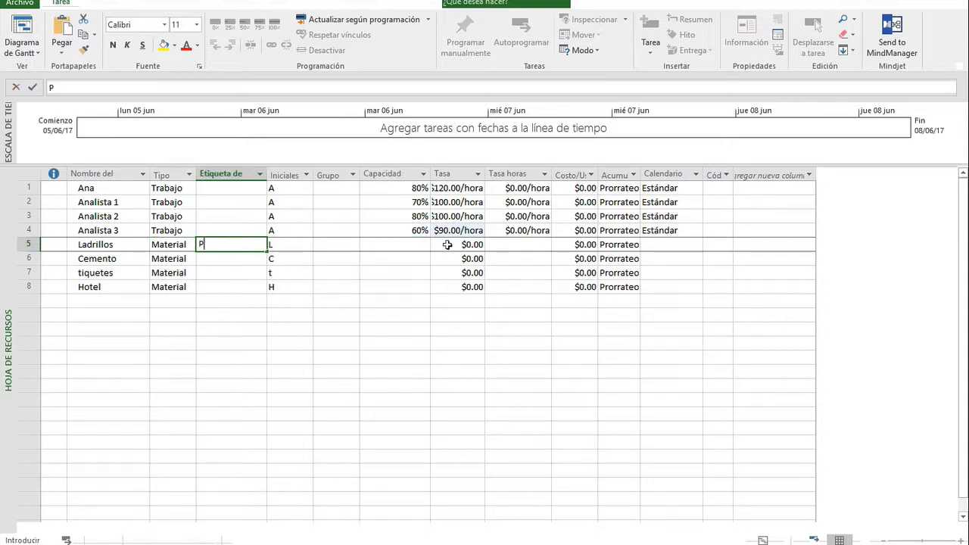
{"action": "type", "text": "aca"}
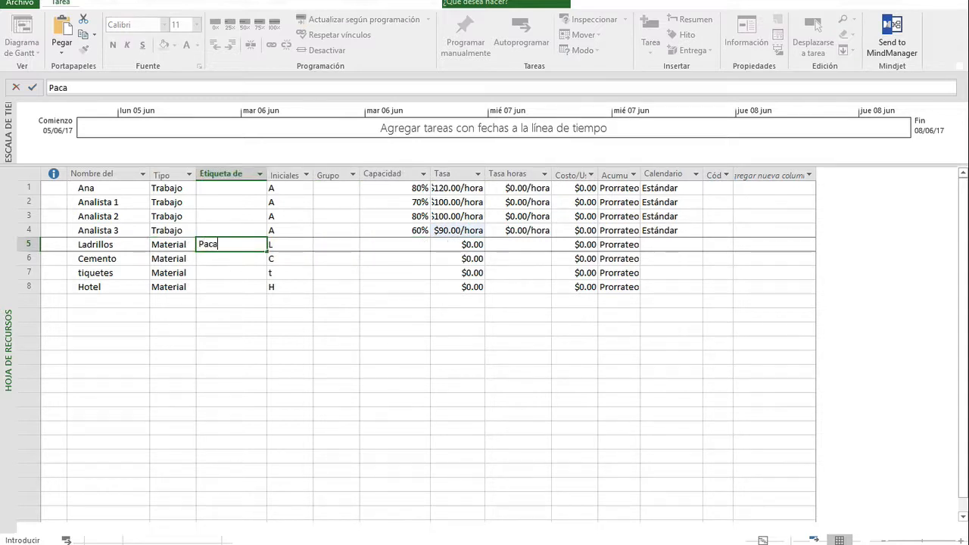
{"action": "type", "text": "s"}
{"action": "key", "text": "Return"}
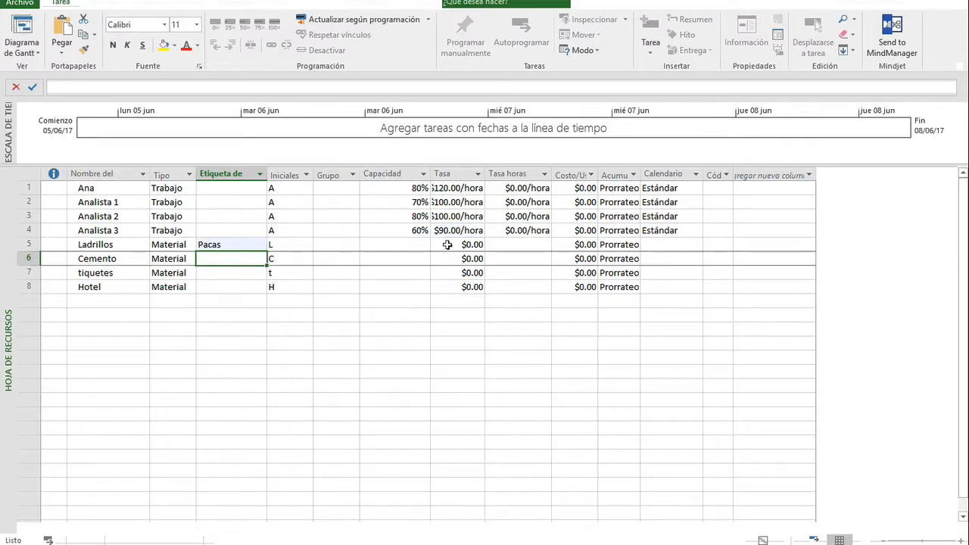
{"action": "type", "text": "Bukltis"}
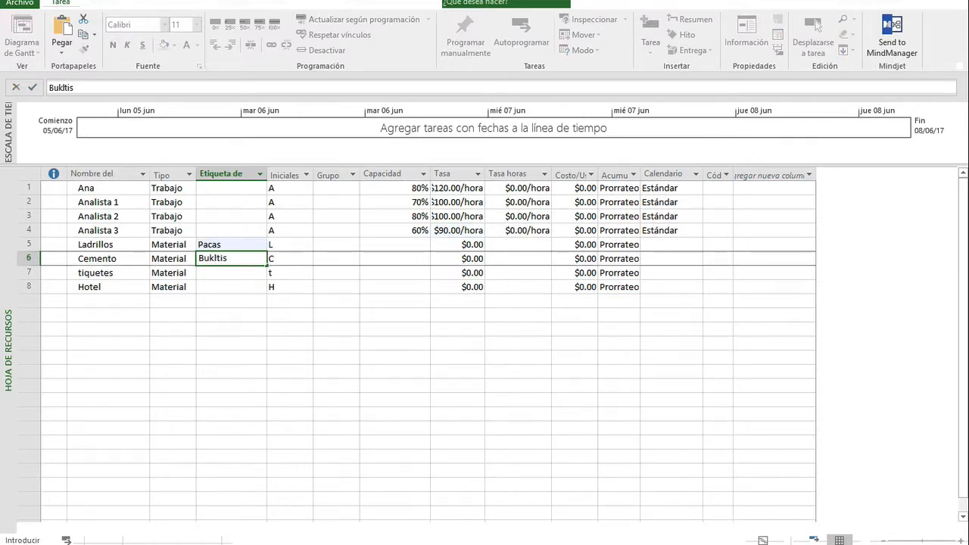
{"action": "key", "text": "BackSpace"}
{"action": "key", "text": "BackSpace"}
{"action": "key", "text": "BackSpace"}
{"action": "key", "text": "BackSpace"}
{"action": "key", "text": "BackSpace"}
{"action": "type", "text": "ltos"}
{"action": "key", "text": "Return"}
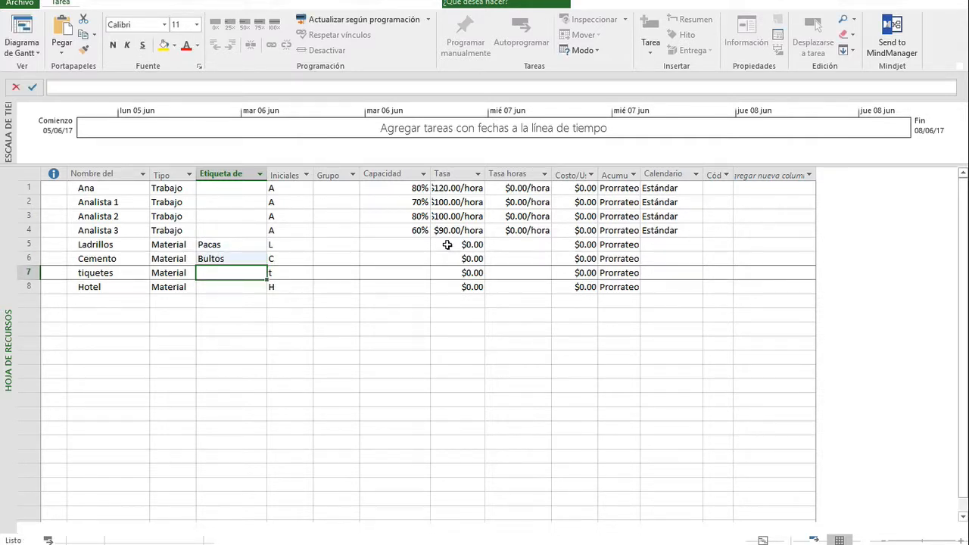
- Enter the material labels Trayecto for tiquetes and Noche for Hotel
{"action": "type", "text": "Trayecto"}
{"action": "key", "text": "Return"}
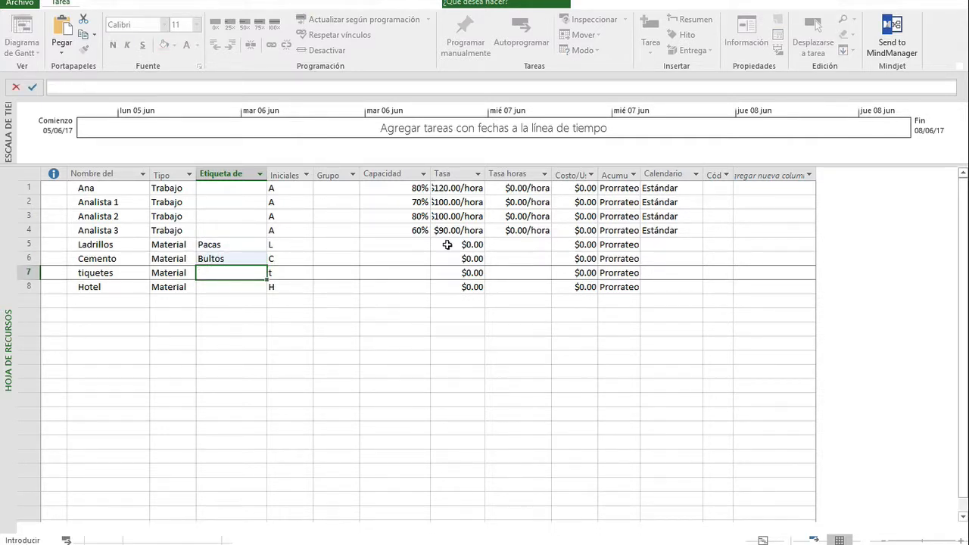
{"action": "type", "text": "Noche"}
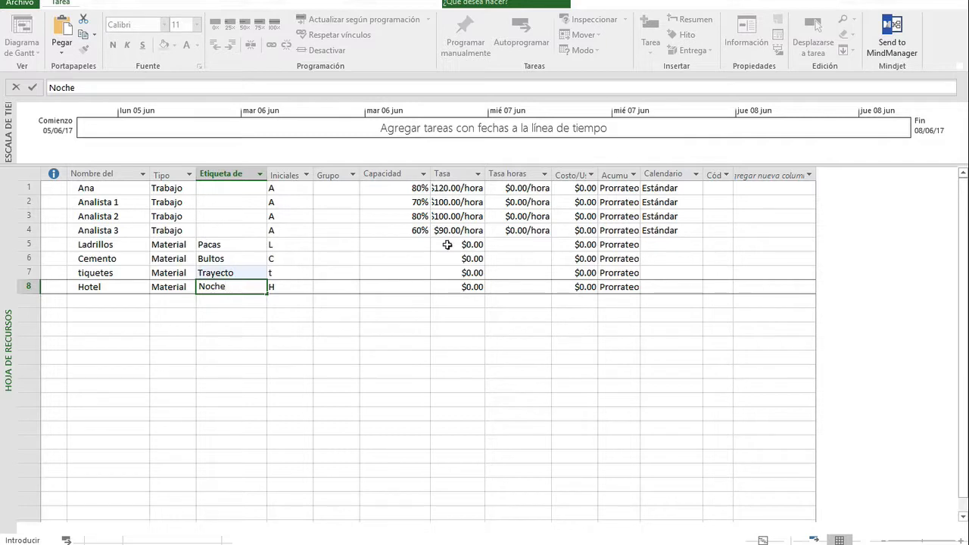
{"action": "key", "text": "Up"}
- Set the standard rates of the materials to 100 for Ladrillos, 30 for Cemento, 160 for tiquetes and 180 for Hotel
{"action": "key", "text": "Up"}
{"action": "key", "text": "Up"}
{"action": "key", "text": "Right"}
{"action": "key", "text": "Right"}
{"action": "key", "text": "Right"}
{"action": "key", "text": "Right"}
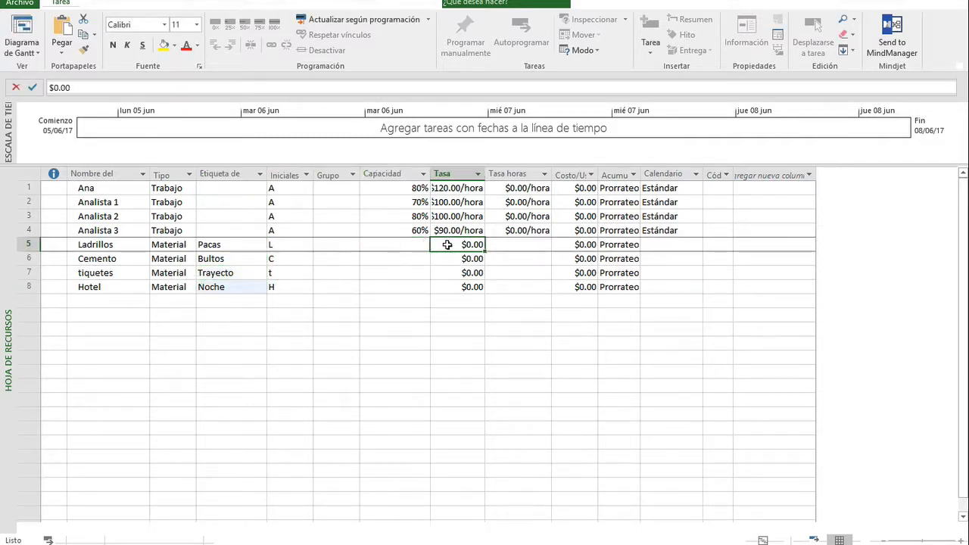
{"action": "type", "text": "100"}
{"action": "key", "text": "Return"}
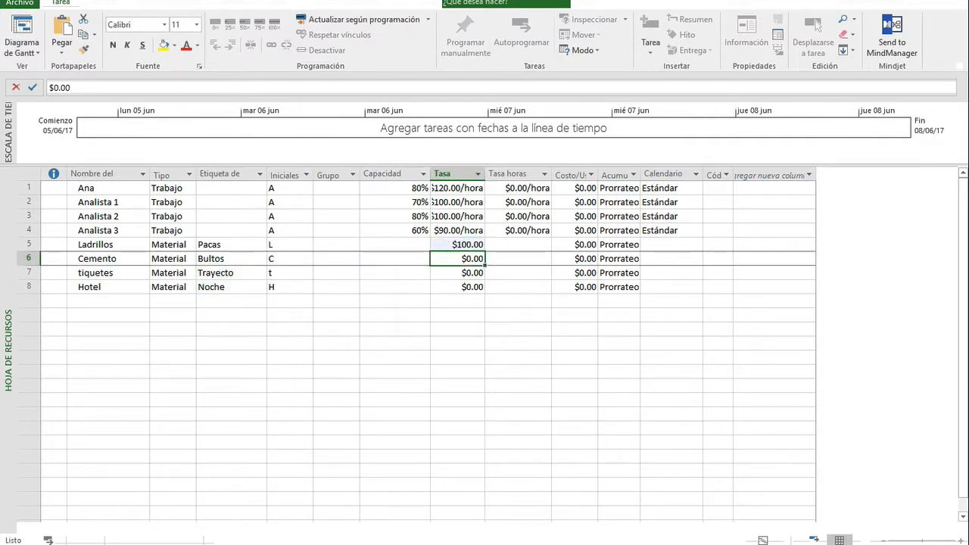
{"action": "type", "text": "30"}
{"action": "key", "text": "Return"}
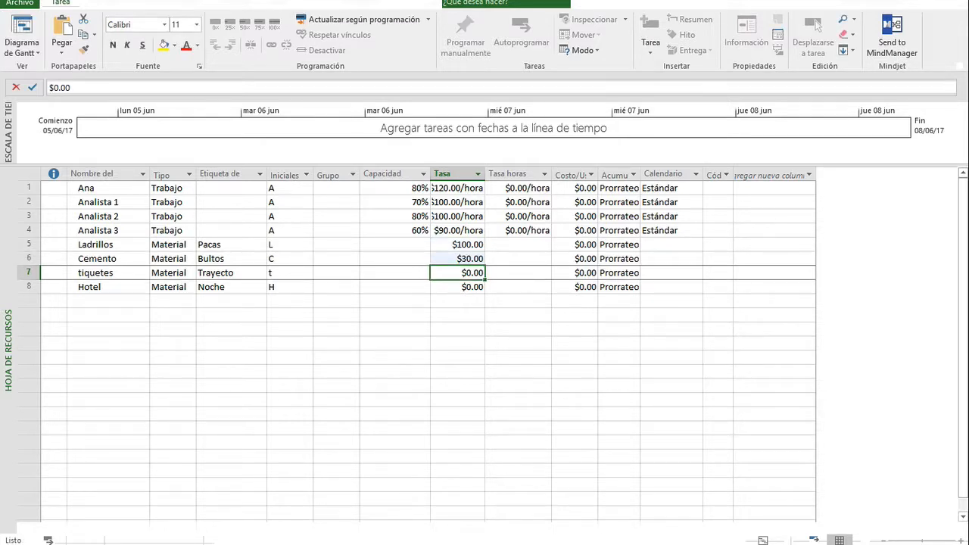
{"action": "type", "text": "160"}
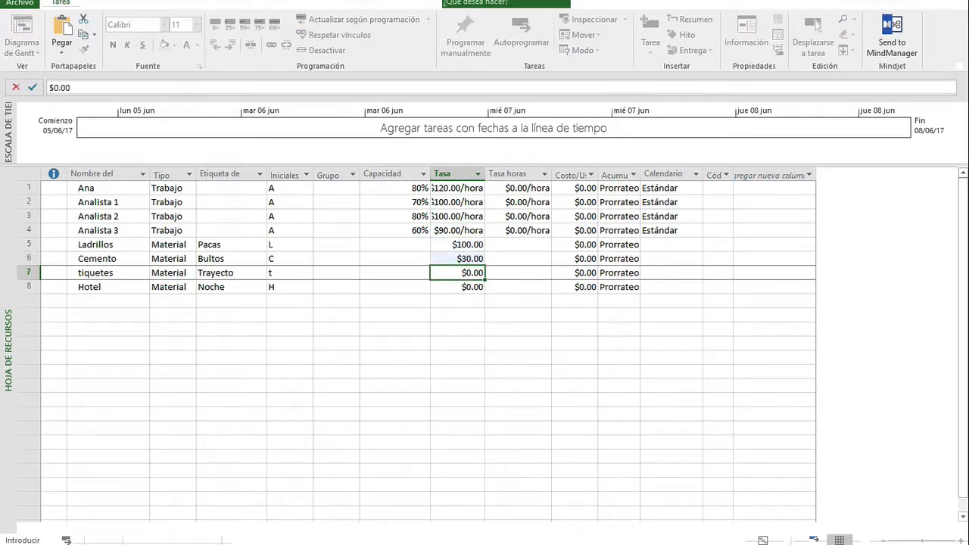
{"action": "key", "text": "Return"}
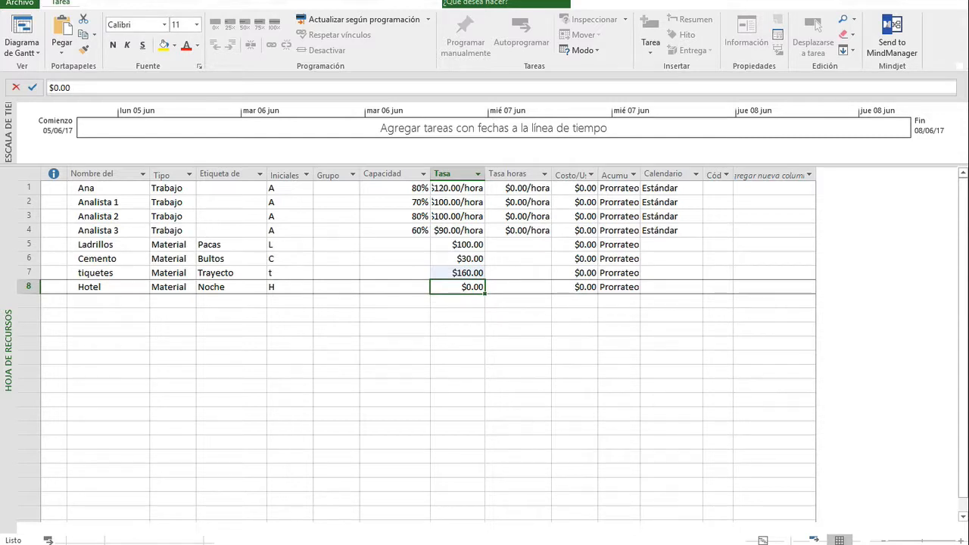
{"action": "type", "text": "180"}
{"action": "key", "text": "Return"}
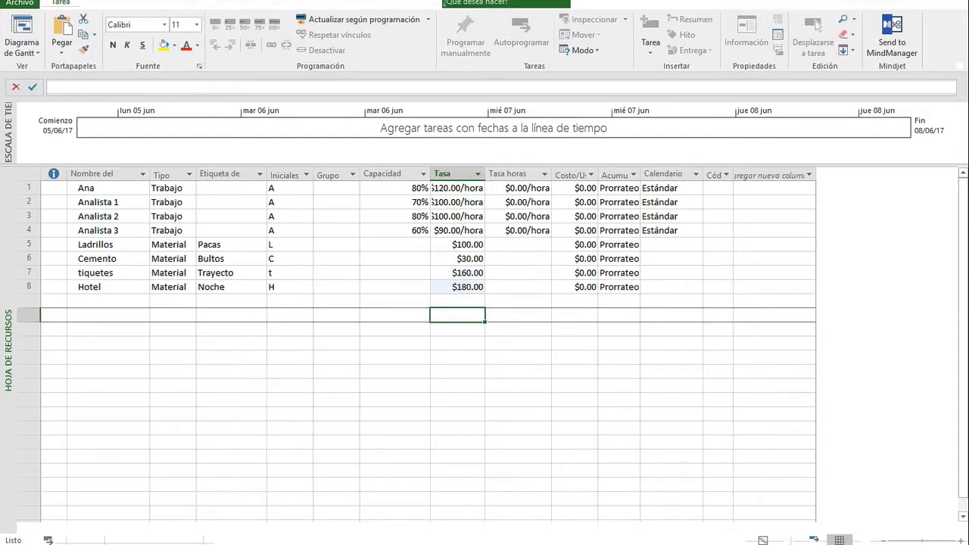
- Add a resource named Pintor below Hotel and set its type to Costo
{"action": "left_click", "coordinate": [113, 302]}
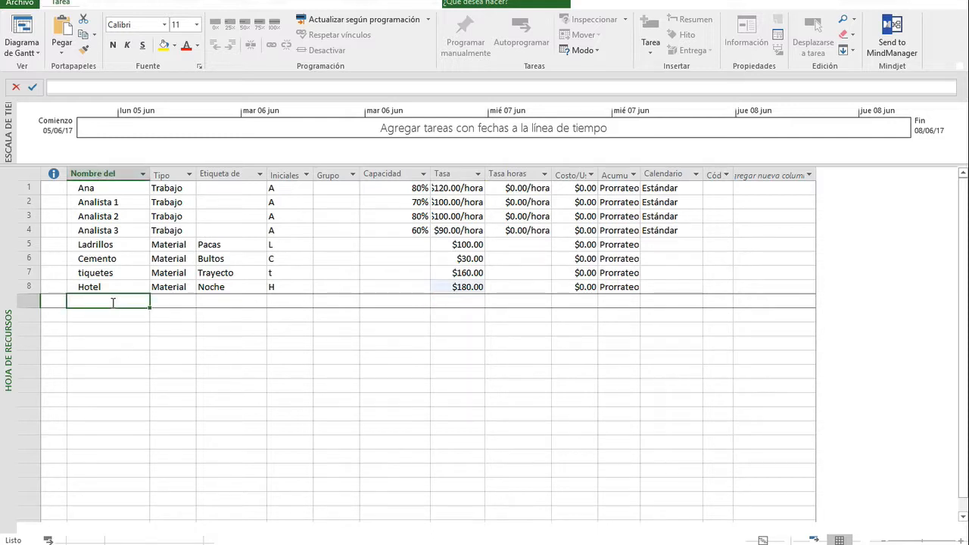
{"action": "type", "text": "Pintor"}
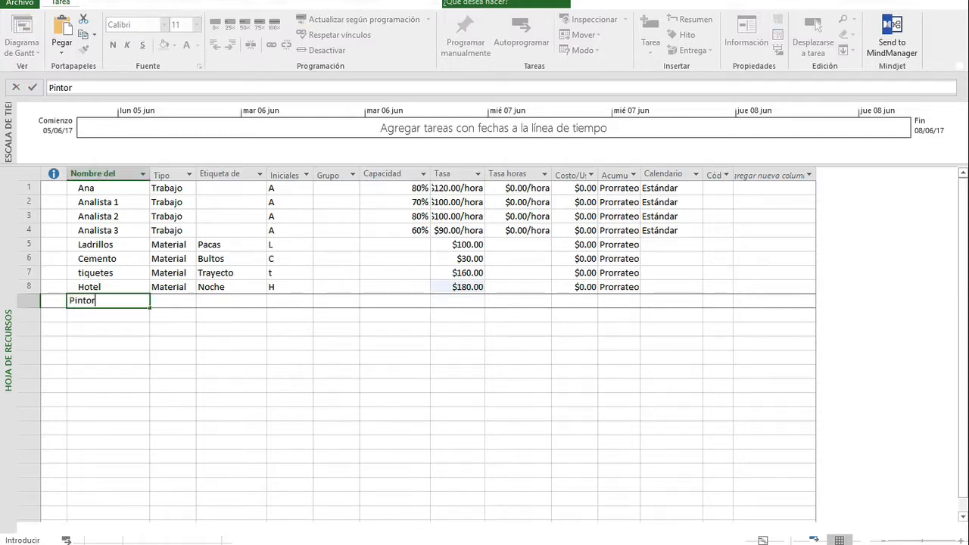
{"action": "key", "text": "Tab"}
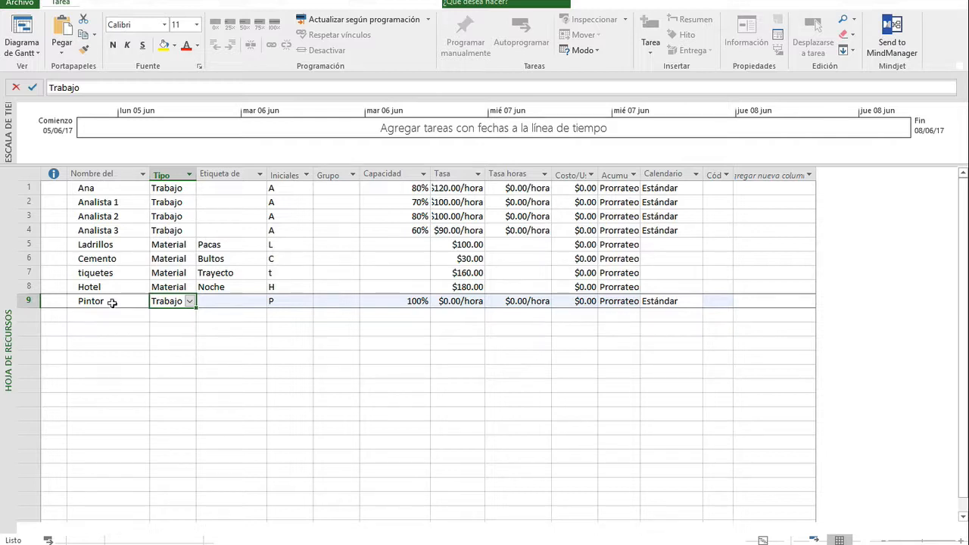
{"action": "left_click", "coordinate": [190, 301]}
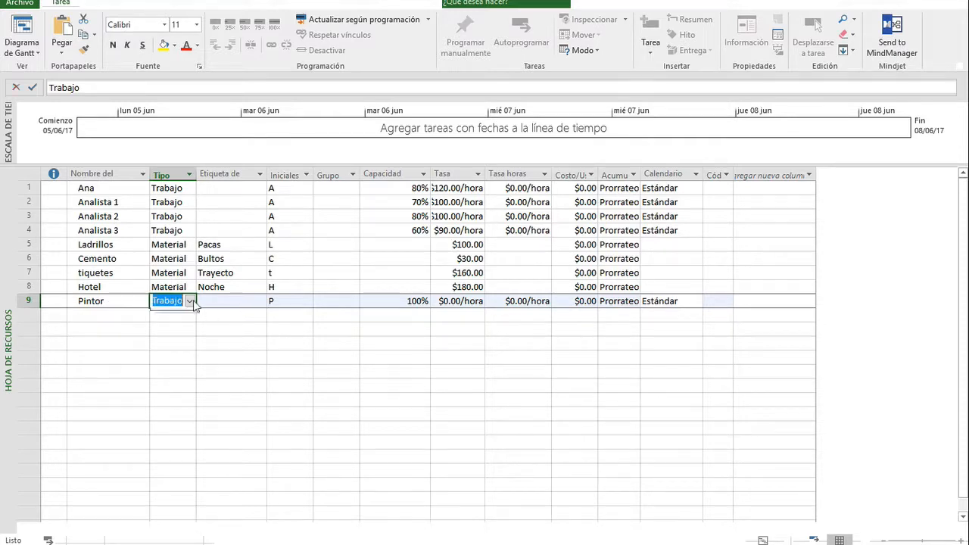
{"action": "left_click", "coordinate": [163, 333]}
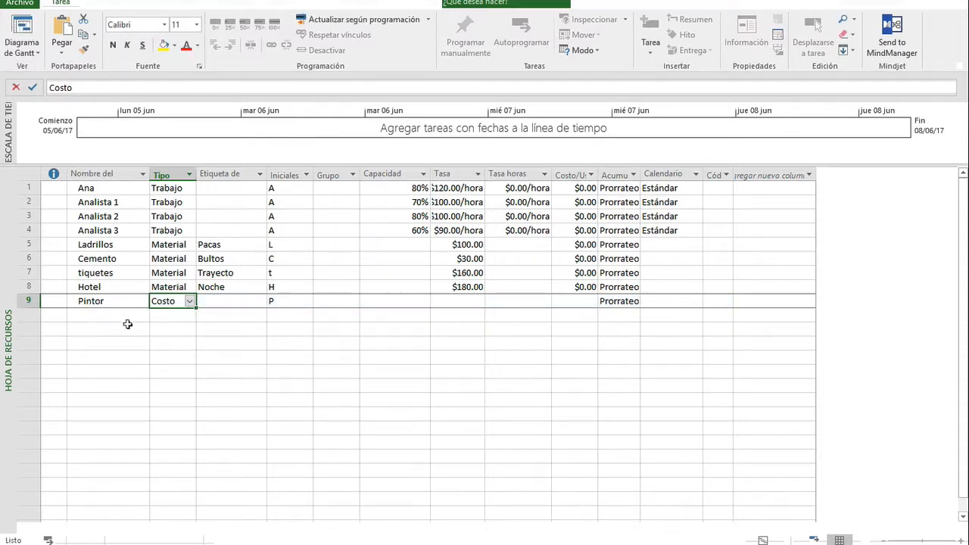
- Highlight the whole Pintor resource row with a yellow background
{"action": "left_click", "coordinate": [25, 301]}
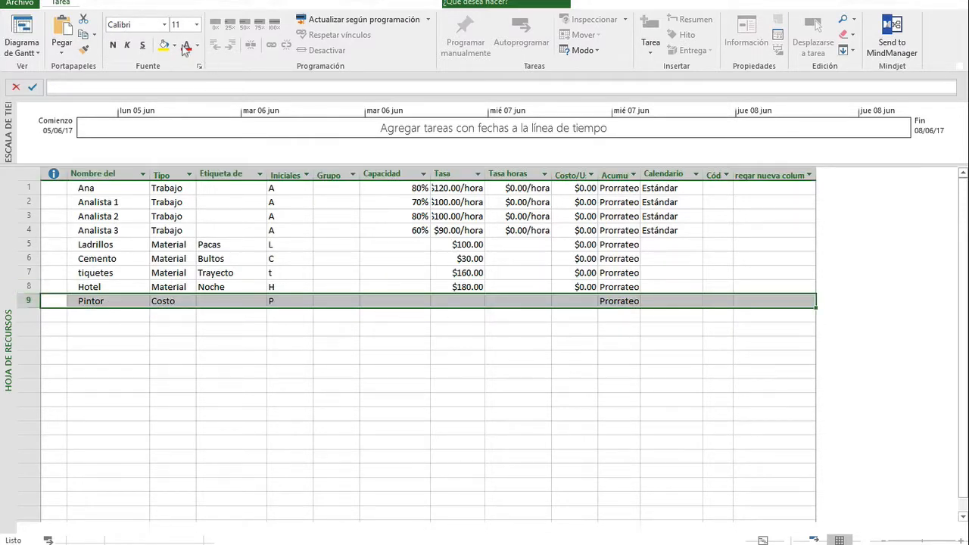
{"action": "left_click", "coordinate": [161, 42]}
{"action": "left_click", "coordinate": [181, 337]}
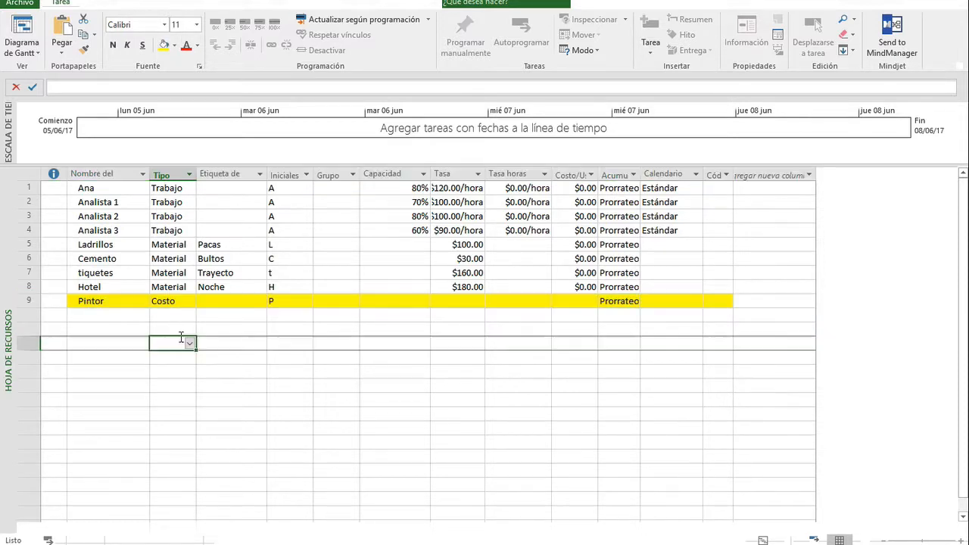
- Delete the Pintor resource row from the resource sheet
{"action": "left_click", "coordinate": [117, 301]}
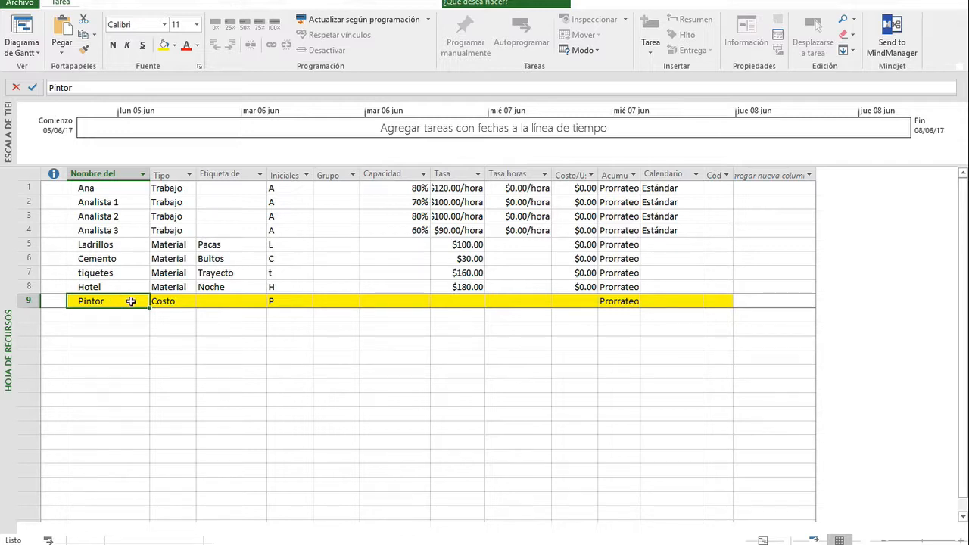
{"action": "left_click", "coordinate": [36, 299]}
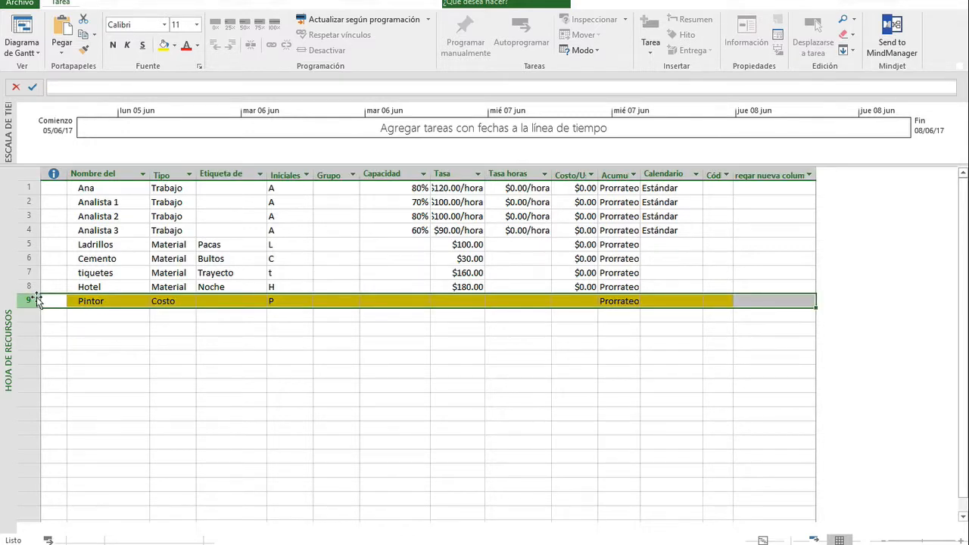
{"action": "key", "text": "Delete"}
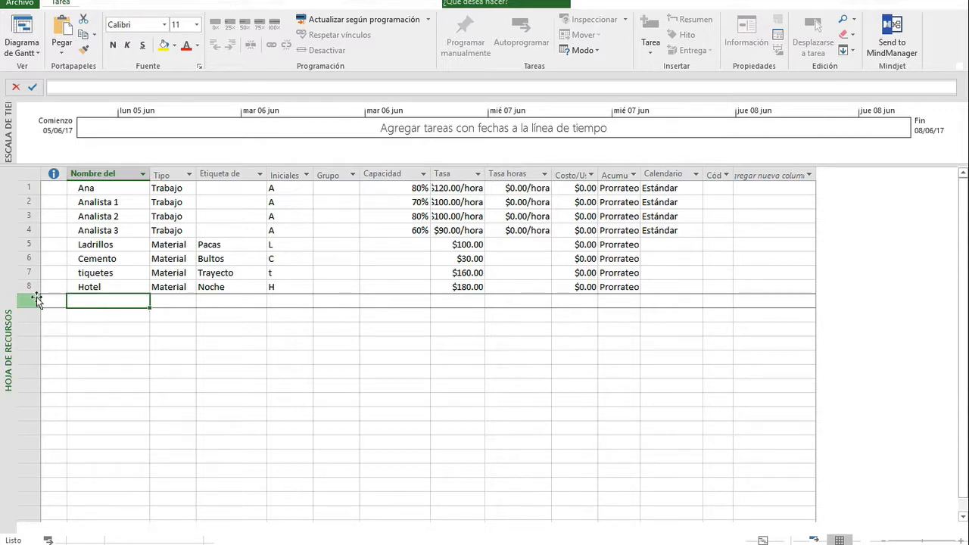
- Add a work resource named Excavadora below Hotel
{"action": "type", "text": "Ex"}
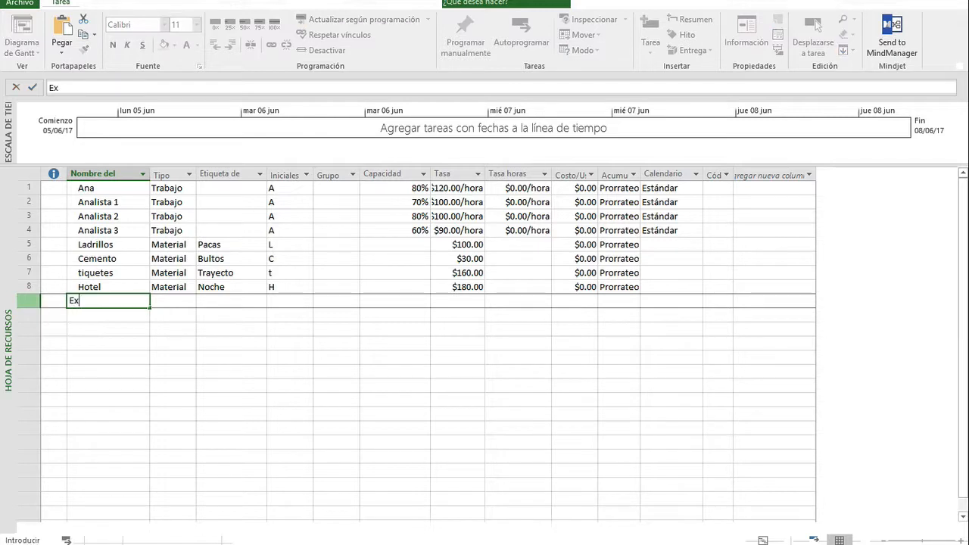
{"action": "type", "text": "cavadora"}
{"action": "key", "text": "Tab"}
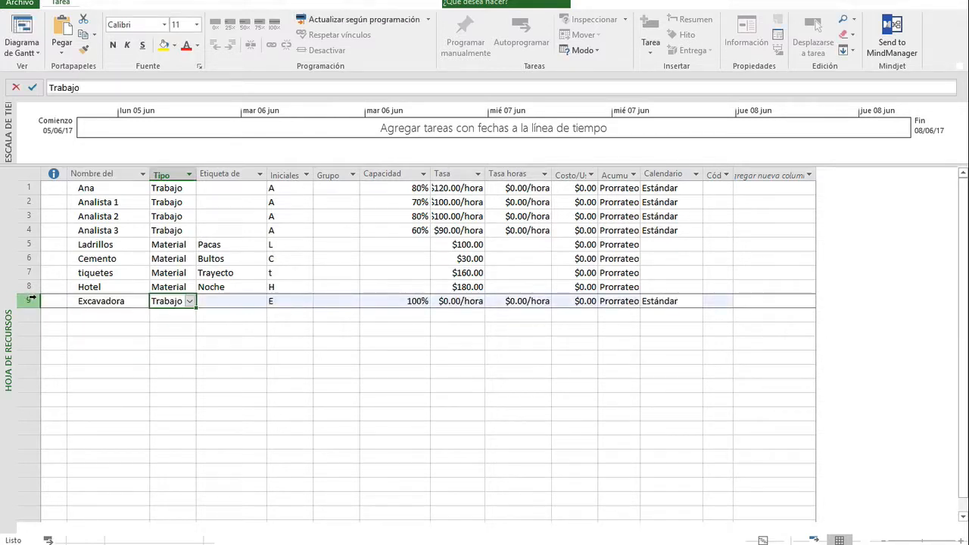
- Make Excavadora a Material resource with the label Hora and a rate of $80
{"action": "type", "text": "Material"}
{"action": "key", "text": "Tab"}
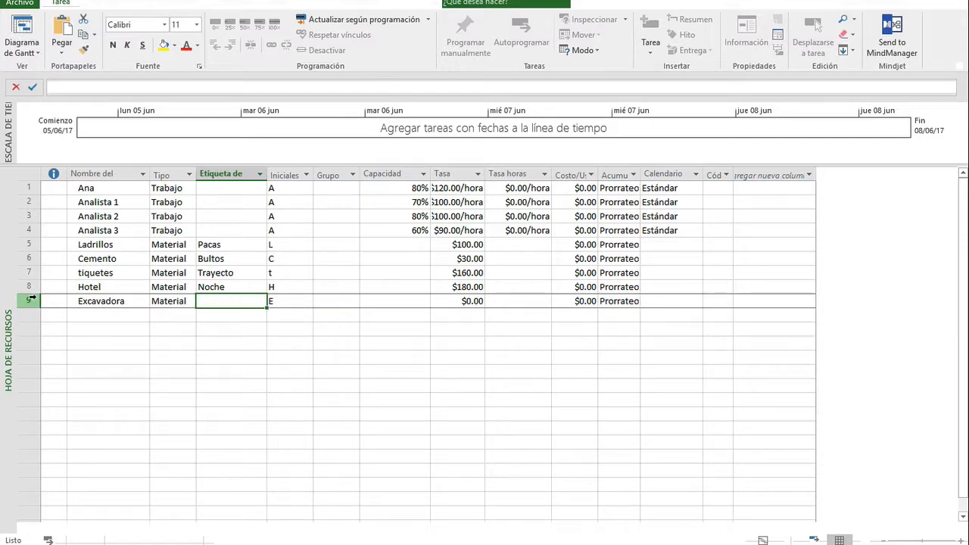
{"action": "type", "text": "Hora"}
{"action": "key", "text": "Tab"}
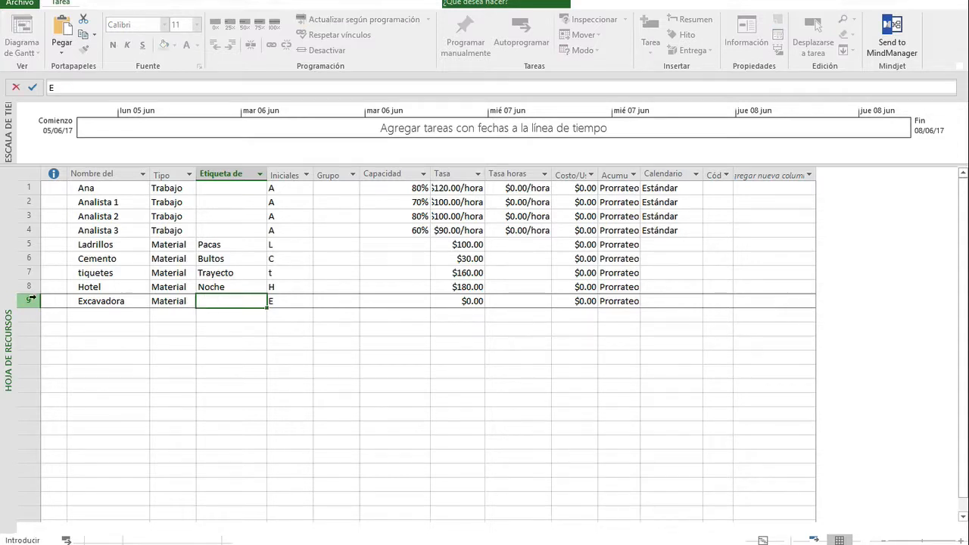
{"action": "key", "text": "Tab"}
{"action": "key", "text": "Tab"}
{"action": "key", "text": "Tab"}
{"action": "type", "text": "80"}
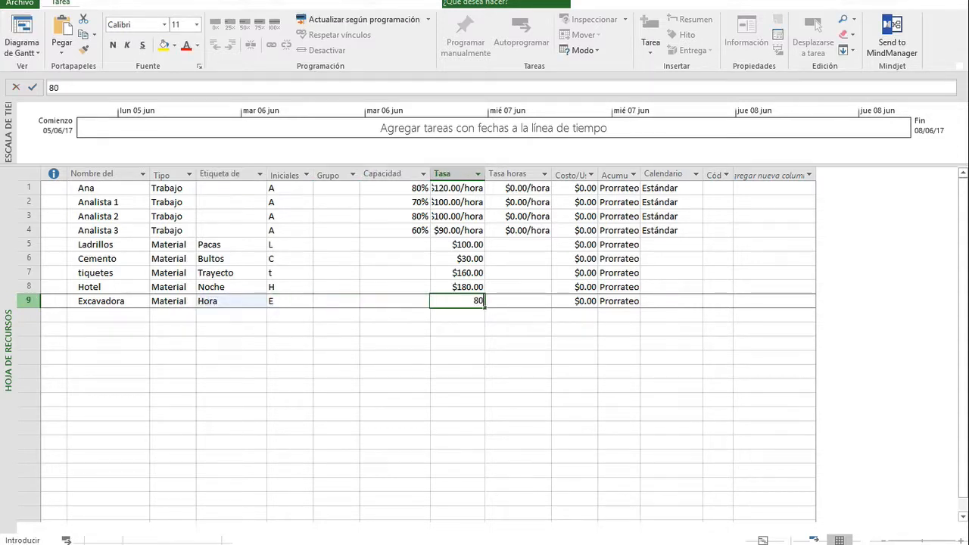
{"action": "key", "text": "Return"}
{"action": "key", "text": "Up"}
{"action": "key", "text": "Up"}
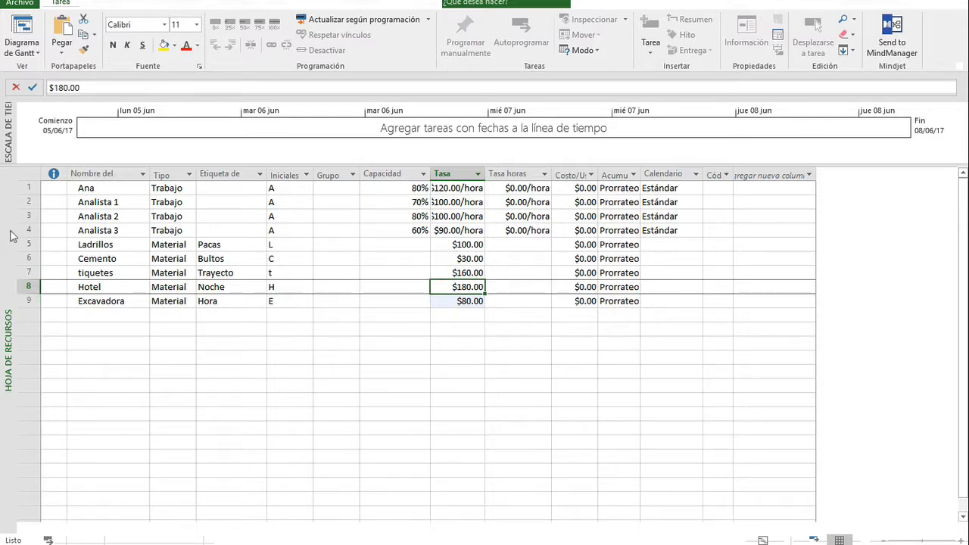
- Switch from the resource sheet to the Gantt chart view and select task a
{"action": "right_click", "coordinate": [15, 231]}
{"action": "left_click", "coordinate": [83, 254]}
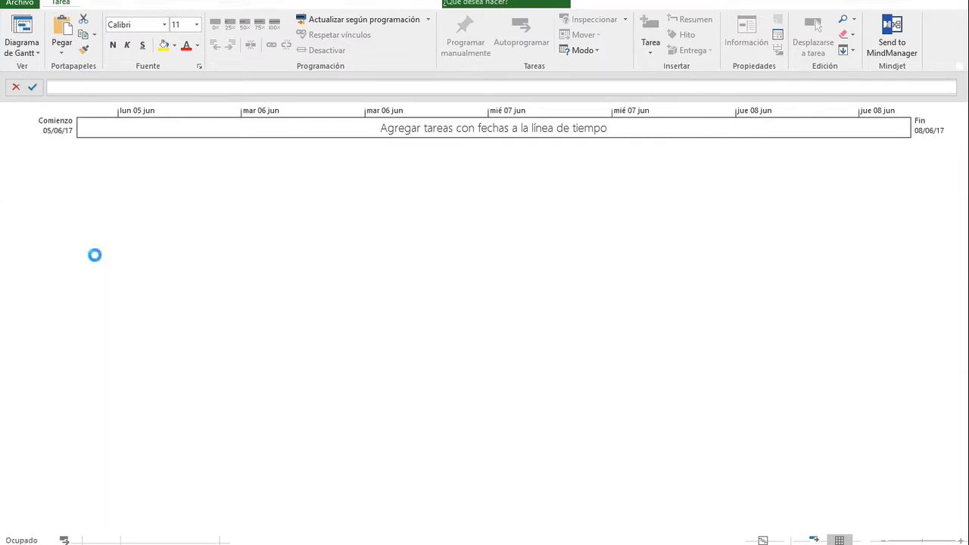
{"action": "left_click", "coordinate": [186, 246]}
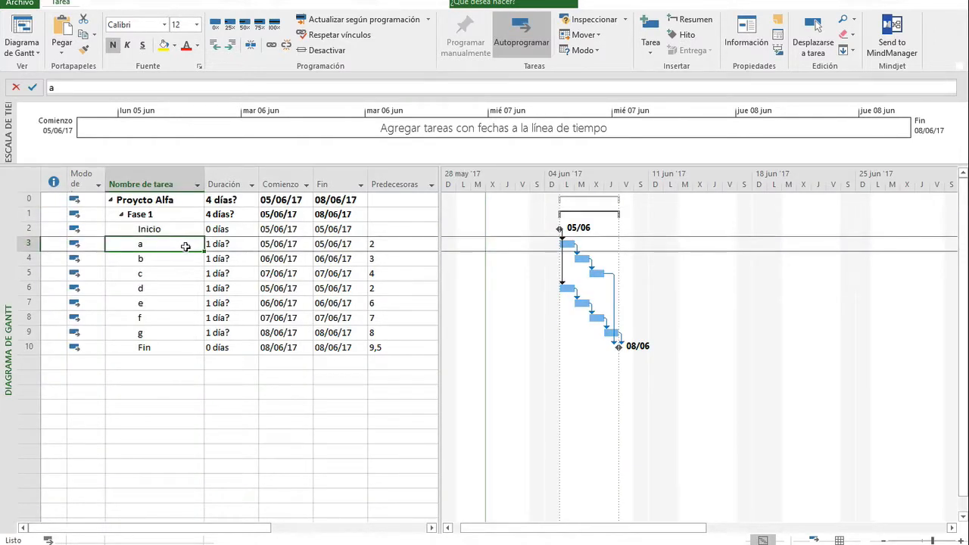
- Try the Unidades fijas and Trabajo fijo task types in task a's advanced information, discarding the changes
{"action": "double_click", "coordinate": [186, 247]}
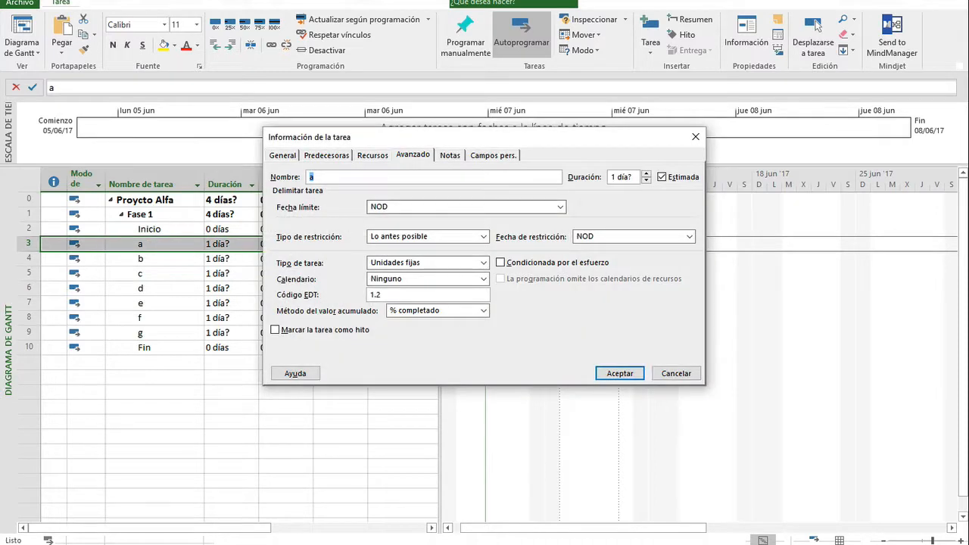
{"action": "left_click", "coordinate": [420, 157]}
{"action": "left_click", "coordinate": [484, 263]}
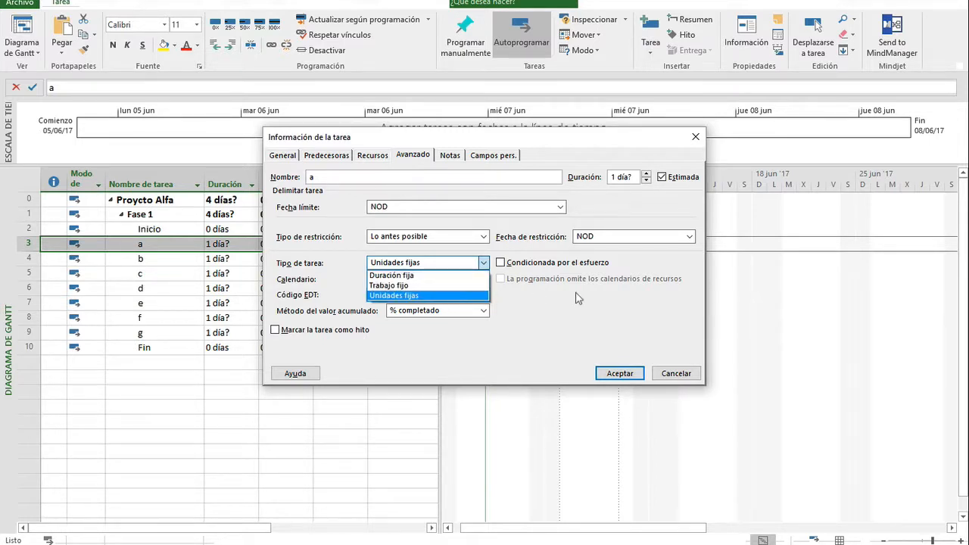
{"action": "left_click", "coordinate": [455, 297]}
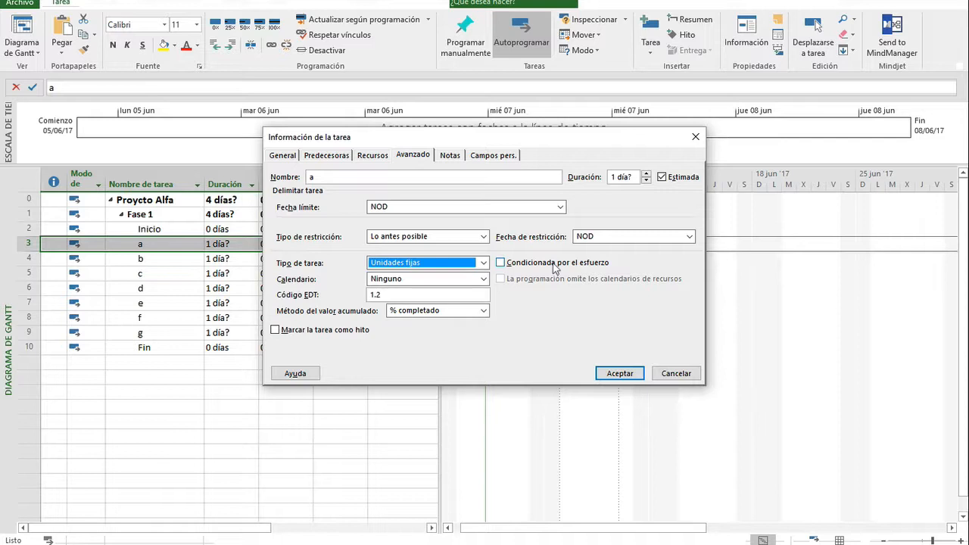
{"action": "left_click", "coordinate": [469, 263]}
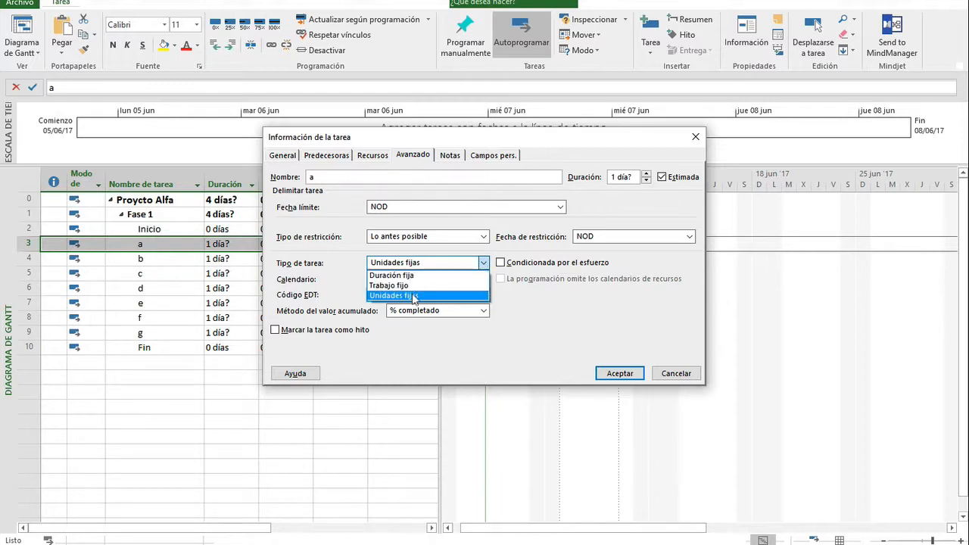
{"action": "left_click", "coordinate": [413, 295]}
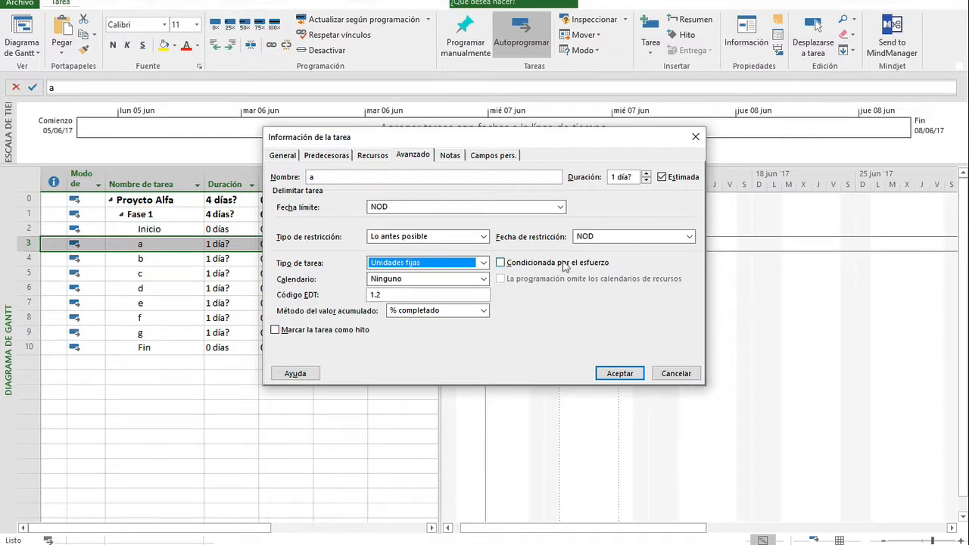
{"action": "left_click", "coordinate": [483, 264]}
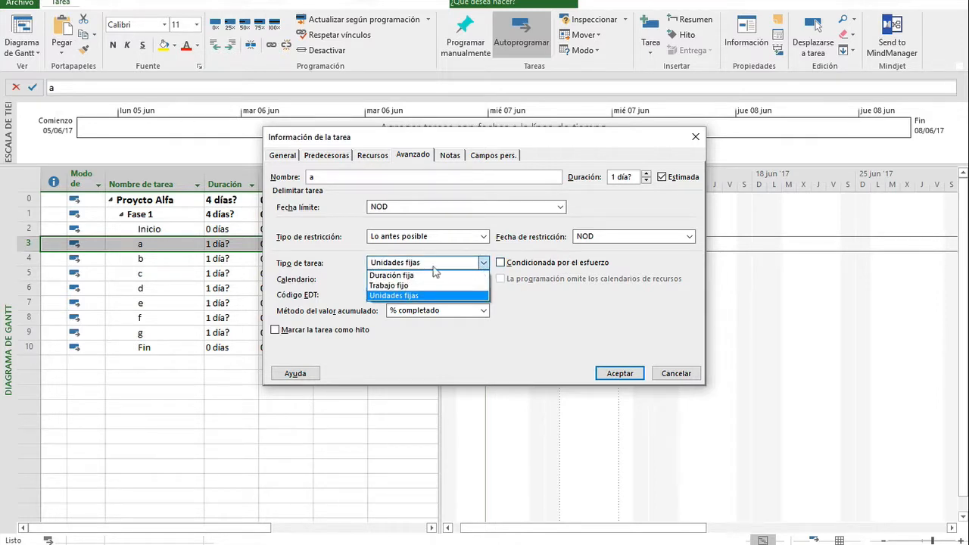
{"action": "left_click", "coordinate": [411, 287]}
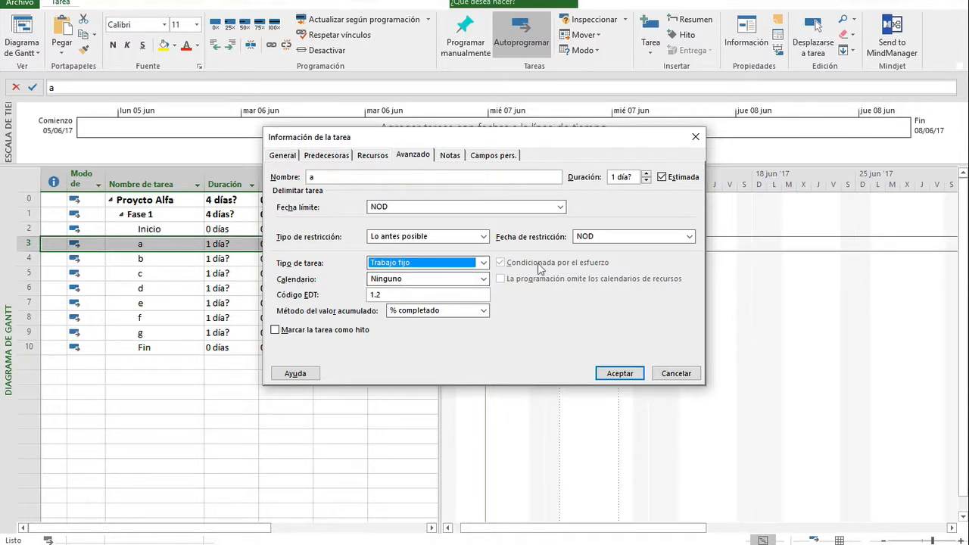
{"action": "left_click", "coordinate": [678, 373]}
- Set the task type of tasks a, b and c together to Trabajo fijo
{"action": "left_click", "coordinate": [165, 271]}
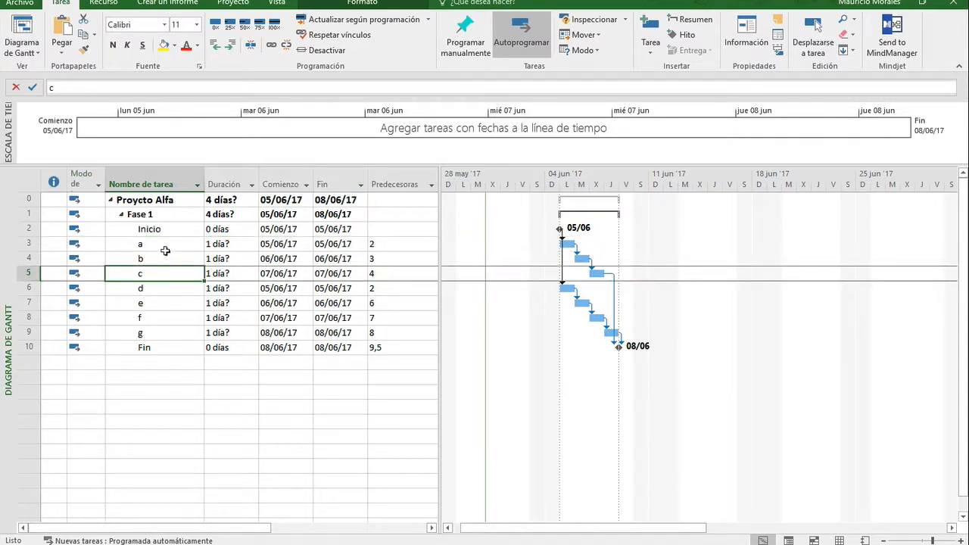
{"action": "left_click", "coordinate": [165, 250], "text": "shift"}
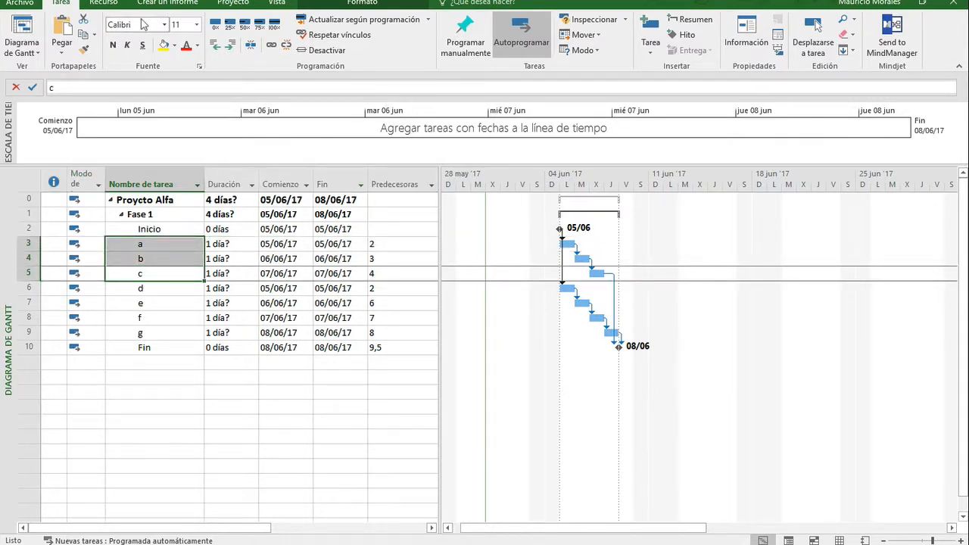
{"action": "left_click", "coordinate": [746, 43]}
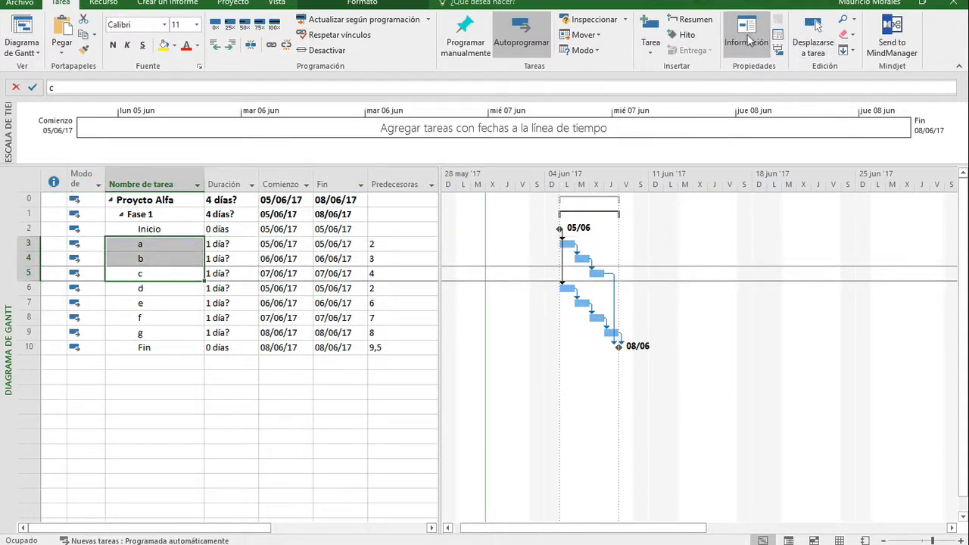
{"action": "left_click", "coordinate": [413, 156]}
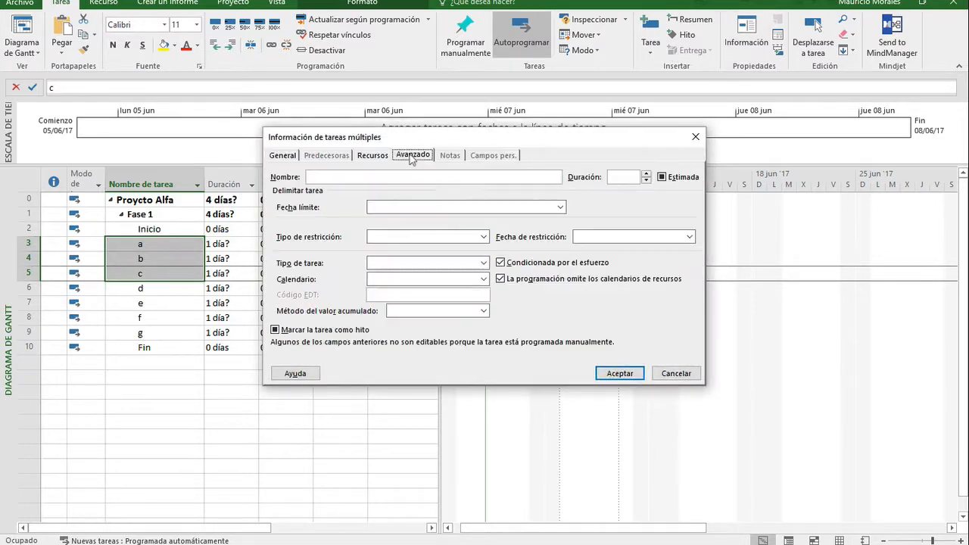
{"action": "left_click", "coordinate": [483, 263]}
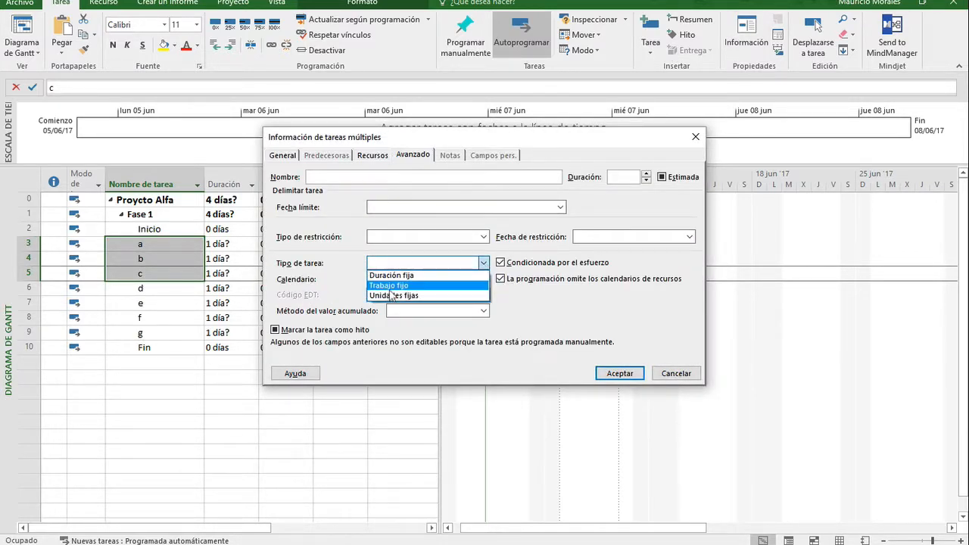
{"action": "left_click", "coordinate": [388, 286]}
{"action": "left_click", "coordinate": [619, 373]}
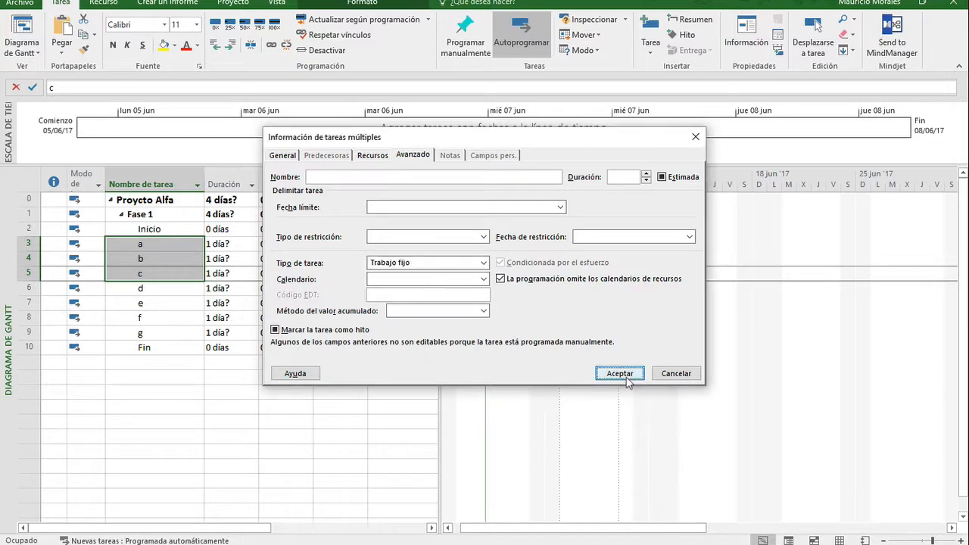
- Set the task type of tasks d to g to Unidades fijas and clear their Condicionada por el esfuerzo option
{"action": "left_click_drag", "start_coordinate": [191, 292], "coordinate": [185, 332]}
{"action": "left_click", "coordinate": [746, 45]}
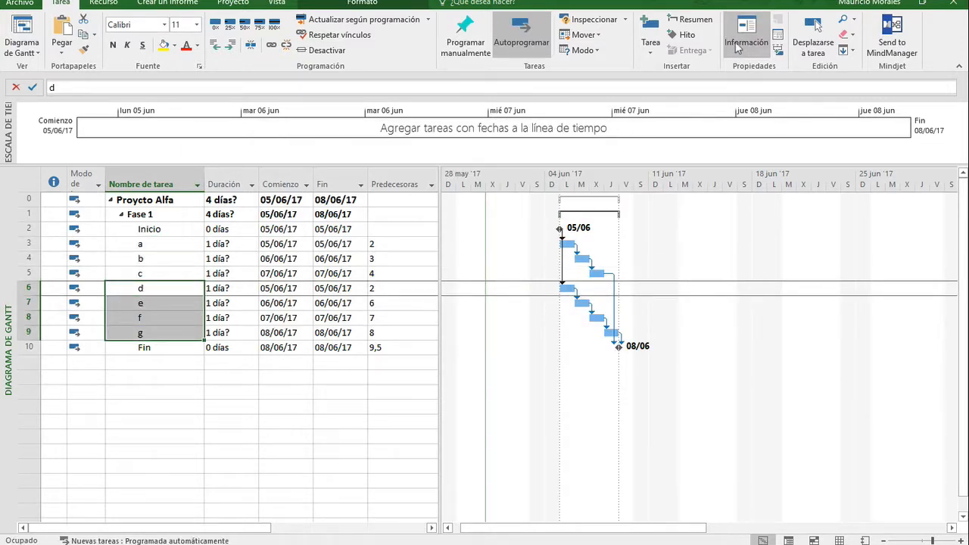
{"action": "left_click", "coordinate": [413, 155]}
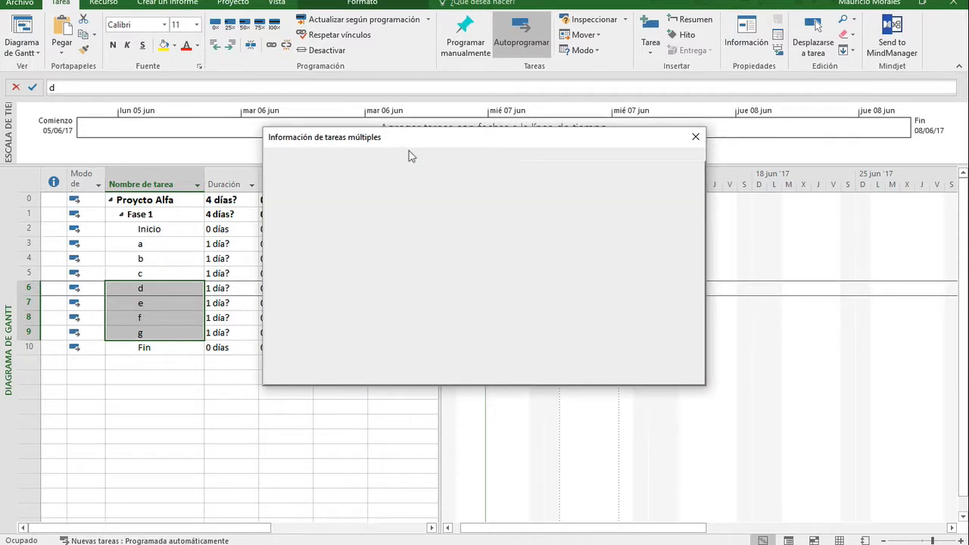
{"action": "left_click", "coordinate": [482, 263]}
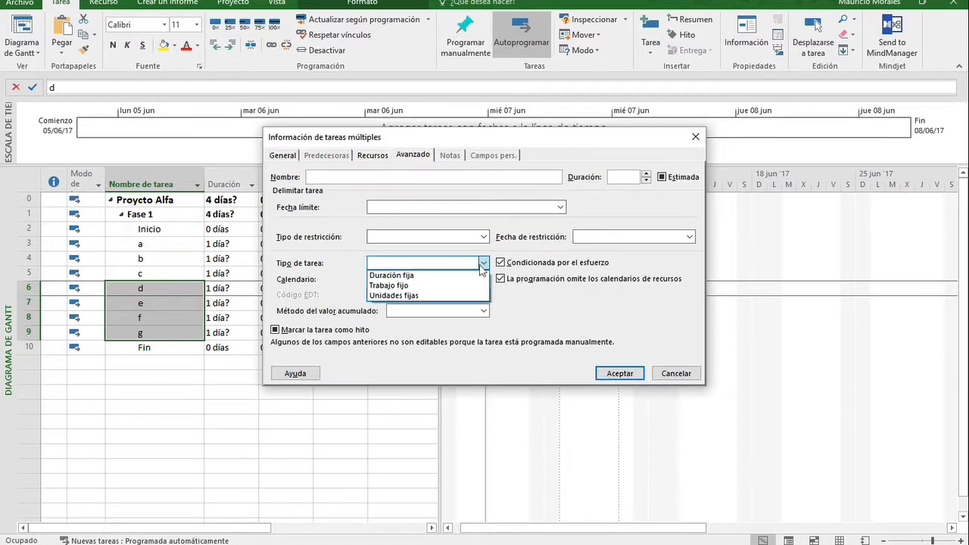
{"action": "left_click", "coordinate": [421, 297]}
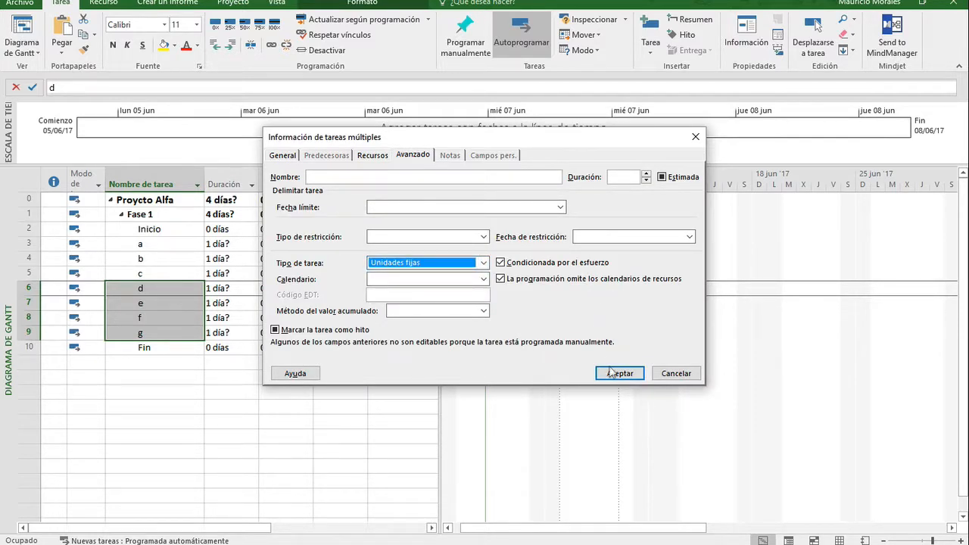
{"action": "left_click", "coordinate": [590, 265]}
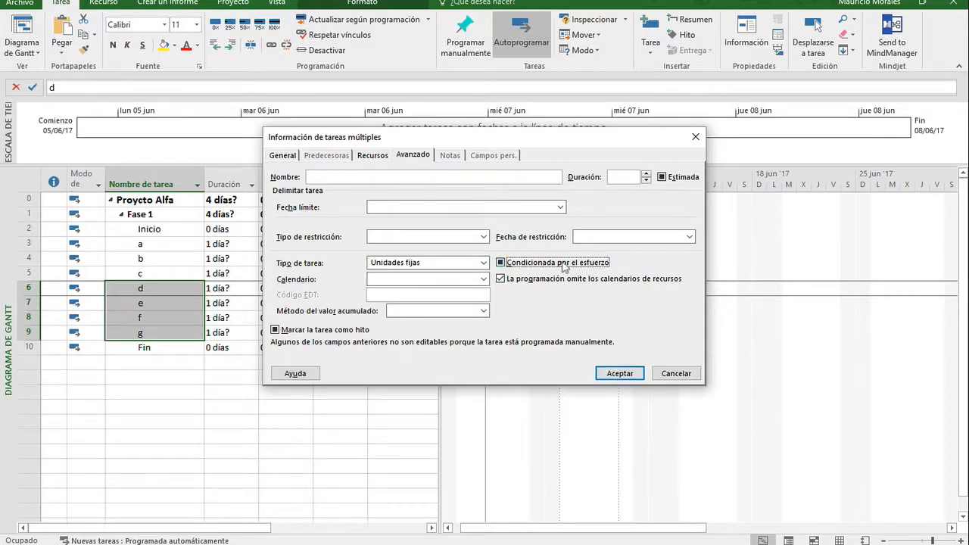
{"action": "left_click", "coordinate": [534, 262]}
{"action": "left_click", "coordinate": [620, 373]}
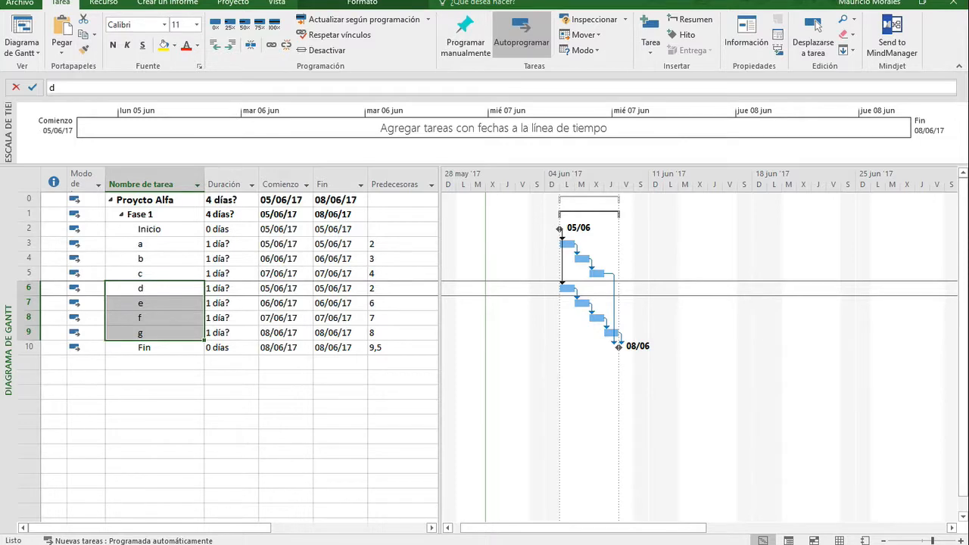
- Review the resources available for assignment to tasks d to g without assigning any
{"action": "key", "text": "alt+F10"}
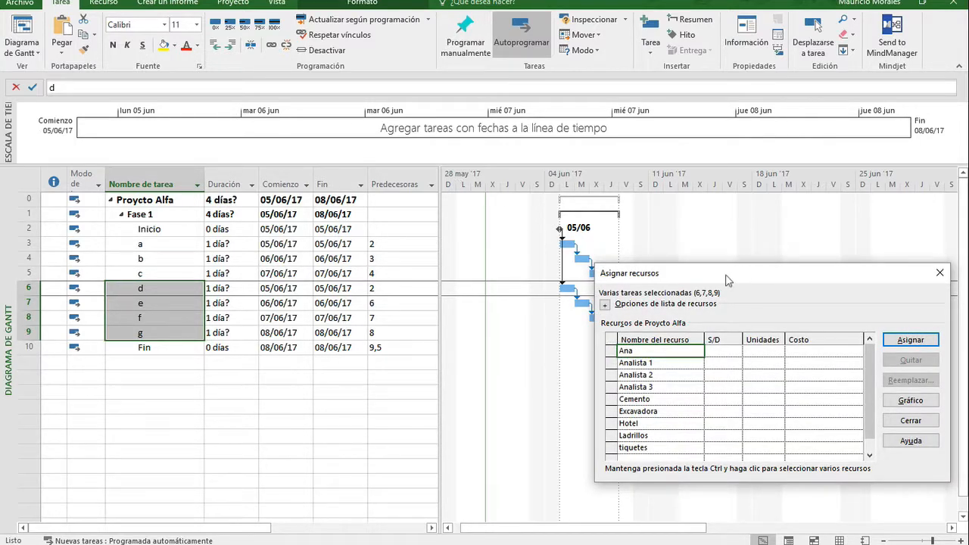
{"action": "left_click_drag", "start_coordinate": [725, 275], "coordinate": [602, 252]}
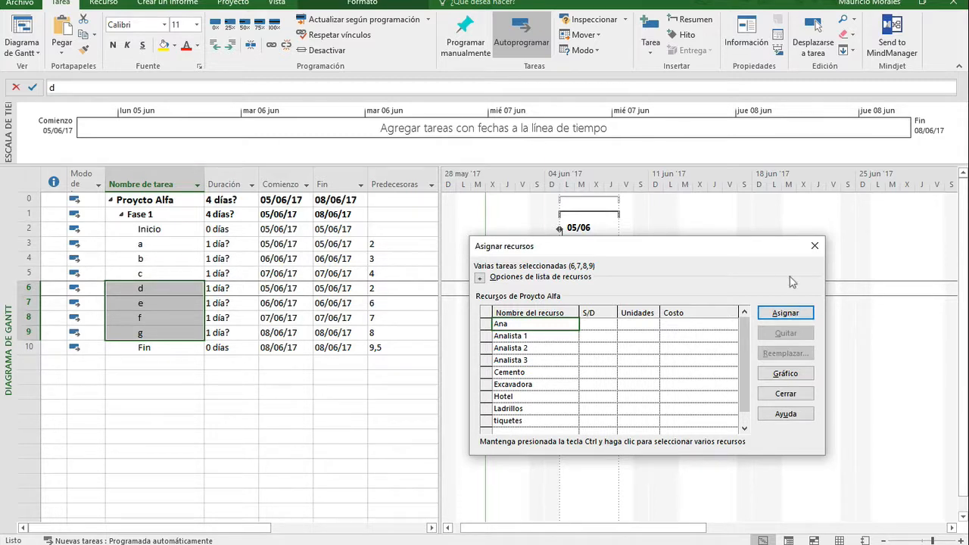
{"action": "left_click", "coordinate": [815, 247]}
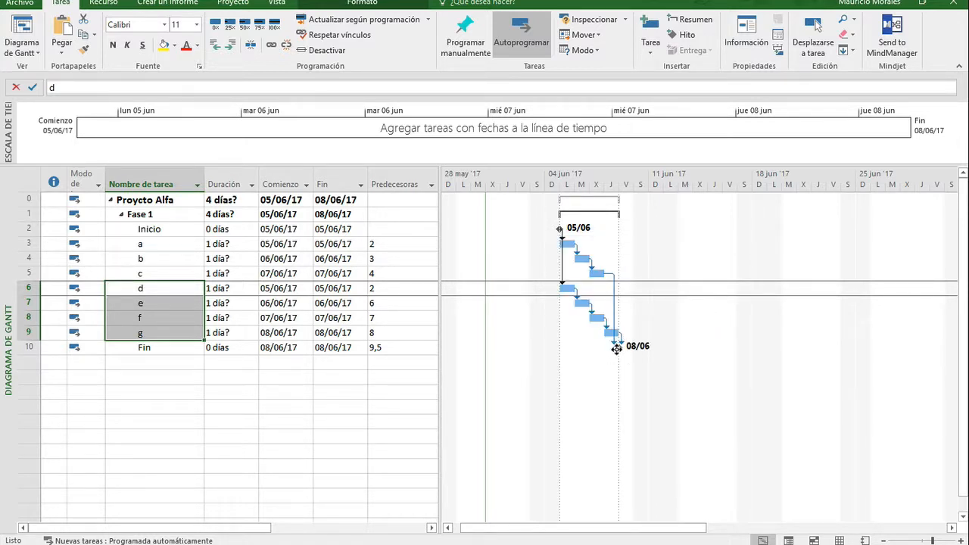
- Highlight the predecessors and the driving predecessors of task b in the Gantt chart
{"action": "mouse_move", "coordinate": [617, 348]}
{"action": "left_click", "coordinate": [285, 4]}
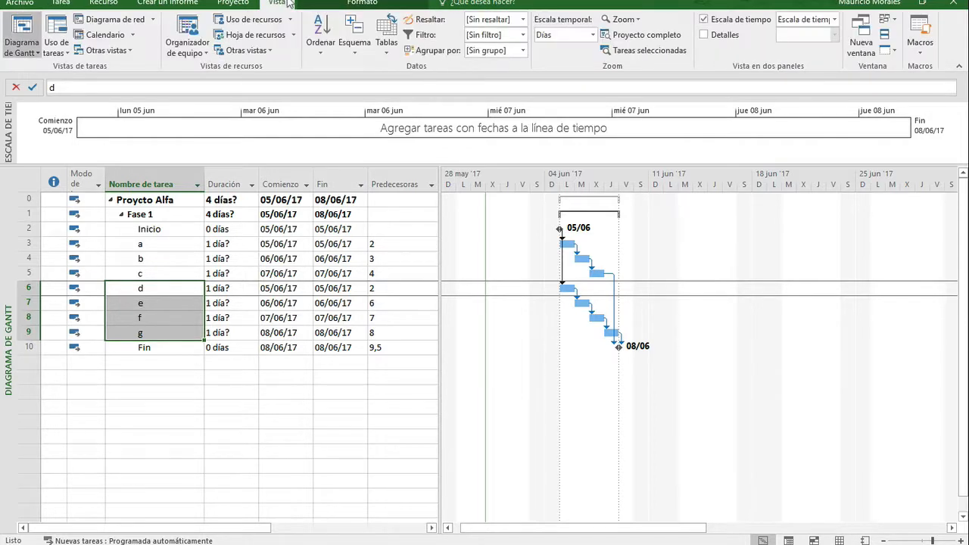
{"action": "left_click", "coordinate": [373, 5]}
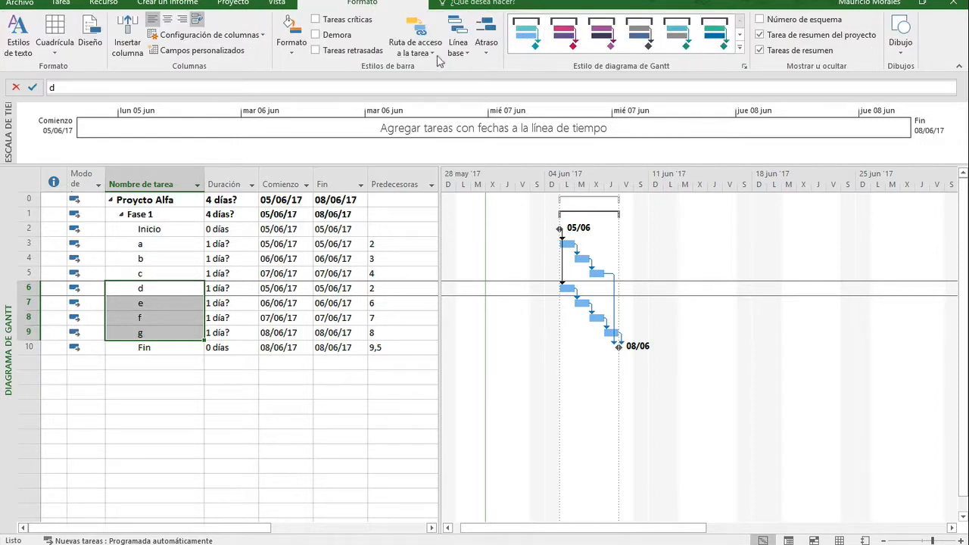
{"action": "left_click", "coordinate": [168, 258]}
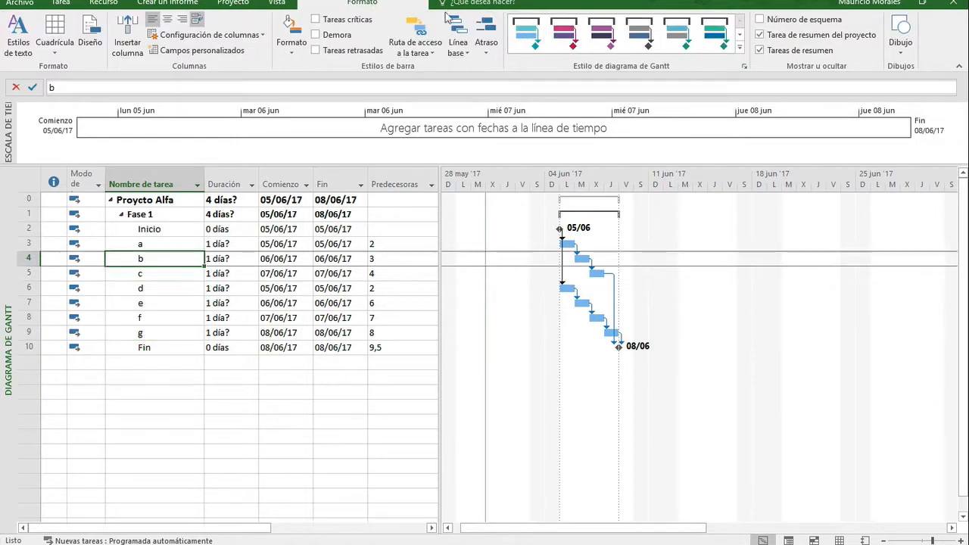
{"action": "left_click", "coordinate": [414, 32]}
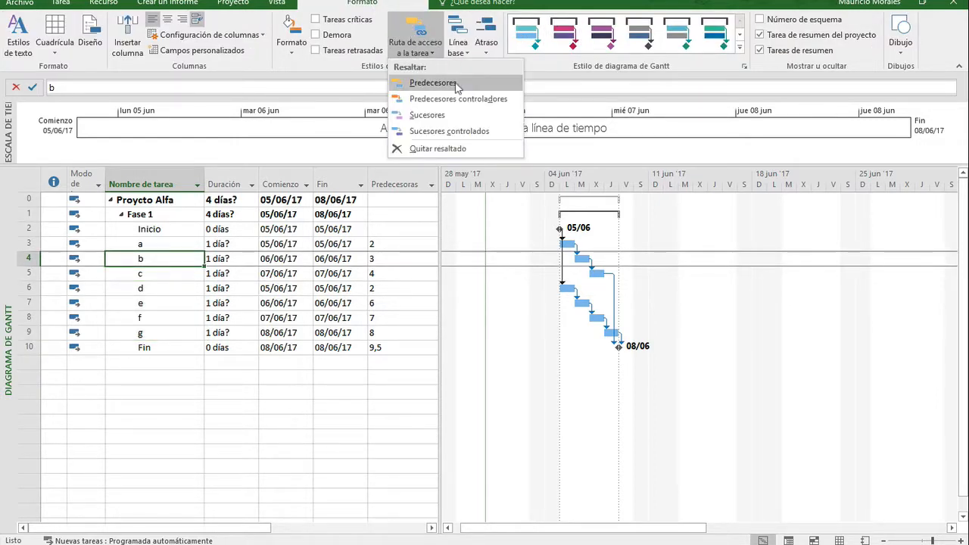
{"action": "left_click", "coordinate": [456, 83]}
{"action": "left_click", "coordinate": [418, 42]}
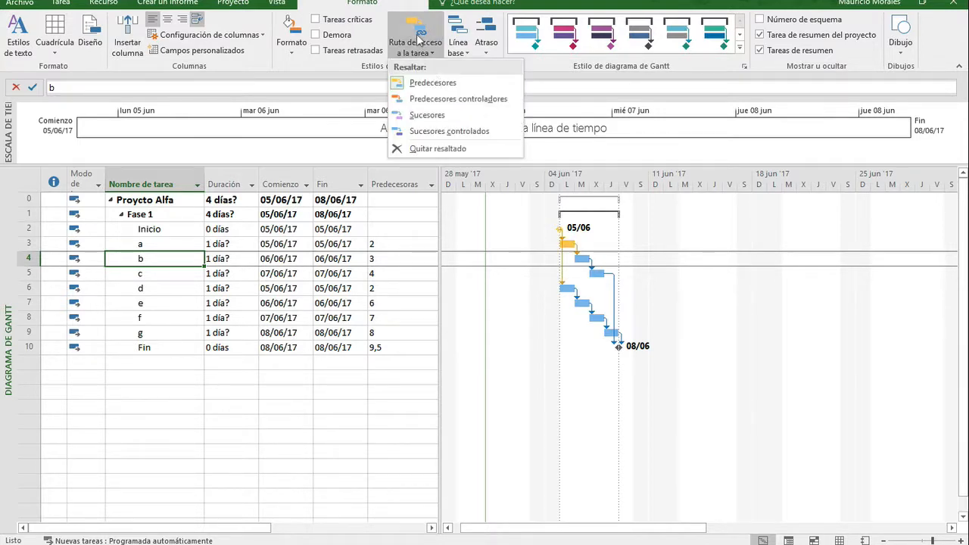
{"action": "left_click", "coordinate": [442, 102]}
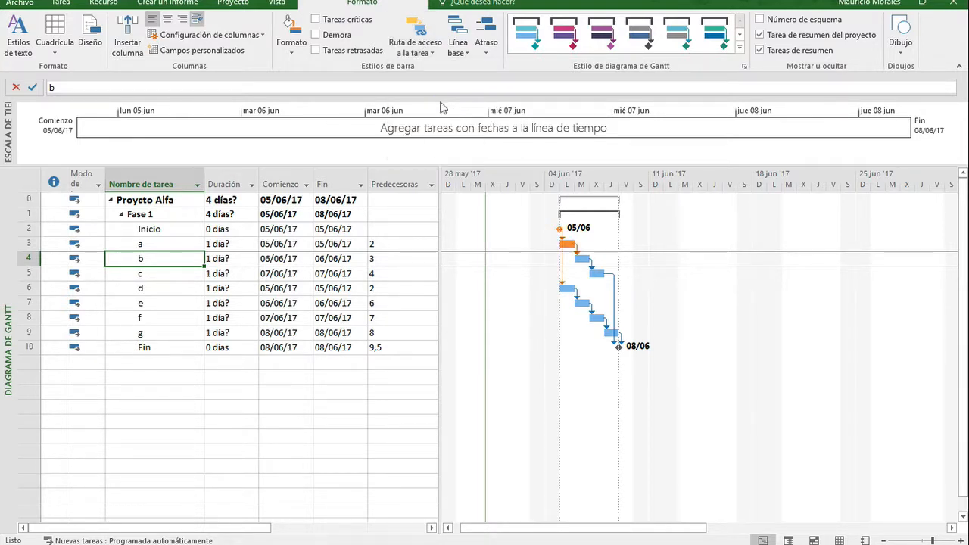
- Highlight the successors of task b as well, and remove all task path highlighting from the chart
{"action": "left_click", "coordinate": [421, 33]}
{"action": "left_click", "coordinate": [445, 115]}
{"action": "left_click", "coordinate": [421, 45]}
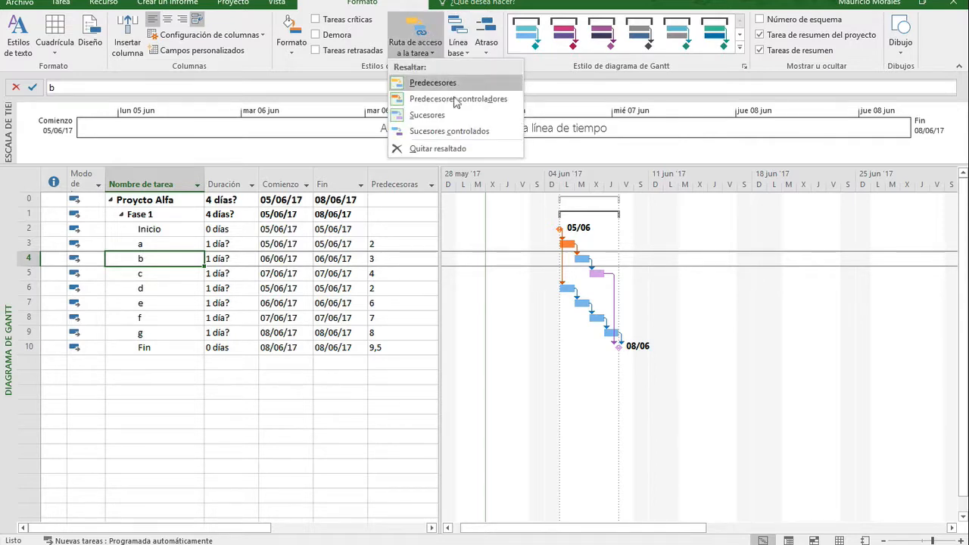
{"action": "left_click", "coordinate": [458, 150]}
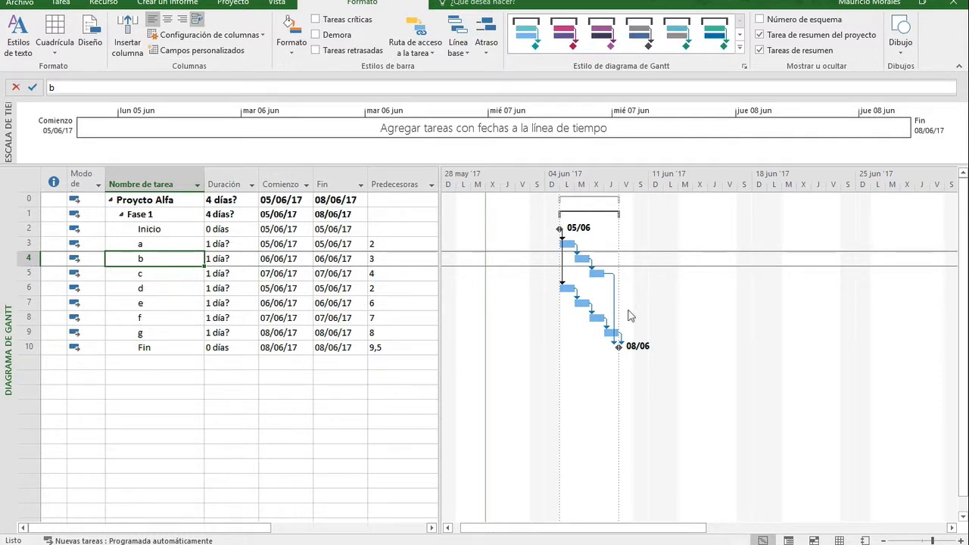
- Check the Trabajo and Material types in the resource sheet and add a resource named operador excavadora below Excavadora
{"action": "right_click", "coordinate": [9, 222]}
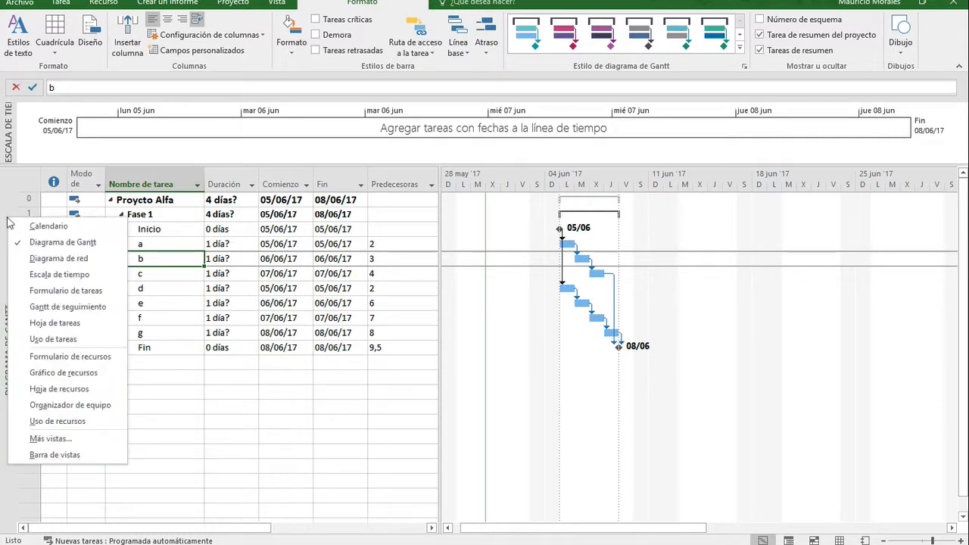
{"action": "left_click", "coordinate": [85, 388]}
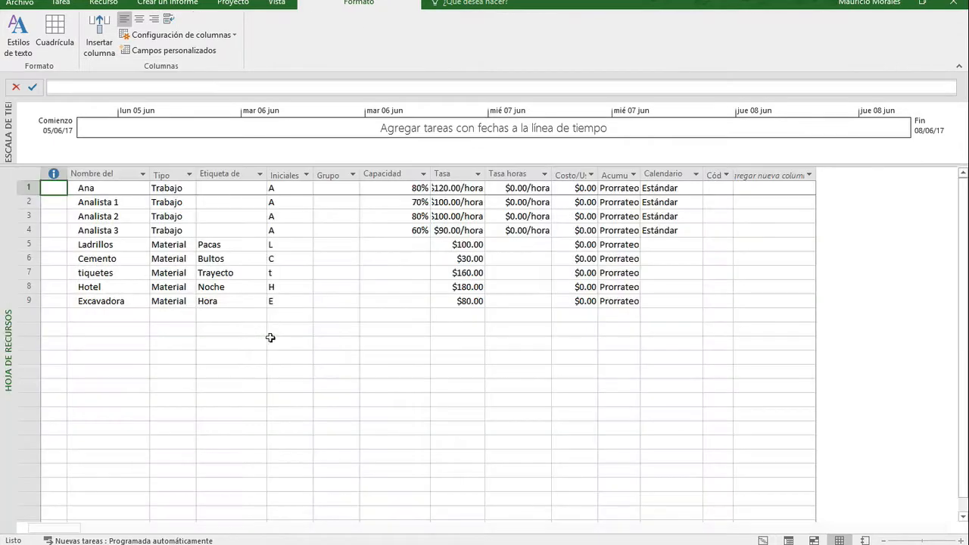
{"action": "left_click_drag", "start_coordinate": [175, 231], "coordinate": [177, 189]}
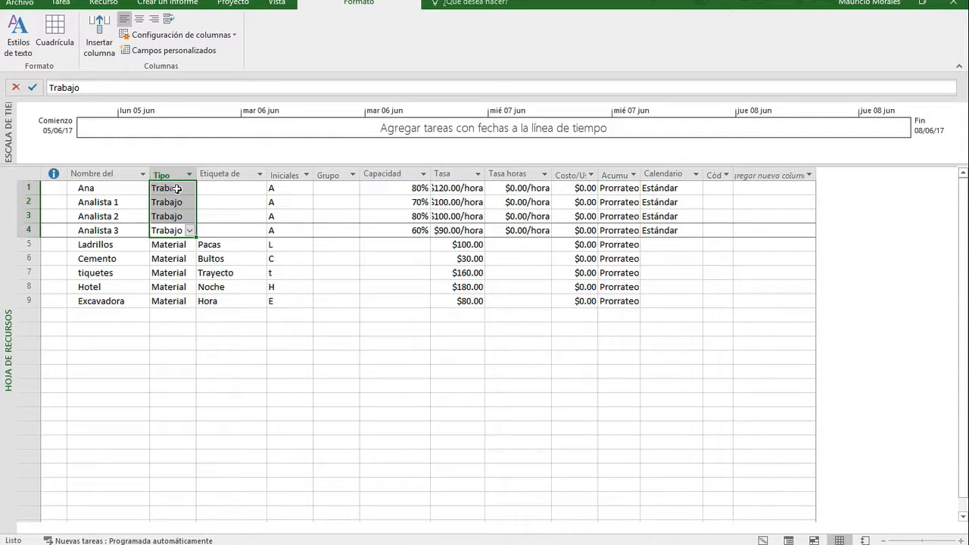
{"action": "left_click", "coordinate": [182, 305]}
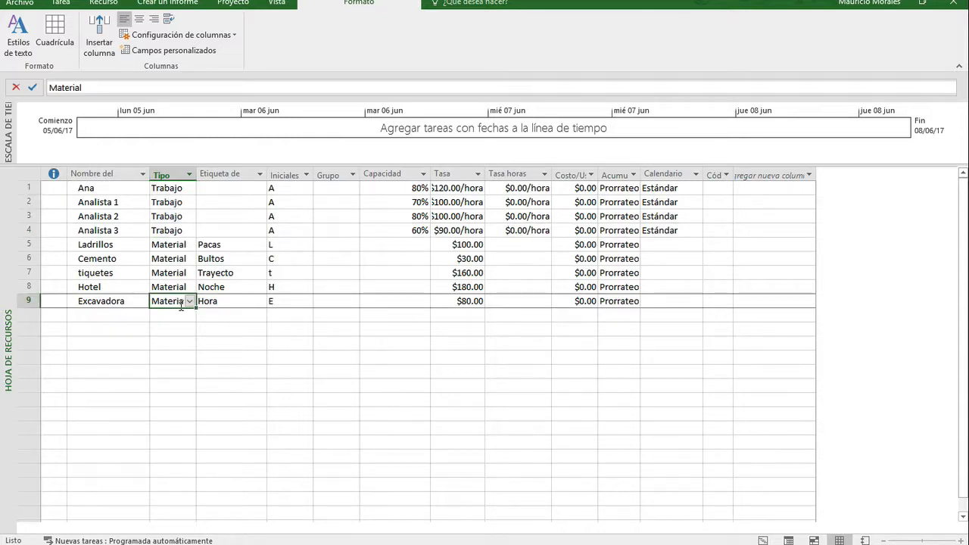
{"action": "left_click", "coordinate": [105, 318]}
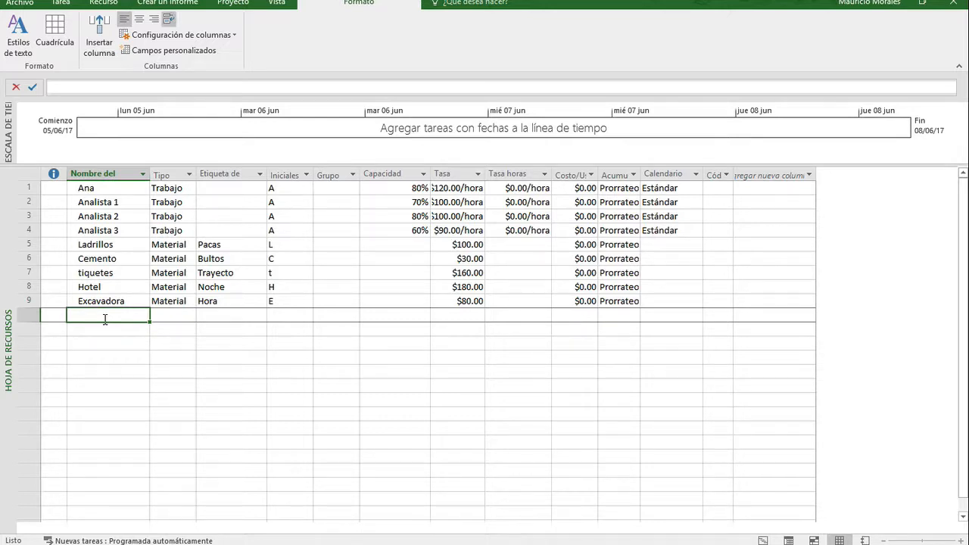
{"action": "type", "text": "opprador R"}
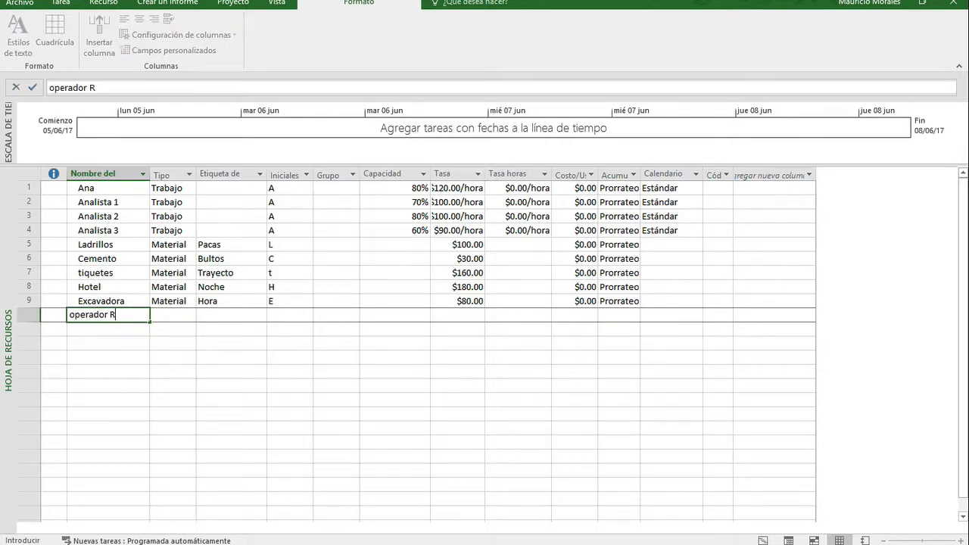
{"action": "key", "text": "BackSpace"}
{"action": "type", "text": "excavadora"}
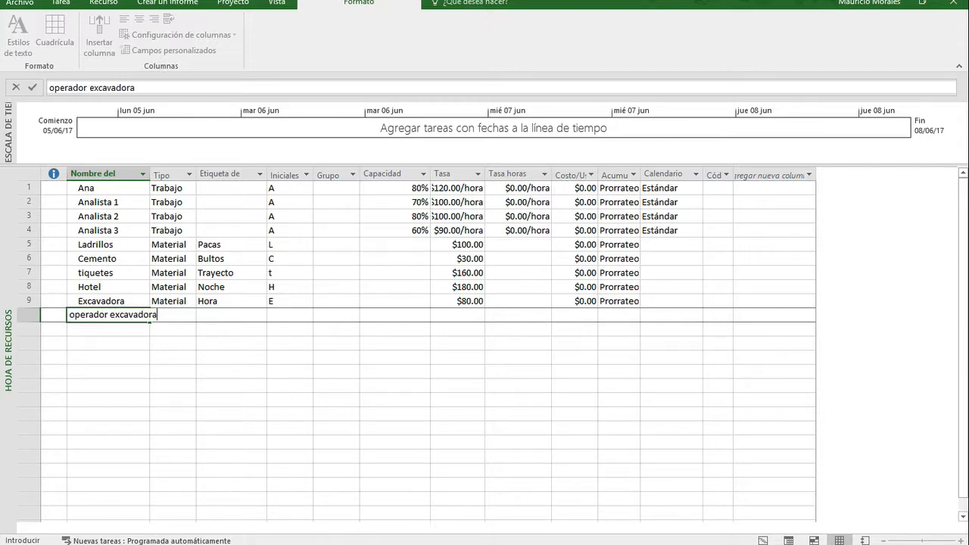
- Set the standard rate of the operador excavadora resource to $40.00/hora
{"action": "key", "text": "Tab"}
{"action": "key", "text": "Tab"}
{"action": "key", "text": "Tab"}
{"action": "key", "text": "Tab"}
{"action": "key", "text": "Tab"}
{"action": "key", "text": "Tab"}
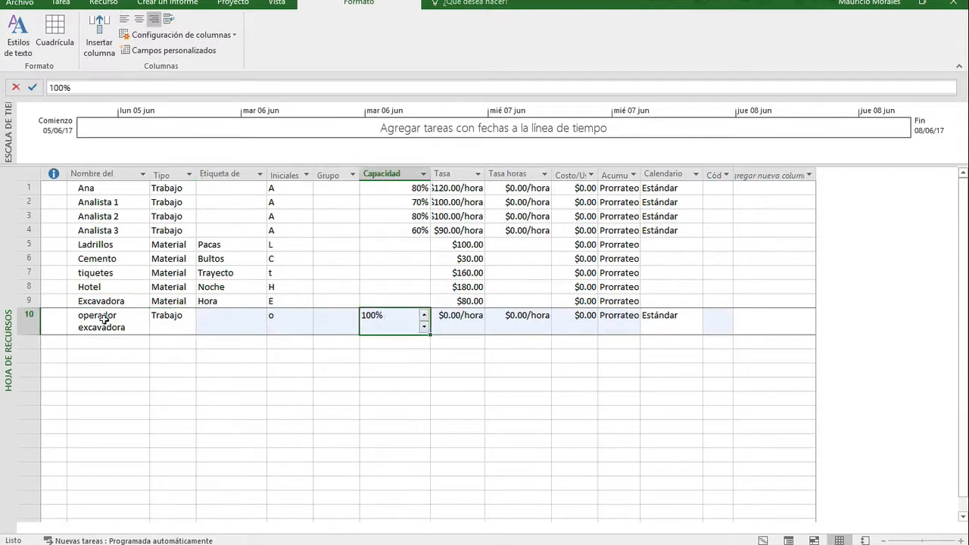
{"action": "type", "text": "40"}
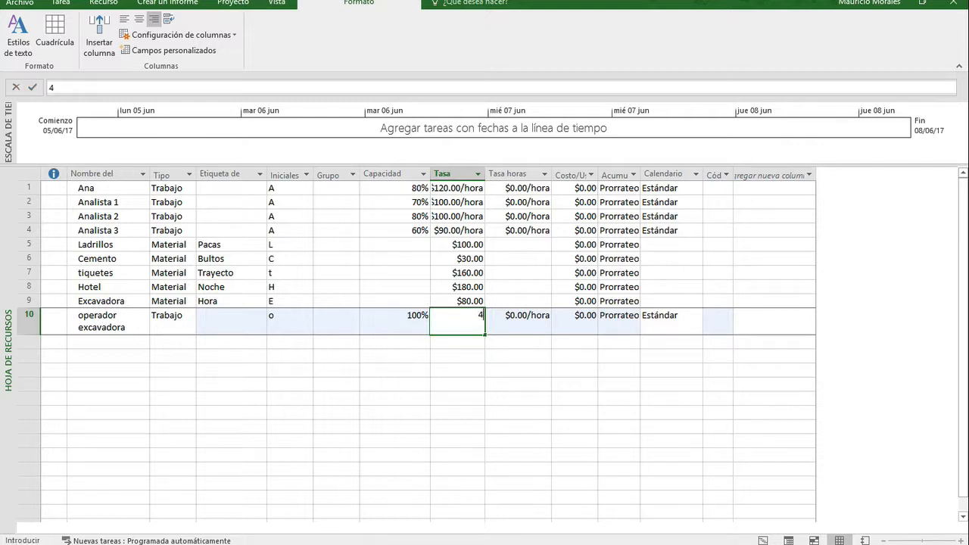
{"action": "key", "text": "Return"}
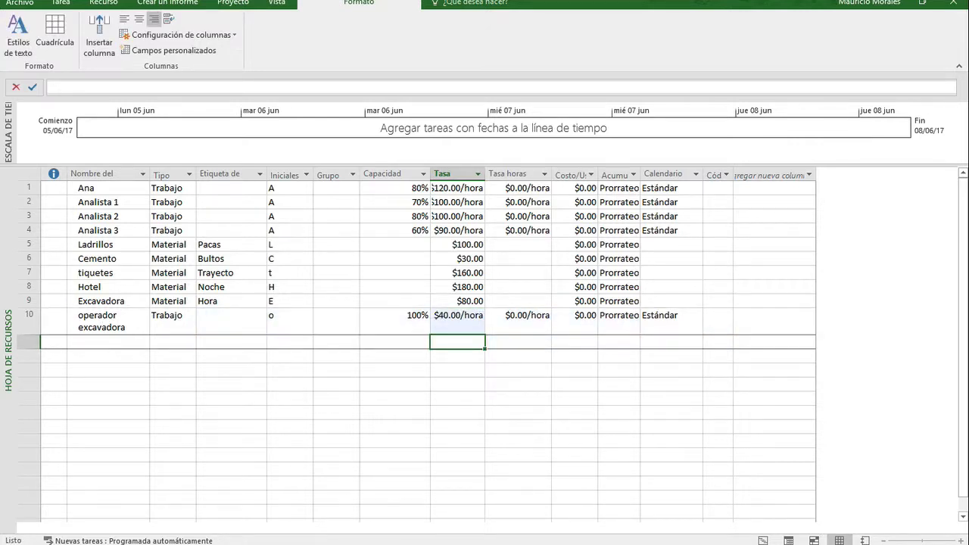
- Return to the Gantt chart and open the resource assignment window, placed clear of the task rows, with tasks a, b and c selected
{"action": "right_click", "coordinate": [10, 239]}
{"action": "left_click", "coordinate": [45, 199]}
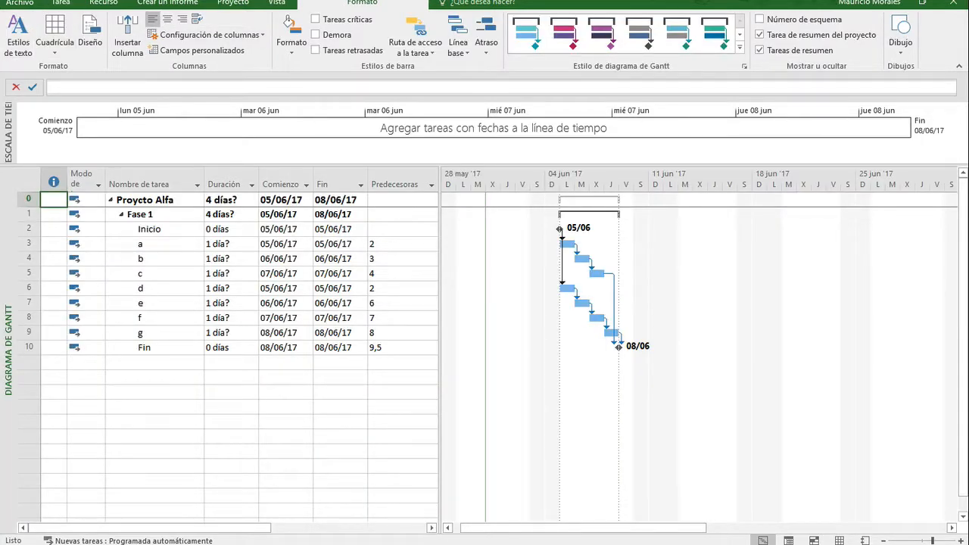
{"action": "key", "text": "alt+F10"}
{"action": "left_click_drag", "start_coordinate": [718, 279], "coordinate": [657, 374]}
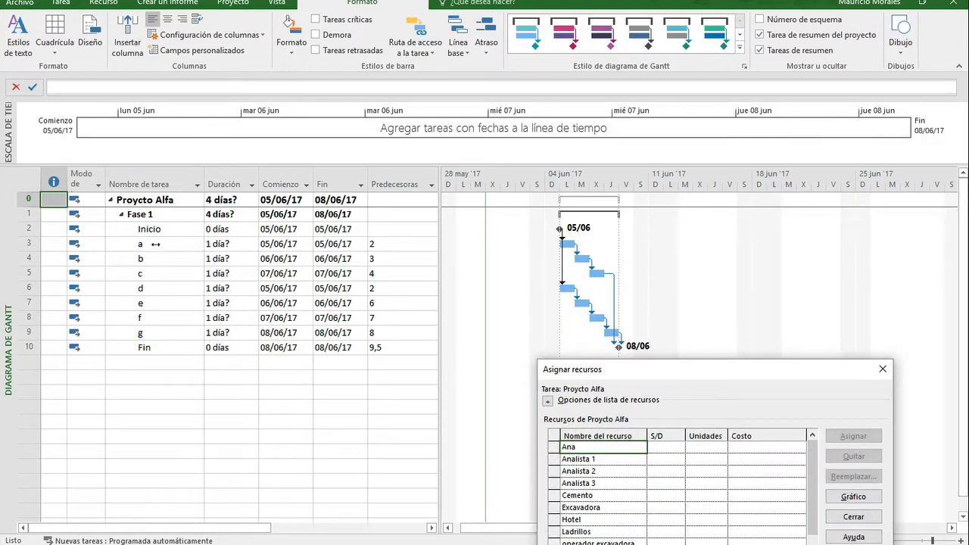
{"action": "left_click_drag", "start_coordinate": [155, 246], "coordinate": [156, 276]}
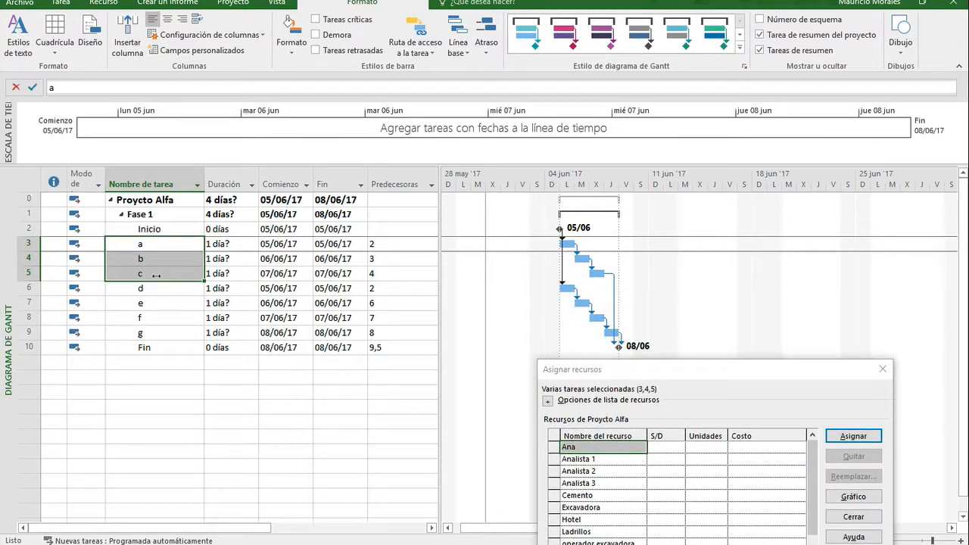
- Insert a Trabajo column before the Comienzo column of the task table
{"action": "left_click", "coordinate": [274, 184]}
{"action": "right_click", "coordinate": [272, 184]}
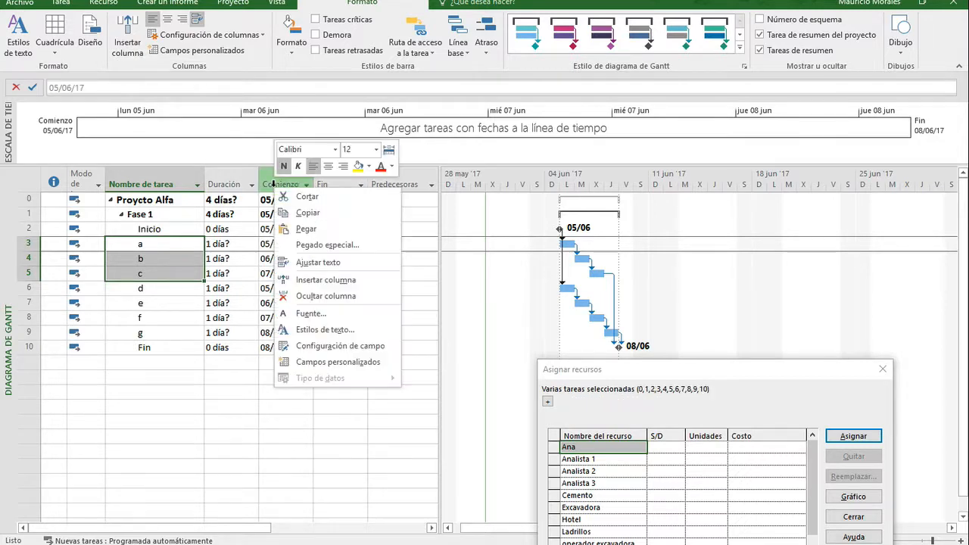
{"action": "left_click", "coordinate": [322, 279]}
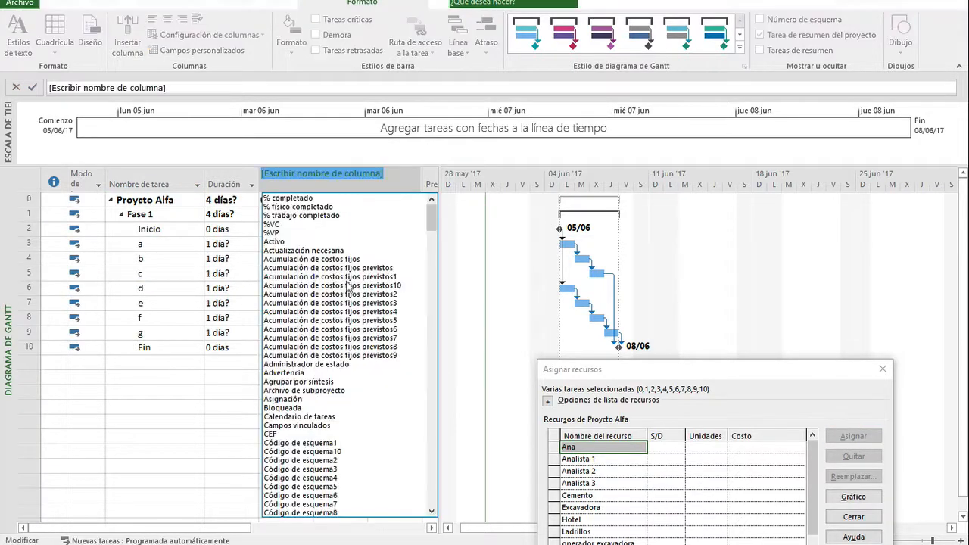
{"action": "type", "text": "Trabajo"}
{"action": "key", "text": "Return"}
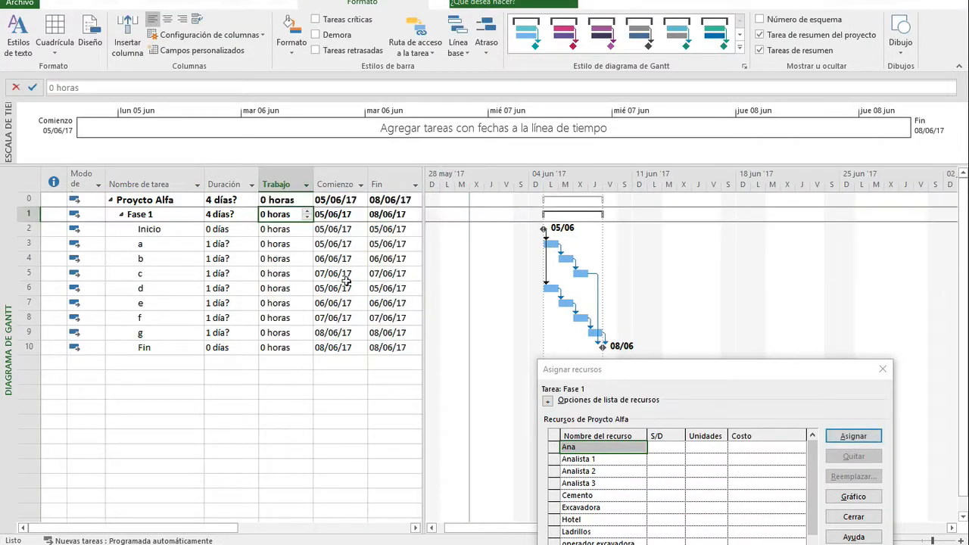
- Insert another Comienzo column between Trabajo and the existing Comienzo column
{"action": "right_click", "coordinate": [340, 182]}
{"action": "left_click", "coordinate": [401, 279]}
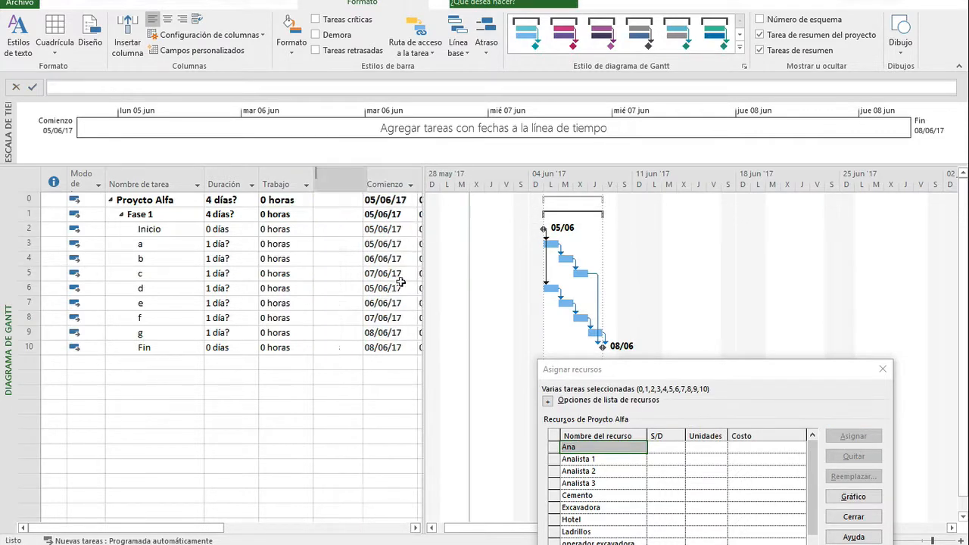
{"action": "type", "text": "comienzo"}
{"action": "key", "text": "Return"}
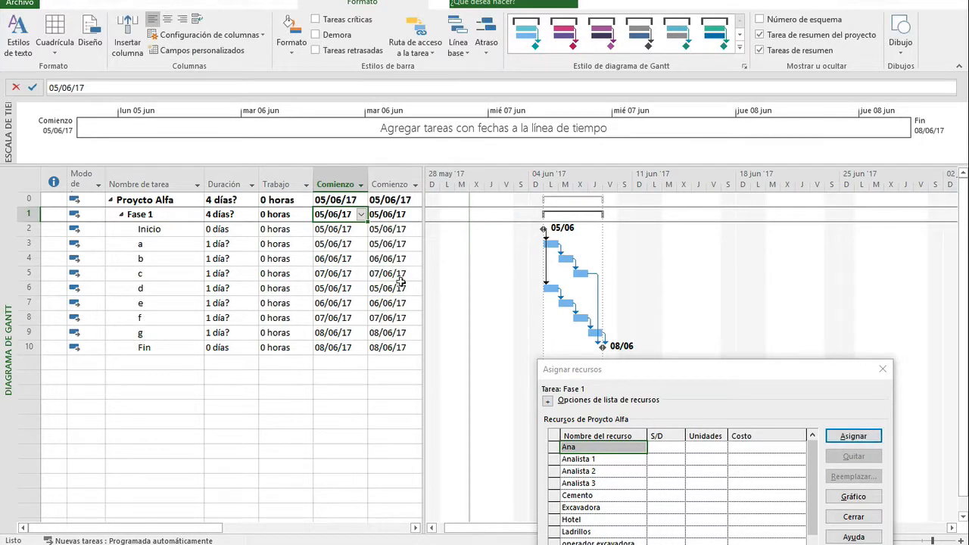
- Open the column options for the inserted Comienzo column next to Trabajo
{"action": "right_click", "coordinate": [349, 181]}
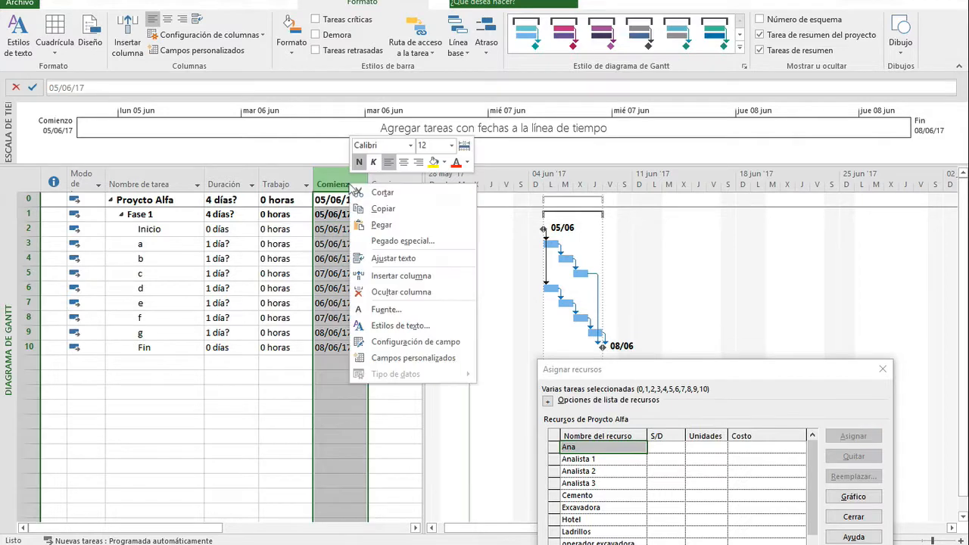
- Insert a Costo column before the Comienzo column in the task table
{"action": "left_click", "coordinate": [391, 294]}
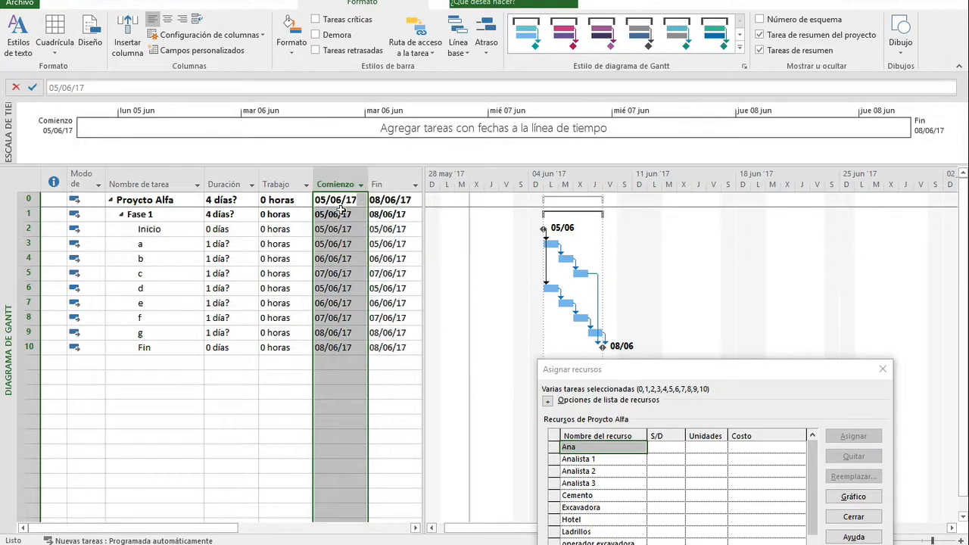
{"action": "right_click", "coordinate": [331, 184]}
{"action": "left_click", "coordinate": [381, 274]}
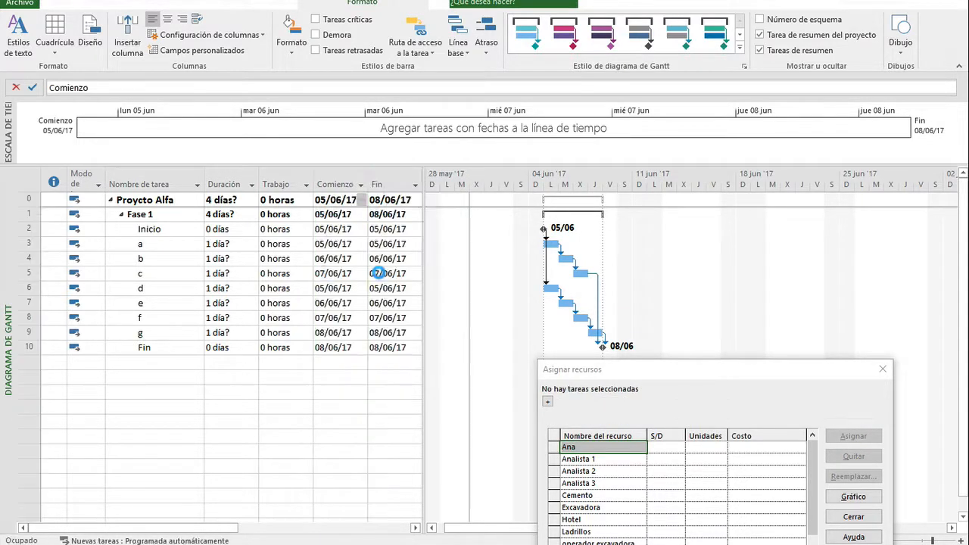
{"action": "type", "text": "costo"}
{"action": "key", "text": "Return"}
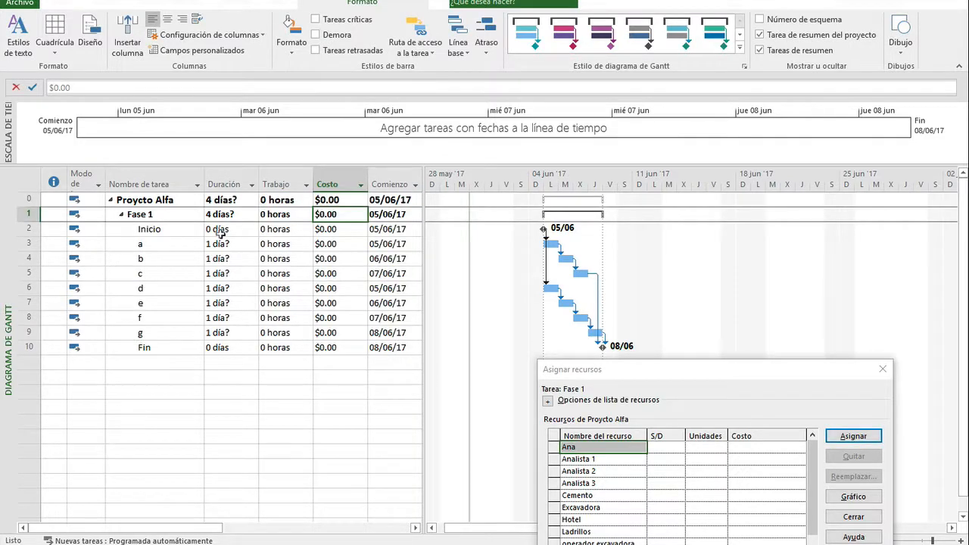
- Set the work of tasks a, b and c to 24, 16 and 32 hours respectively
{"action": "left_click", "coordinate": [150, 242]}
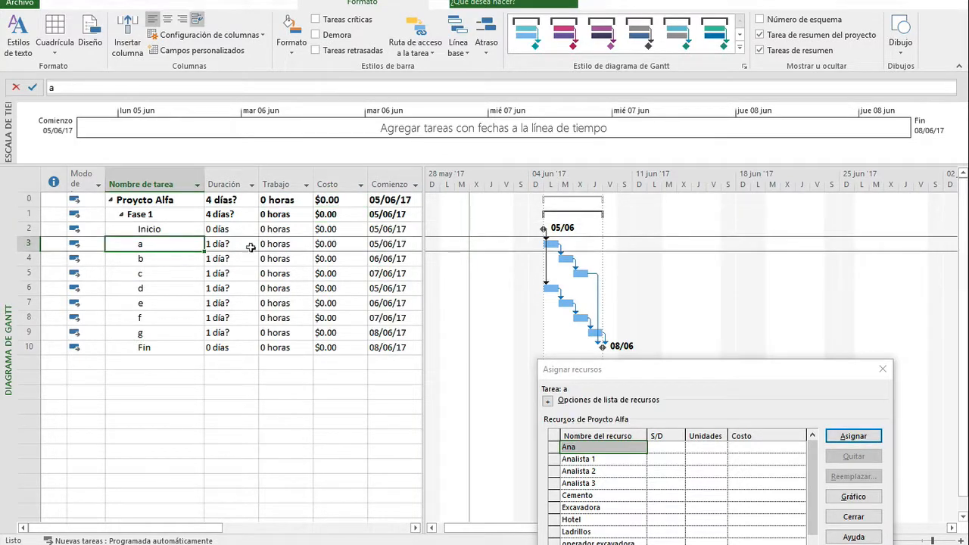
{"action": "left_click", "coordinate": [283, 244]}
{"action": "type", "text": "24"}
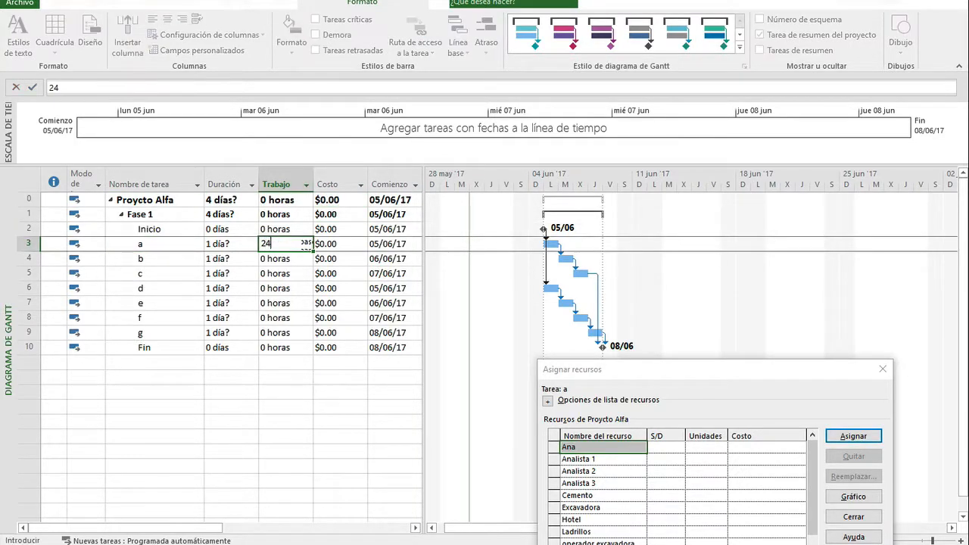
{"action": "key", "text": "Return"}
{"action": "type", "text": "16"}
{"action": "key", "text": "Return"}
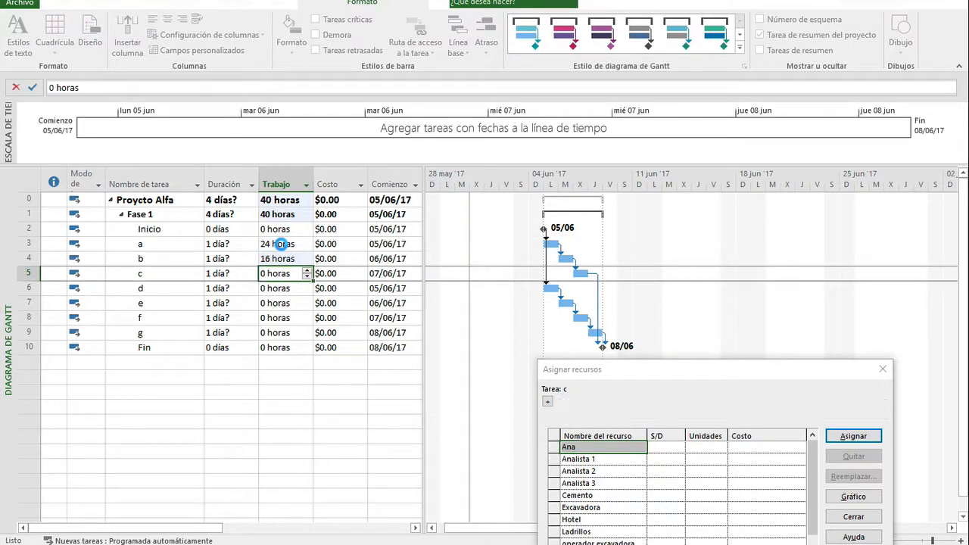
{"action": "type", "text": "32"}
{"action": "key", "text": "Return"}
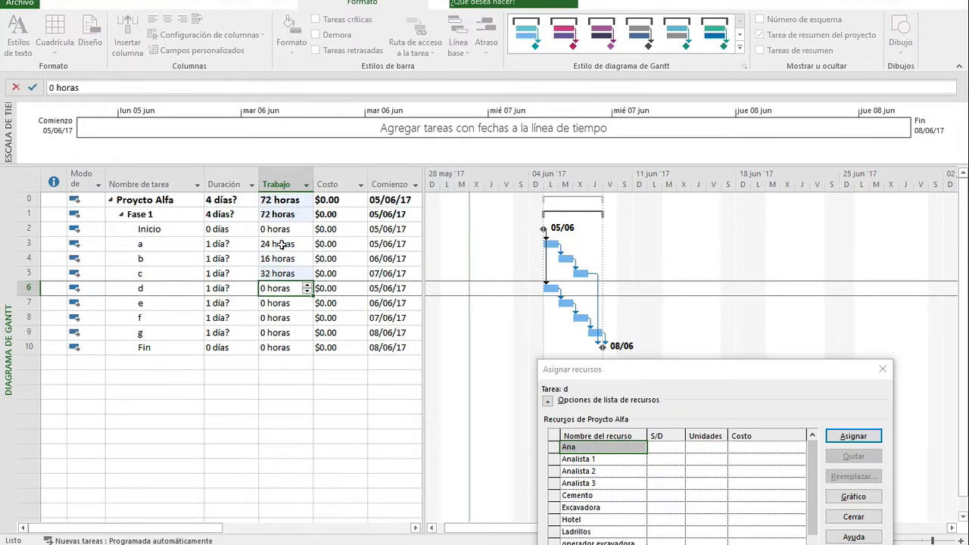
- Assign the first resource in the project's resource list to task a
{"action": "left_click_drag", "start_coordinate": [282, 244], "coordinate": [282, 274]}
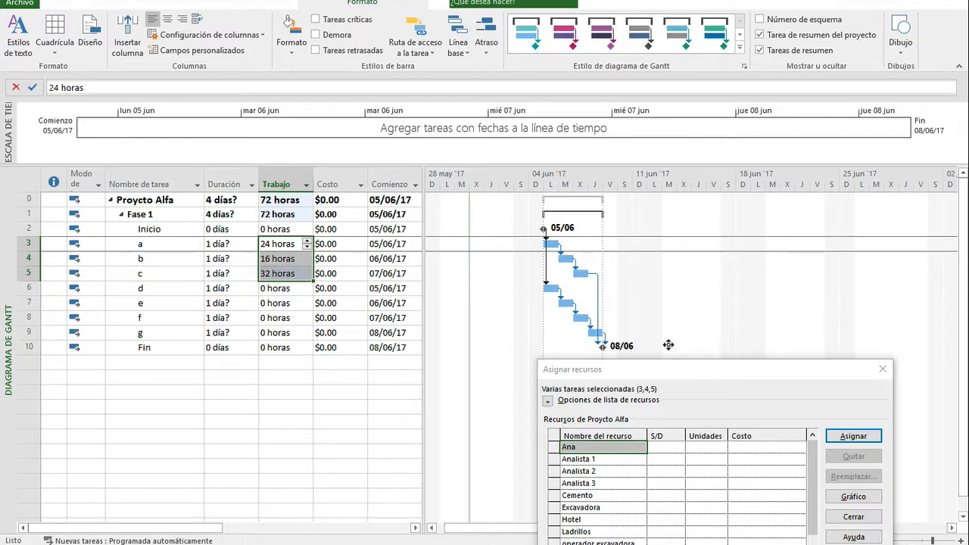
{"action": "left_click_drag", "start_coordinate": [711, 369], "coordinate": [806, 133]}
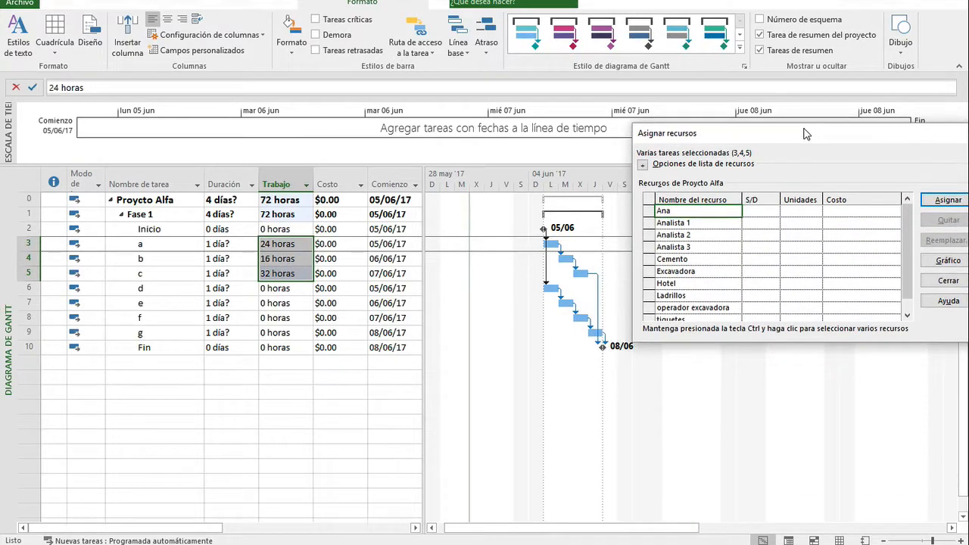
{"action": "left_click", "coordinate": [169, 245]}
{"action": "left_click", "coordinate": [956, 201]}
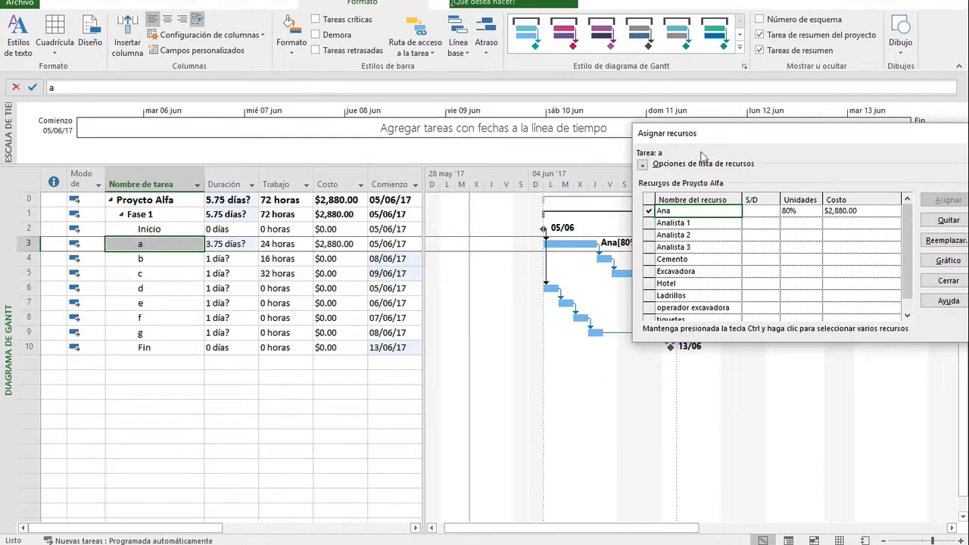
{"action": "left_click_drag", "start_coordinate": [824, 144], "coordinate": [746, 377]}
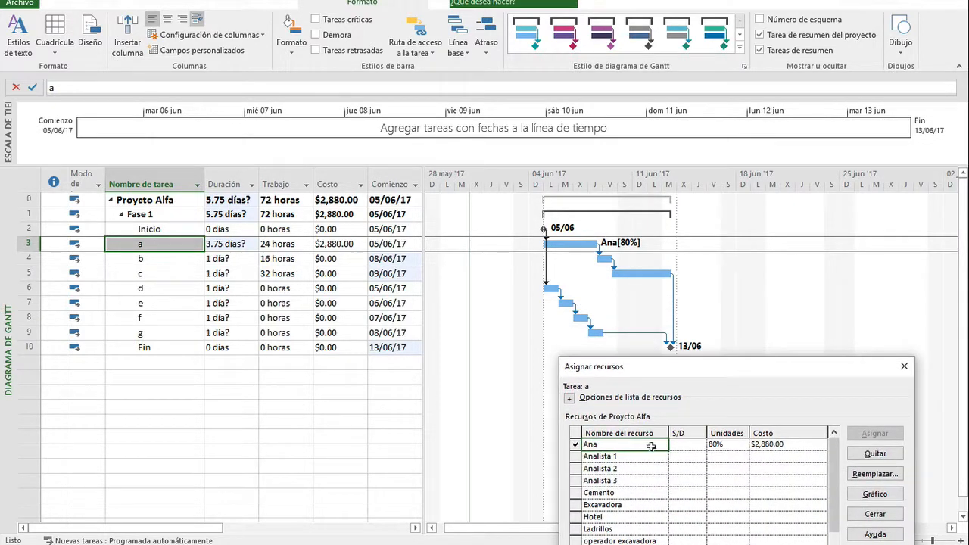
- Assign the resource Analista 1 to task b
{"action": "left_click", "coordinate": [154, 259]}
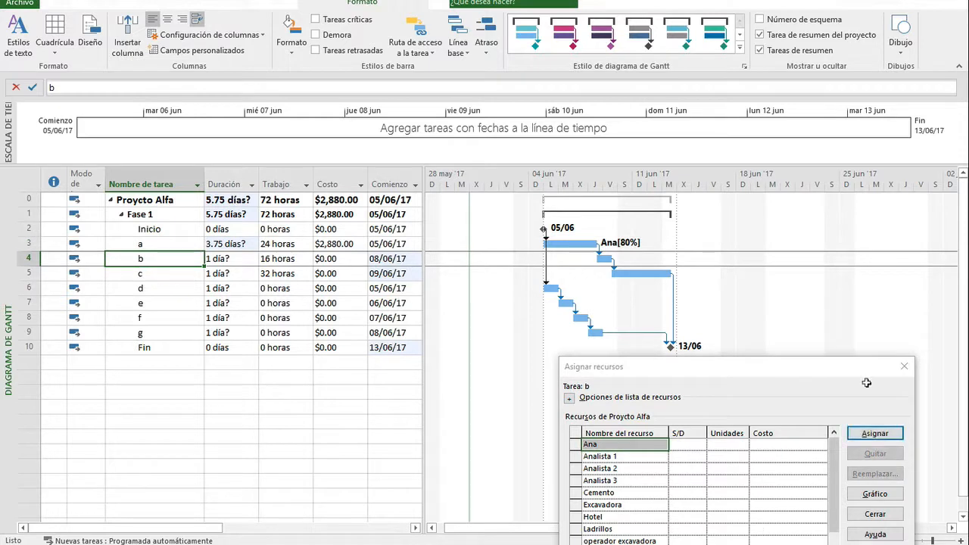
{"action": "left_click", "coordinate": [615, 456]}
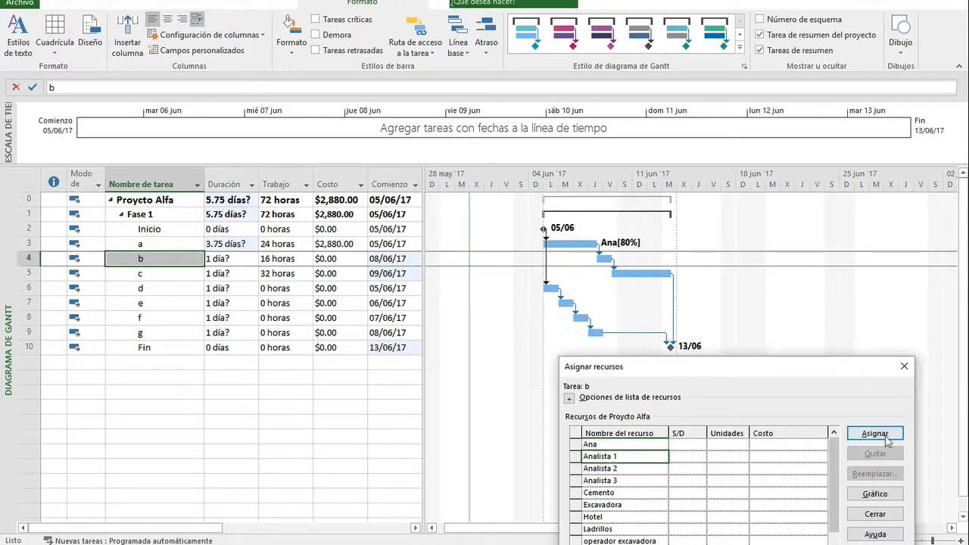
{"action": "left_click", "coordinate": [874, 434]}
- Assign the resource Analista 3 to task c and check the task's work and duration
{"action": "left_click", "coordinate": [613, 457]}
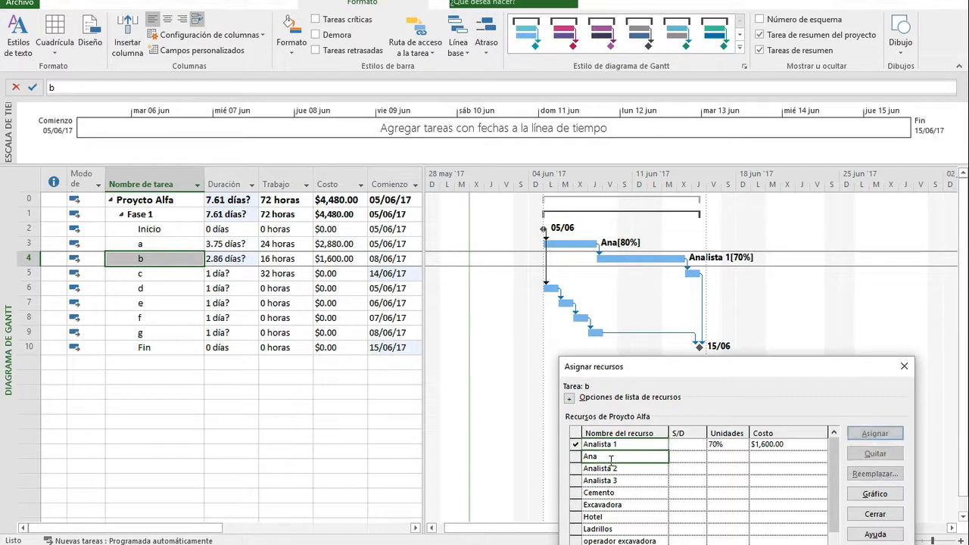
{"action": "left_click", "coordinate": [626, 483]}
{"action": "left_click", "coordinate": [175, 273]}
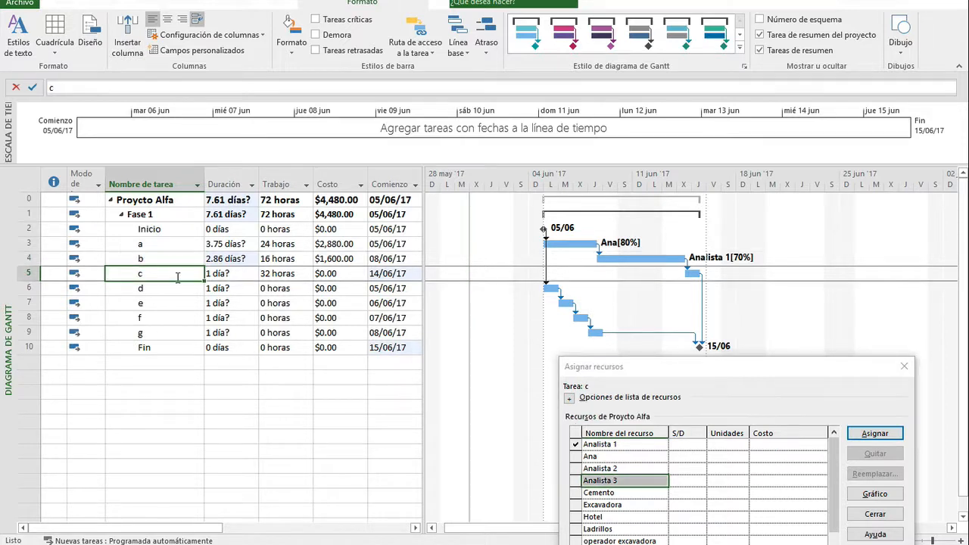
{"action": "left_click", "coordinate": [874, 437]}
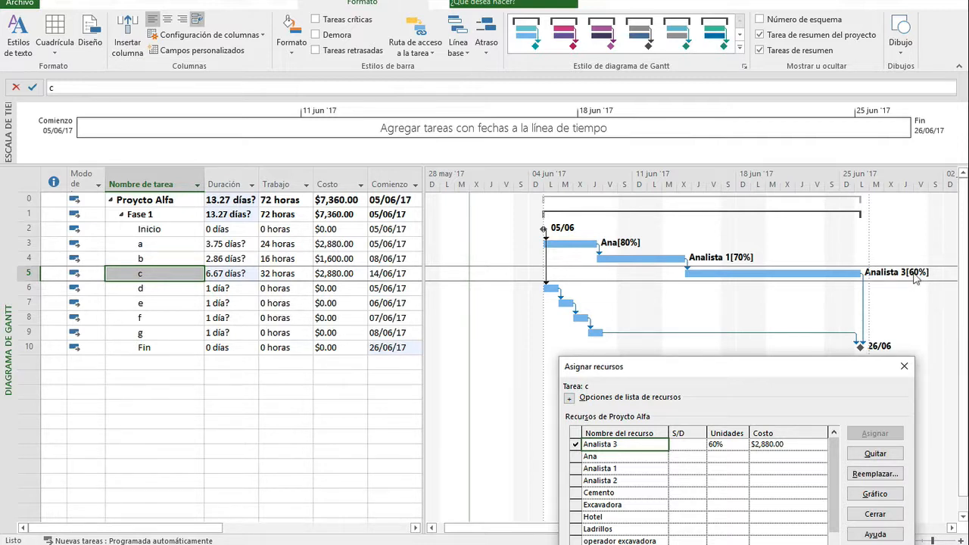
{"action": "left_click", "coordinate": [273, 272]}
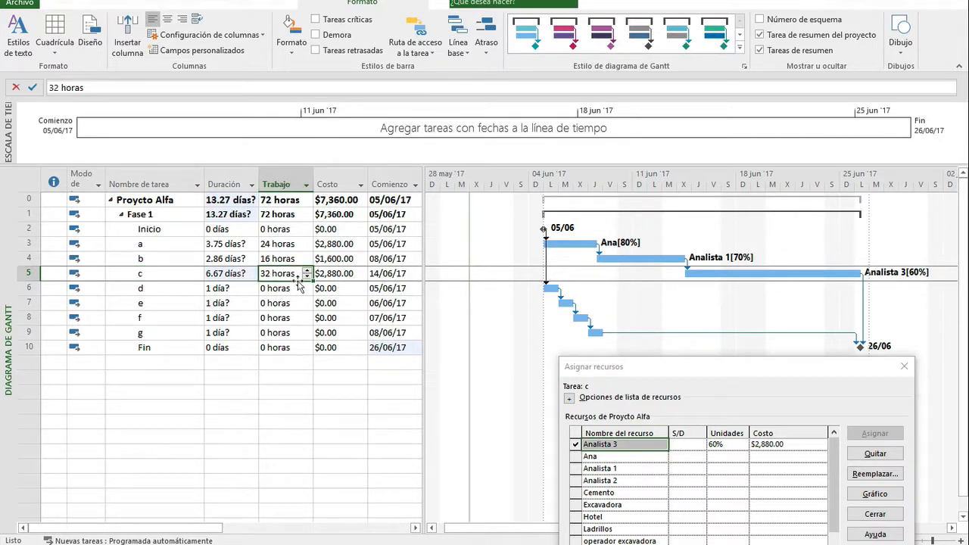
{"action": "left_click", "coordinate": [228, 277]}
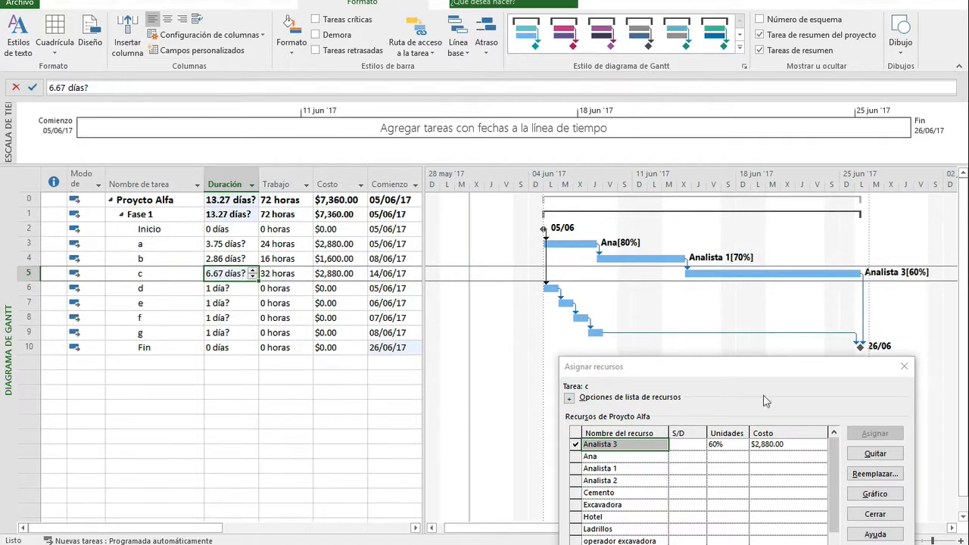
- Assign the resource Excavadora to task d with a consumption rate of 1/h
{"action": "left_click", "coordinate": [176, 288]}
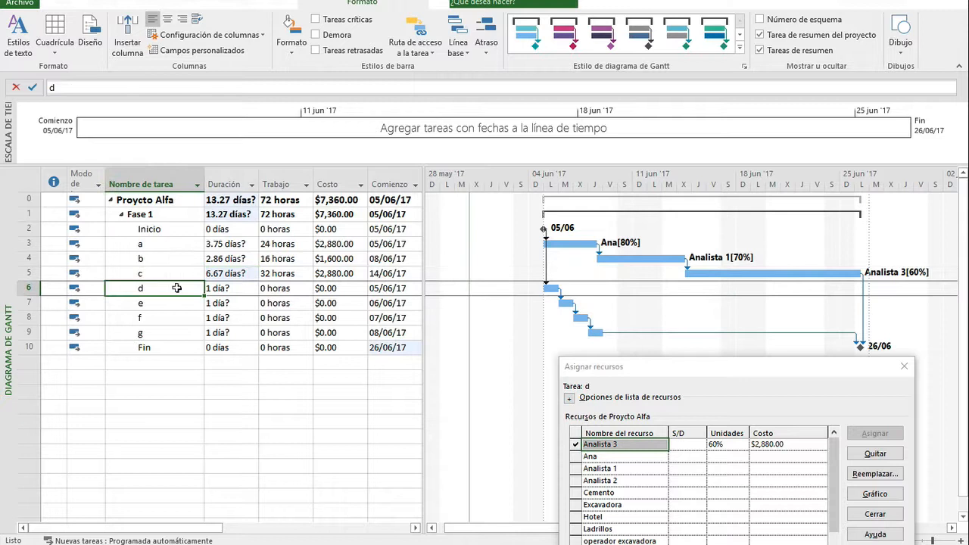
{"action": "left_click", "coordinate": [629, 504]}
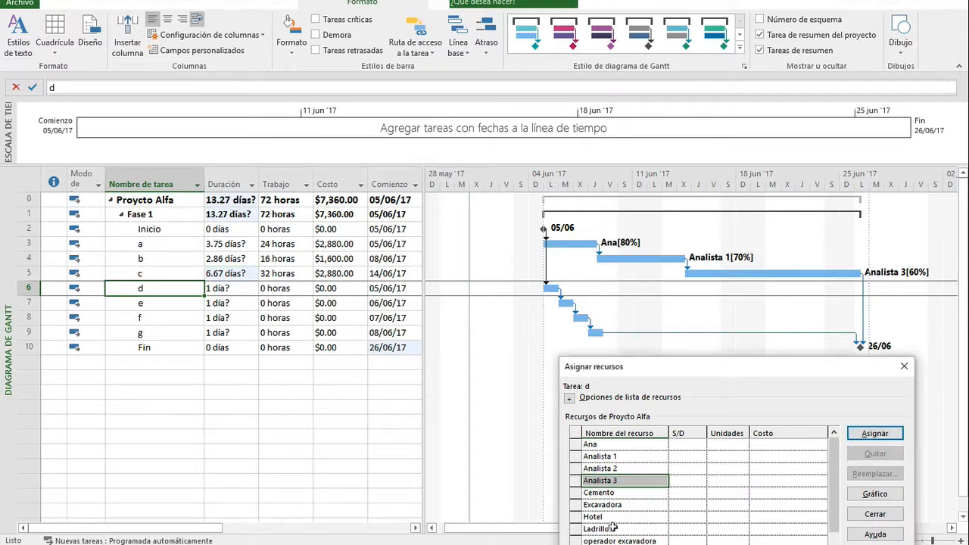
{"action": "left_click", "coordinate": [733, 505]}
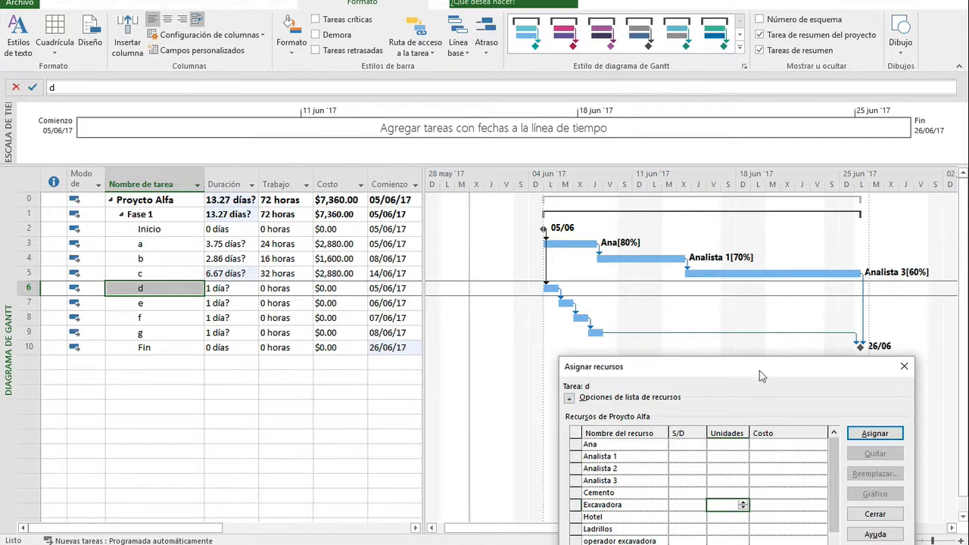
{"action": "left_click_drag", "start_coordinate": [761, 376], "coordinate": [765, 339]}
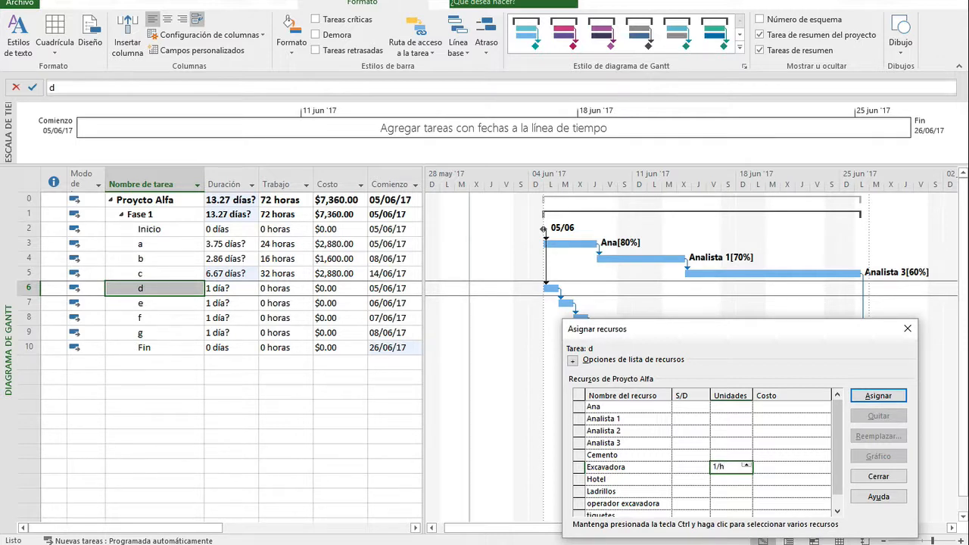
{"action": "key", "text": "Return"}
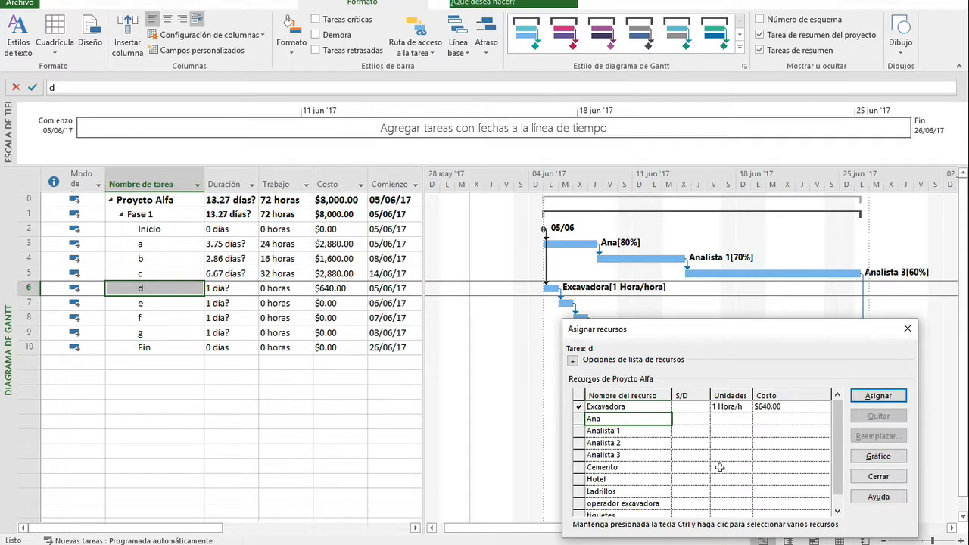
- Add the resource operador excavadora to task d alongside the excavator
{"action": "left_click", "coordinate": [231, 288]}
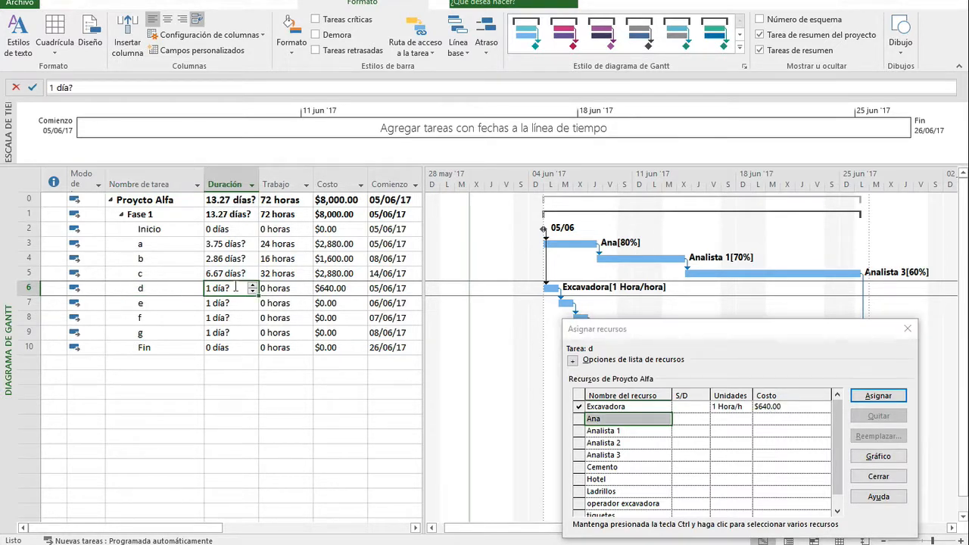
{"action": "left_click", "coordinate": [633, 504]}
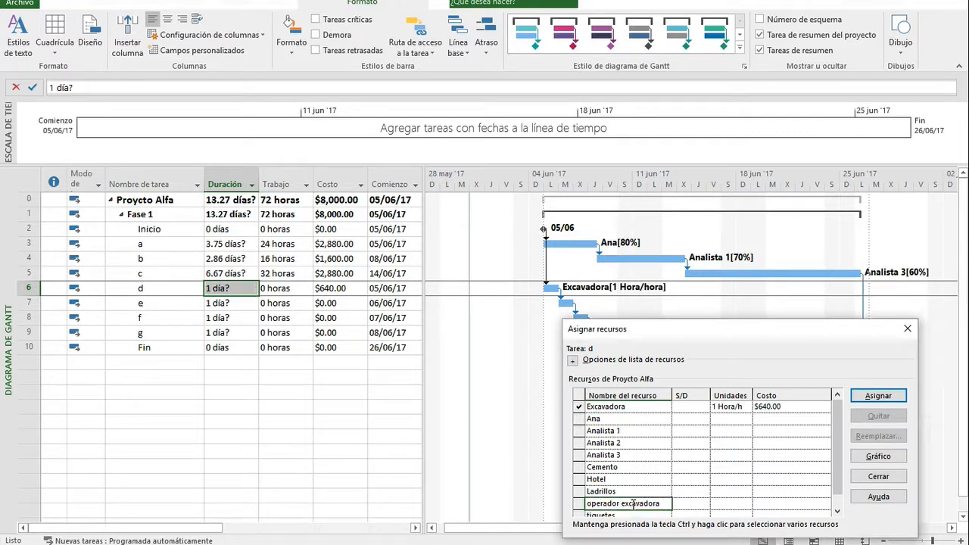
{"action": "left_click", "coordinate": [878, 395]}
- Set the duration of task d to 4 days and check the task's cost
{"action": "left_click", "coordinate": [226, 288]}
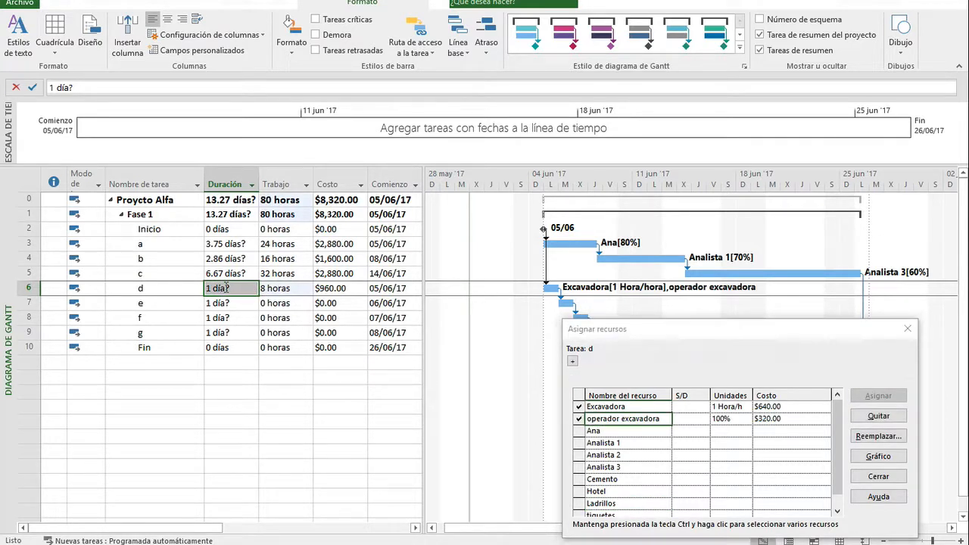
{"action": "type", "text": "4"}
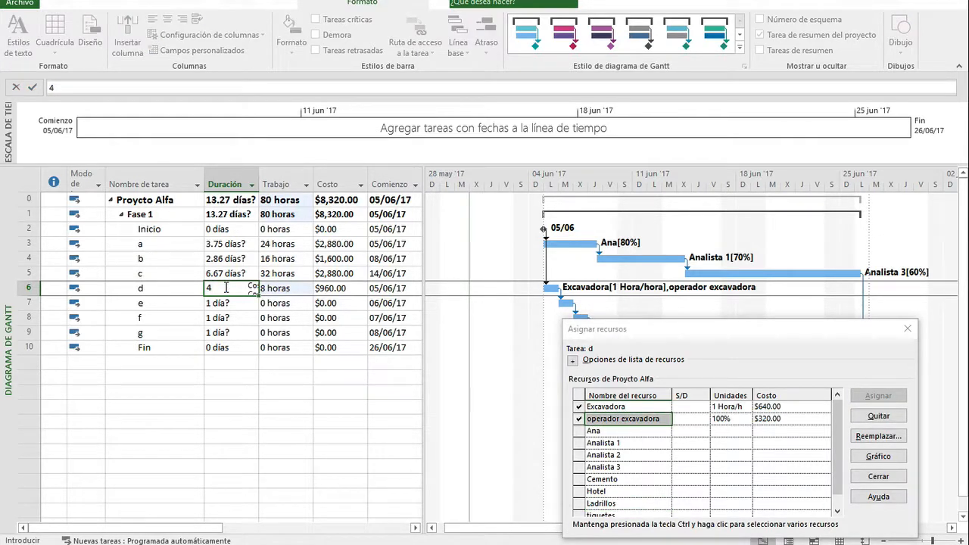
{"action": "key", "text": "Return"}
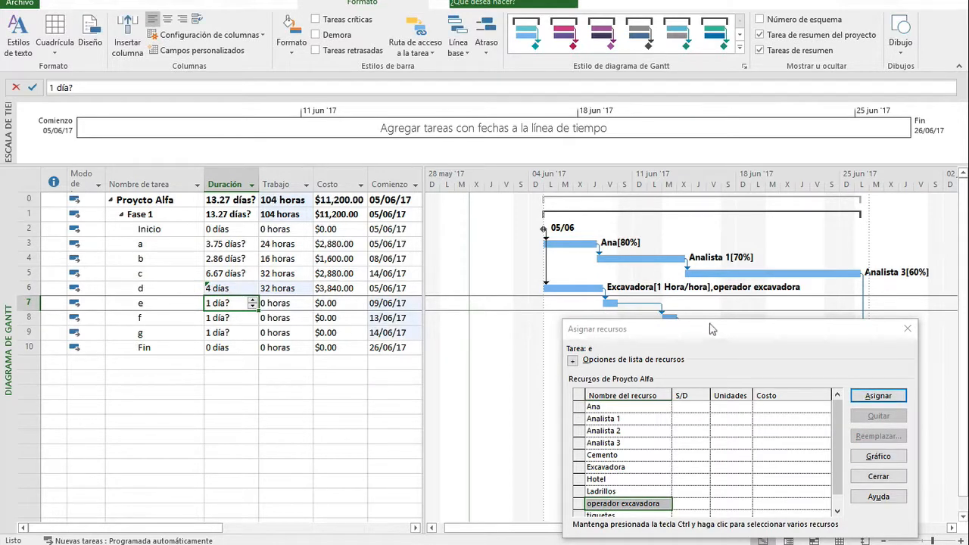
{"action": "left_click", "coordinate": [712, 333]}
{"action": "left_click", "coordinate": [329, 288]}
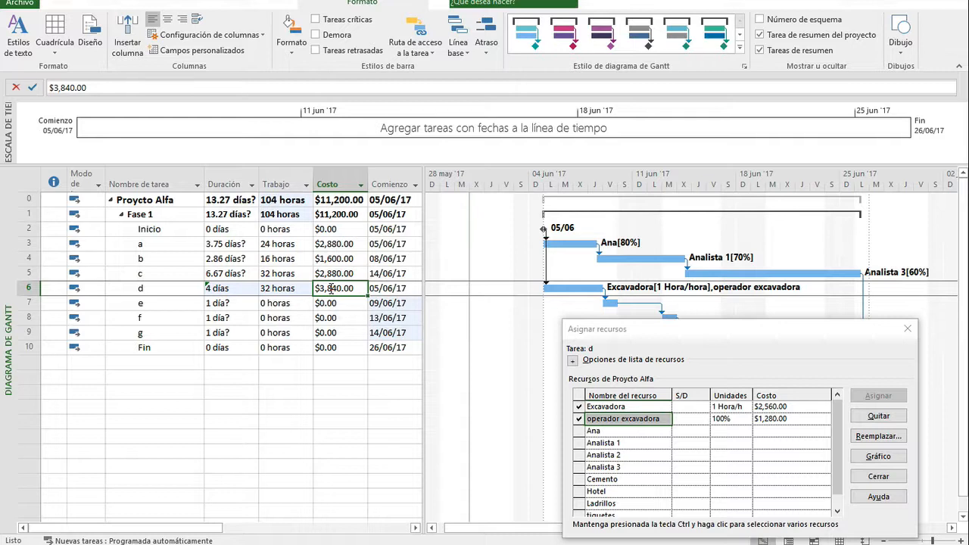
{"action": "mouse_move", "coordinate": [209, 288]}
{"action": "left_click_drag", "start_coordinate": [745, 331], "coordinate": [654, 375]}
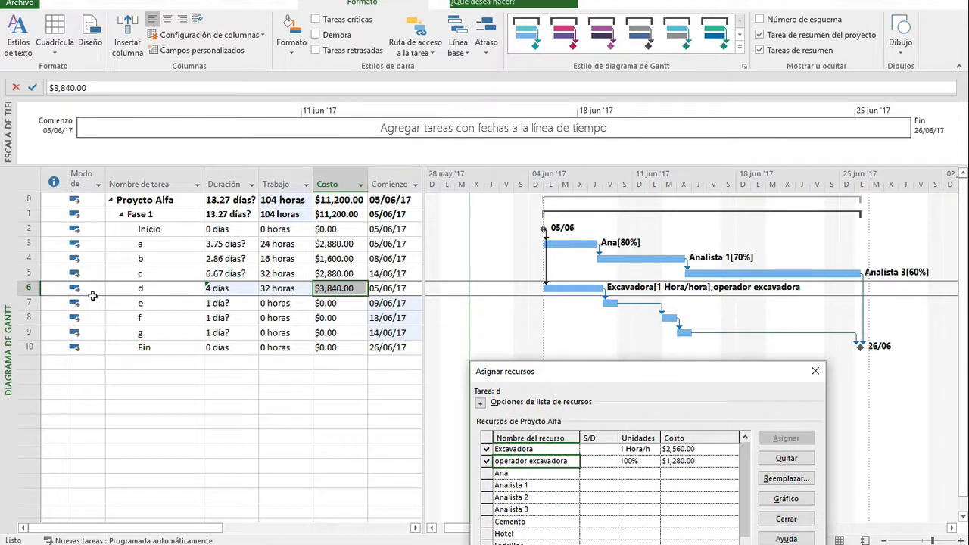
- Assign the resource Analista 2 to task e
{"action": "left_click", "coordinate": [162, 299]}
{"action": "left_click_drag", "start_coordinate": [534, 369], "coordinate": [577, 98]}
{"action": "left_click", "coordinate": [588, 200]}
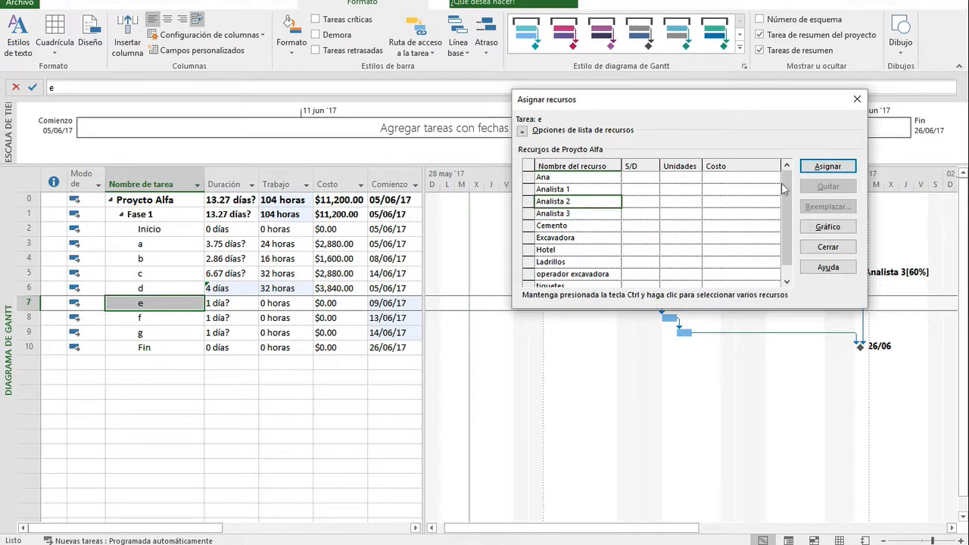
{"action": "left_click", "coordinate": [818, 166]}
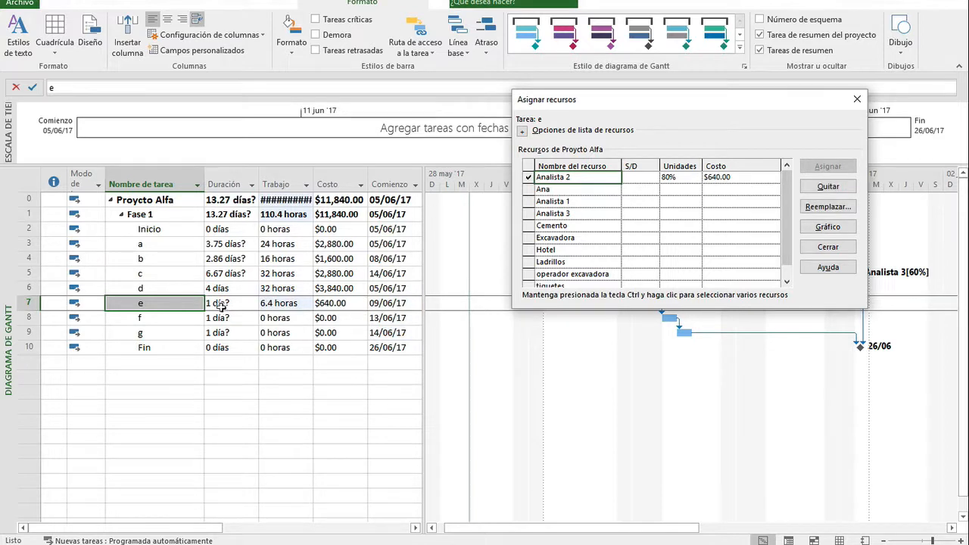
- Assign the resource Analista 3 to task f
{"action": "left_click", "coordinate": [169, 319]}
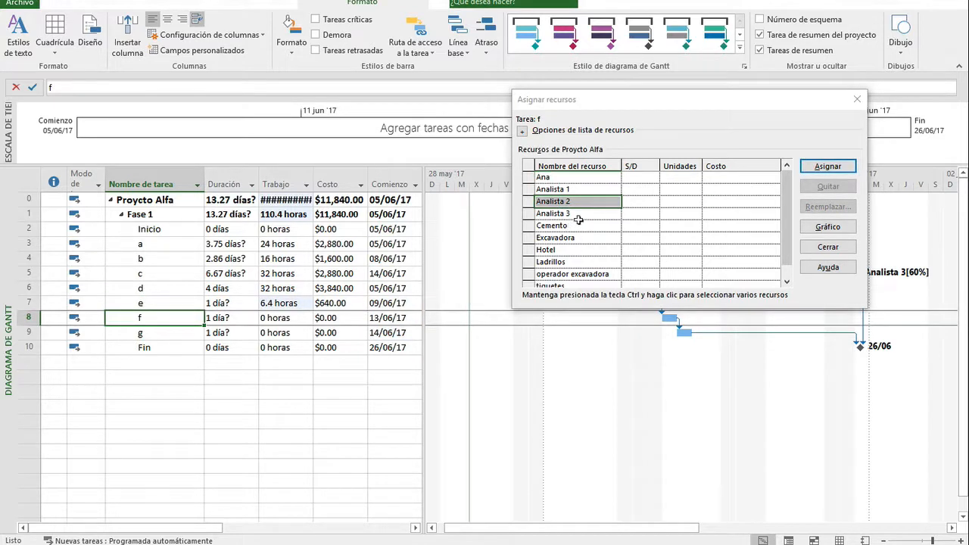
{"action": "left_click", "coordinate": [577, 214]}
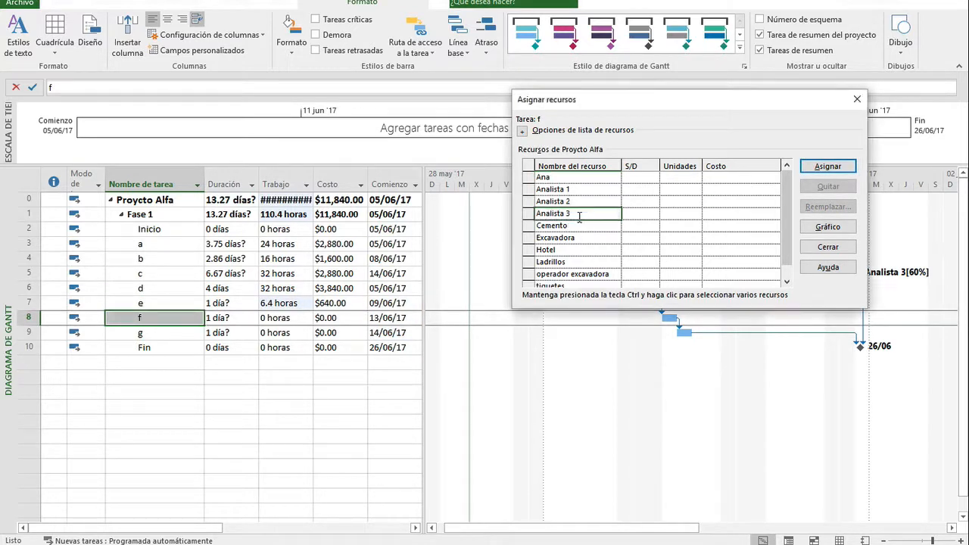
{"action": "left_click", "coordinate": [828, 167]}
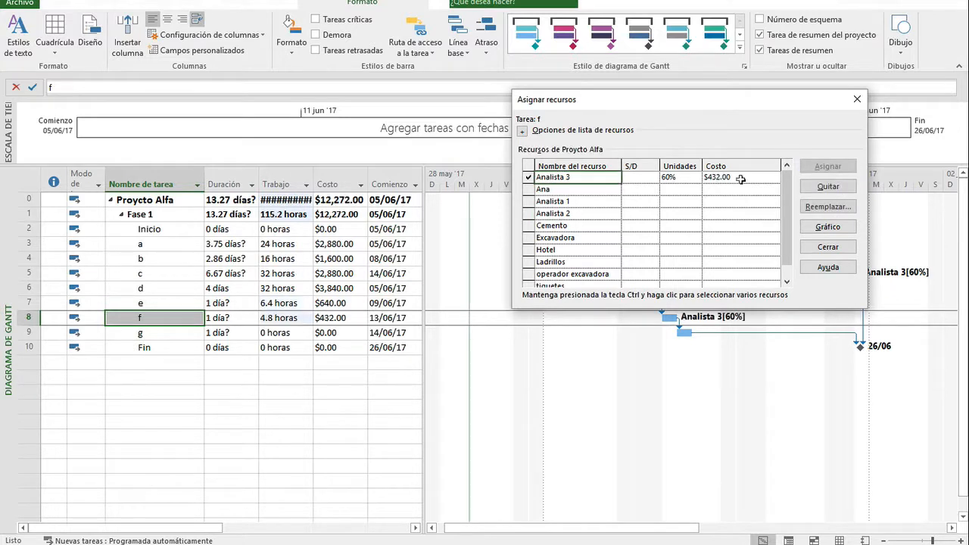
- Assign 15 Bultos of Cemento and 400 Pacas of Ladrillos to task f
{"action": "left_click", "coordinate": [674, 226]}
{"action": "type", "text": "15"}
{"action": "key", "text": "Return"}
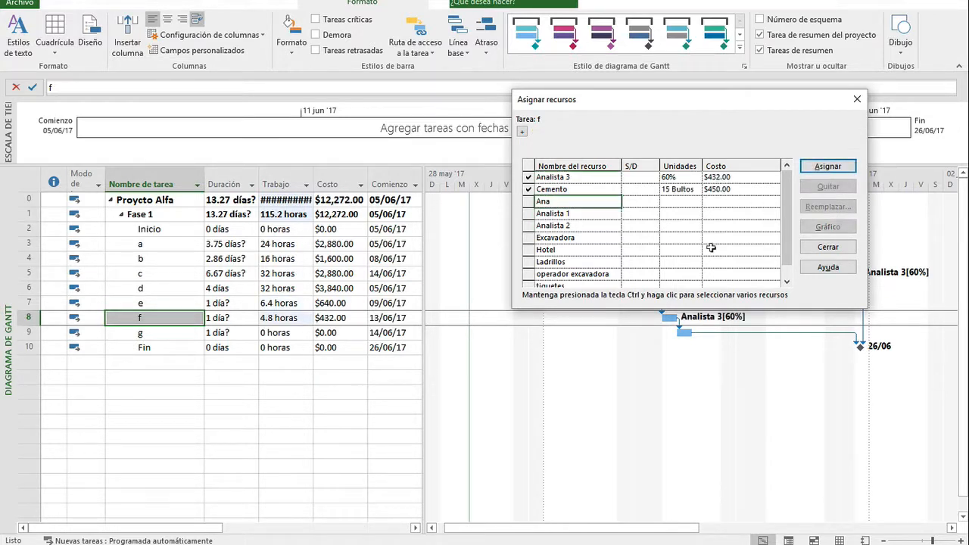
{"action": "left_click", "coordinate": [688, 262]}
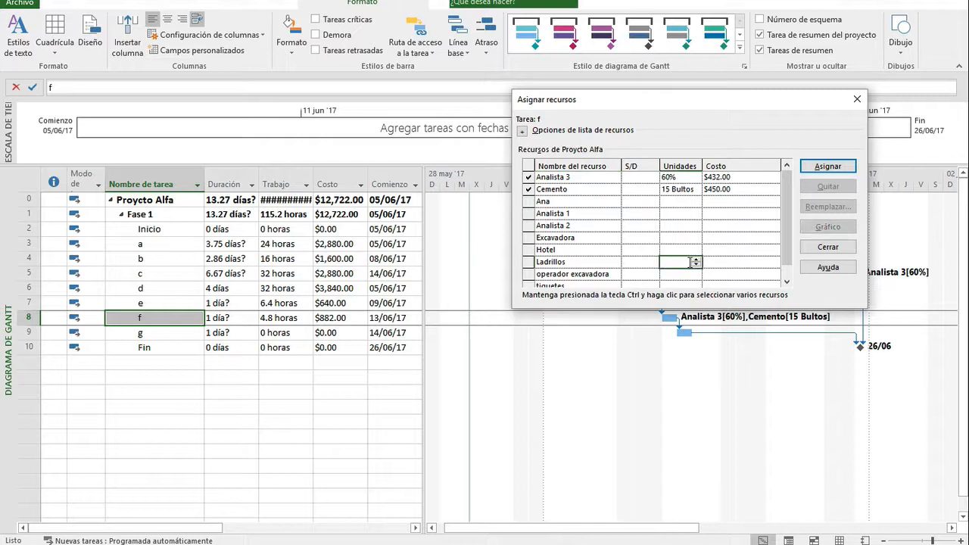
{"action": "type", "text": "4"}
{"action": "key", "text": "Return"}
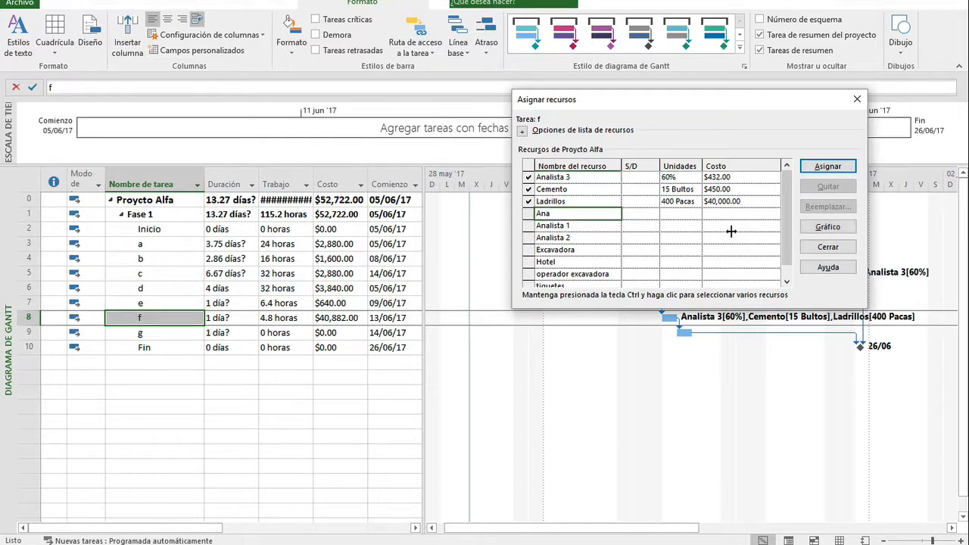
- Assign Excavadora at 1 Hora/h and operador excavadora to task g
{"action": "left_click", "coordinate": [164, 335]}
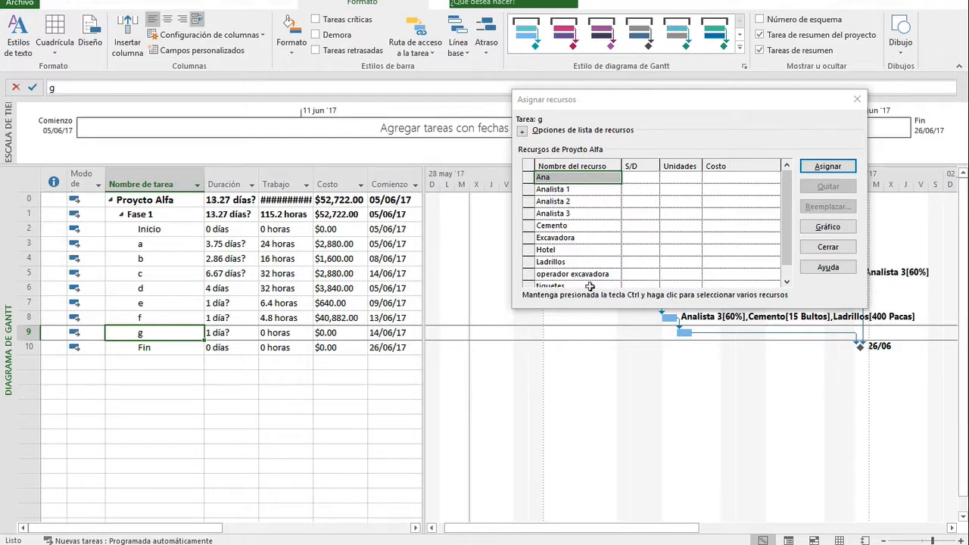
{"action": "left_click", "coordinate": [584, 239]}
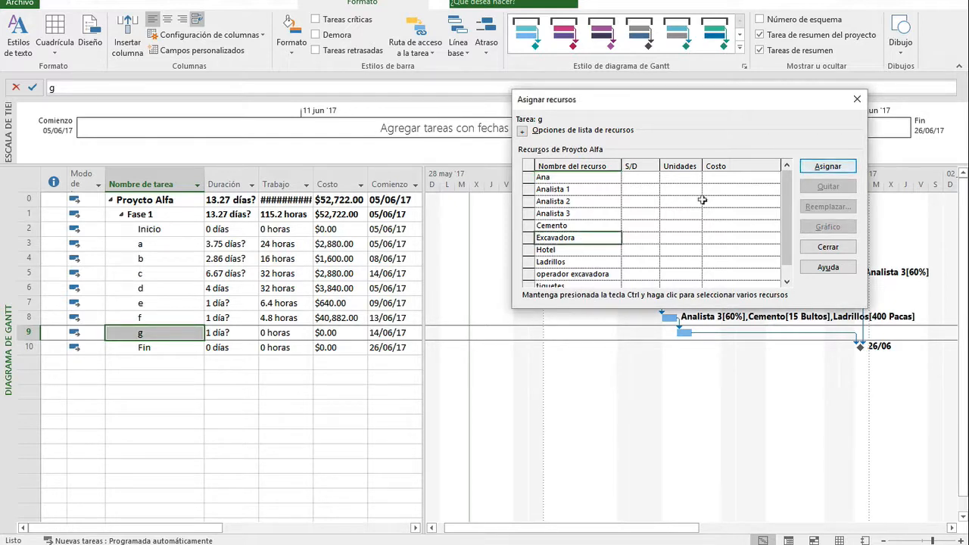
{"action": "left_click", "coordinate": [669, 236]}
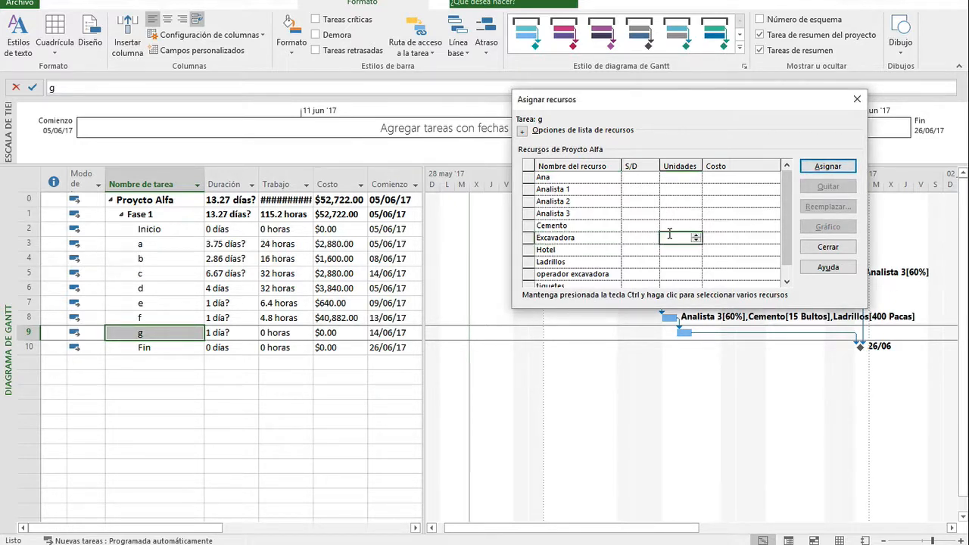
{"action": "type", "text": "1/h"}
{"action": "key", "text": "Return"}
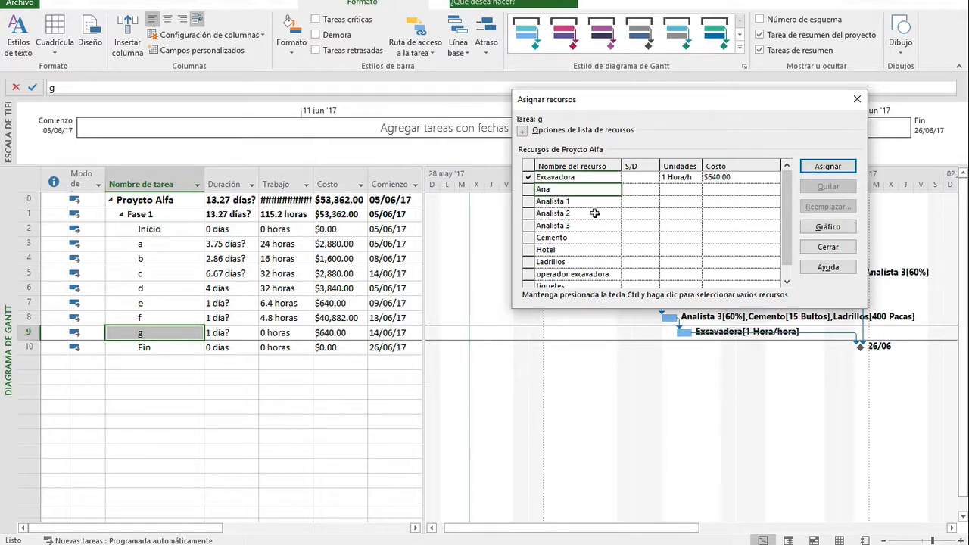
{"action": "left_click", "coordinate": [601, 273]}
{"action": "left_click", "coordinate": [669, 274]}
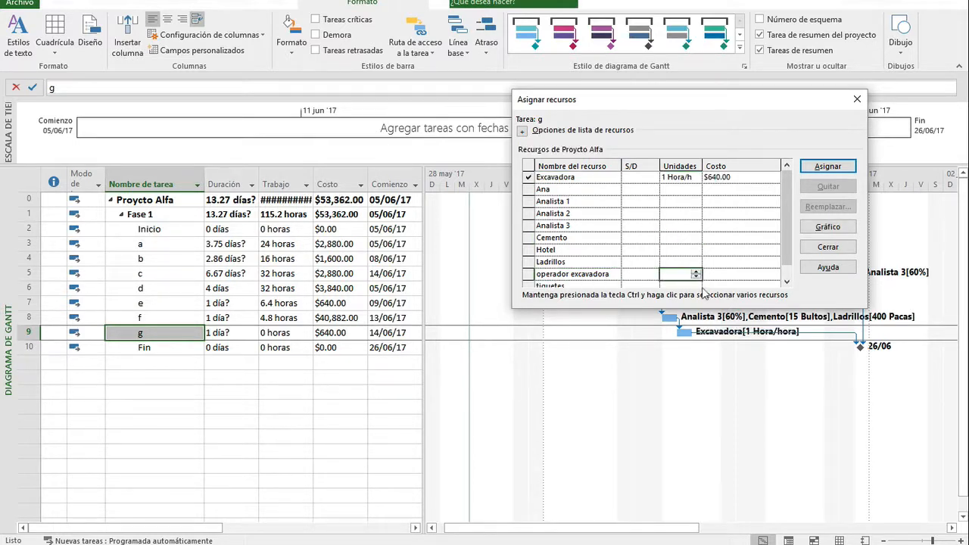
{"action": "left_click", "coordinate": [828, 166]}
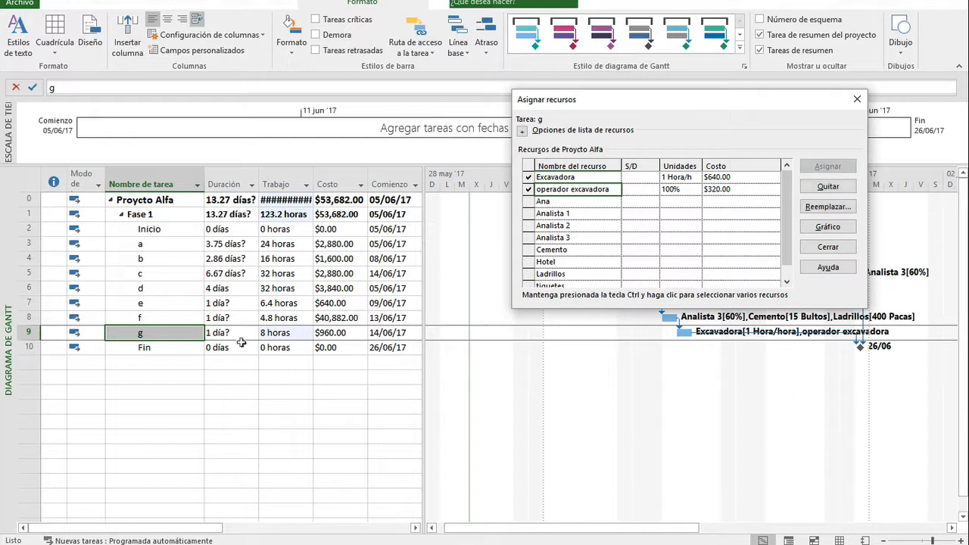
- Close the resource assignment and set the durations of tasks e, f and g to 3, 4 and 2 days
{"action": "left_click", "coordinate": [223, 305]}
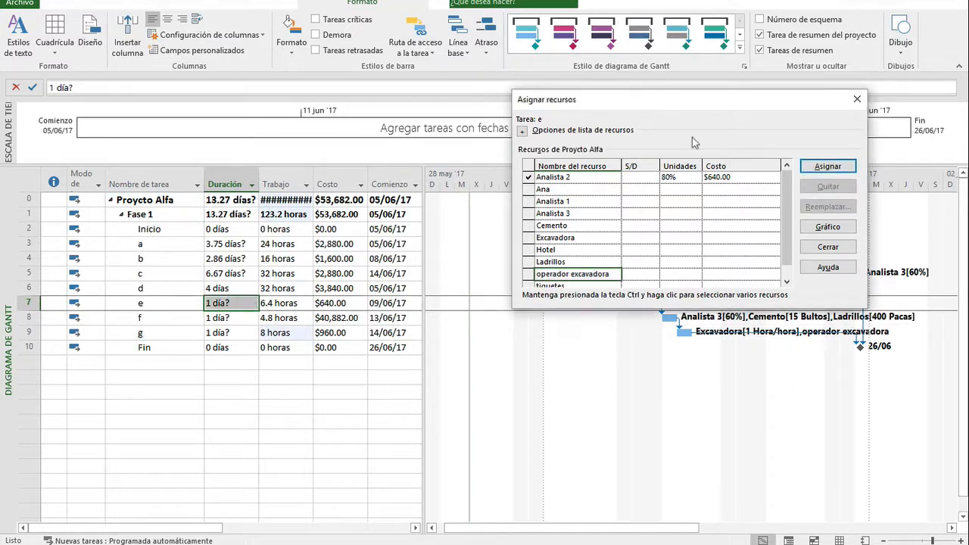
{"action": "left_click", "coordinate": [828, 247]}
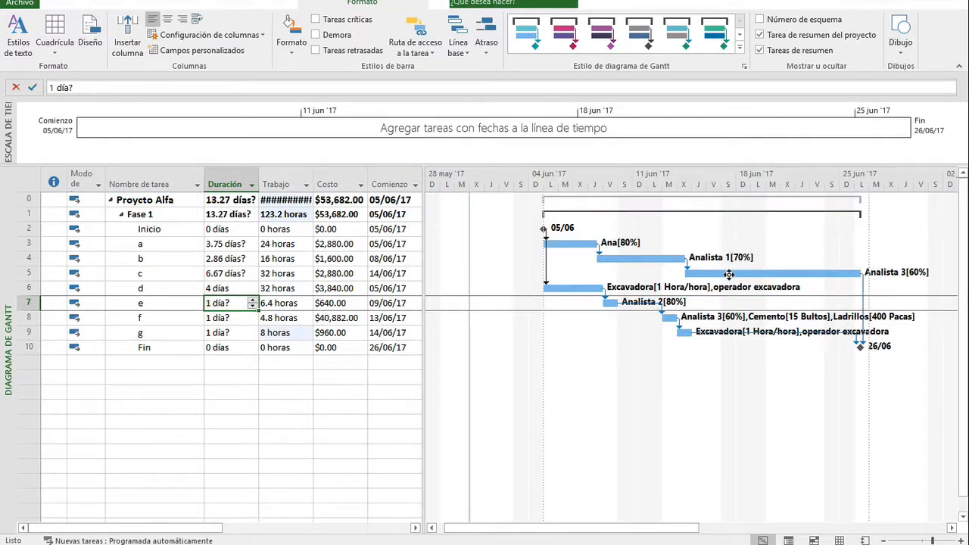
{"action": "mouse_move", "coordinate": [732, 275]}
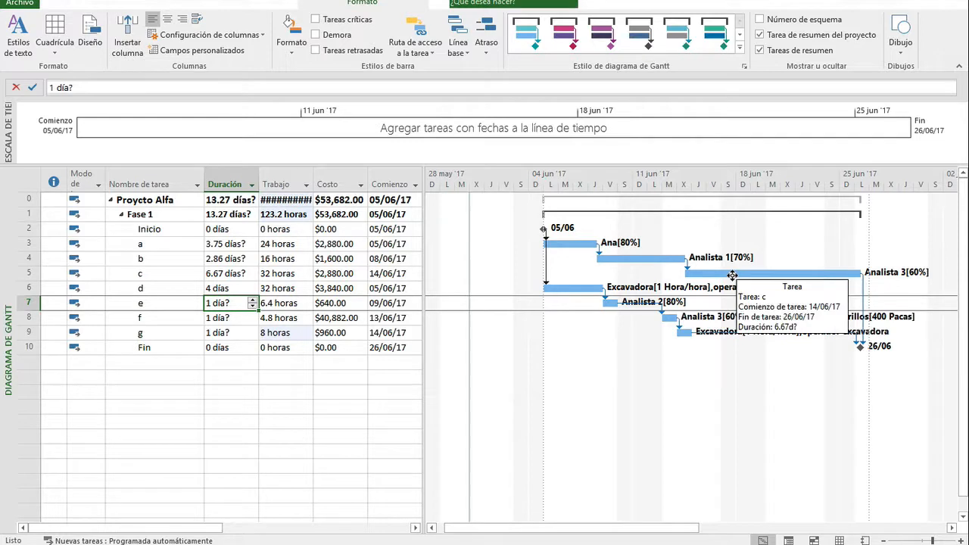
{"action": "left_click", "coordinate": [237, 318]}
{"action": "left_click", "coordinate": [236, 333]}
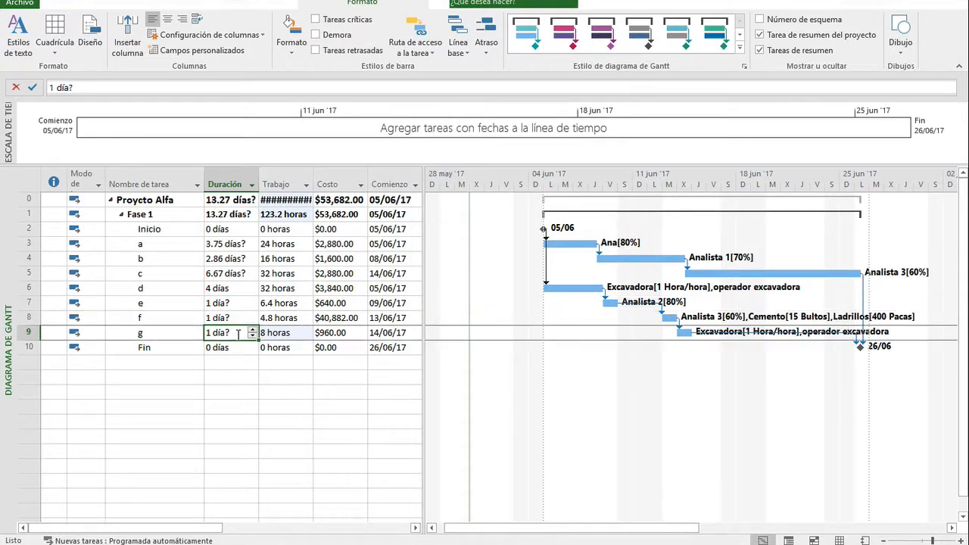
{"action": "left_click", "coordinate": [234, 303]}
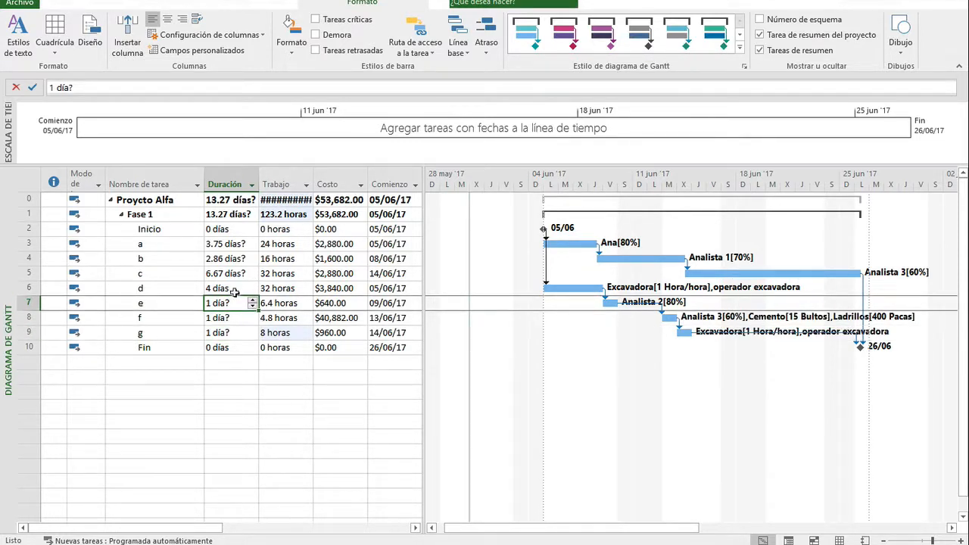
{"action": "type", "text": "3"}
{"action": "key", "text": "Return"}
{"action": "type", "text": "4"}
{"action": "key", "text": "Return"}
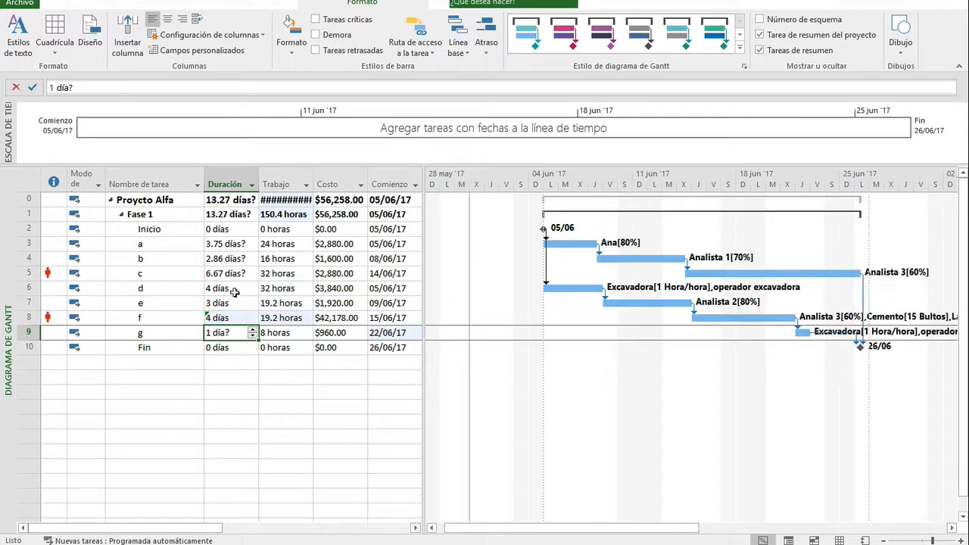
{"action": "type", "text": "2"}
{"action": "key", "text": "Return"}
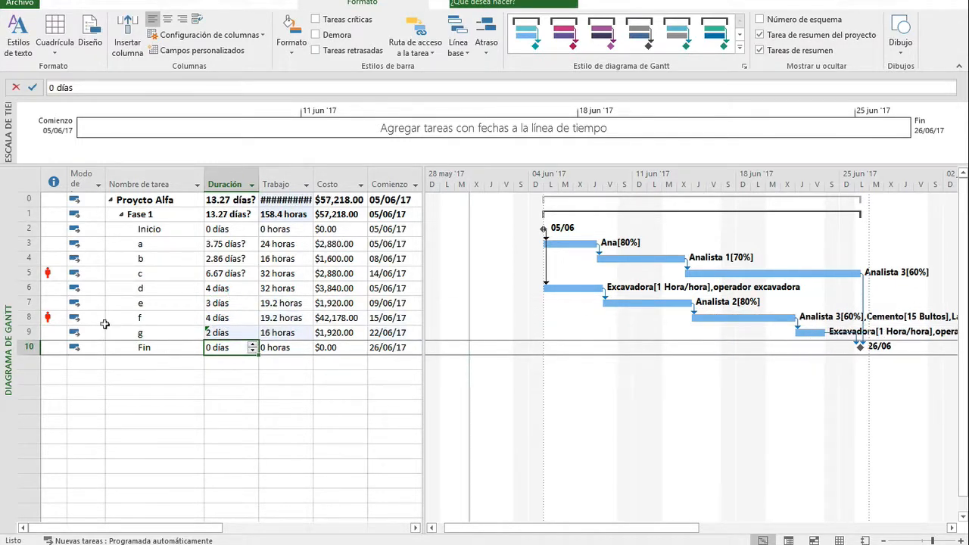
- Examine the overallocation indicators and overlapping Gantt bars of tasks c and f, which share Analista 3
{"action": "left_click", "coordinate": [48, 272]}
{"action": "left_click", "coordinate": [48, 317]}
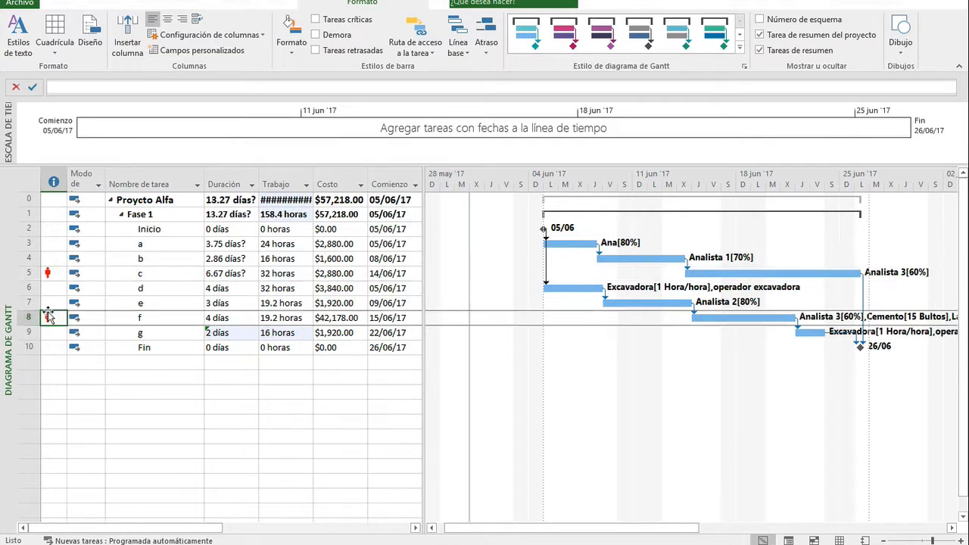
{"action": "left_click", "coordinate": [57, 272]}
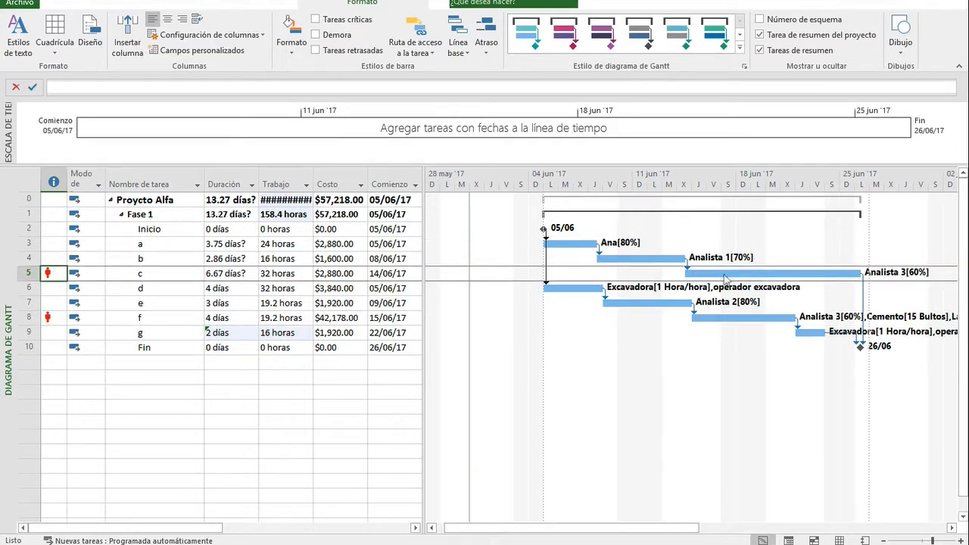
{"action": "left_click", "coordinate": [809, 273]}
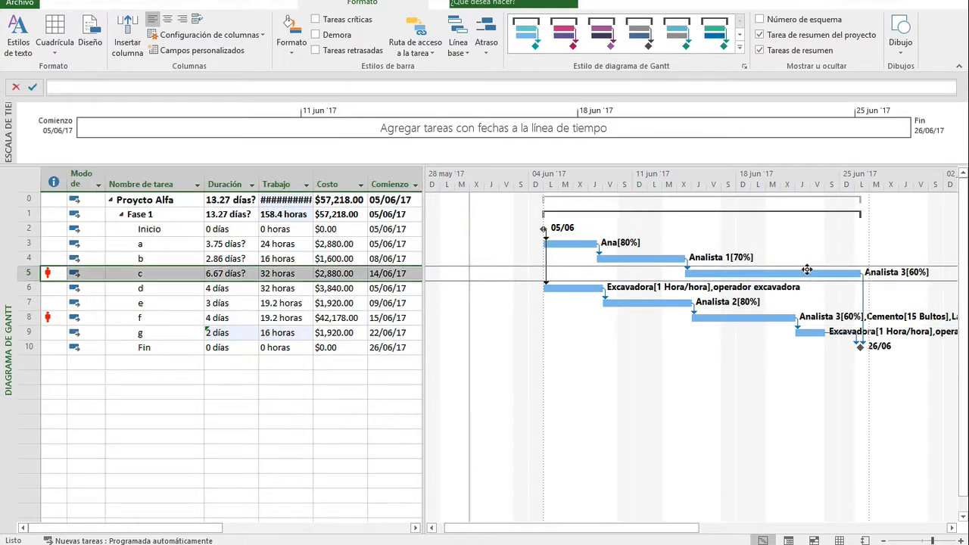
{"action": "left_click", "coordinate": [776, 318]}
{"action": "left_click", "coordinate": [775, 273]}
{"action": "left_click", "coordinate": [776, 317]}
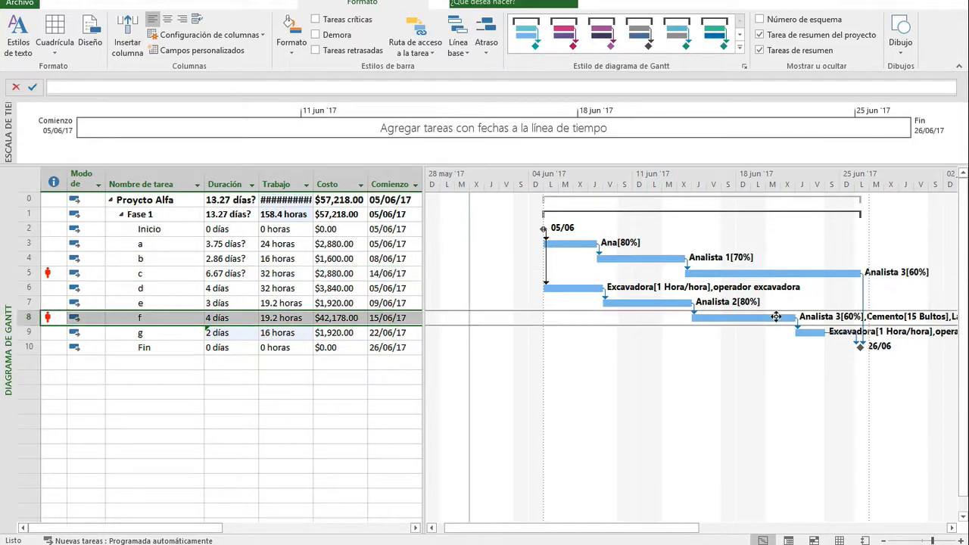
{"action": "scroll", "coordinate": [777, 317], "scroll_direction": "right", "scroll_amount": 3}
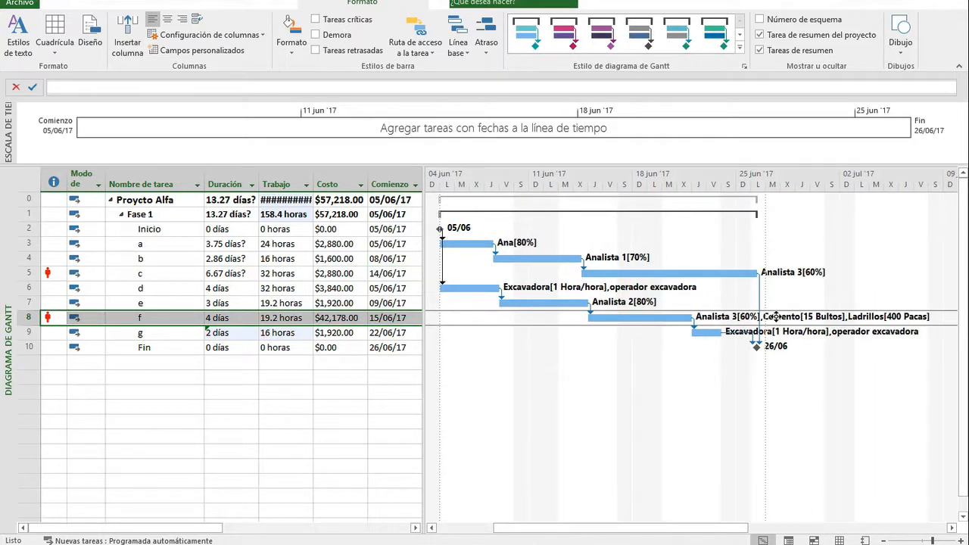
- Link task f to task c in the Gantt chart so that c starts after f finishes
{"action": "left_click", "coordinate": [740, 274]}
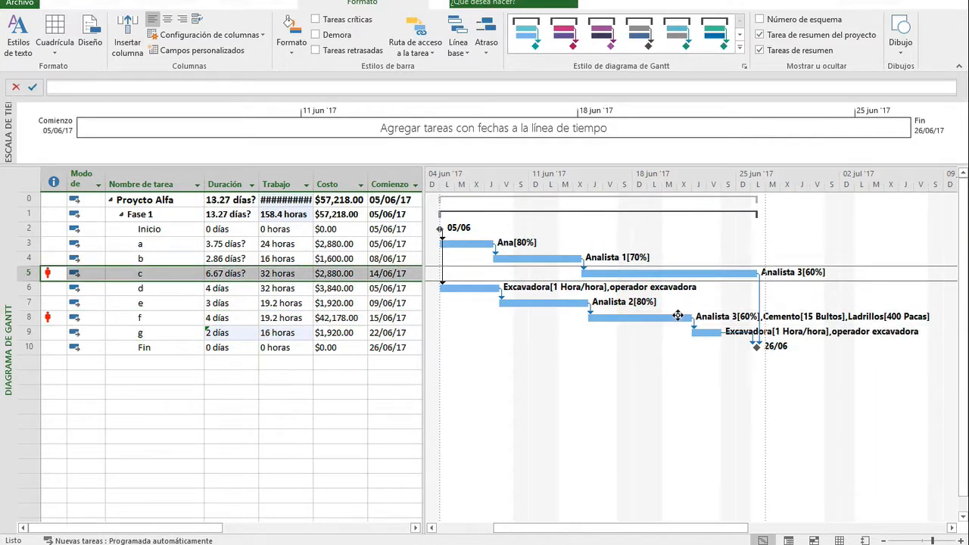
{"action": "left_click", "coordinate": [678, 315]}
{"action": "left_click", "coordinate": [695, 272]}
{"action": "left_click_drag", "start_coordinate": [665, 320], "coordinate": [620, 274]}
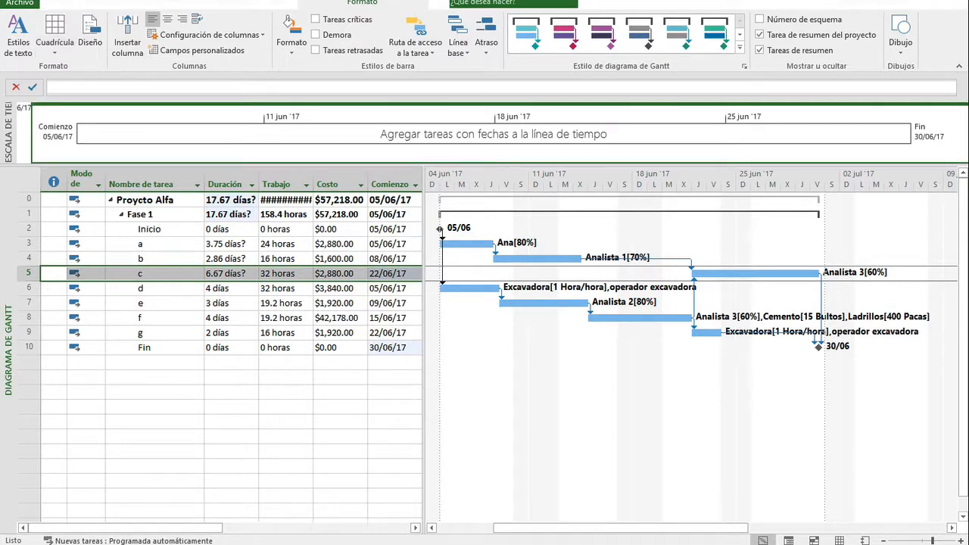
- Save the project as Proyecto1 in the OneDrive Documents folder, replacing the existing file, and return to the Gantt chart
{"action": "key", "text": "ctrl+s"}
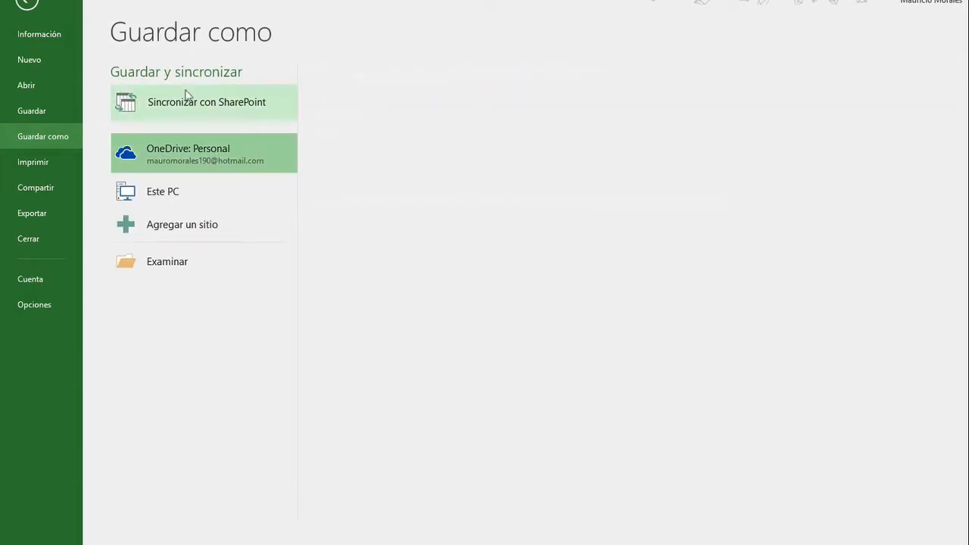
{"action": "left_click", "coordinate": [188, 246]}
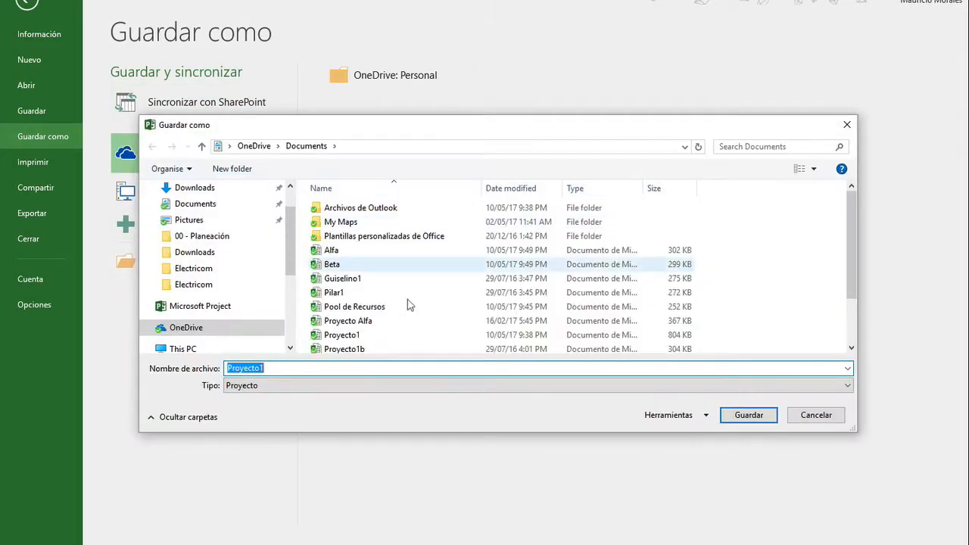
{"action": "left_click", "coordinate": [748, 416]}
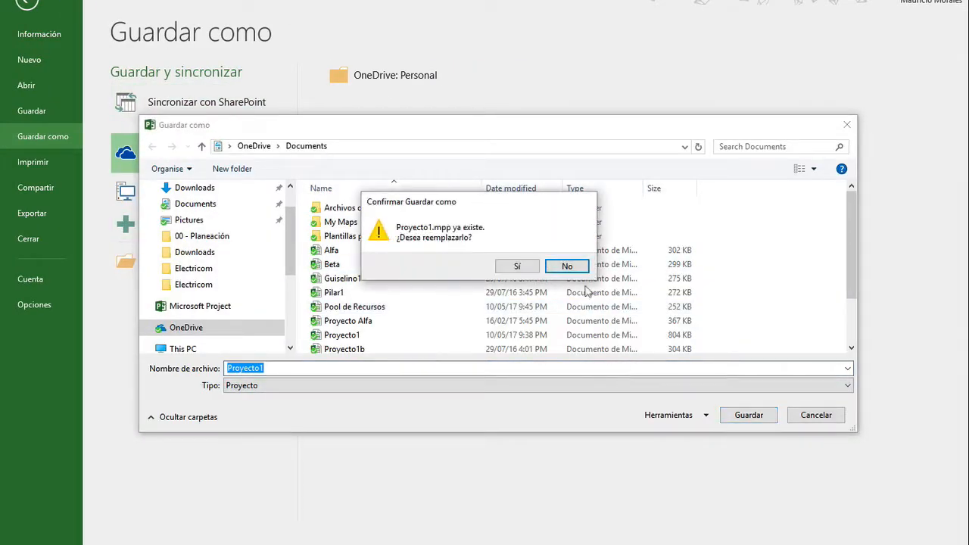
{"action": "left_click", "coordinate": [524, 267]}
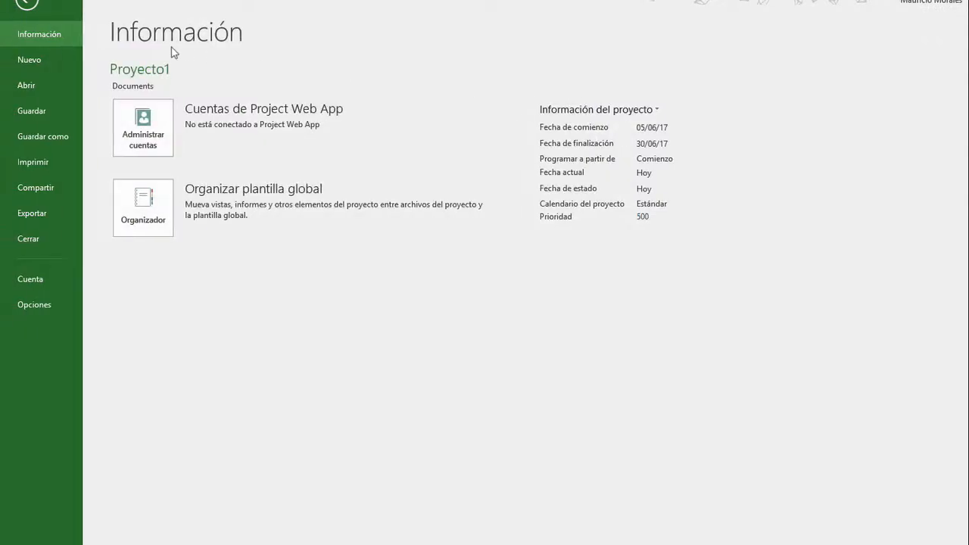
{"action": "left_click", "coordinate": [30, 5]}
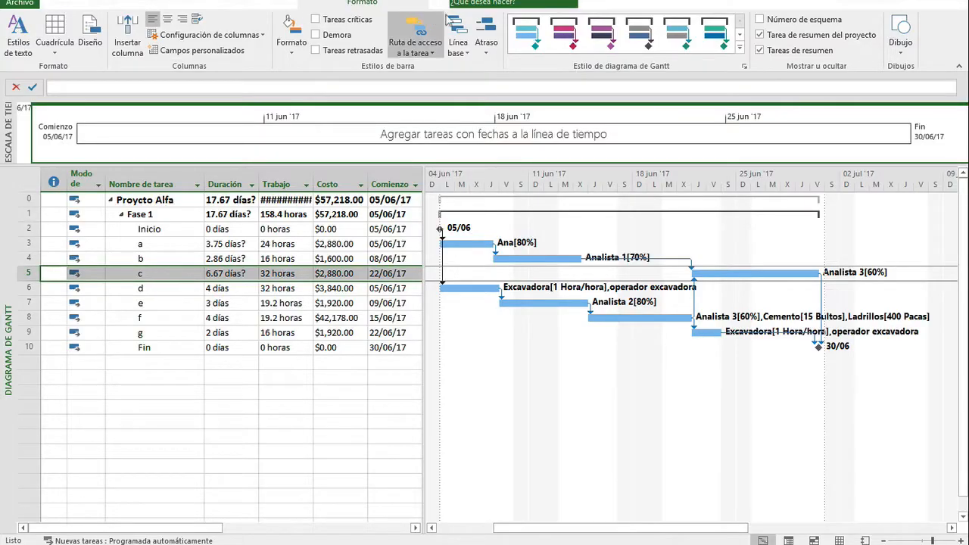
- Set the baseline Línea base for the complete project
{"action": "left_click", "coordinate": [233, 4]}
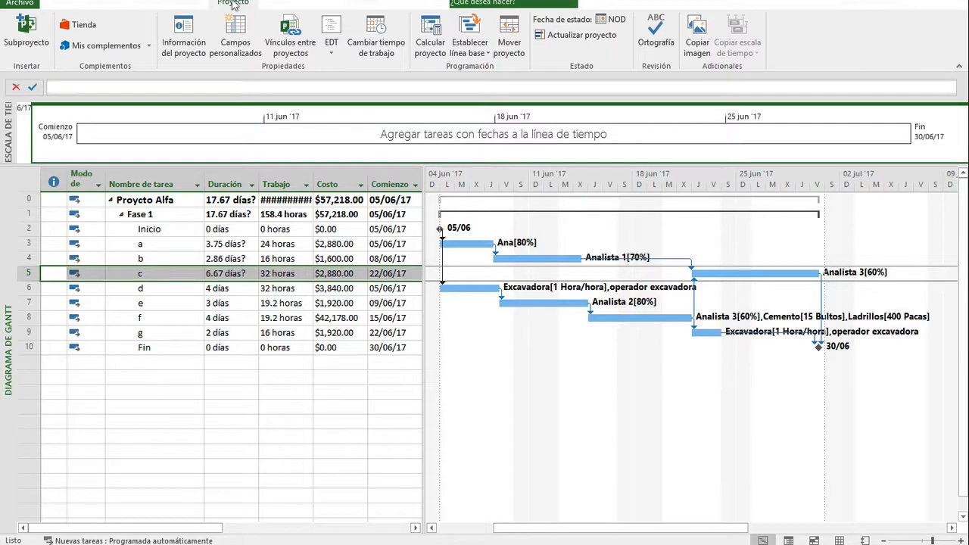
{"action": "left_click", "coordinate": [470, 48]}
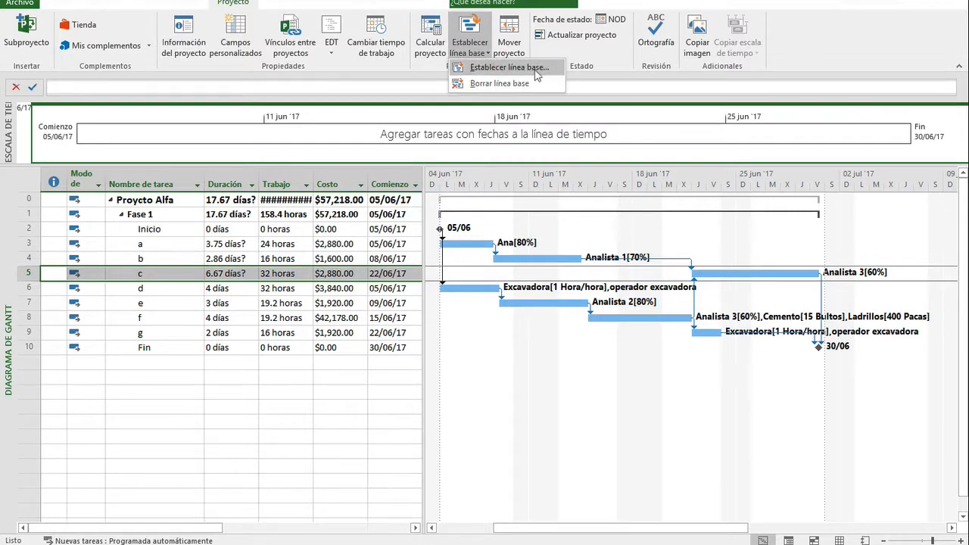
{"action": "left_click", "coordinate": [509, 68]}
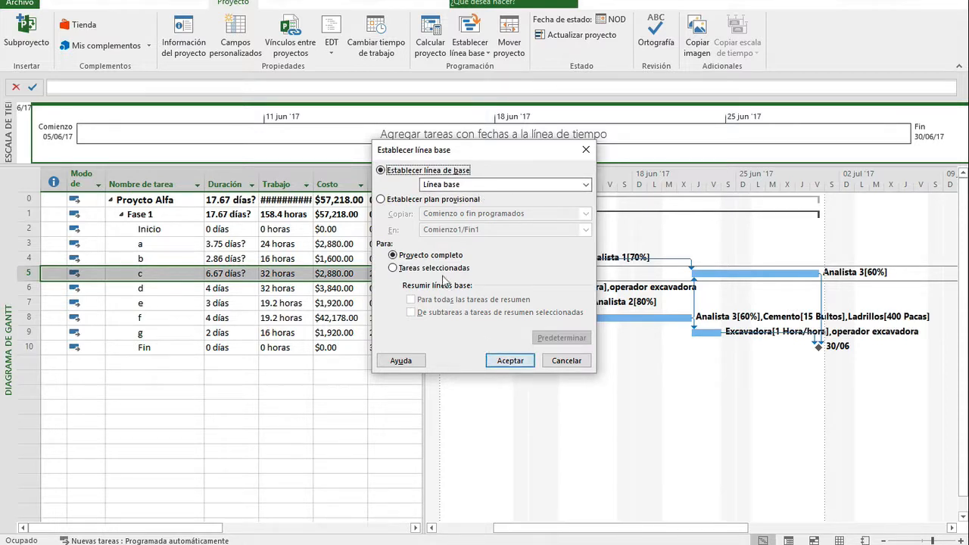
{"action": "left_click", "coordinate": [518, 363]}
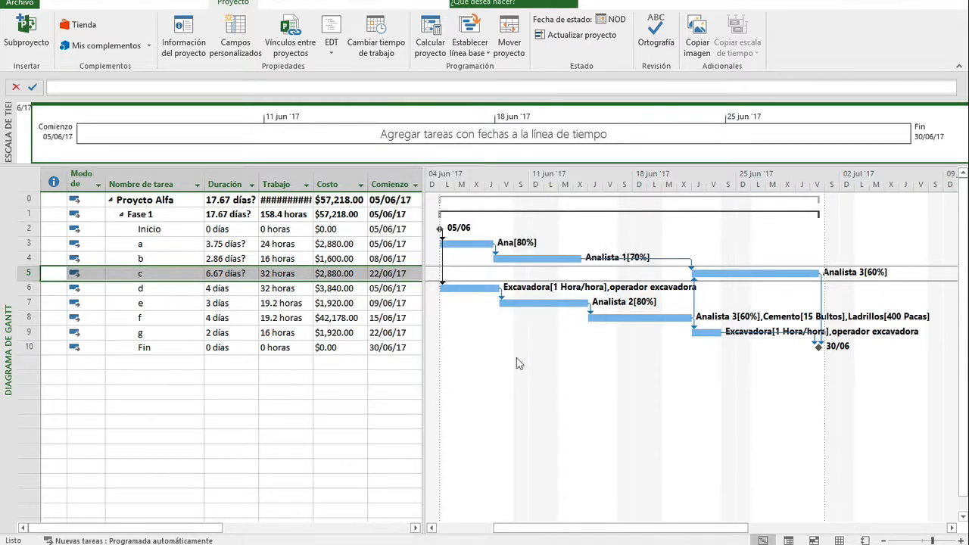
- Set the second baseline, Línea base 1, for the complete project
{"action": "left_click", "coordinate": [468, 43]}
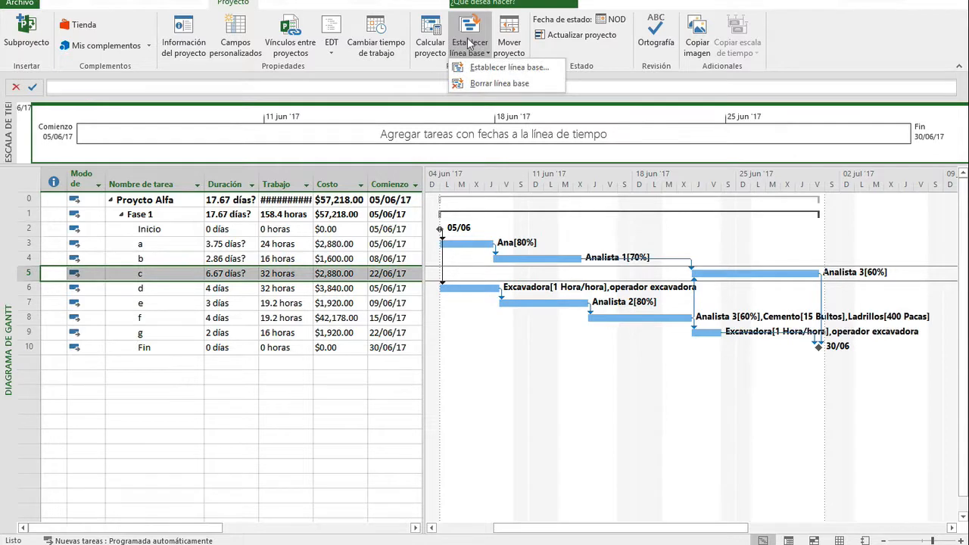
{"action": "left_click", "coordinate": [494, 67]}
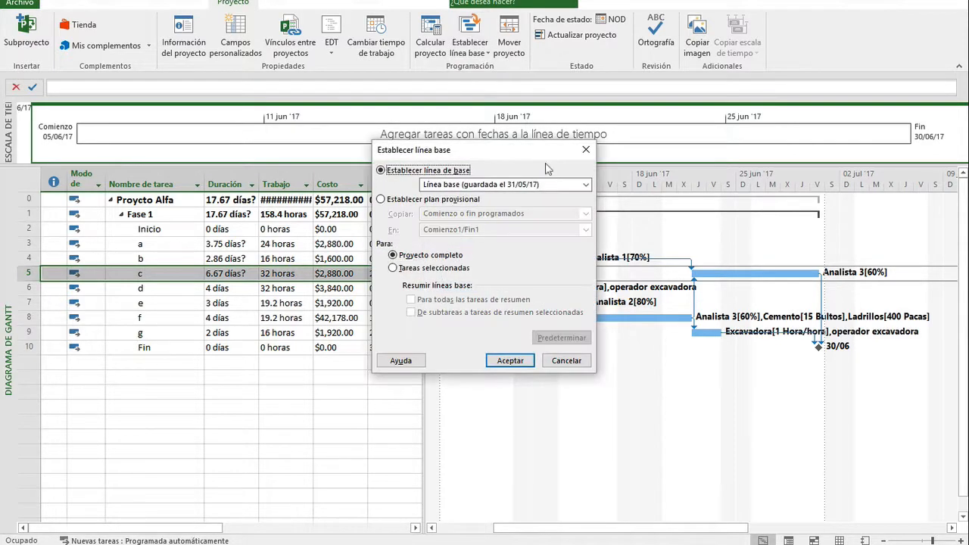
{"action": "left_click", "coordinate": [584, 186]}
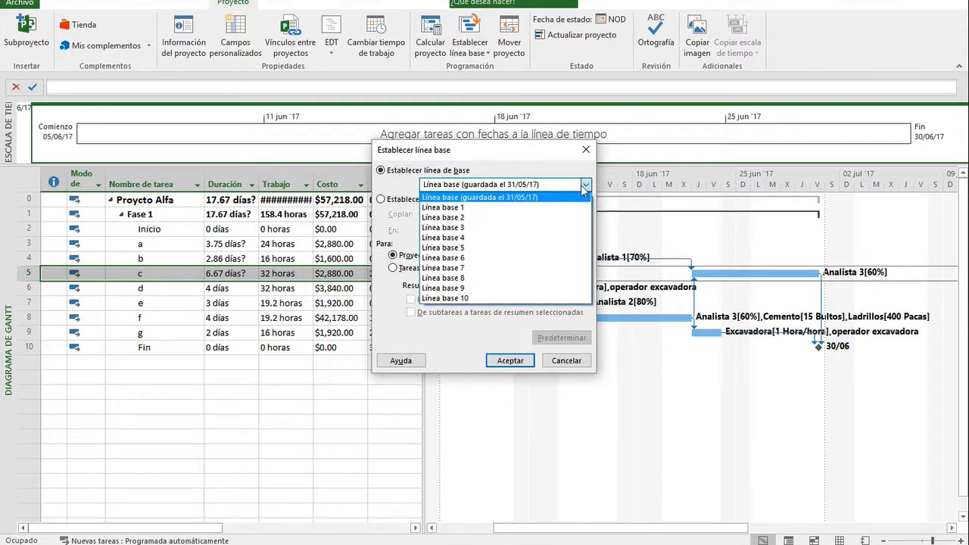
{"action": "left_click", "coordinate": [523, 209]}
{"action": "left_click", "coordinate": [512, 360]}
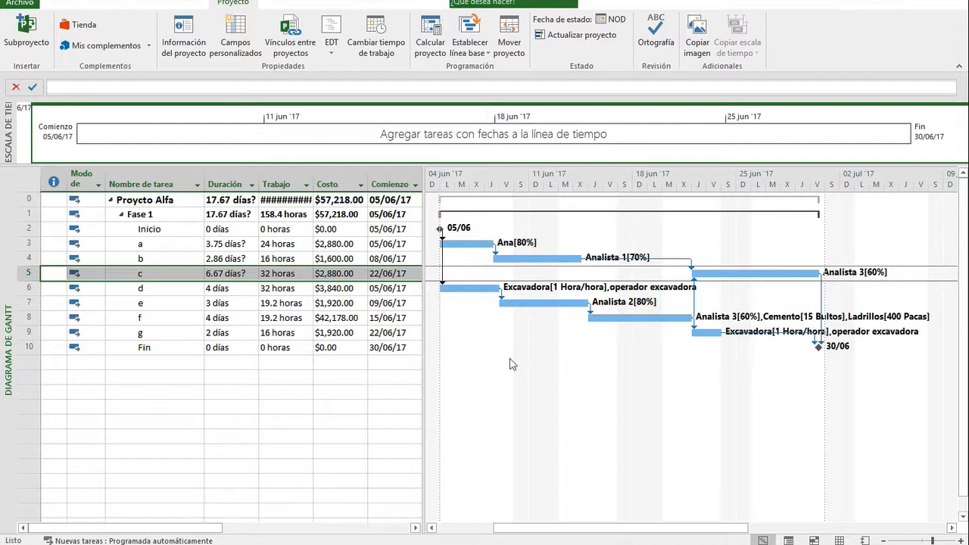
{"action": "right_click", "coordinate": [12, 243]}
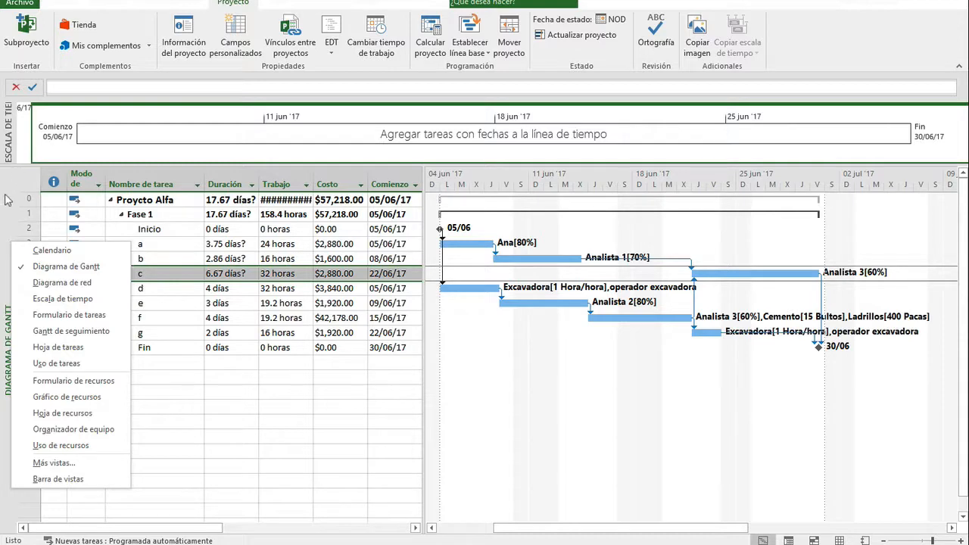
{"action": "left_click", "coordinate": [58, 478]}
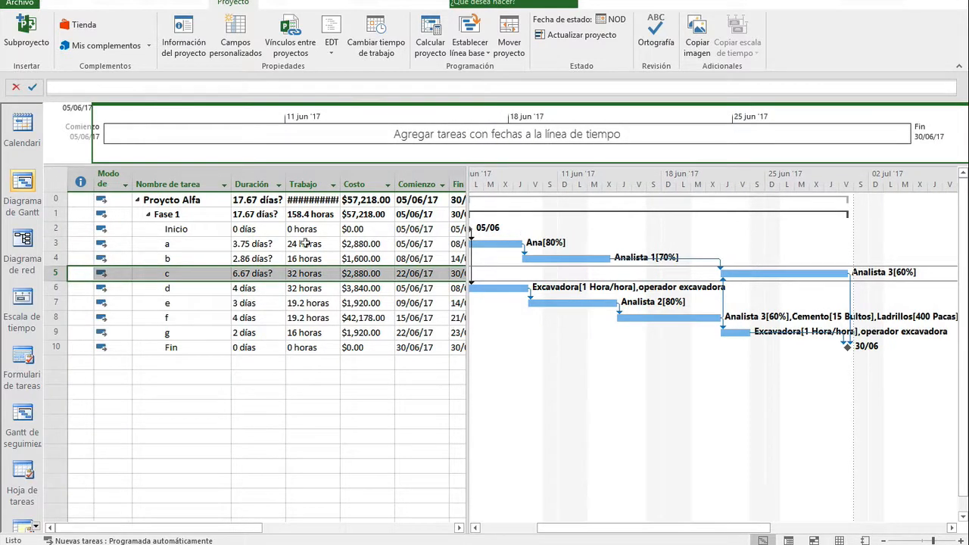
{"action": "right_click", "coordinate": [39, 120]}
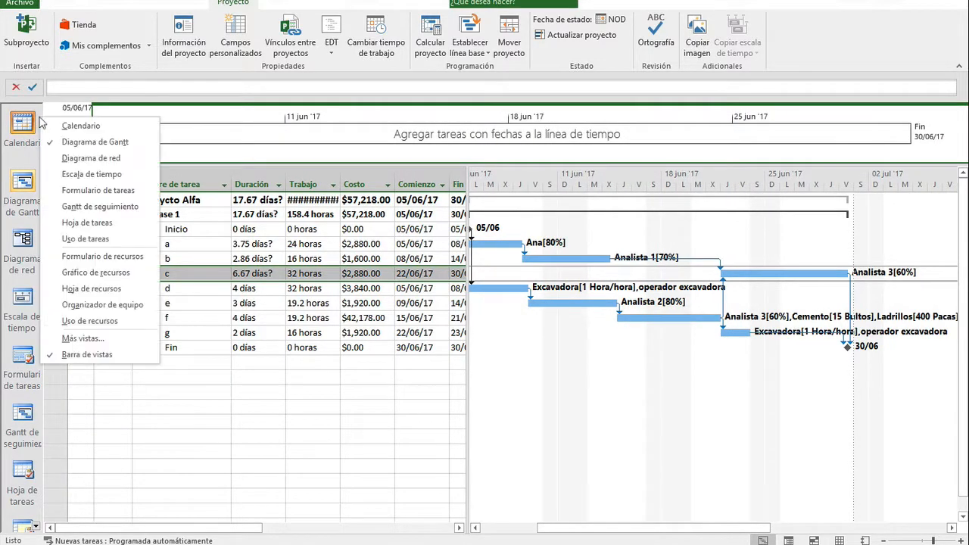
{"action": "left_click", "coordinate": [115, 355]}
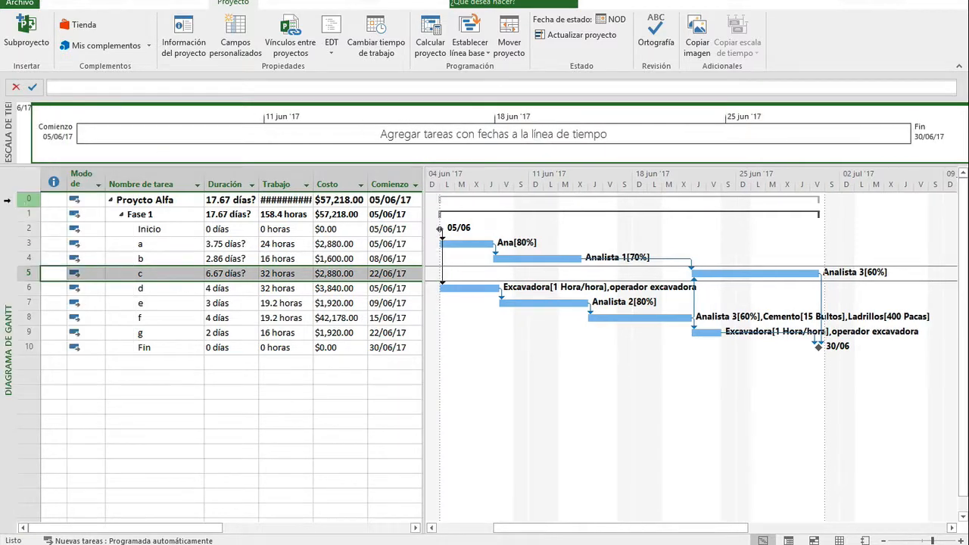
- Display the Gantt de varias líneas base view and examine the baseline bars of all tasks
{"action": "right_click", "coordinate": [8, 200]}
{"action": "left_click", "coordinate": [79, 420]}
{"action": "left_click_drag", "start_coordinate": [255, 97], "coordinate": [253, 116]}
{"action": "left_click", "coordinate": [174, 142]}
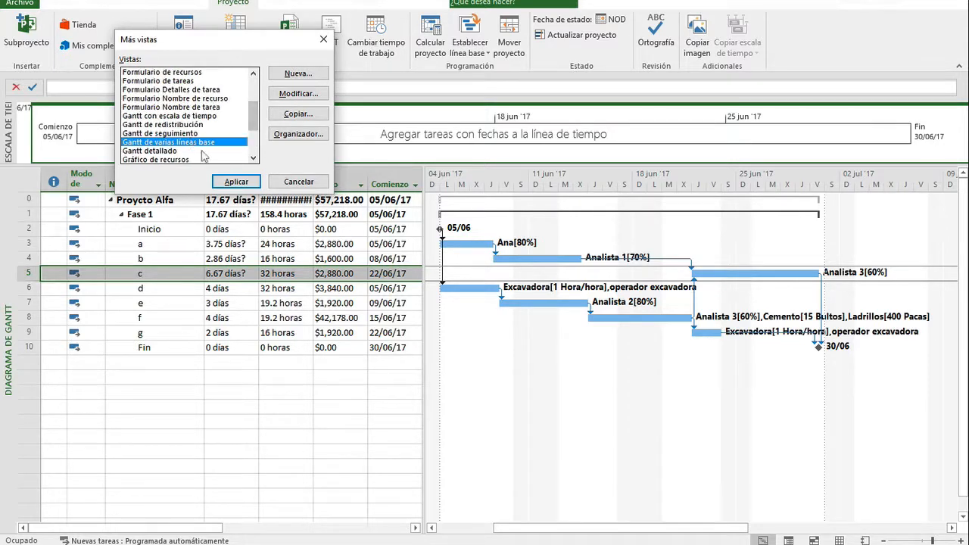
{"action": "left_click", "coordinate": [237, 181]}
{"action": "scroll", "coordinate": [751, 265], "scroll_direction": "right", "scroll_amount": 5}
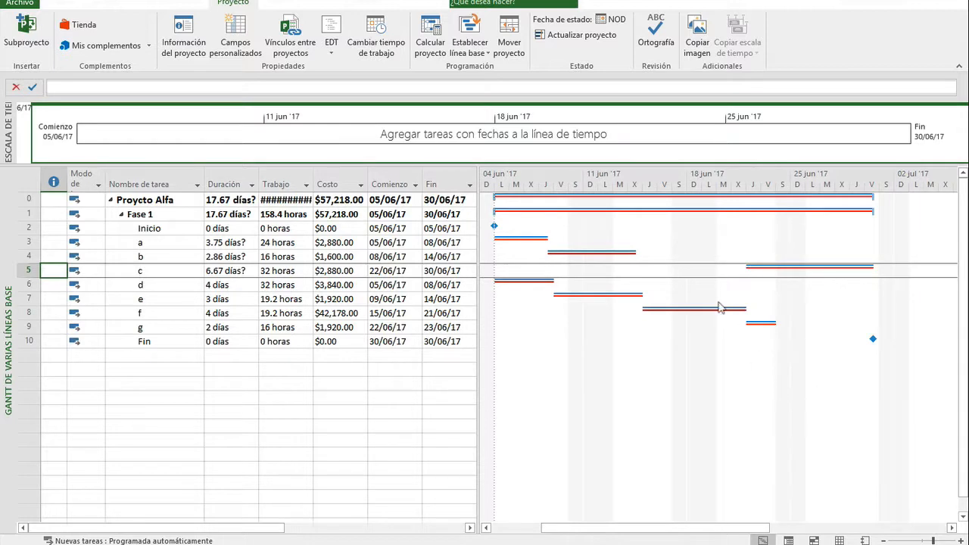
- Switch to the Gantt de seguimiento view and hide the timeline pane above it
{"action": "right_click", "coordinate": [13, 219]}
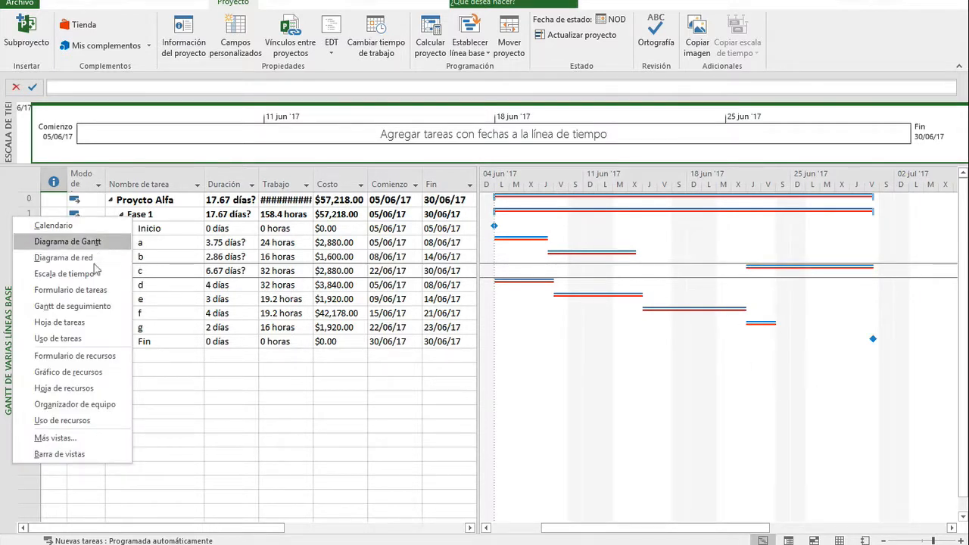
{"action": "left_click", "coordinate": [72, 306]}
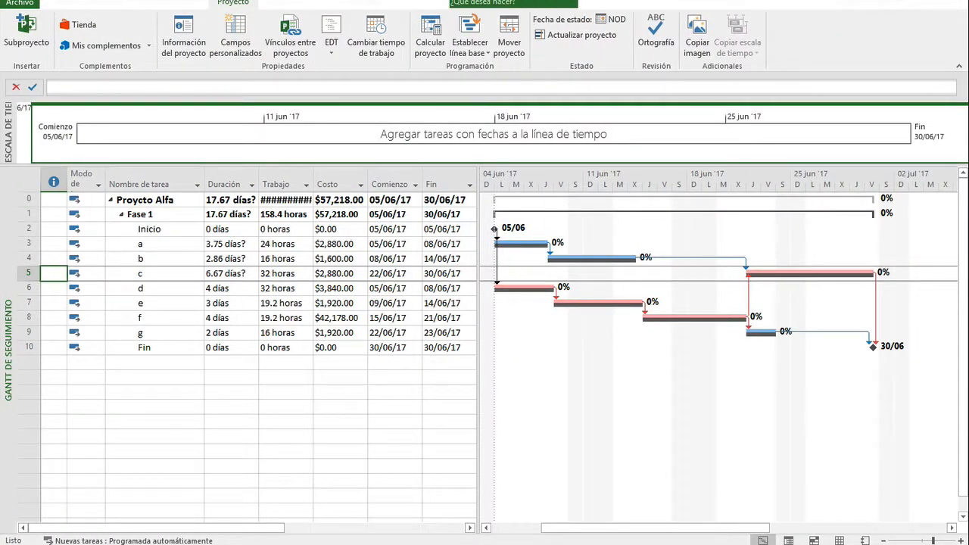
{"action": "left_click", "coordinate": [179, 246]}
{"action": "left_click_drag", "start_coordinate": [265, 165], "coordinate": [255, 50]}
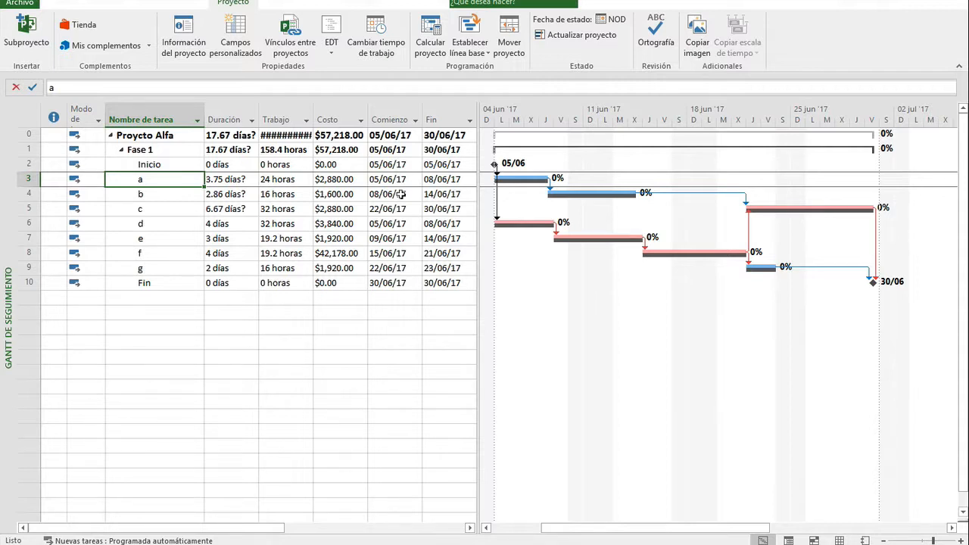
{"action": "right_click", "coordinate": [10, 161]}
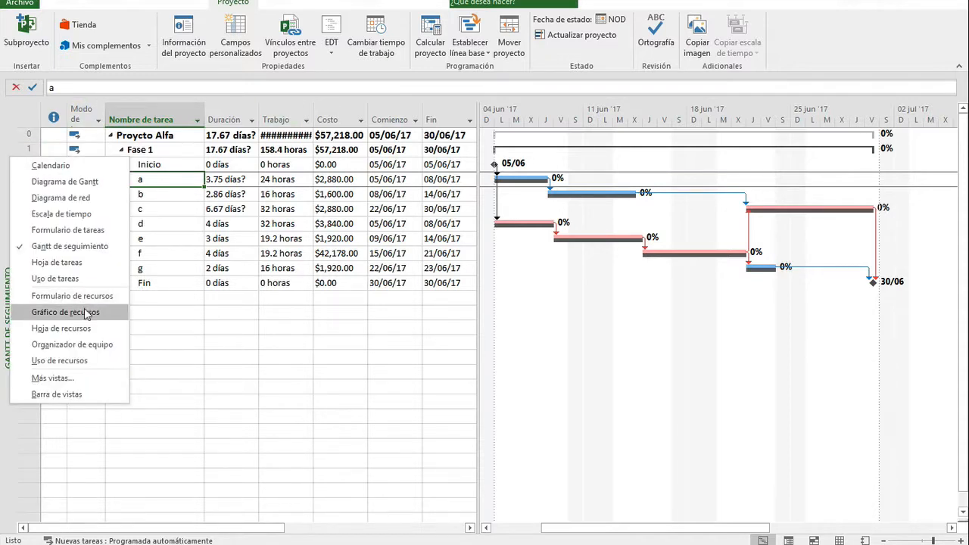
{"action": "left_click", "coordinate": [54, 278]}
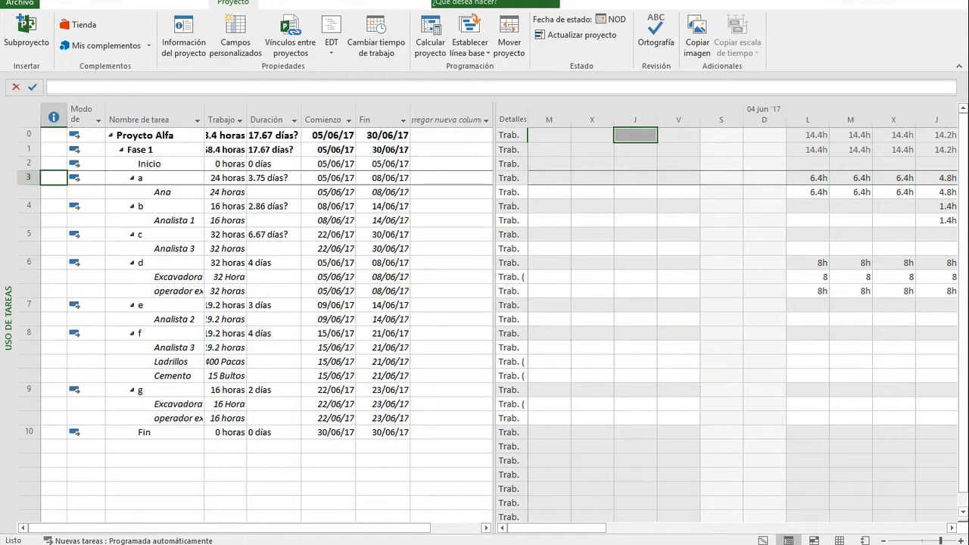
{"action": "right_click", "coordinate": [10, 157]}
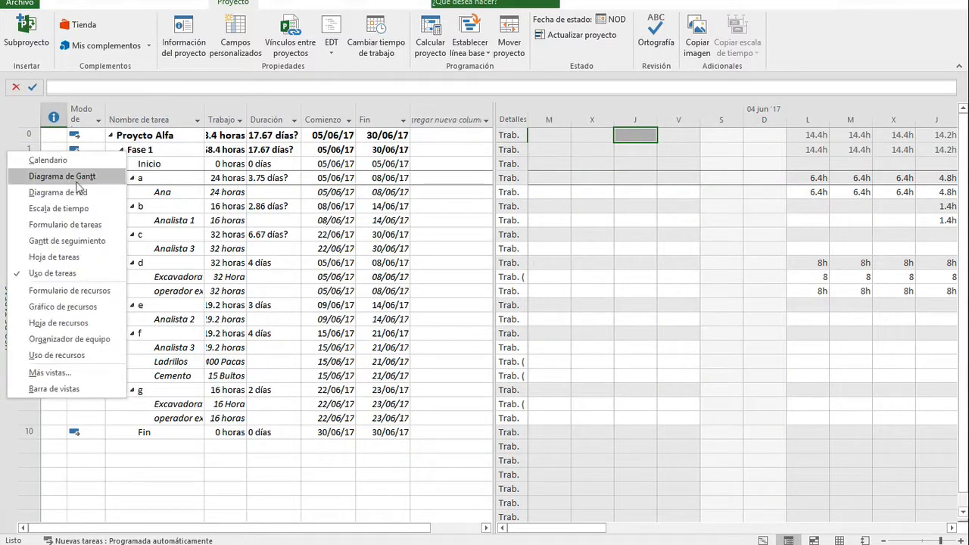
{"action": "left_click", "coordinate": [83, 242]}
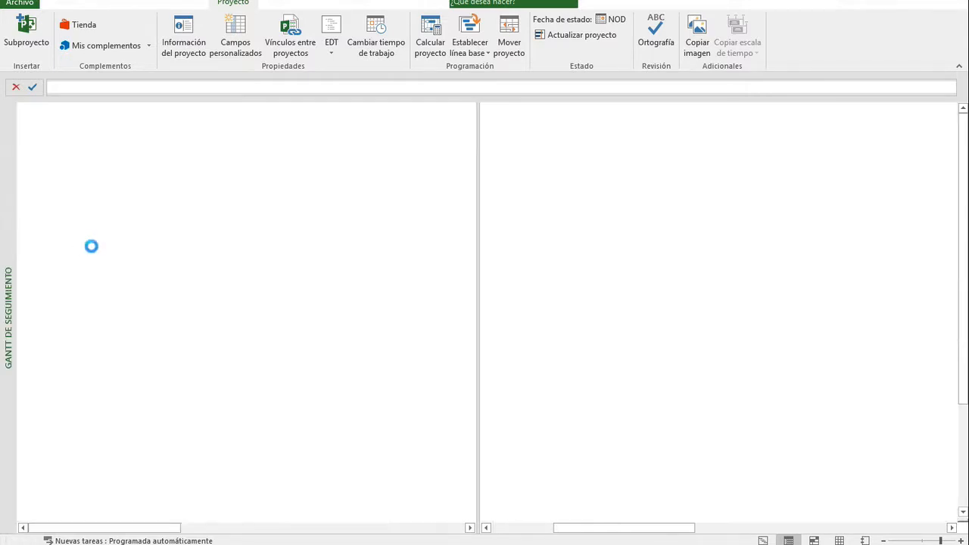
- Split the Gantt de seguimiento window and show Uso de tareas for task a in the lower pane
{"action": "left_click_drag", "start_coordinate": [958, 520], "coordinate": [958, 331]}
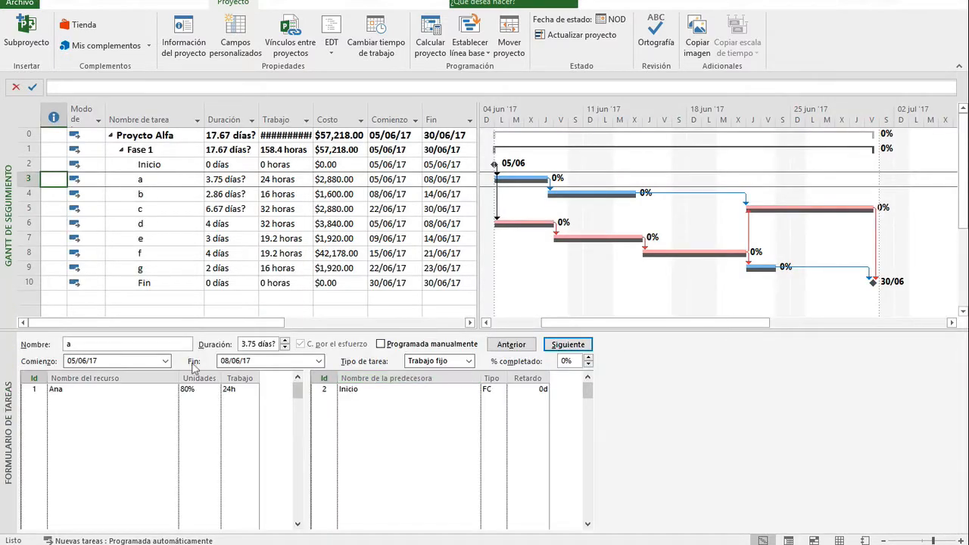
{"action": "right_click", "coordinate": [11, 375]}
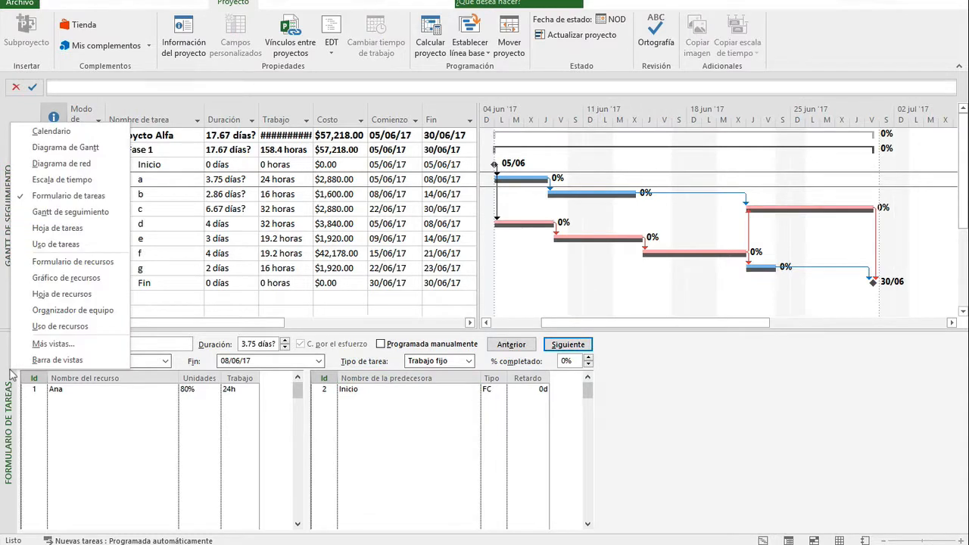
{"action": "left_click", "coordinate": [105, 243]}
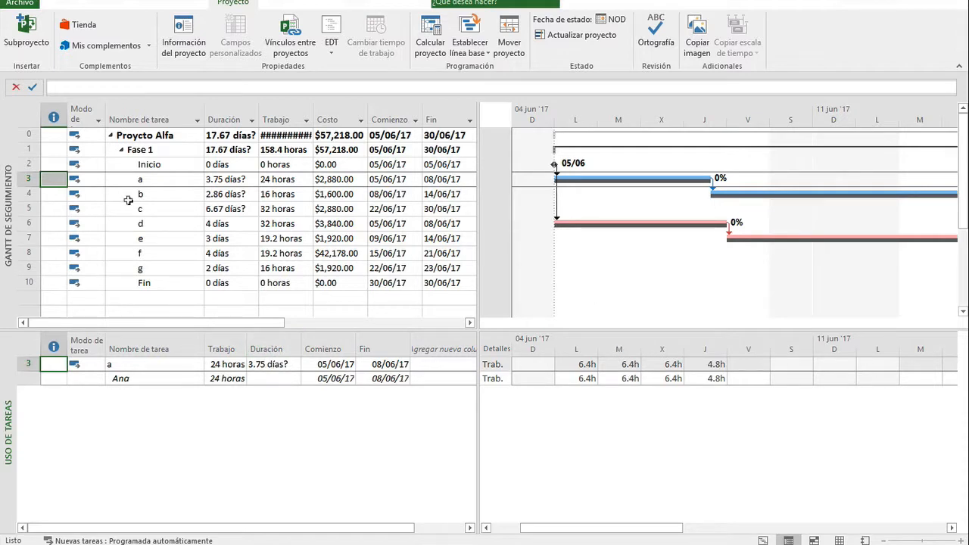
{"action": "left_click", "coordinate": [148, 177]}
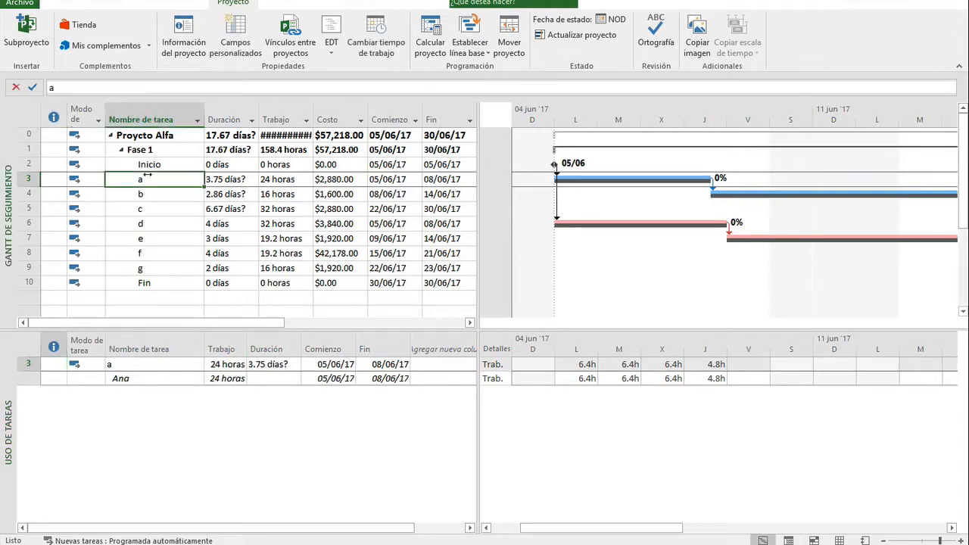
- Add the Trabajo real and Trabajo previsto detail rows to the task usage grid of task a
{"action": "left_click", "coordinate": [152, 377]}
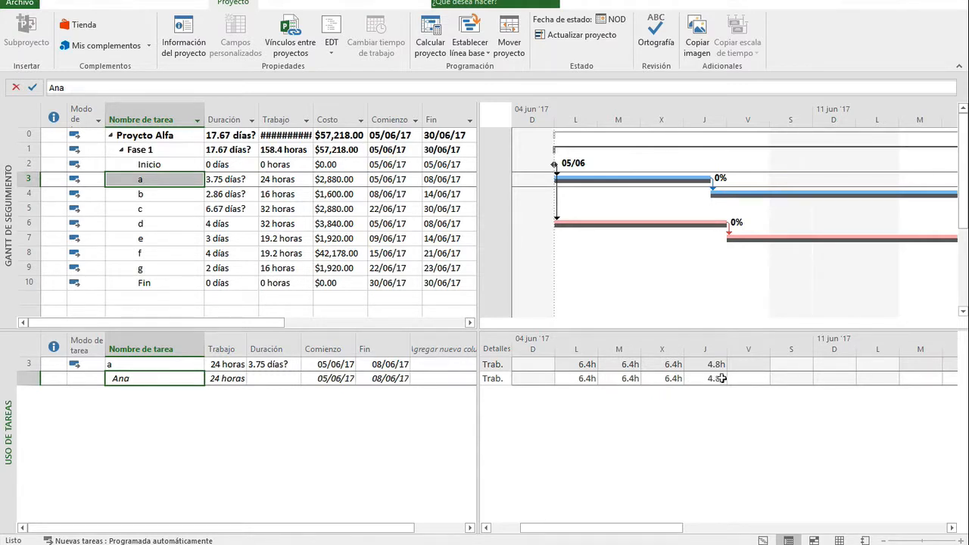
{"action": "right_click", "coordinate": [502, 379]}
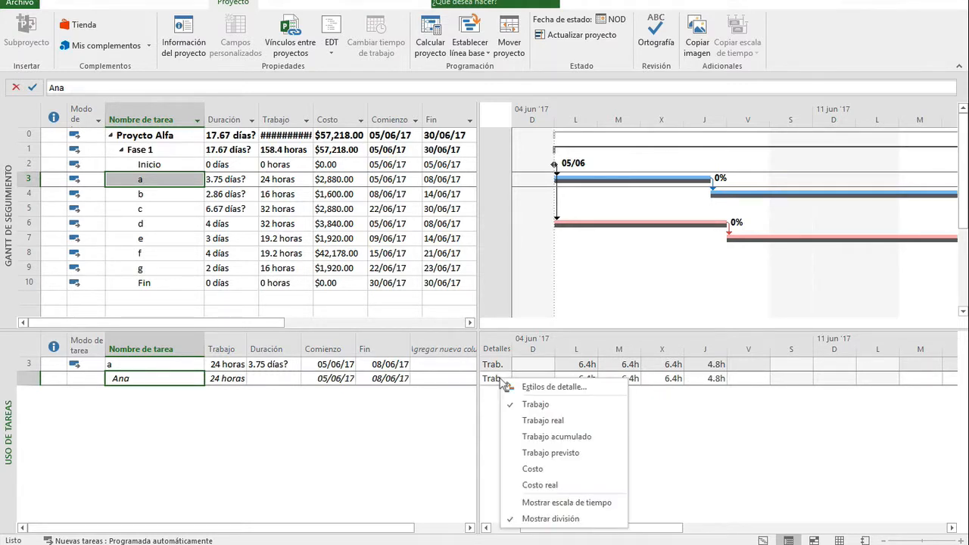
{"action": "left_click", "coordinate": [557, 420]}
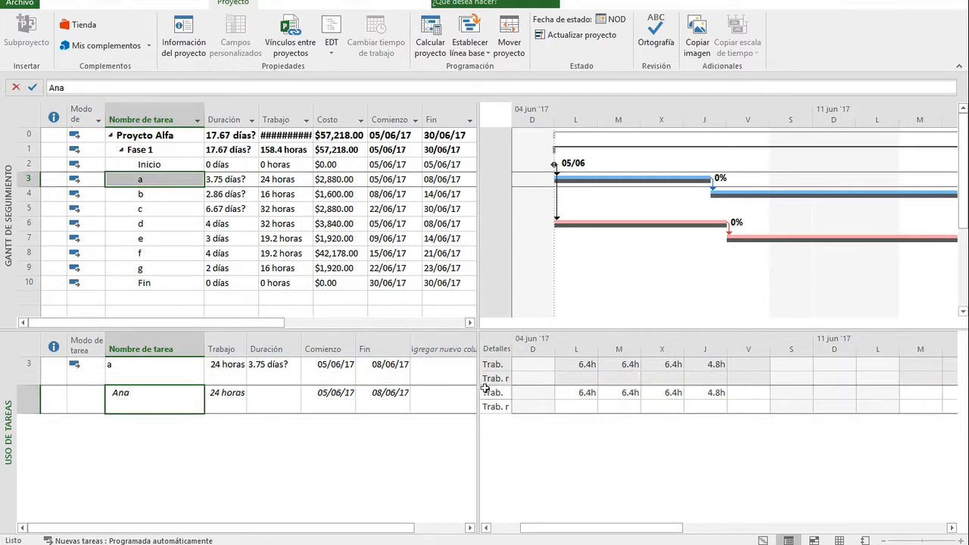
{"action": "right_click", "coordinate": [494, 391]}
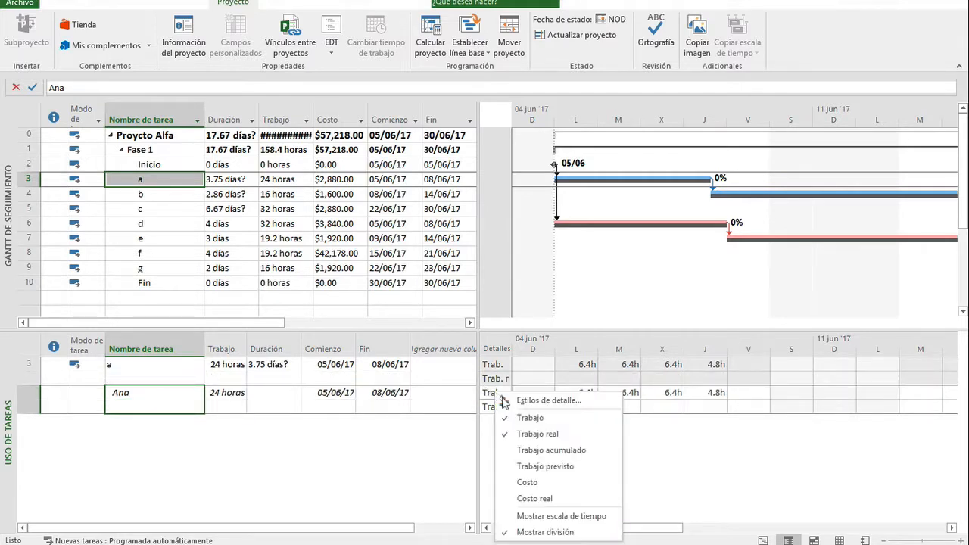
{"action": "left_click", "coordinate": [547, 467]}
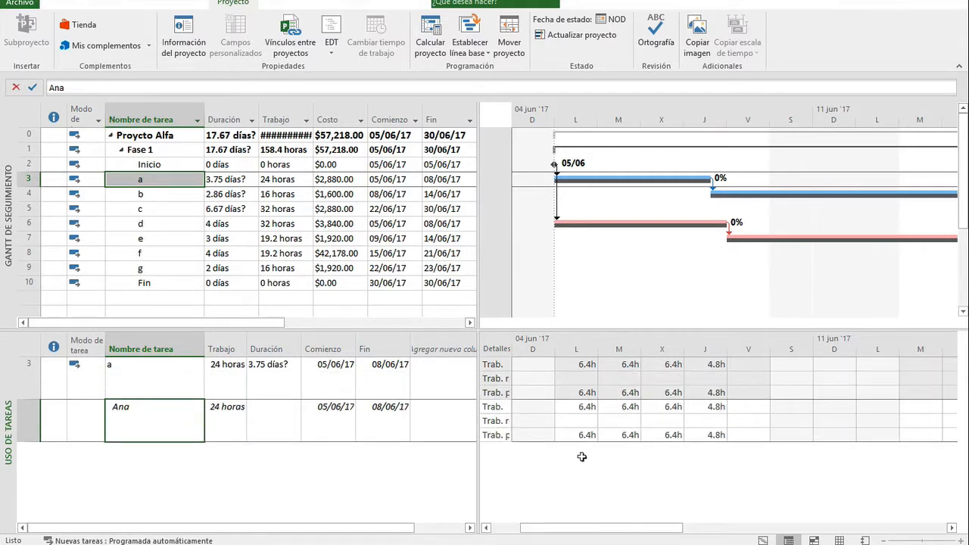
- Enter actual work of 3 h on Monday, 4 h on Tuesday and 6 h on Wednesday for the resource assigned to task a
{"action": "left_click", "coordinate": [586, 419]}
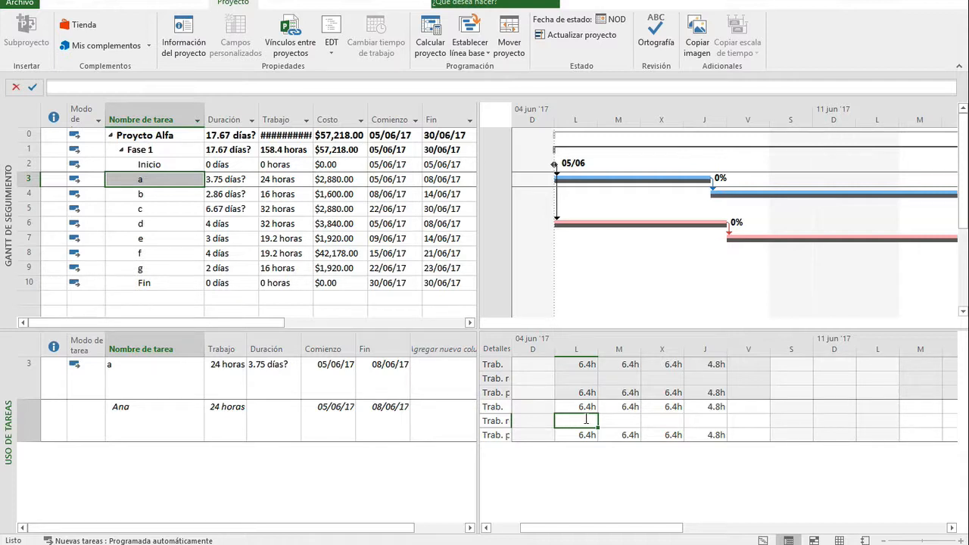
{"action": "type", "text": "3"}
{"action": "key", "text": "Tab"}
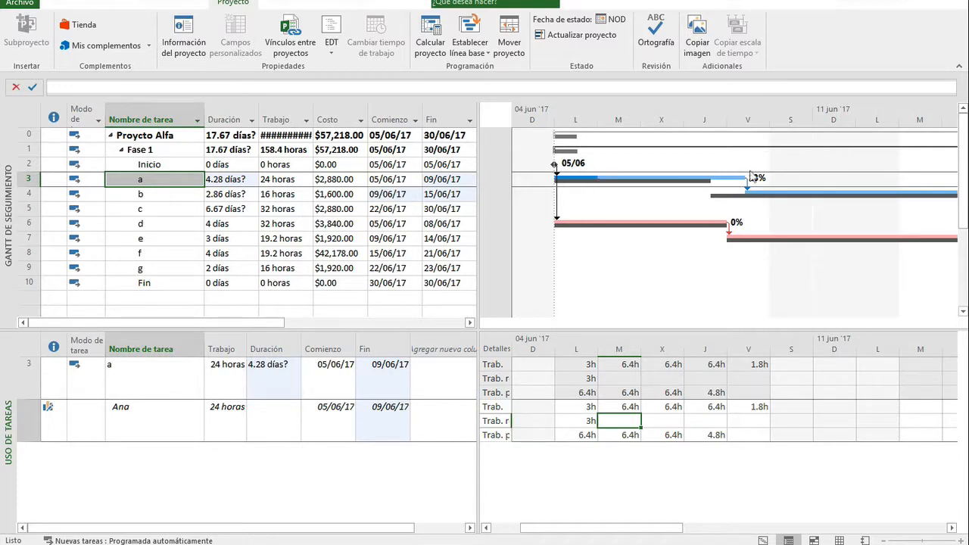
{"action": "left_click", "coordinate": [759, 407]}
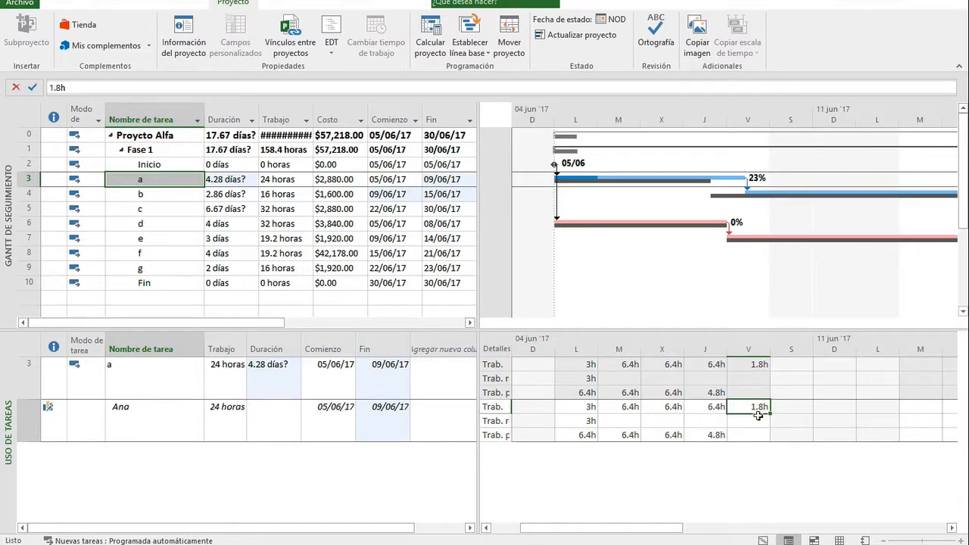
{"action": "left_click", "coordinate": [622, 421]}
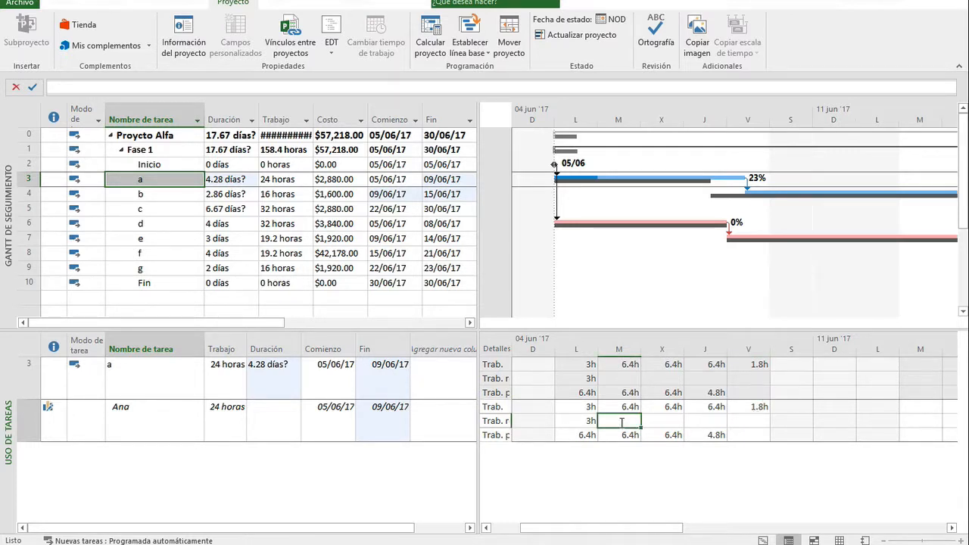
{"action": "type", "text": "4"}
{"action": "key", "text": "Tab"}
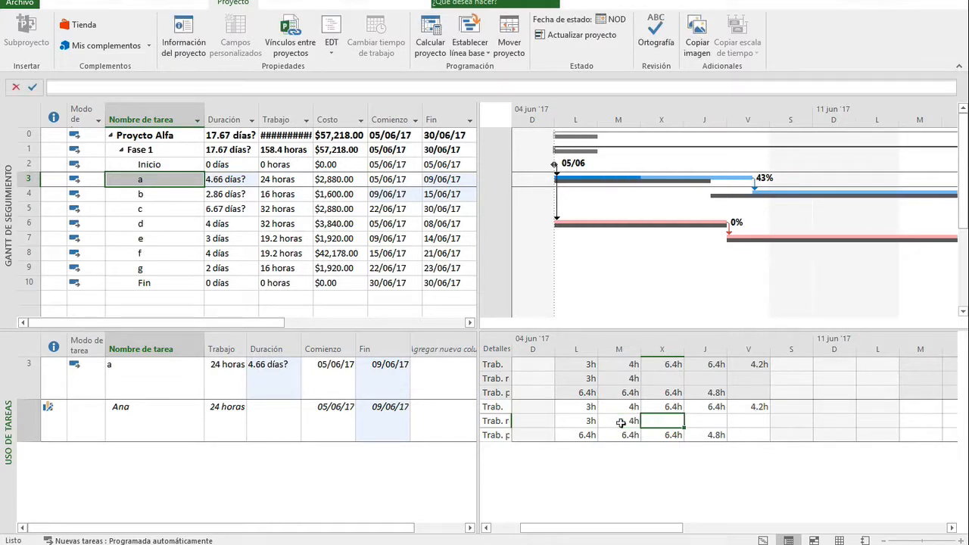
{"action": "type", "text": "6"}
{"action": "key", "text": "Tab"}
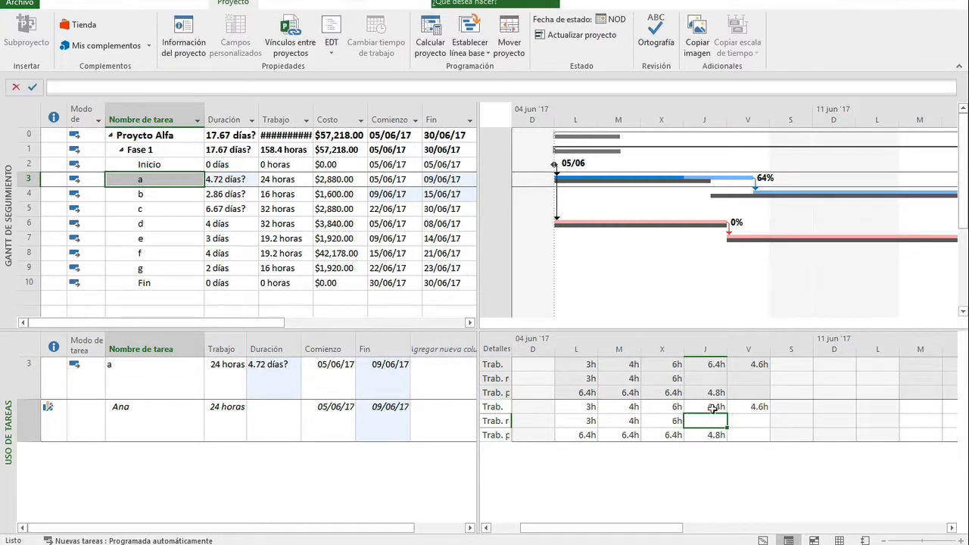
- Enter 12 h of actual work on Thursday for the resource assigned to task a
{"action": "left_click", "coordinate": [756, 407]}
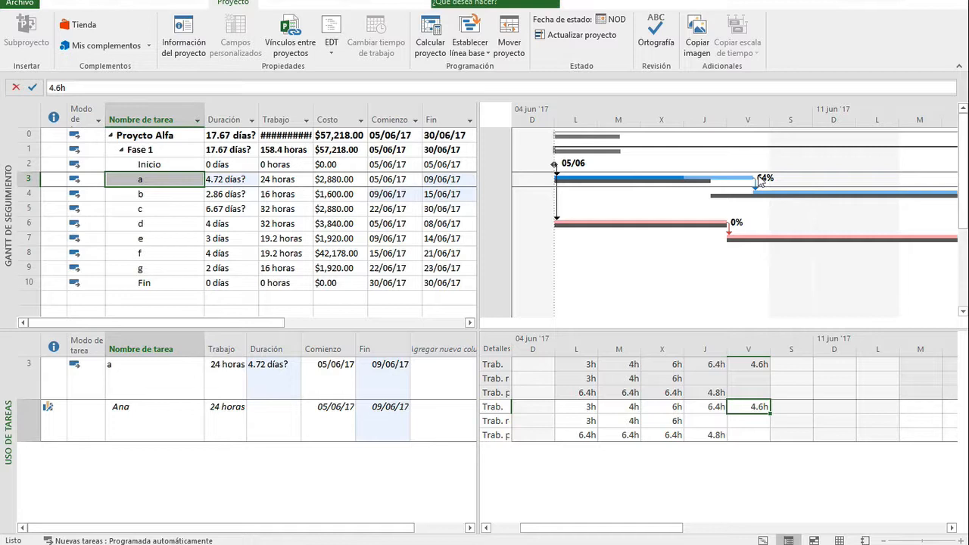
{"action": "left_click", "coordinate": [710, 422]}
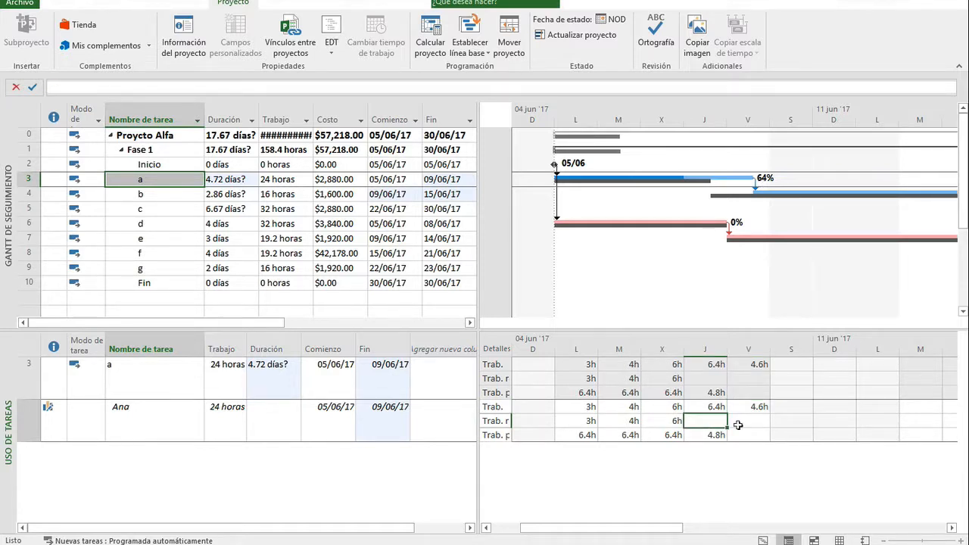
{"action": "type", "text": "12"}
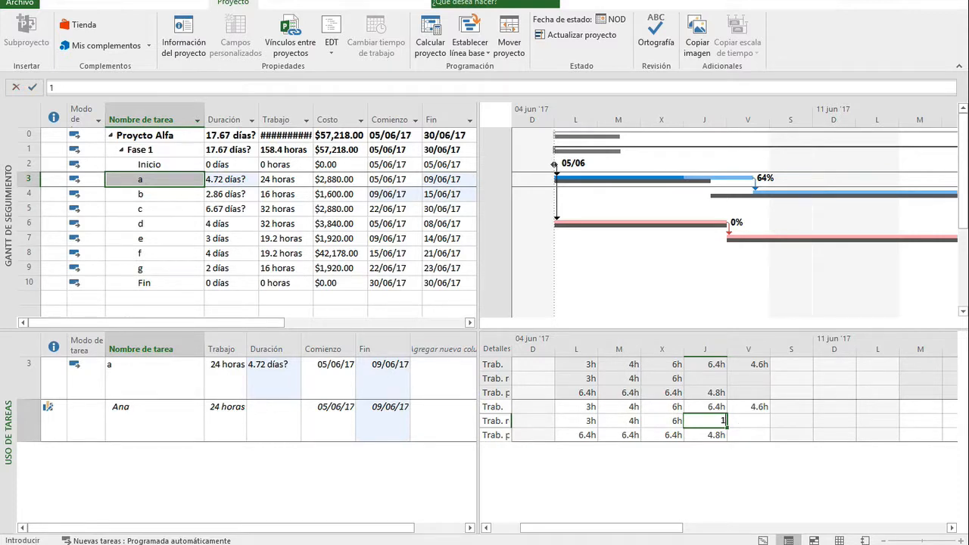
{"action": "key", "text": "Return"}
{"action": "key", "text": "Up"}
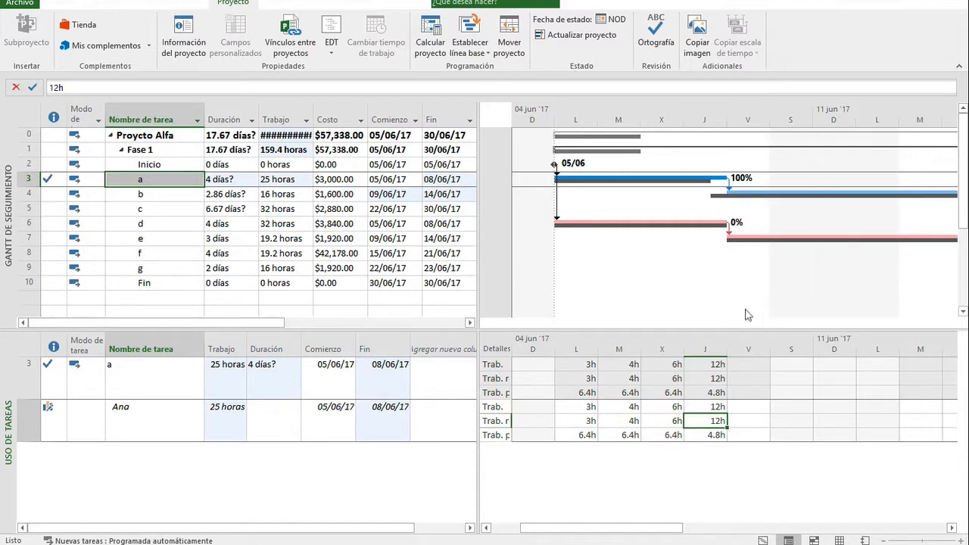
- Show the usage of task d and enter 6 hours of actual work on Monday for Excavadora
{"action": "left_click", "coordinate": [169, 200]}
{"action": "left_click", "coordinate": [171, 211]}
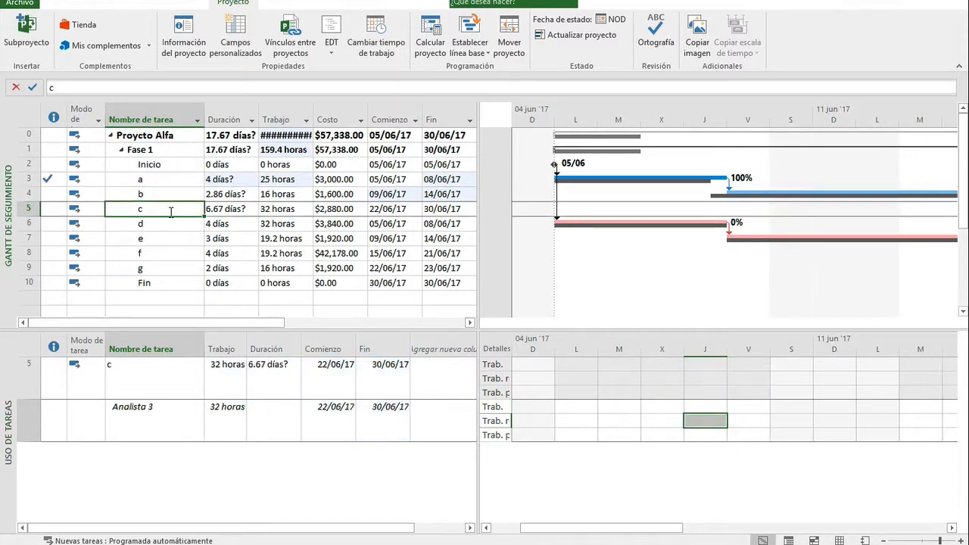
{"action": "left_click", "coordinate": [173, 222]}
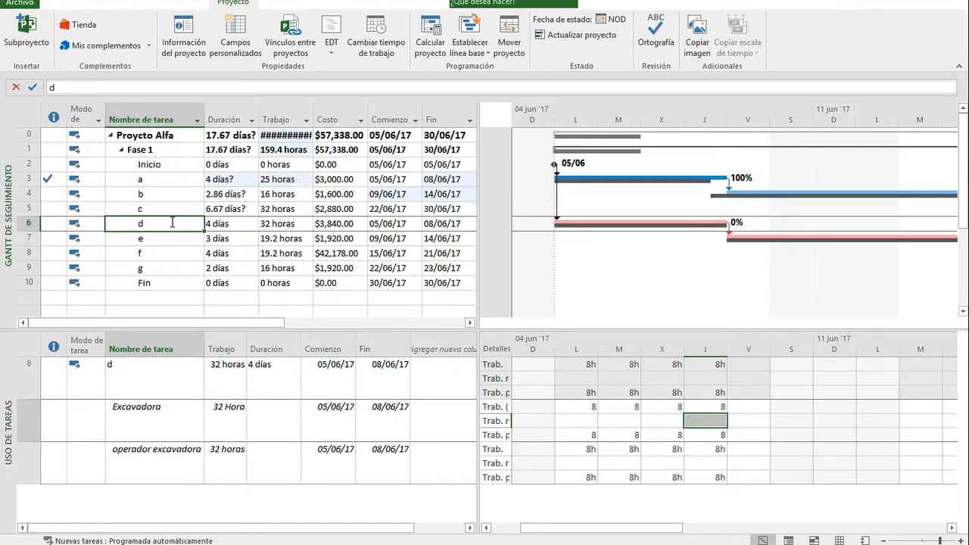
{"action": "left_click", "coordinate": [186, 417]}
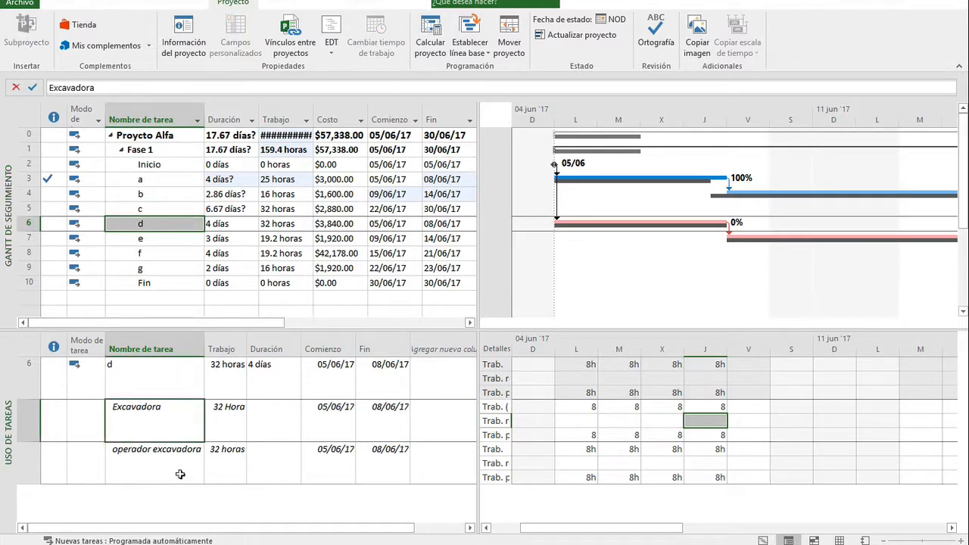
{"action": "left_click", "coordinate": [180, 474]}
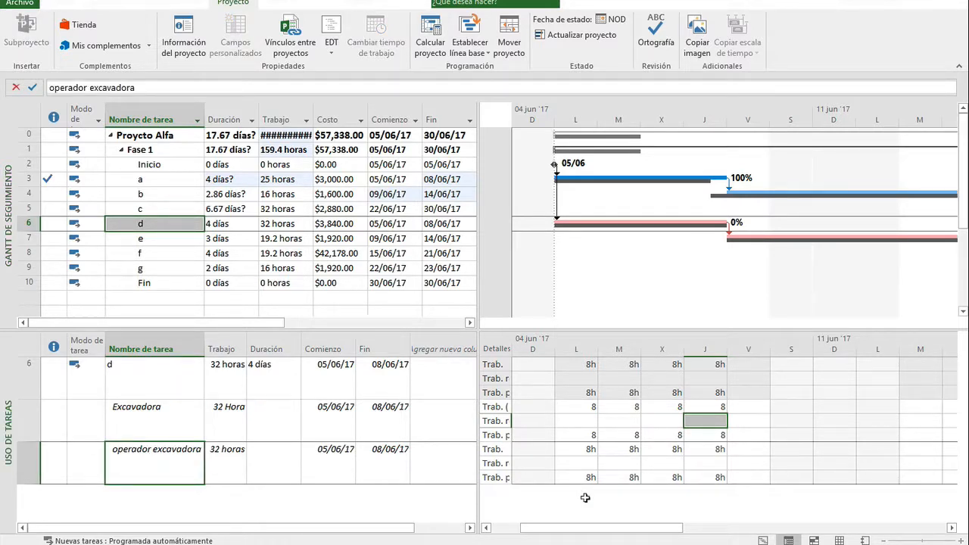
{"action": "left_click", "coordinate": [580, 422]}
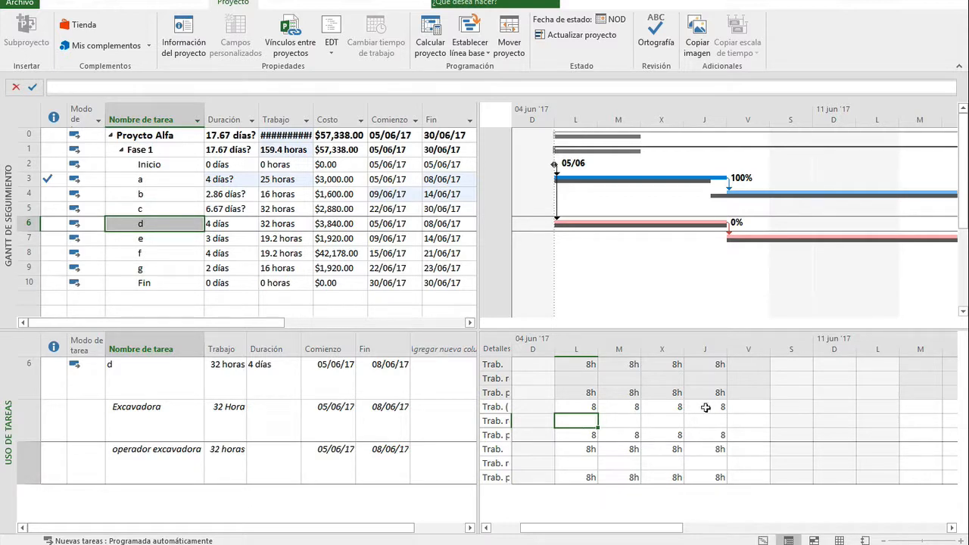
{"action": "type", "text": "6"}
{"action": "key", "text": "Tab"}
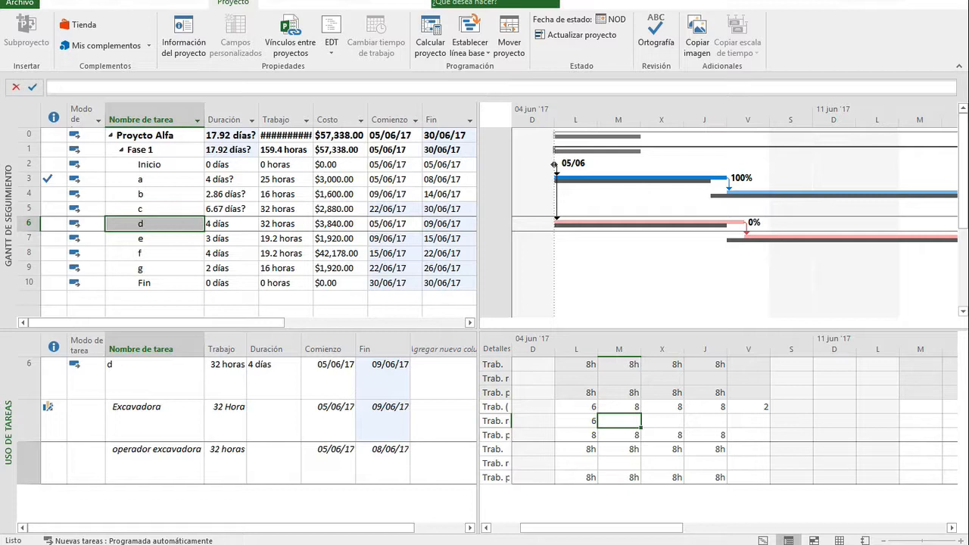
- Enter 6 h of actual work on Monday for operador excavadora in task d
{"action": "key", "text": "Down"}
{"action": "key", "text": "Down"}
{"action": "key", "text": "Down"}
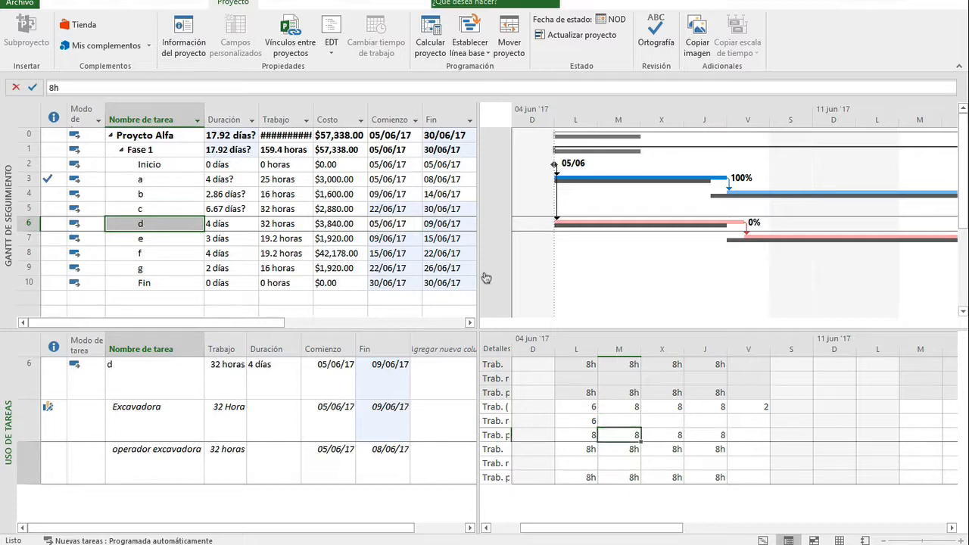
{"action": "key", "text": "Left"}
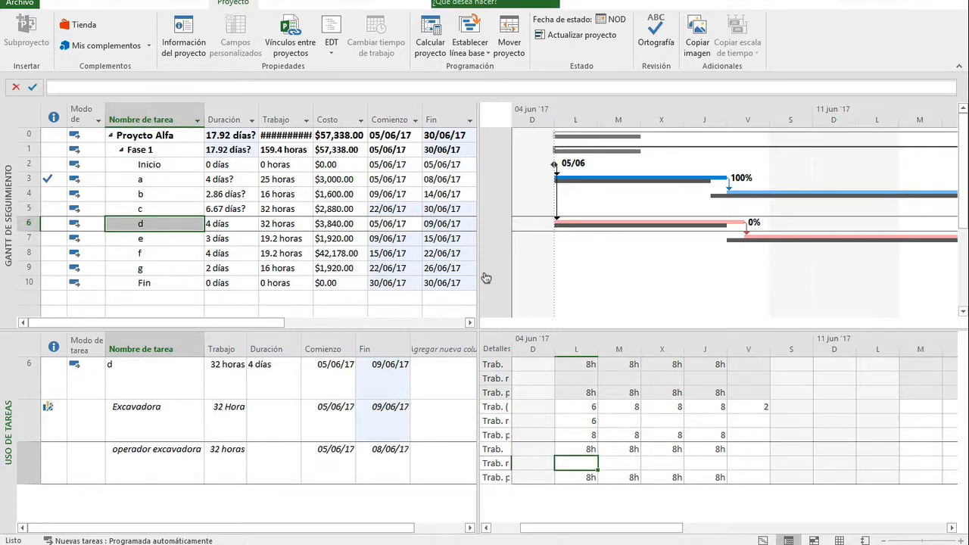
{"action": "type", "text": "6"}
{"action": "key", "text": "Return"}
- Enter 8 h of actual work on Tuesday for both Excavadora and operador excavadora in task d
{"action": "key", "text": "Up"}
{"action": "key", "text": "Up"}
{"action": "key", "text": "Up"}
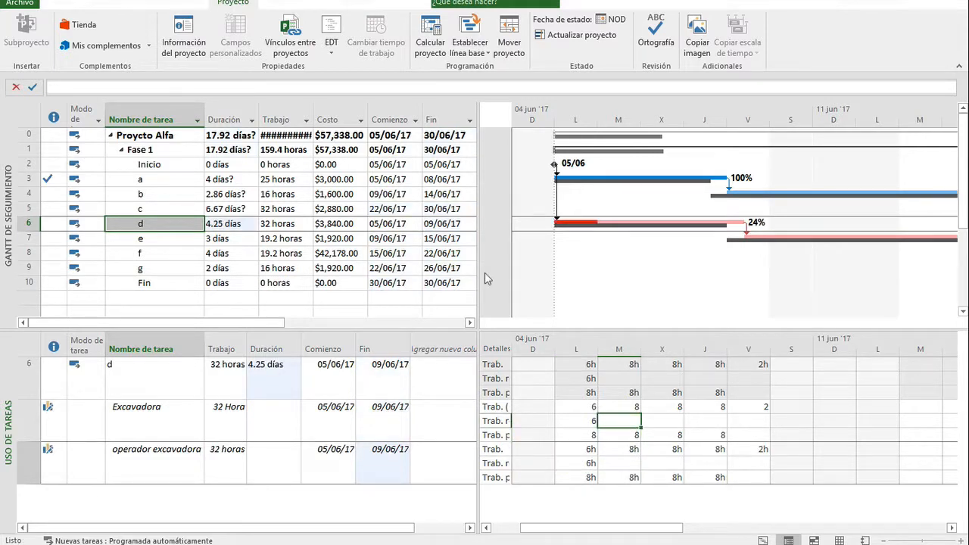
{"action": "type", "text": "8"}
{"action": "key", "text": "Return"}
{"action": "key", "text": "Down"}
{"action": "key", "text": "Down"}
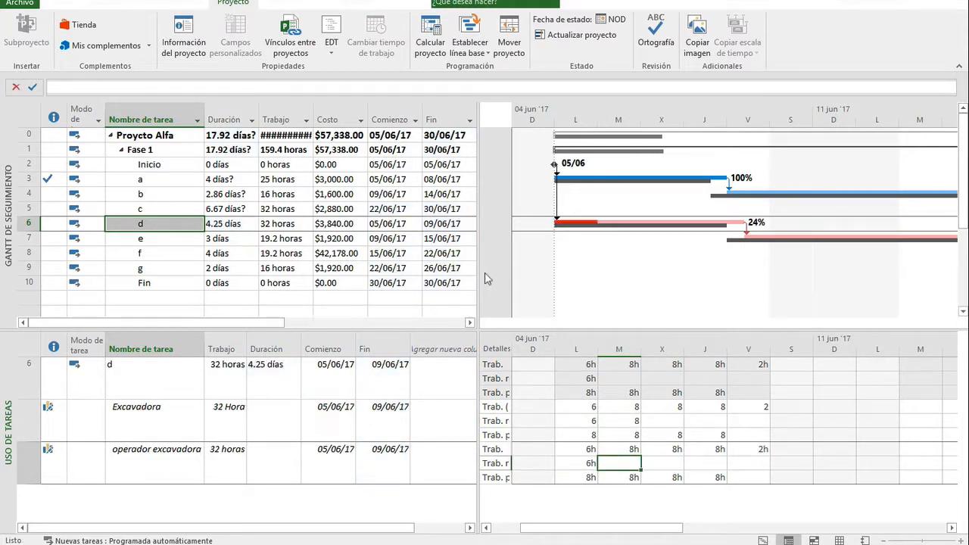
{"action": "type", "text": "8"}
{"action": "key", "text": "Tab"}
- Enter 4 h of actual work on Wednesday for both Excavadora and operador excavadora in task d
{"action": "key", "text": "Up"}
{"action": "key", "text": "Up"}
{"action": "key", "text": "Up"}
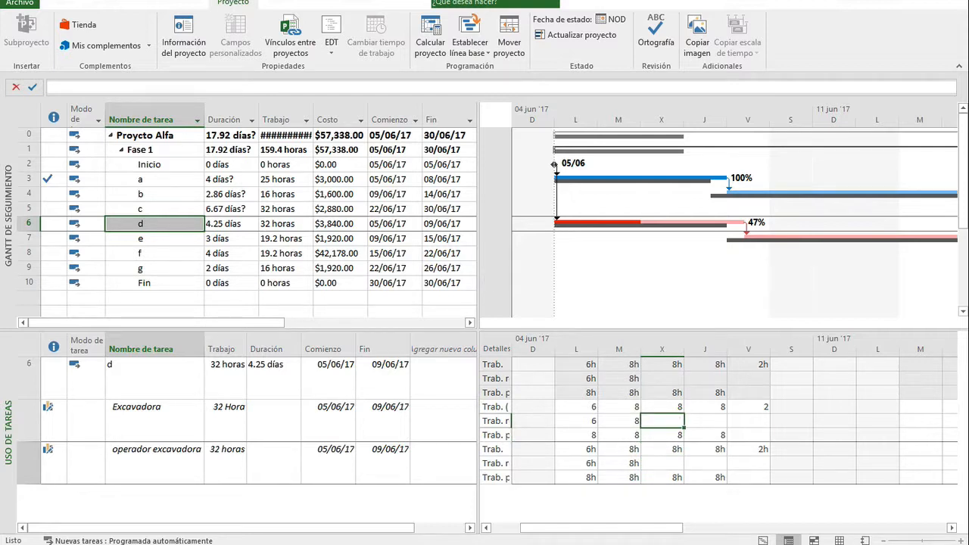
{"action": "type", "text": "4"}
{"action": "key", "text": "Return"}
{"action": "key", "text": "Down"}
{"action": "key", "text": "Down"}
{"action": "type", "text": "4"}
{"action": "key", "text": "Tab"}
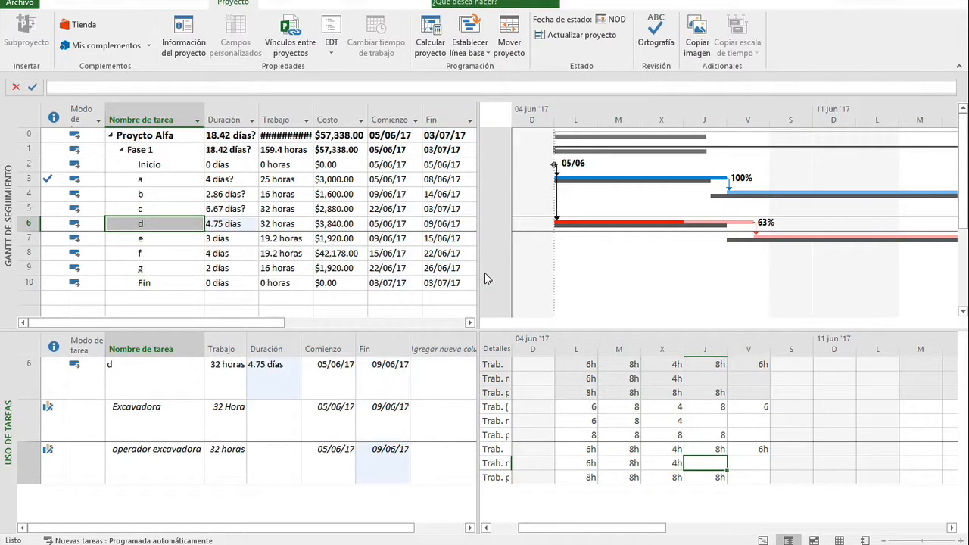
- Enter Thursday's actual work in task d: 3 h for Excavadora and 5 h for operador excavadora
{"action": "key", "text": "Up"}
{"action": "key", "text": "Up"}
{"action": "key", "text": "Up"}
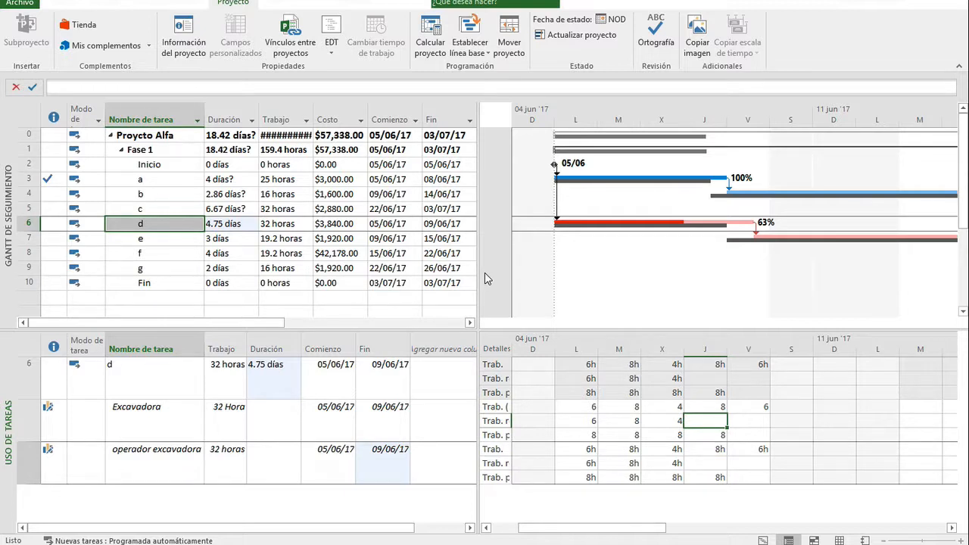
{"action": "type", "text": "3"}
{"action": "key", "text": "Return"}
{"action": "key", "text": "Down"}
{"action": "key", "text": "Down"}
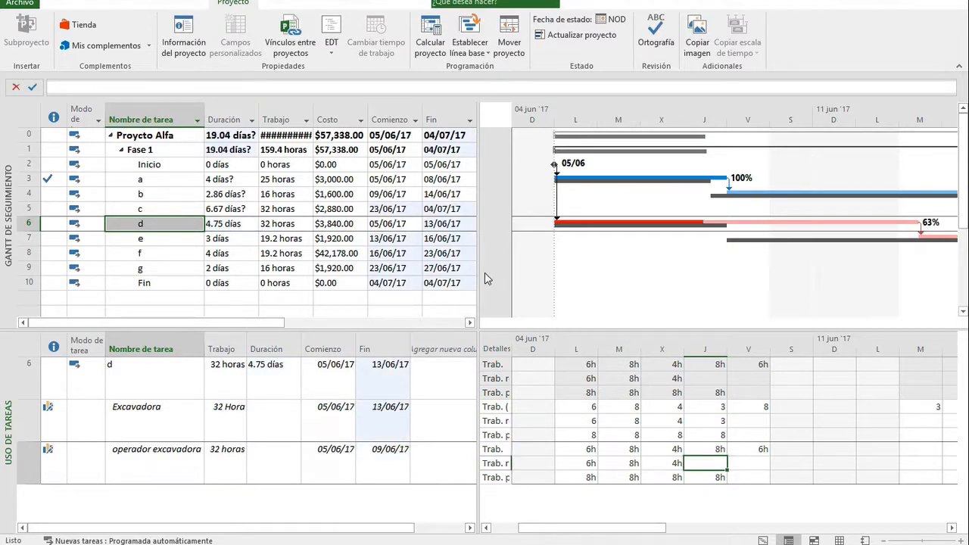
{"action": "type", "text": "5"}
{"action": "key", "text": "Up"}
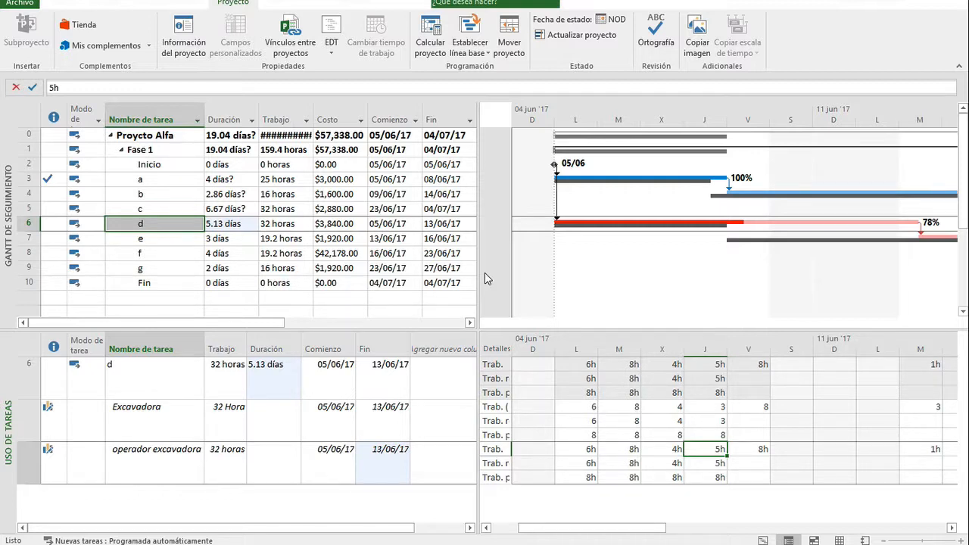
- Enter 8 h of actual work on Friday for both Excavadora and operador excavadora in task d
{"action": "key", "text": "Up"}
{"action": "key", "text": "Up"}
{"action": "key", "text": "Right"}
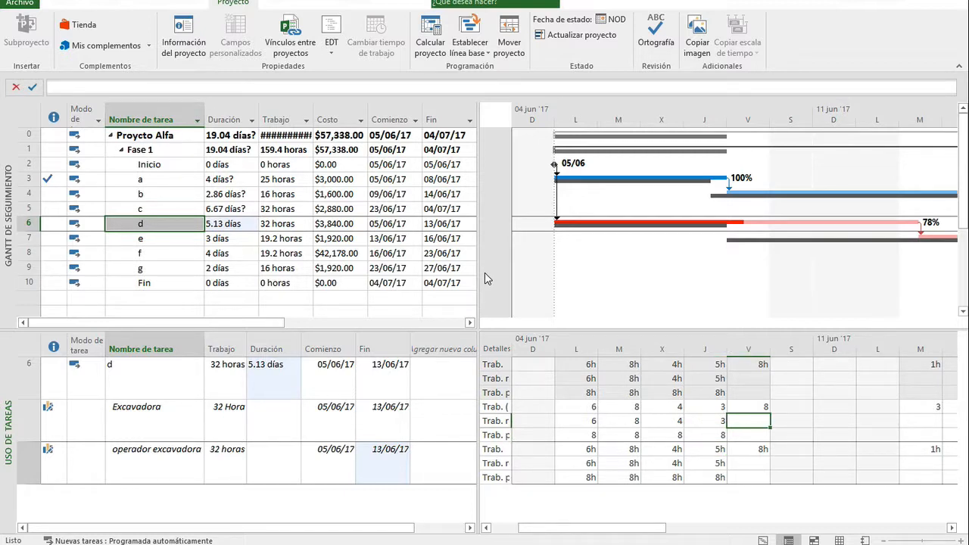
{"action": "type", "text": "8"}
{"action": "key", "text": "Return"}
{"action": "key", "text": "Down"}
{"action": "key", "text": "Down"}
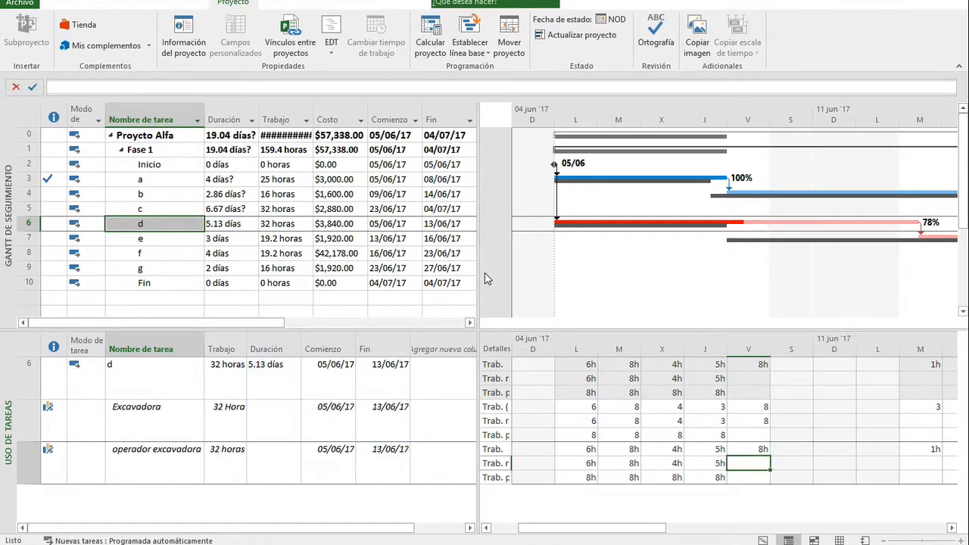
{"action": "type", "text": "8"}
{"action": "key", "text": "Up"}
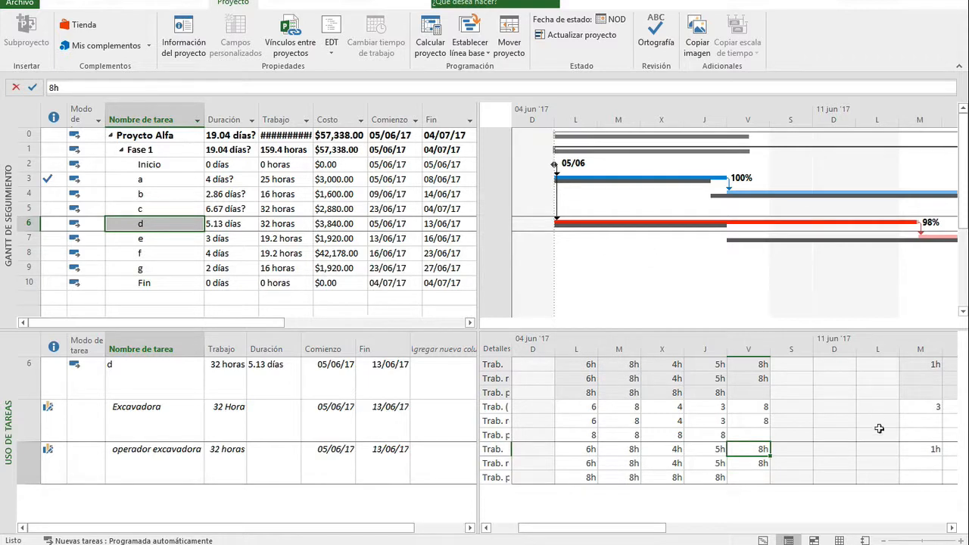
- Enter 4 h of actual work on Tuesday 13 June for both Excavadora and operador excavadora in task d
{"action": "left_click", "coordinate": [913, 419]}
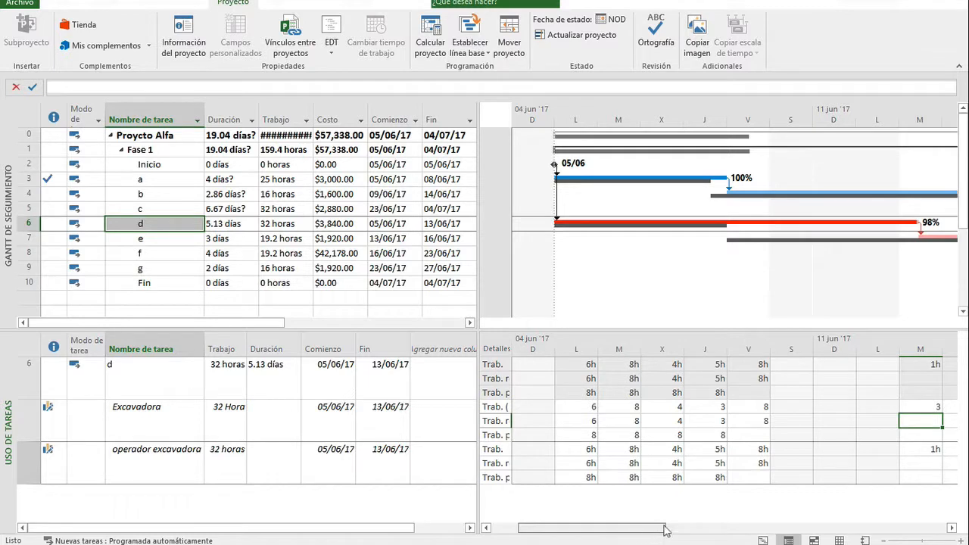
{"action": "left_click_drag", "start_coordinate": [664, 530], "coordinate": [748, 530]}
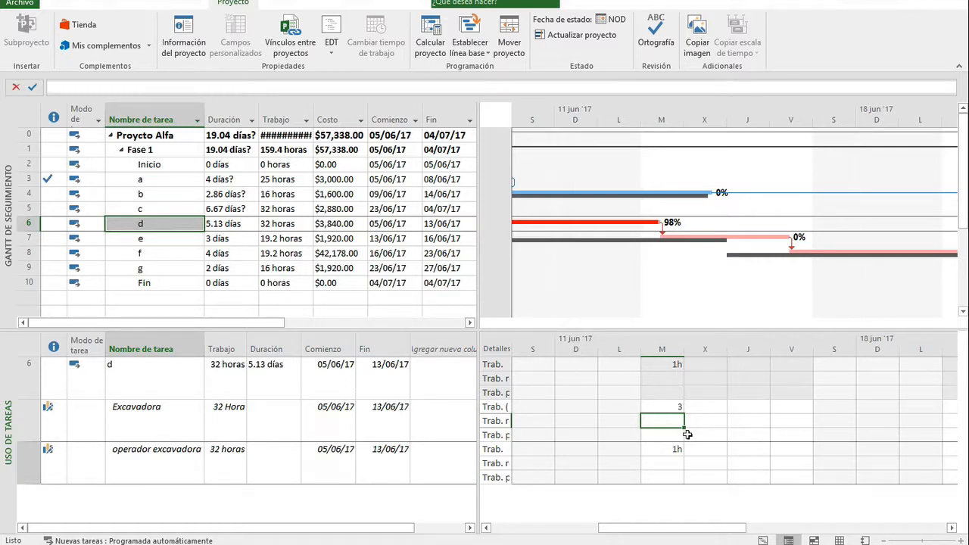
{"action": "type", "text": "4"}
{"action": "key", "text": "Down"}
{"action": "key", "text": "Down"}
{"action": "key", "text": "Down"}
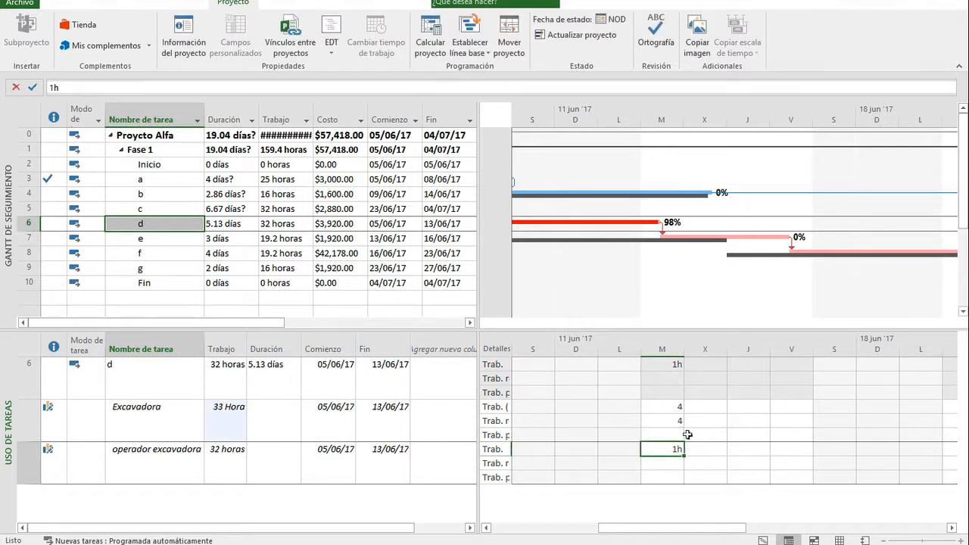
{"action": "type", "text": "4"}
{"action": "key", "text": "Up"}
{"action": "key", "text": "Up"}
{"action": "key", "text": "Up"}
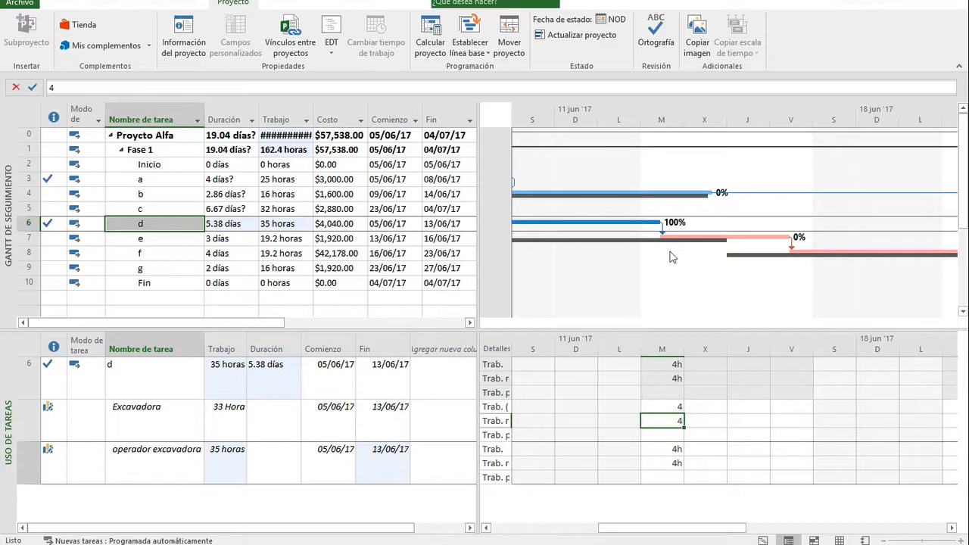
- Review task d's bar against its baseline and remove the split so only the Gantt de seguimiento remains
{"action": "left_click", "coordinate": [542, 532]}
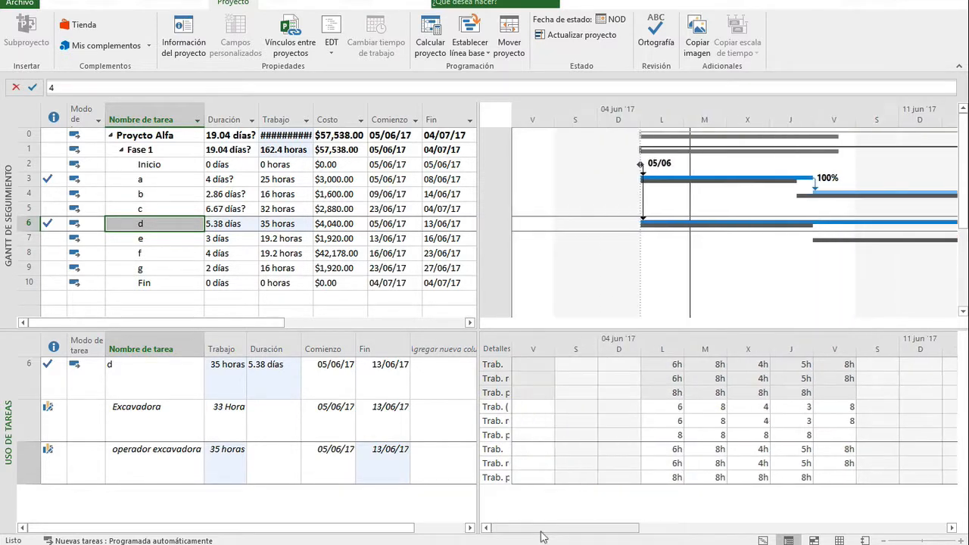
{"action": "left_click_drag", "start_coordinate": [543, 533], "coordinate": [596, 530]}
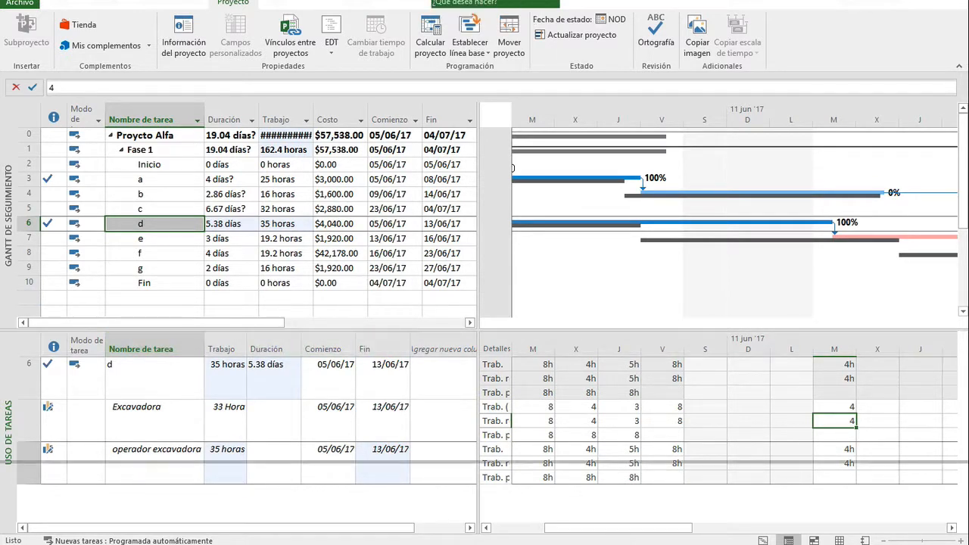
{"action": "double_click", "coordinate": [356, 328]}
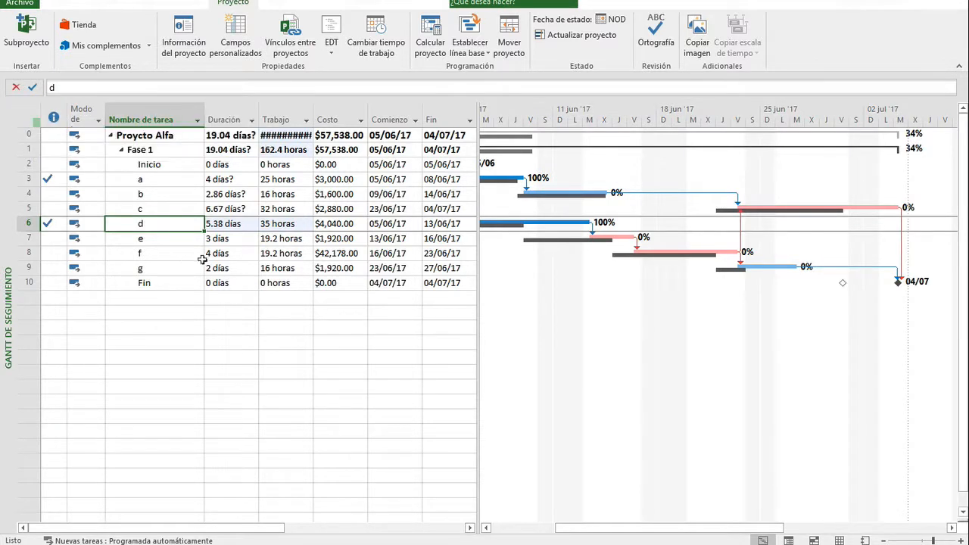
- Apply the Valor acumulado table to the Gantt de seguimiento and widen the table area to show its remaining columns
{"action": "right_click", "coordinate": [36, 115]}
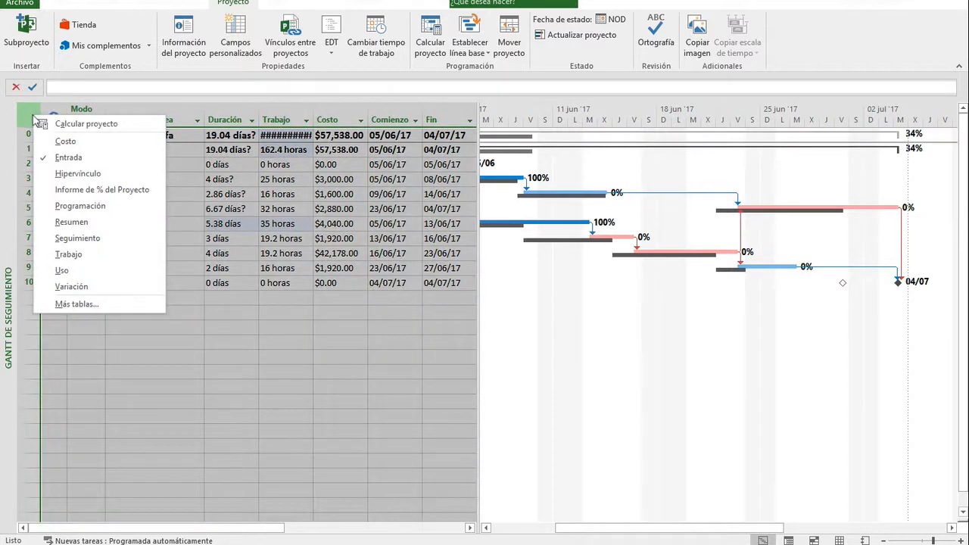
{"action": "left_click", "coordinate": [99, 300]}
{"action": "scroll", "coordinate": [301, 141], "scroll_direction": "down", "scroll_amount": 2}
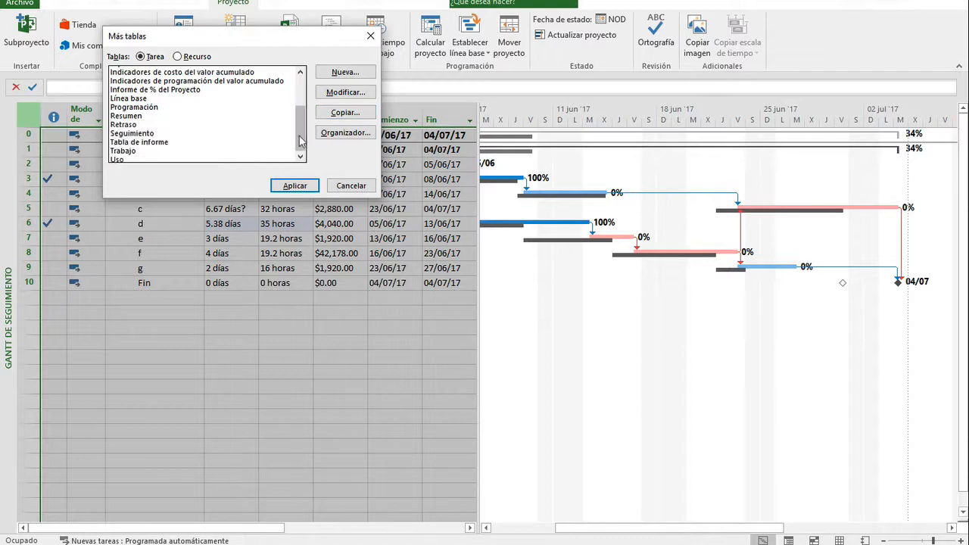
{"action": "scroll", "coordinate": [302, 141], "scroll_direction": "down", "scroll_amount": 1}
{"action": "left_click", "coordinate": [142, 150]}
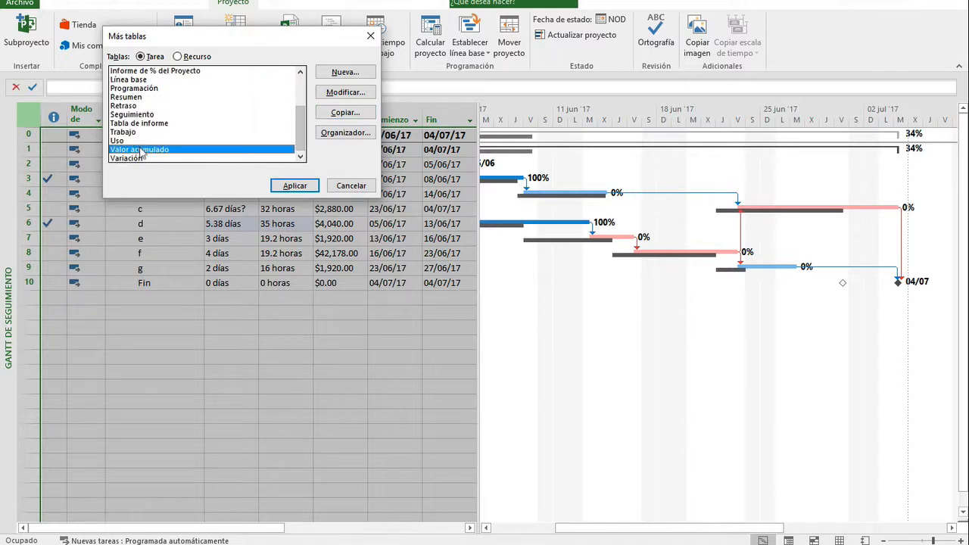
{"action": "left_click", "coordinate": [294, 185]}
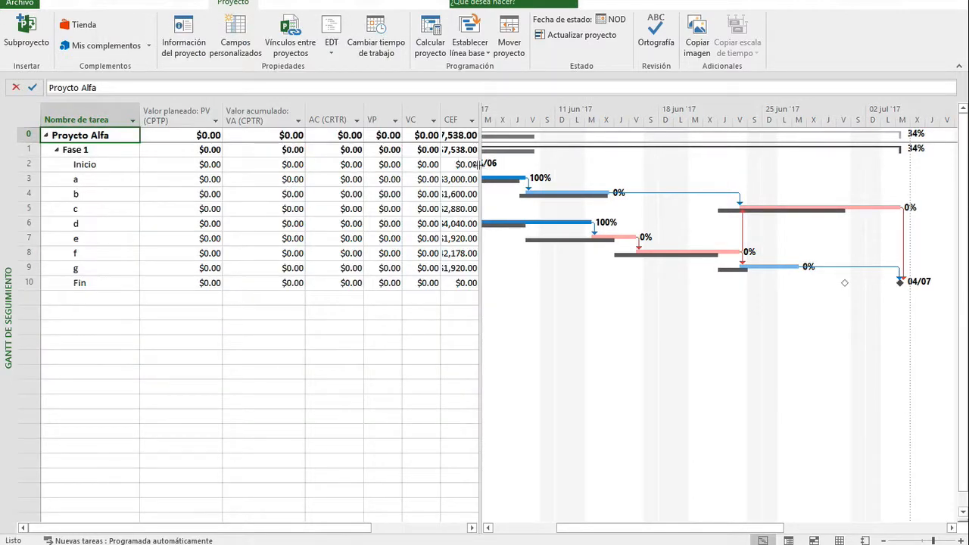
{"action": "left_click_drag", "start_coordinate": [478, 163], "coordinate": [746, 161]}
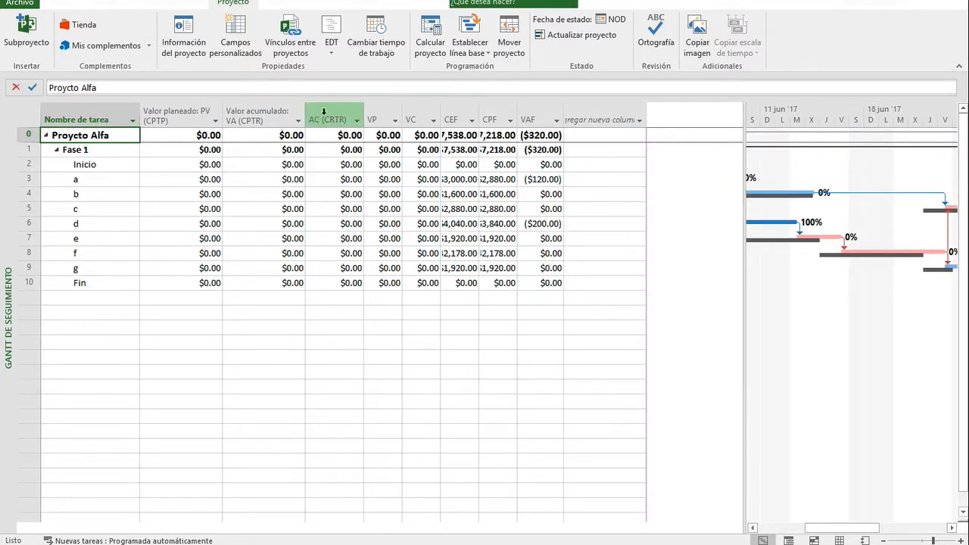
- Insert an IRP (schedule performance index) column before the VP column of the earned value table
{"action": "left_click", "coordinate": [375, 114]}
{"action": "right_click", "coordinate": [376, 117]}
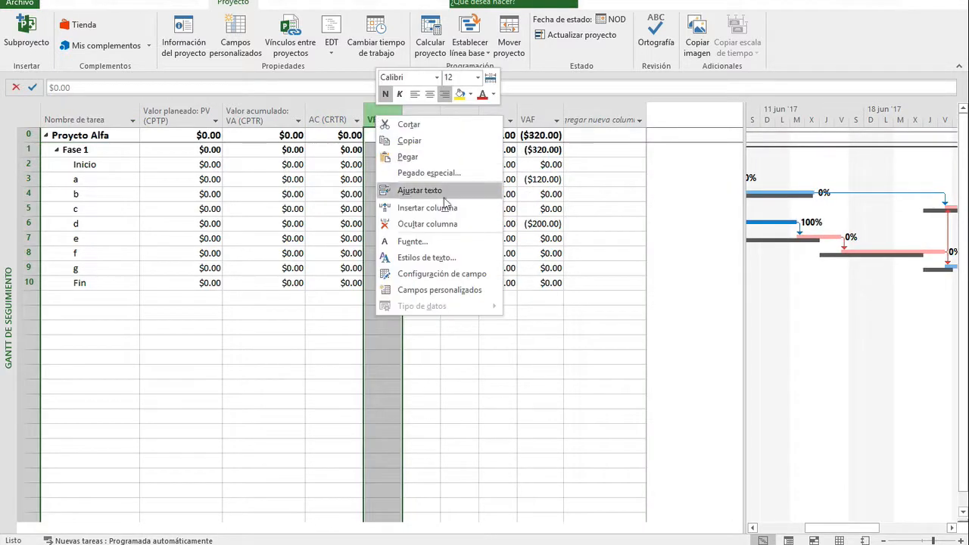
{"action": "left_click", "coordinate": [450, 210]}
{"action": "type", "text": "irp"}
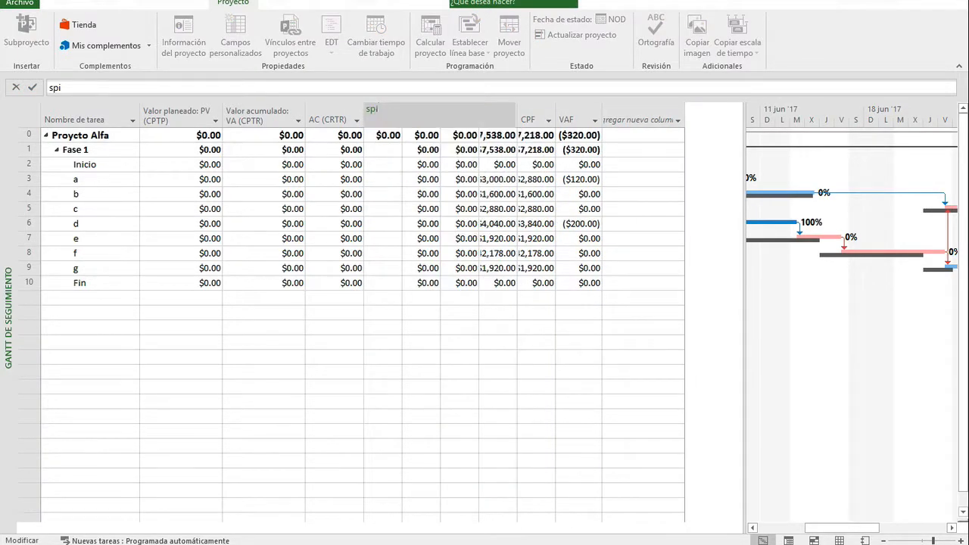
{"action": "key", "text": "Return"}
- Insert an IRC (cost performance index) column between the IRP and VP columns
{"action": "right_click", "coordinate": [425, 115]}
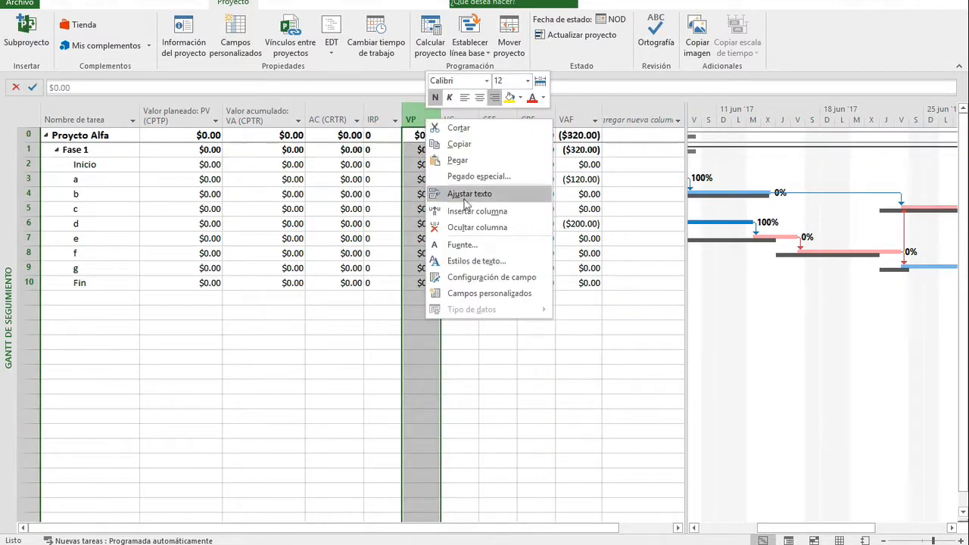
{"action": "left_click", "coordinate": [466, 209]}
{"action": "type", "text": "irc"}
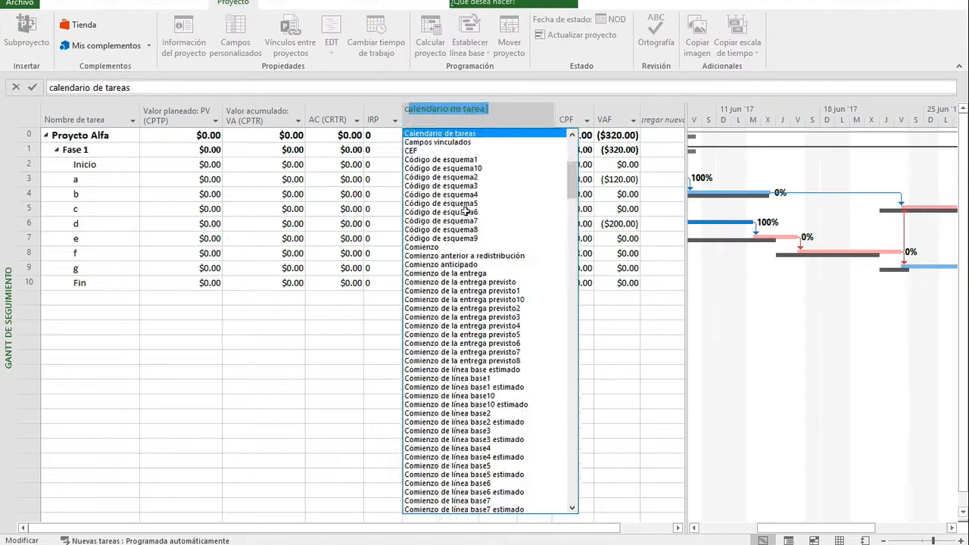
{"action": "key", "text": "Return"}
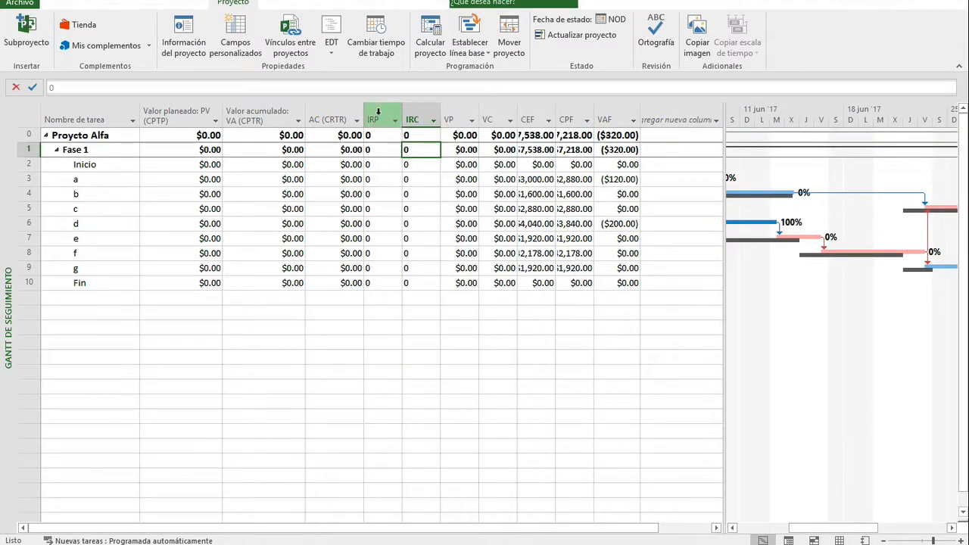
{"action": "left_click", "coordinate": [378, 119]}
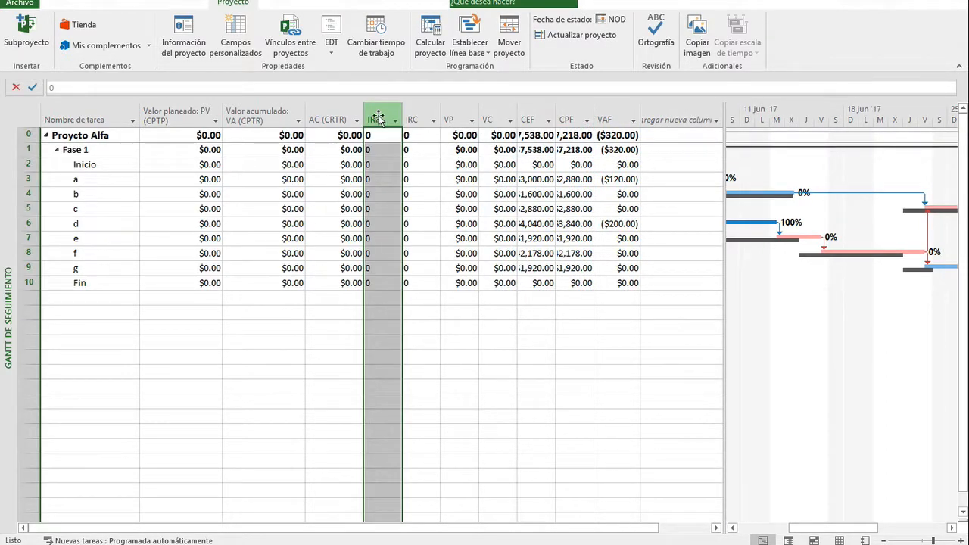
{"action": "left_click", "coordinate": [417, 118]}
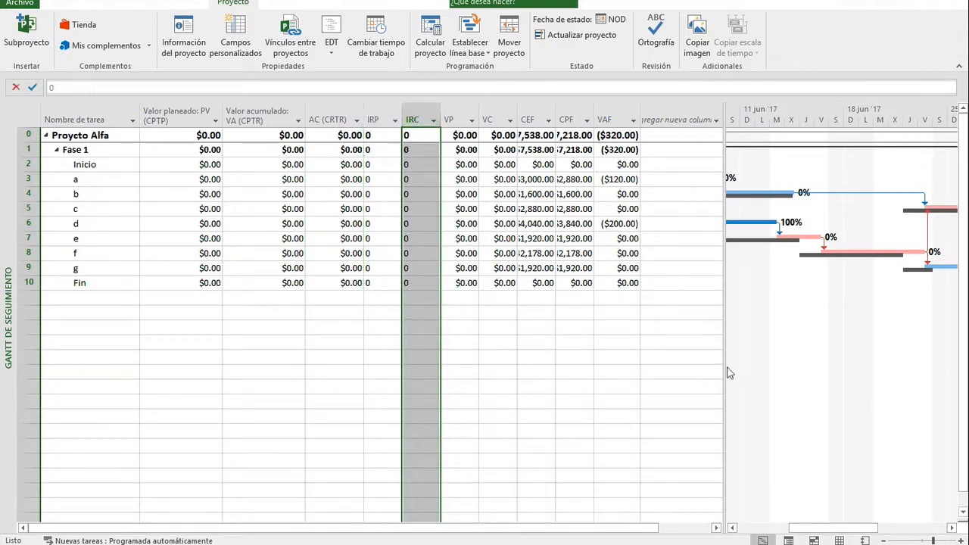
- Narrow the table area so the Gantt chart shows the task bars from the project's start in early June
{"action": "left_click_drag", "start_coordinate": [725, 364], "coordinate": [505, 331]}
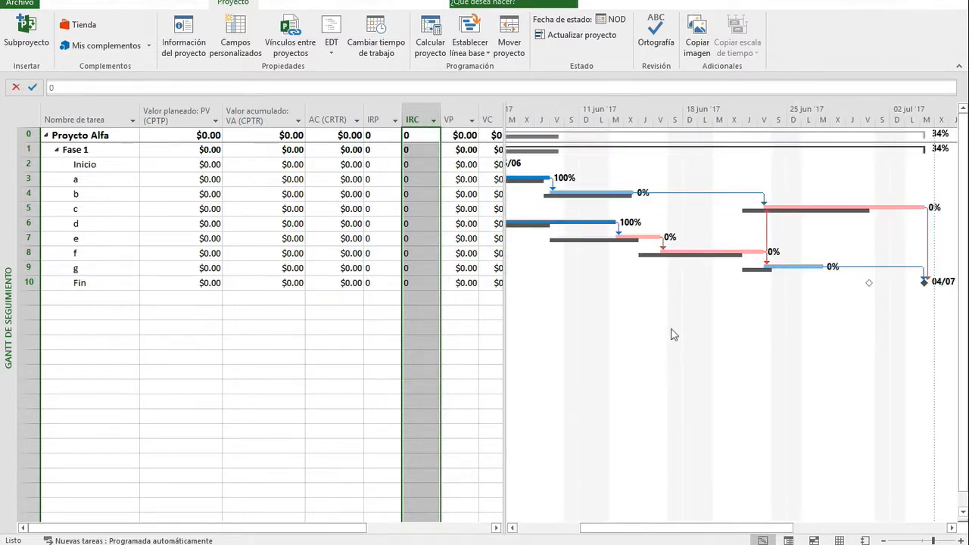
{"action": "scroll", "coordinate": [671, 335], "scroll_direction": "left", "scroll_amount": 3}
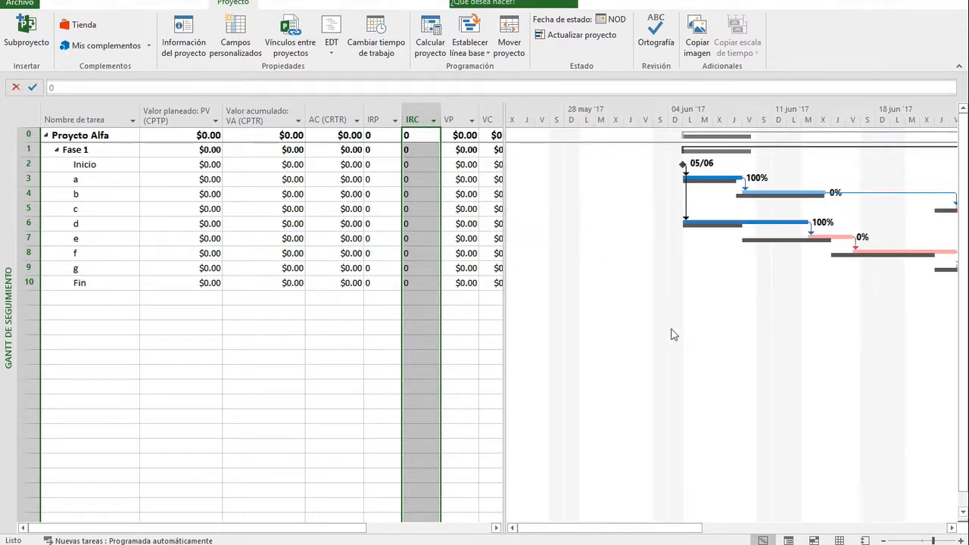
{"action": "scroll", "coordinate": [674, 335], "scroll_direction": "right", "scroll_amount": 1}
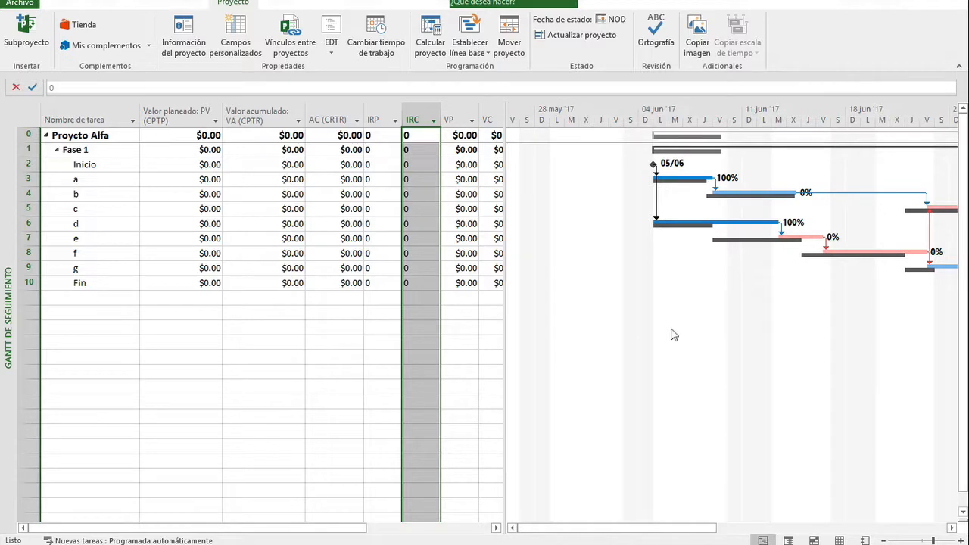
{"action": "scroll", "coordinate": [674, 335], "scroll_direction": "left", "scroll_amount": 5}
{"action": "scroll", "coordinate": [674, 335], "scroll_direction": "right", "scroll_amount": 2}
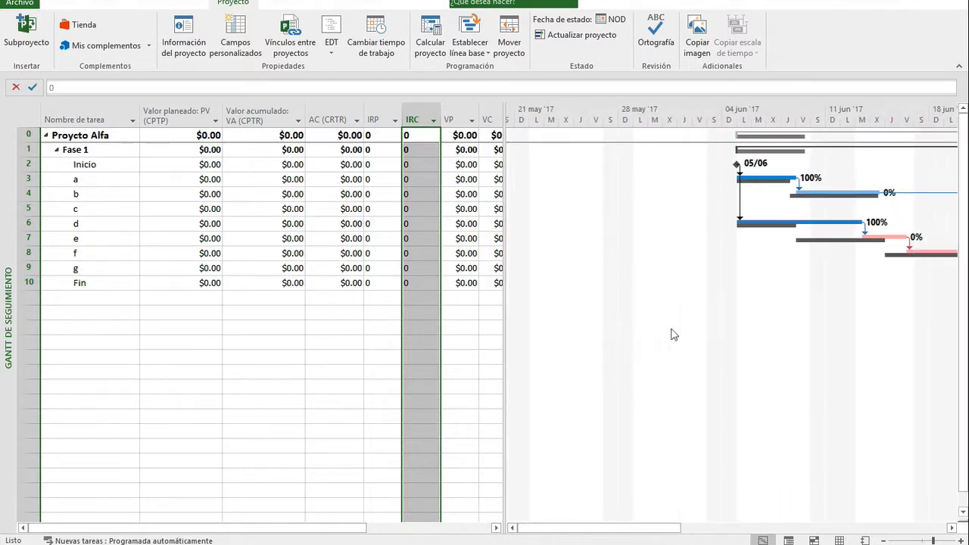
{"action": "scroll", "coordinate": [674, 335], "scroll_direction": "right", "scroll_amount": 4}
- Set the project's Fecha actual to 09/06/17 in the project information
{"action": "left_click", "coordinate": [379, 47]}
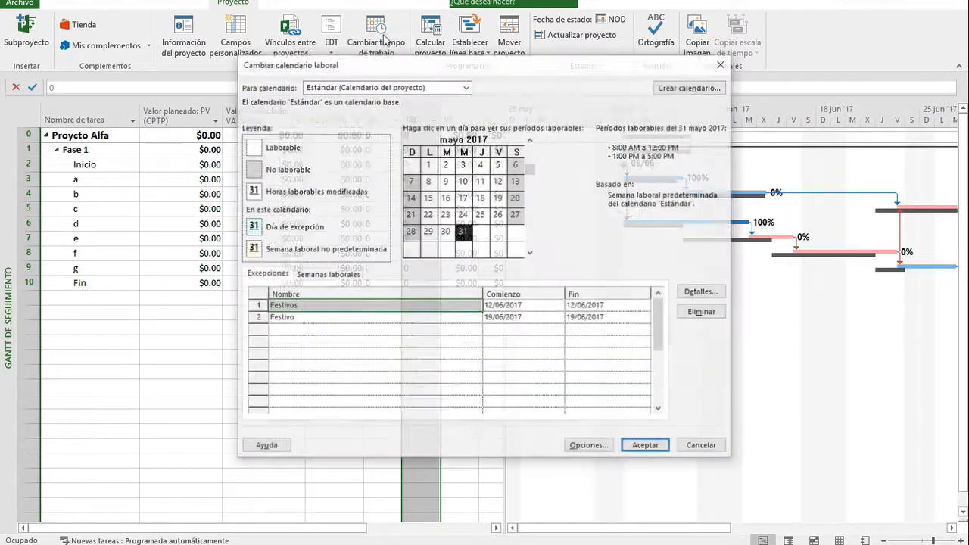
{"action": "left_click", "coordinate": [720, 65]}
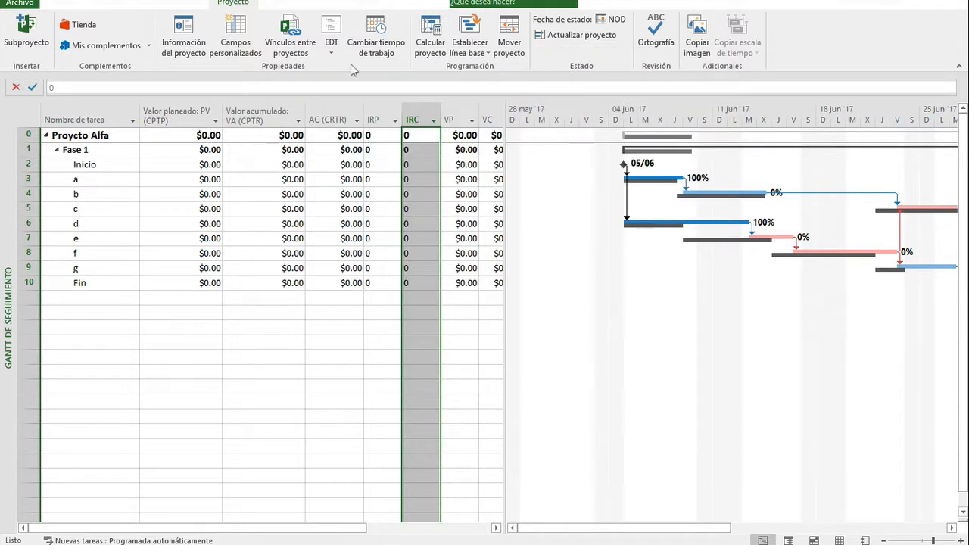
{"action": "left_click", "coordinate": [183, 42]}
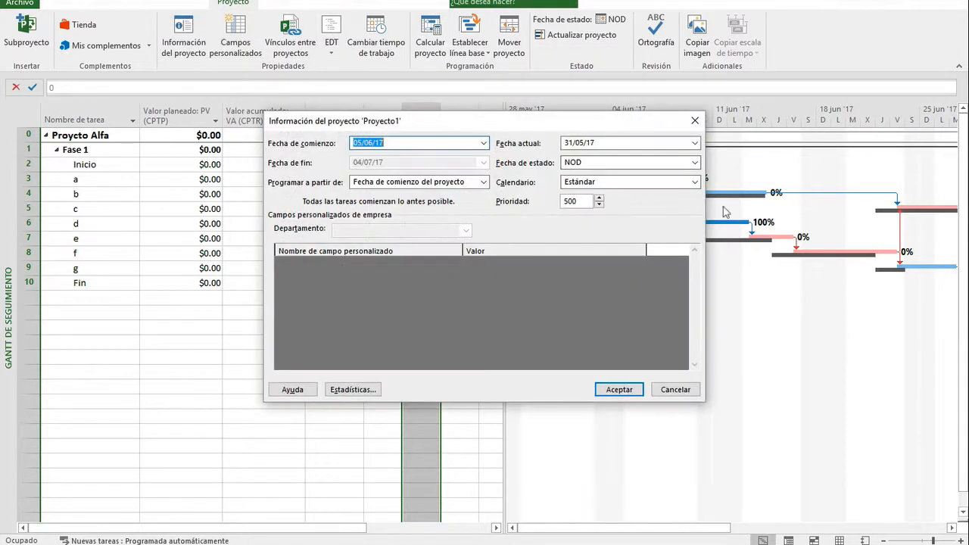
{"action": "left_click", "coordinate": [695, 144]}
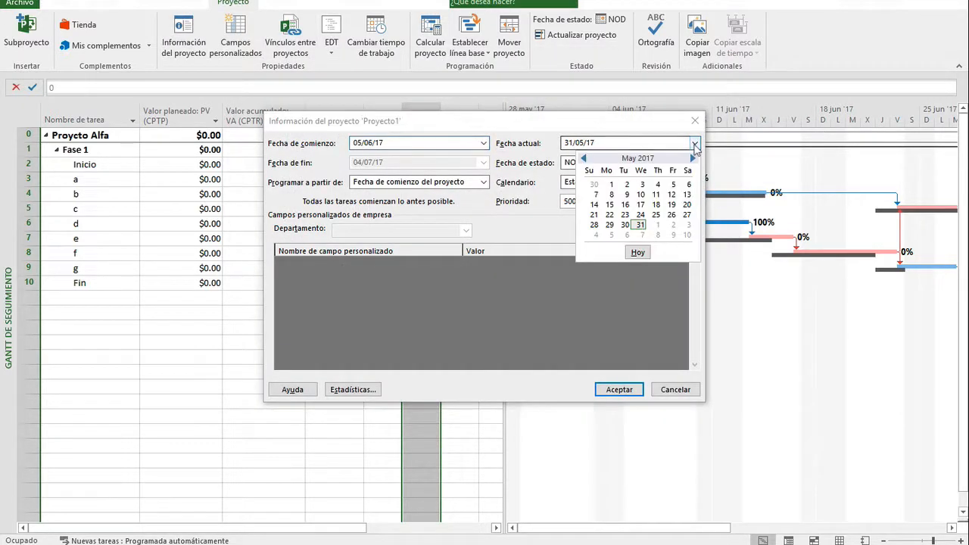
{"action": "left_click", "coordinate": [674, 236]}
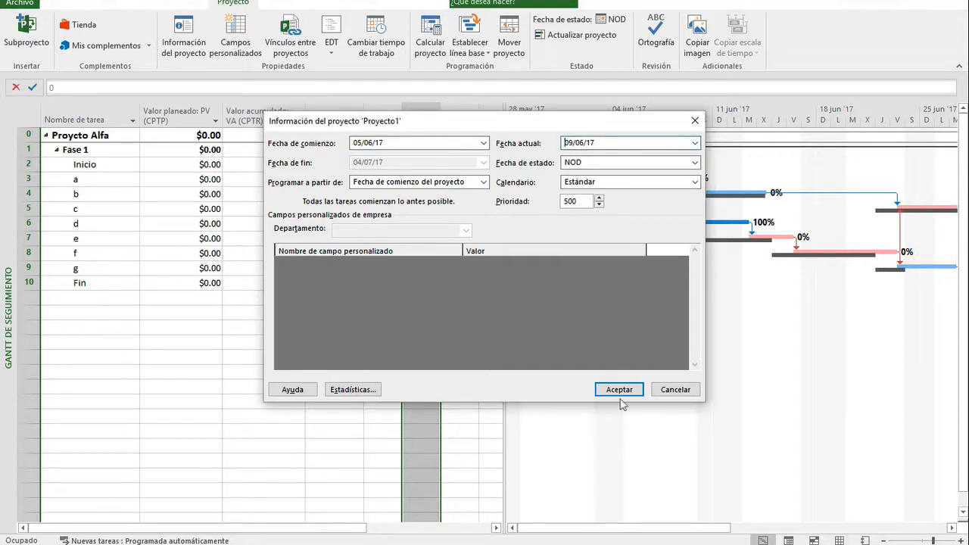
{"action": "left_click", "coordinate": [618, 389]}
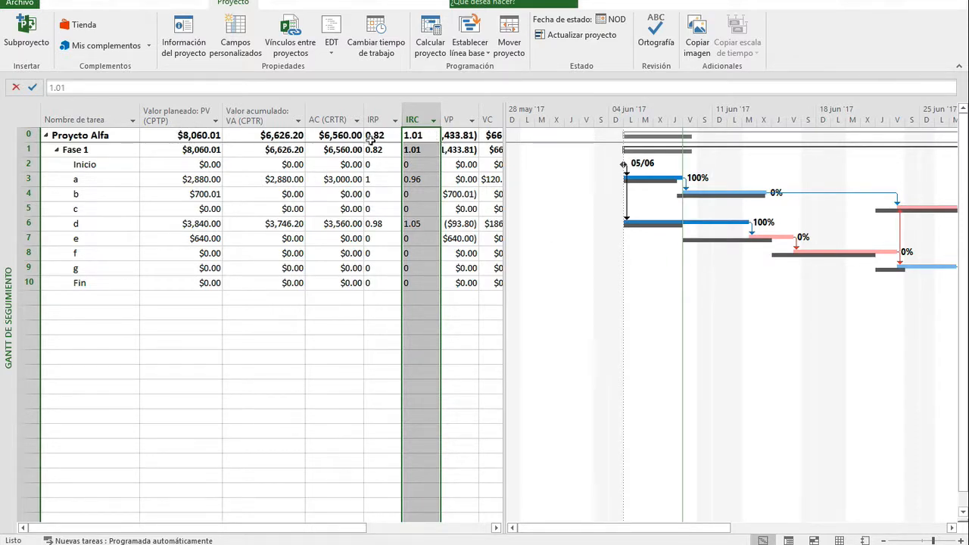
- Examine the IRP and IRC values of the whole project and every task, from Proycto Alfa down to Fin
{"action": "left_click", "coordinate": [375, 136]}
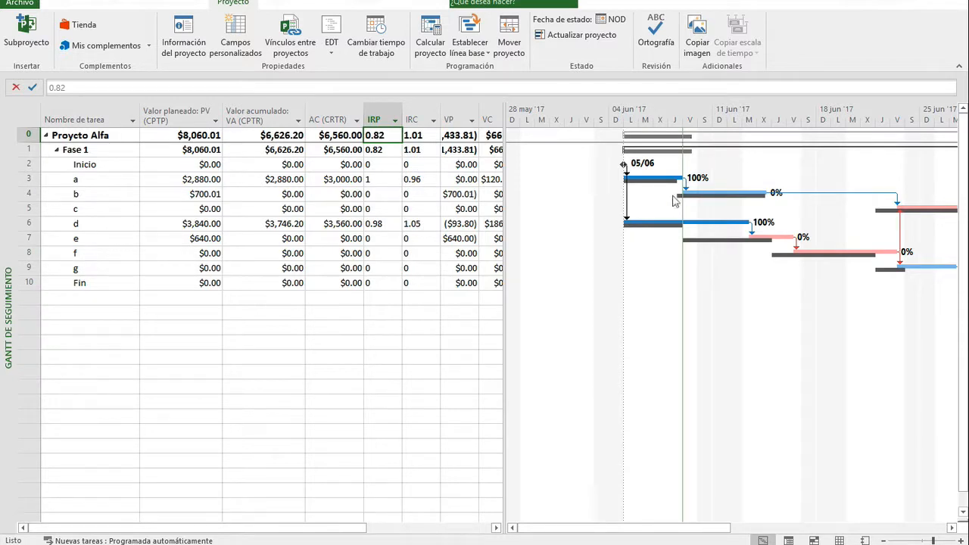
{"action": "left_click", "coordinate": [376, 151]}
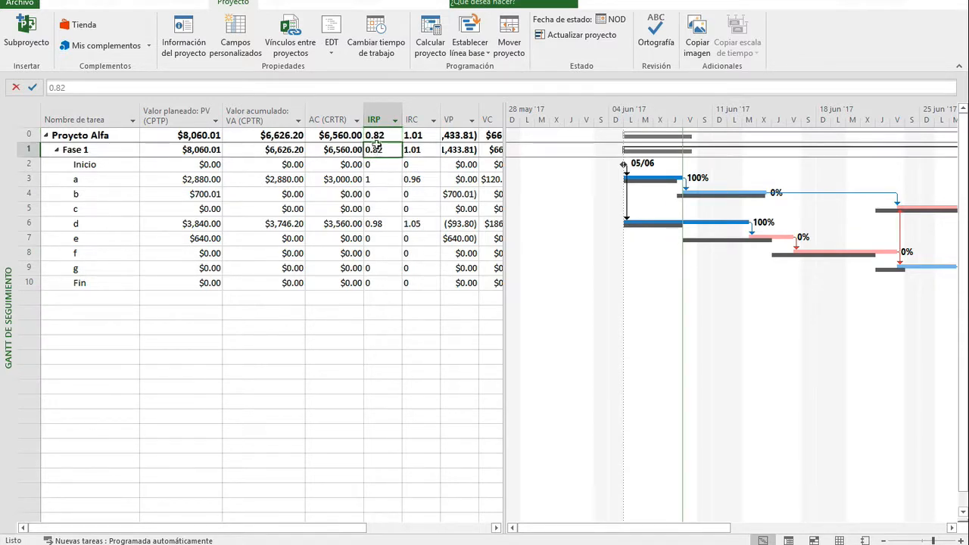
{"action": "left_click_drag", "start_coordinate": [376, 135], "coordinate": [391, 294]}
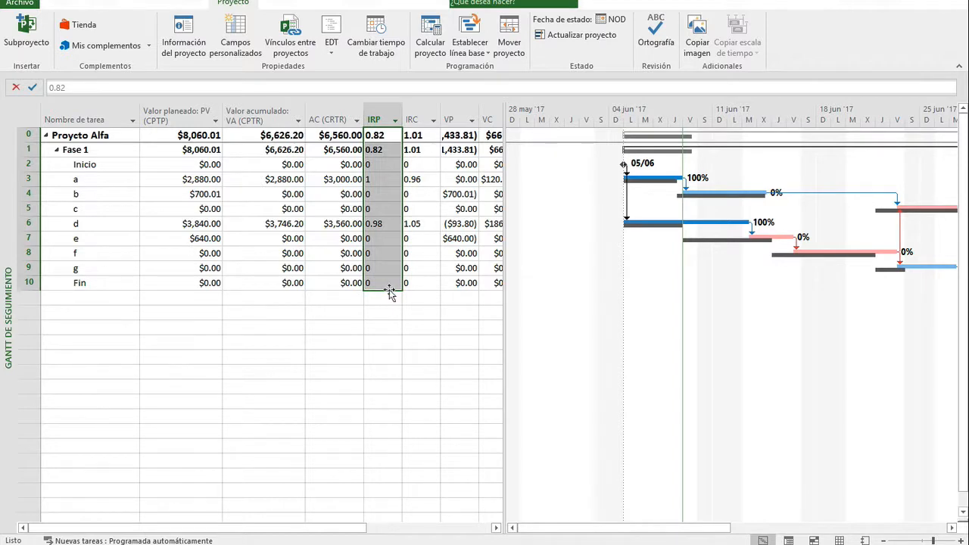
{"action": "left_click_drag", "start_coordinate": [425, 135], "coordinate": [423, 282]}
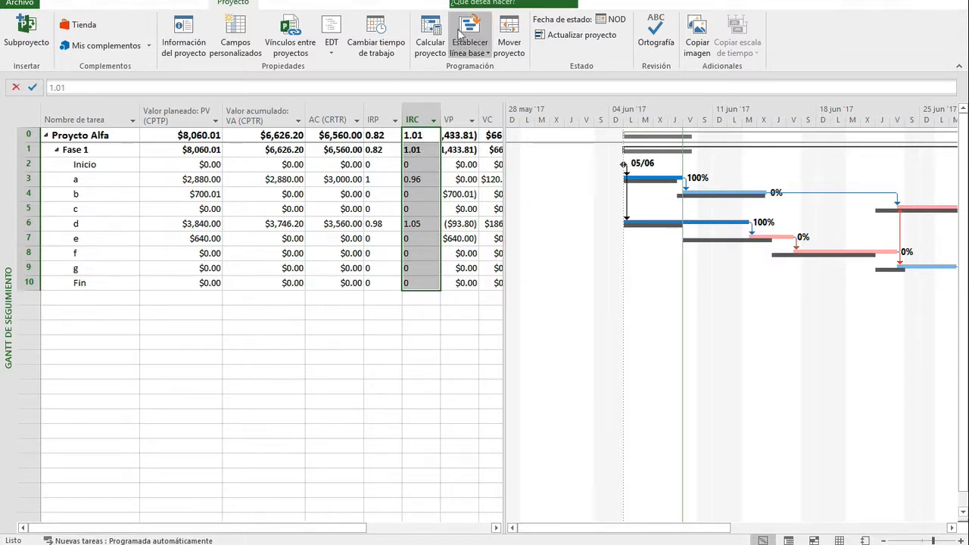
- Set the project's Fecha actual to 16/06/17 in the project information
{"action": "left_click", "coordinate": [509, 34]}
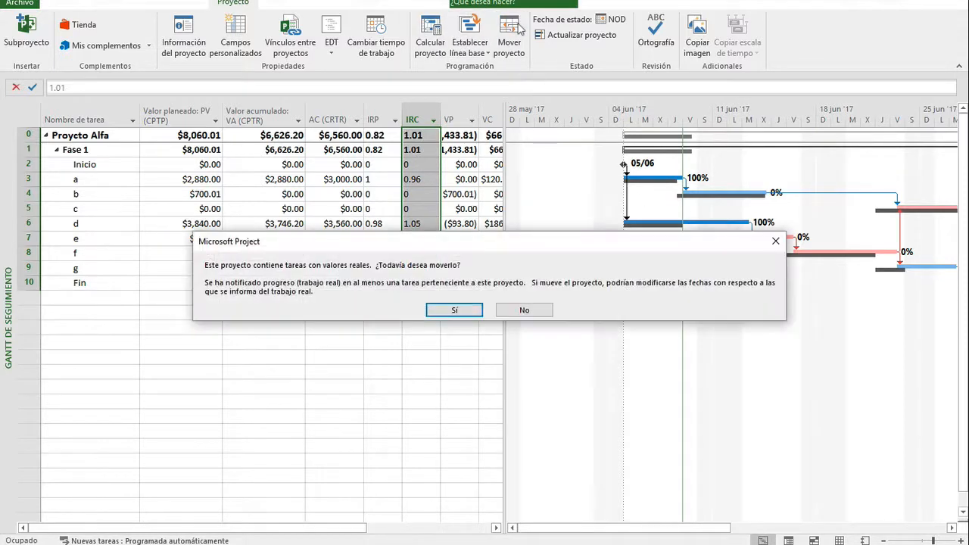
{"action": "left_click", "coordinate": [533, 310]}
{"action": "left_click", "coordinate": [183, 38]}
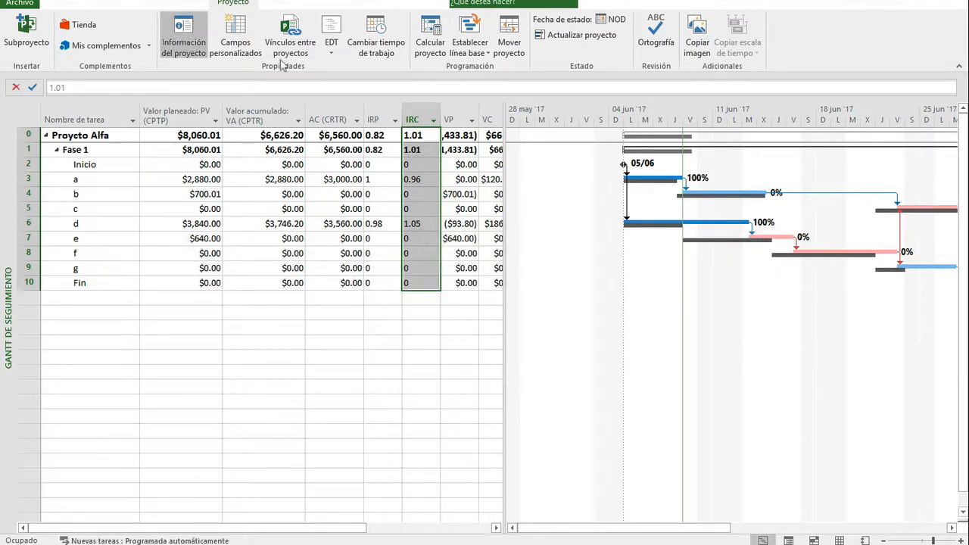
{"action": "left_click", "coordinate": [695, 145]}
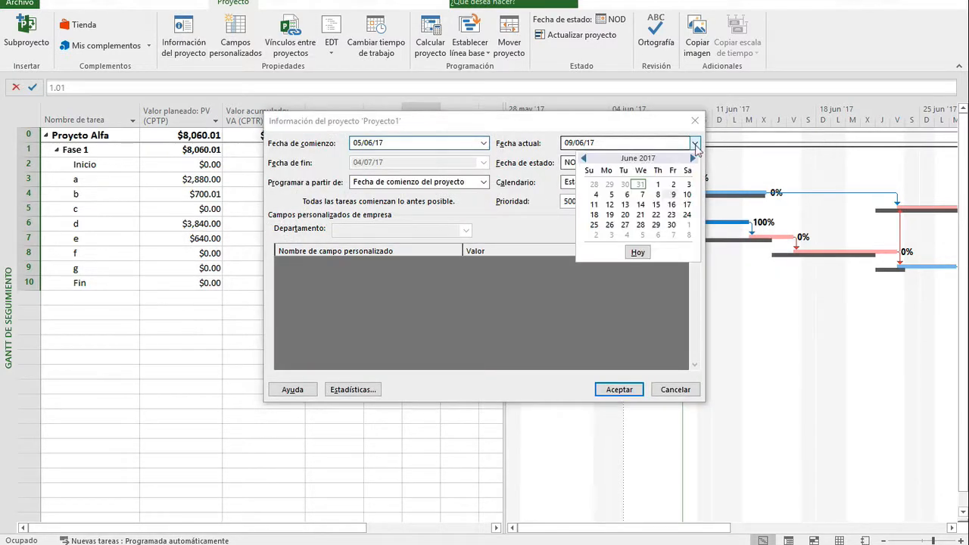
{"action": "left_click", "coordinate": [663, 196]}
{"action": "left_click", "coordinate": [618, 392]}
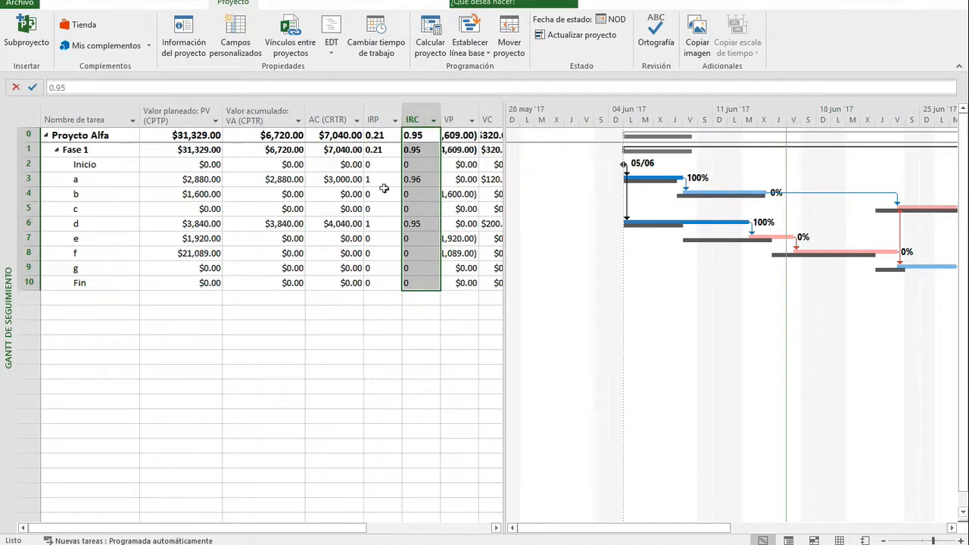
- Check the IRP column and compare the bars of tasks d, e and b with their baselines at the current date
{"action": "left_click", "coordinate": [384, 190]}
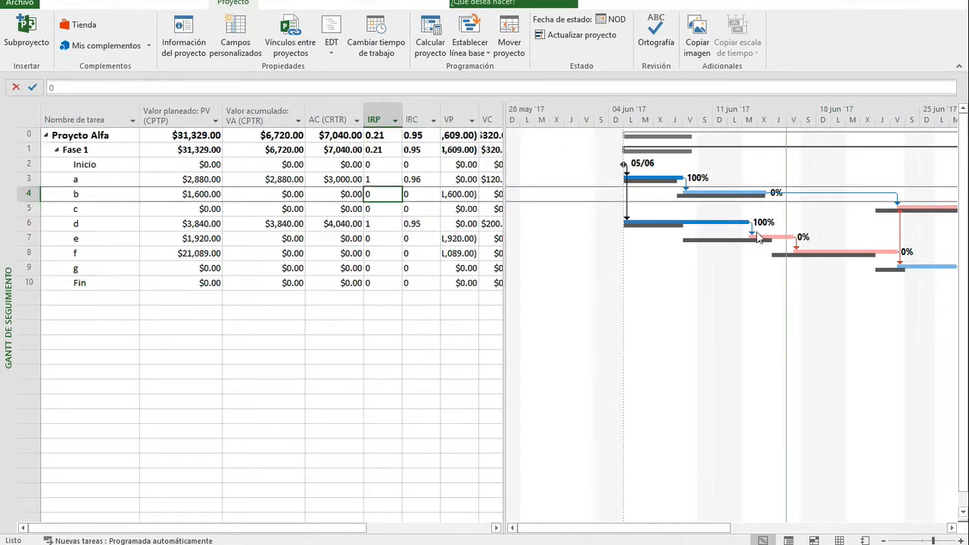
{"action": "left_click", "coordinate": [718, 224]}
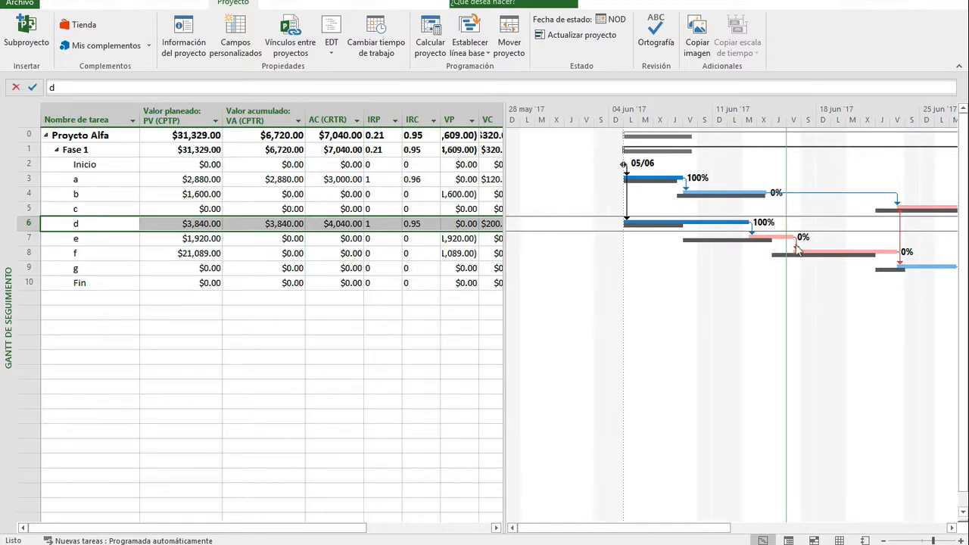
{"action": "left_click", "coordinate": [764, 239]}
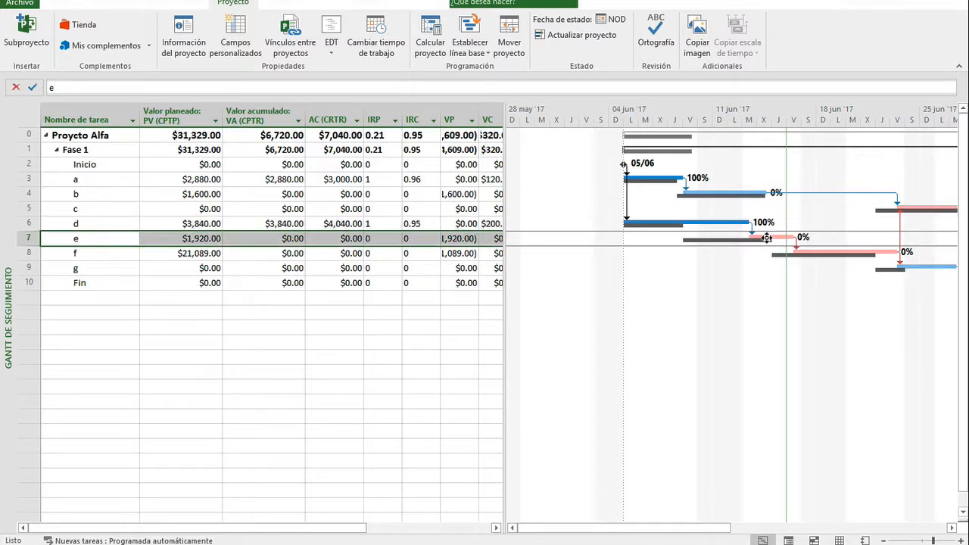
{"action": "left_click", "coordinate": [743, 199]}
{"action": "mouse_move", "coordinate": [742, 200]}
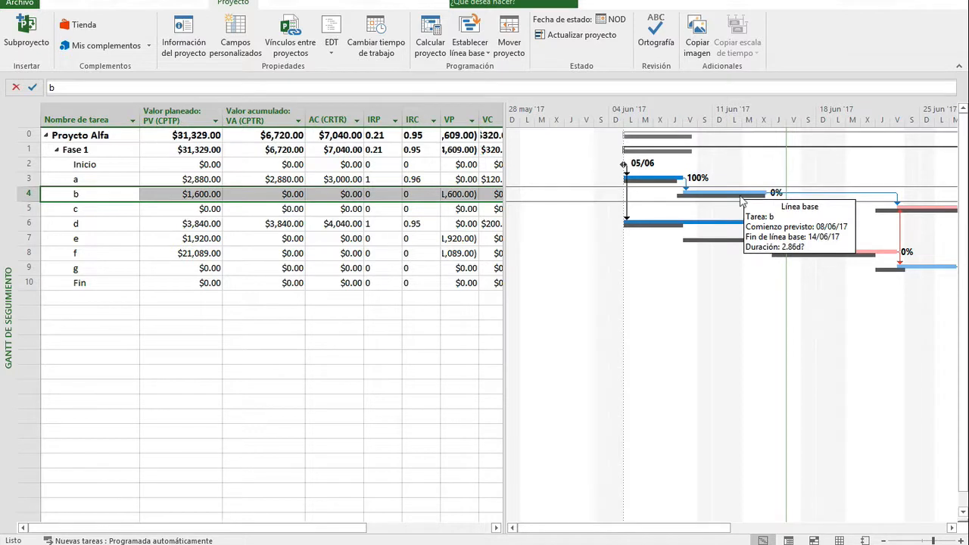
- Compare the project's and task d's IRC, widening the table to examine task d's cost variance, actual cost, planned value and earned value
{"action": "left_click", "coordinate": [420, 134]}
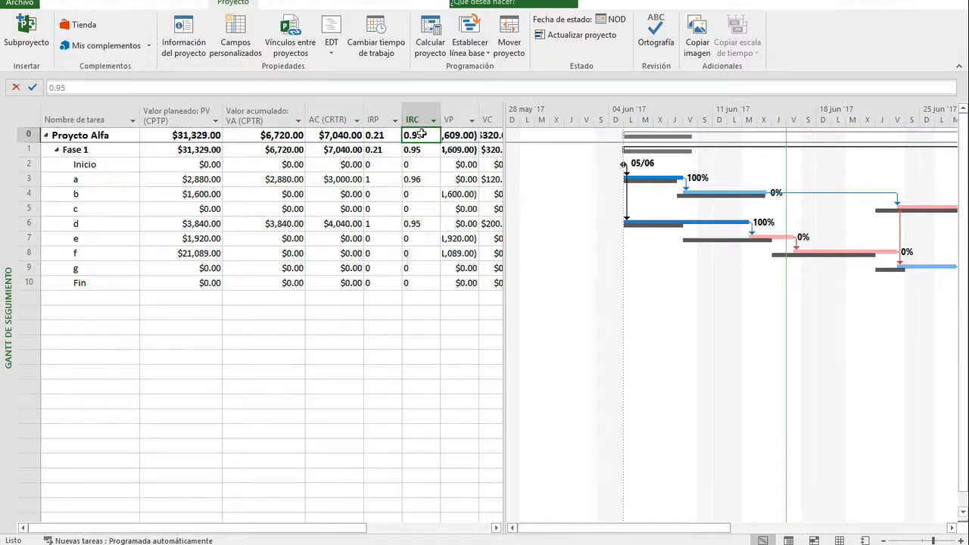
{"action": "left_click", "coordinate": [432, 223]}
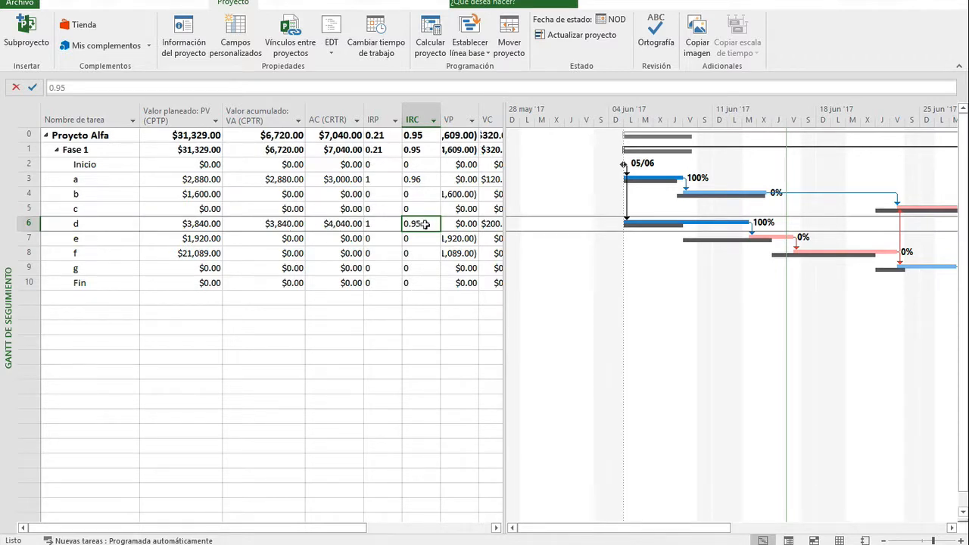
{"action": "left_click_drag", "start_coordinate": [506, 230], "coordinate": [649, 229]}
{"action": "left_click", "coordinate": [494, 224]}
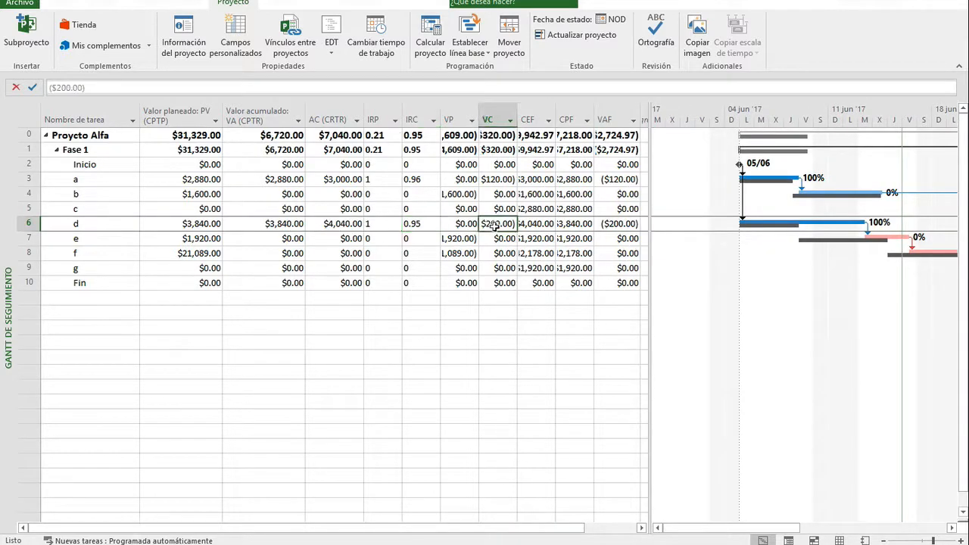
{"action": "left_click", "coordinate": [331, 225]}
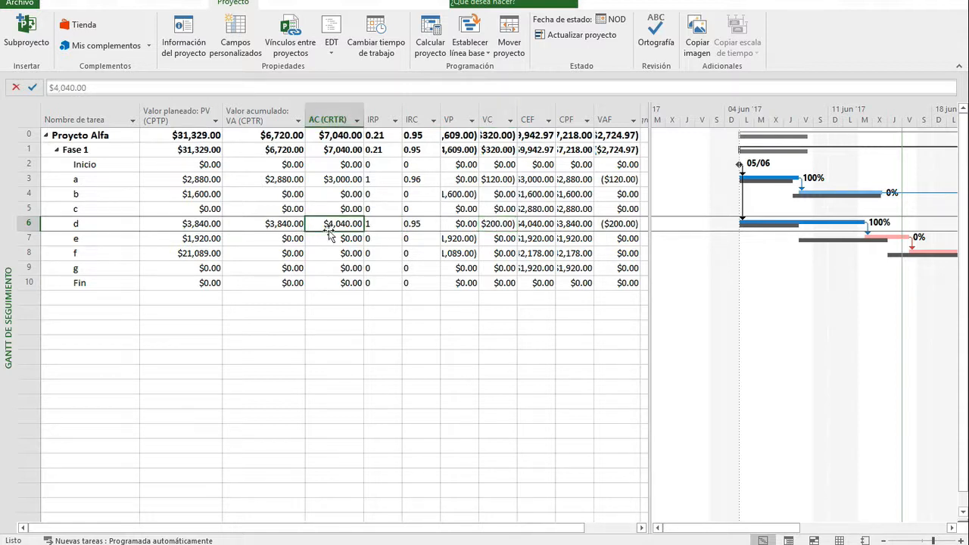
{"action": "left_click", "coordinate": [185, 225]}
{"action": "left_click", "coordinate": [263, 225]}
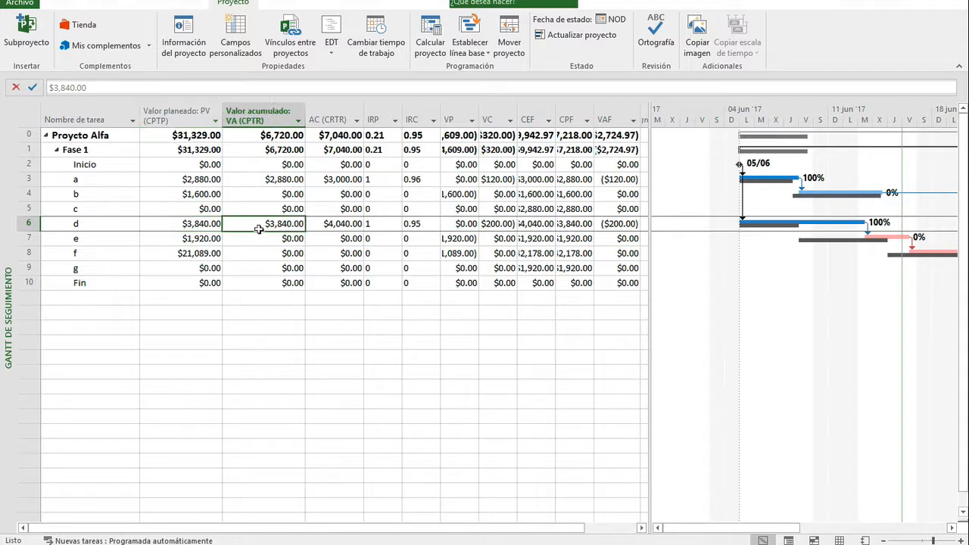
{"action": "left_click", "coordinate": [350, 224]}
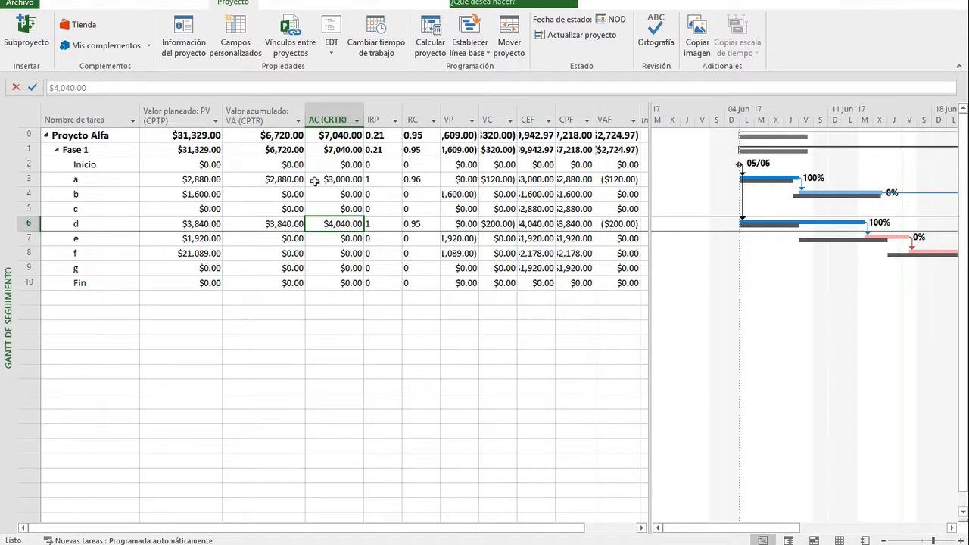
- Compare task a's earned value with its actual cost
{"action": "left_click", "coordinate": [273, 178]}
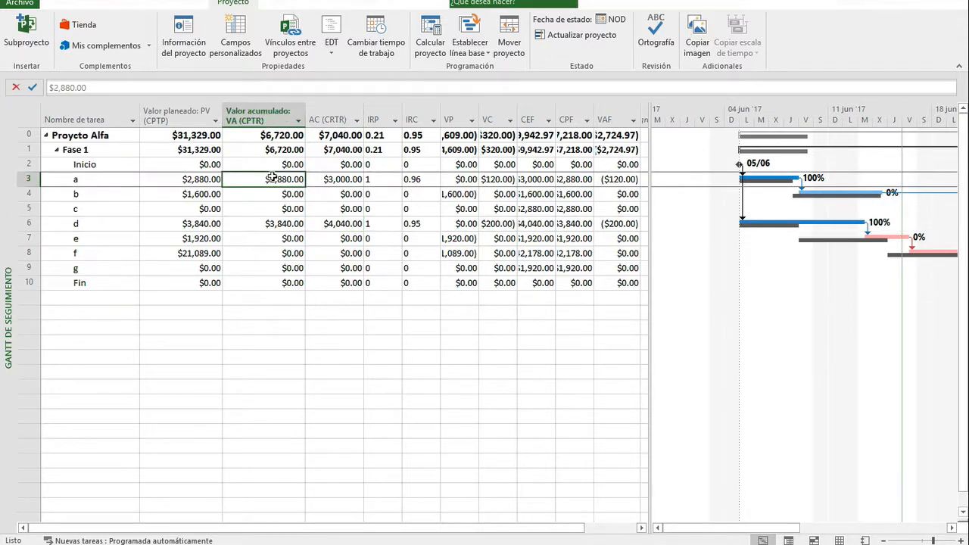
{"action": "left_click", "coordinate": [334, 178]}
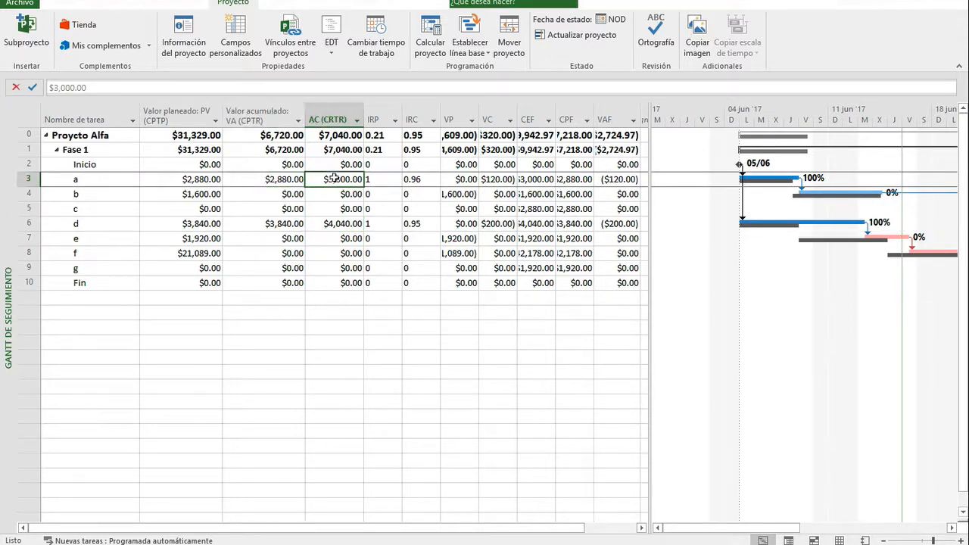
- Mark tasks b and e as 100% complete
{"action": "left_click", "coordinate": [90, 194]}
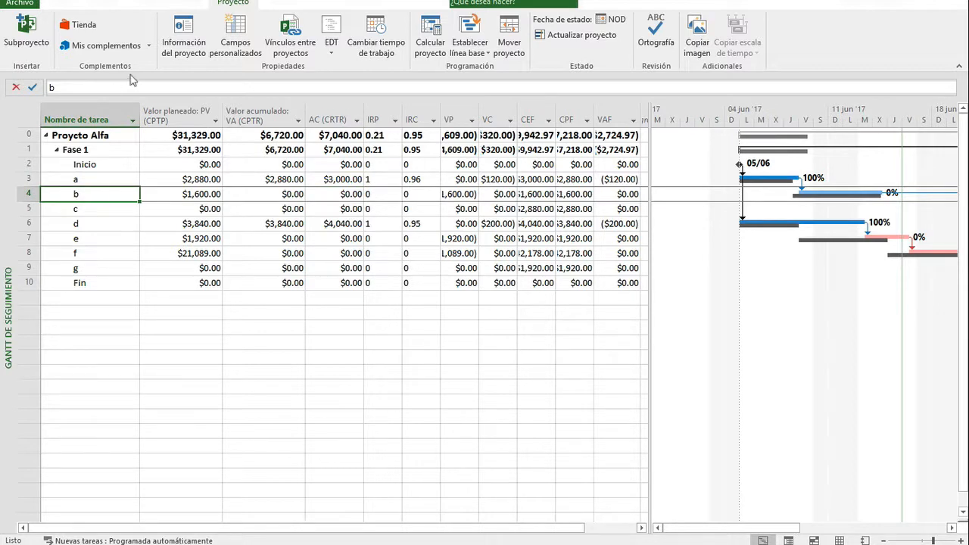
{"action": "left_click", "coordinate": [61, 3]}
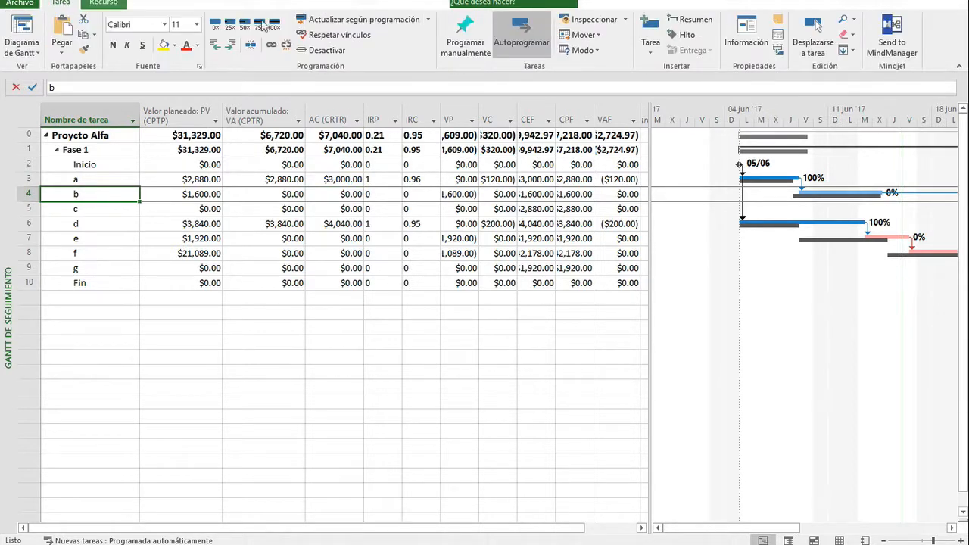
{"action": "left_click", "coordinate": [275, 26]}
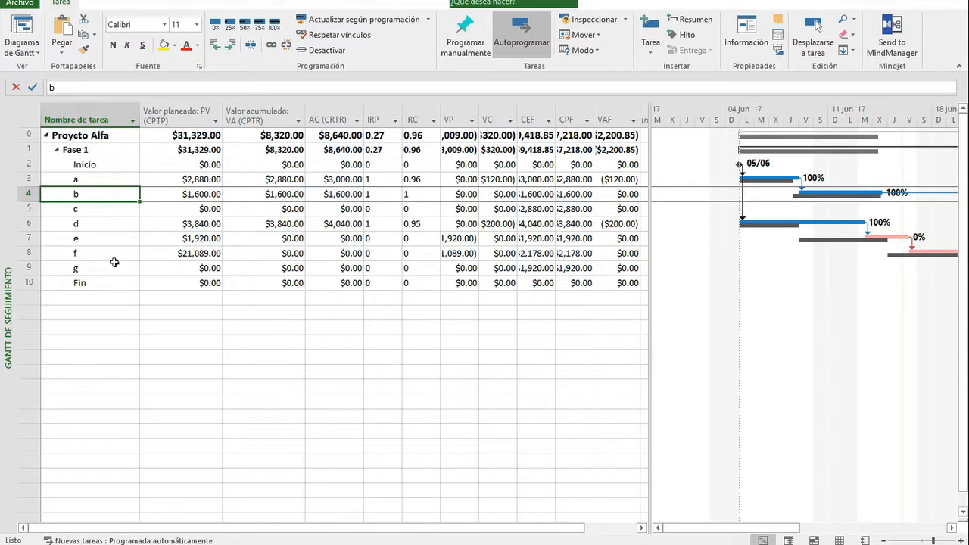
{"action": "left_click", "coordinate": [106, 238]}
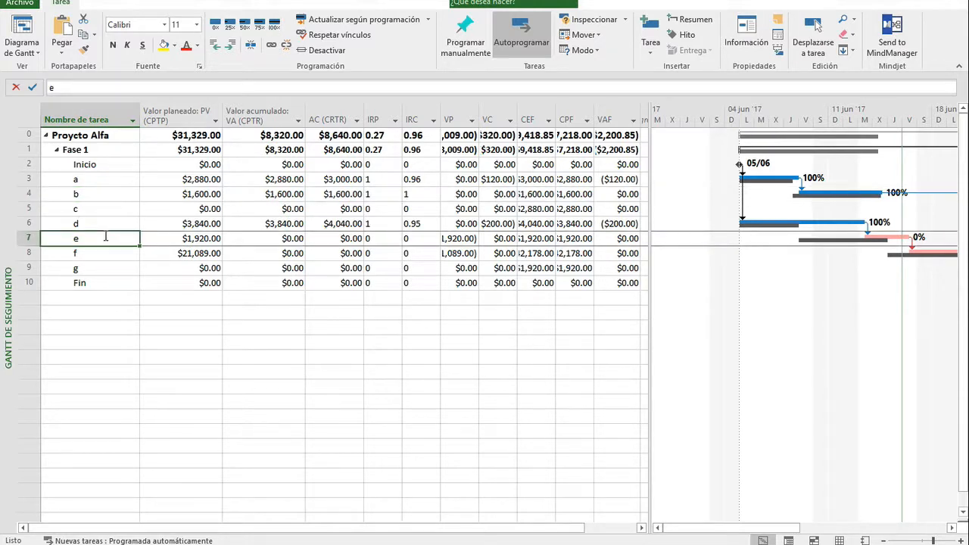
{"action": "left_click", "coordinate": [275, 28]}
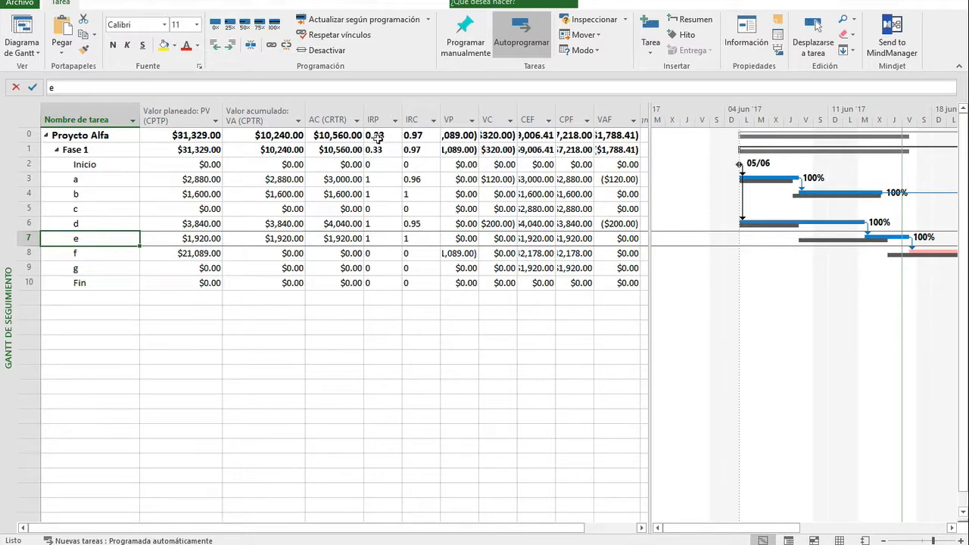
- Examine the IRP and IRC values, the progress bars of tasks e and b, and task f's schedule variance
{"action": "left_click", "coordinate": [378, 138]}
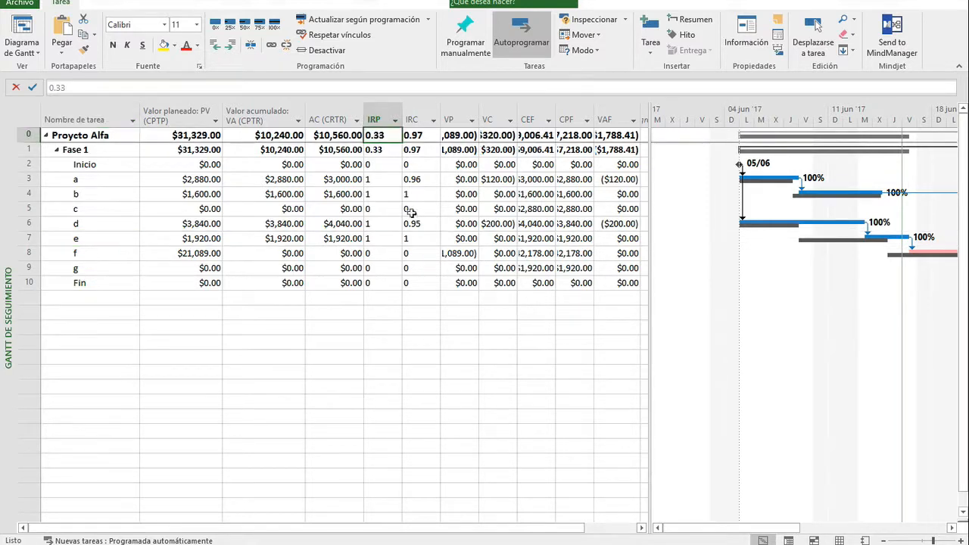
{"action": "left_click", "coordinate": [424, 240]}
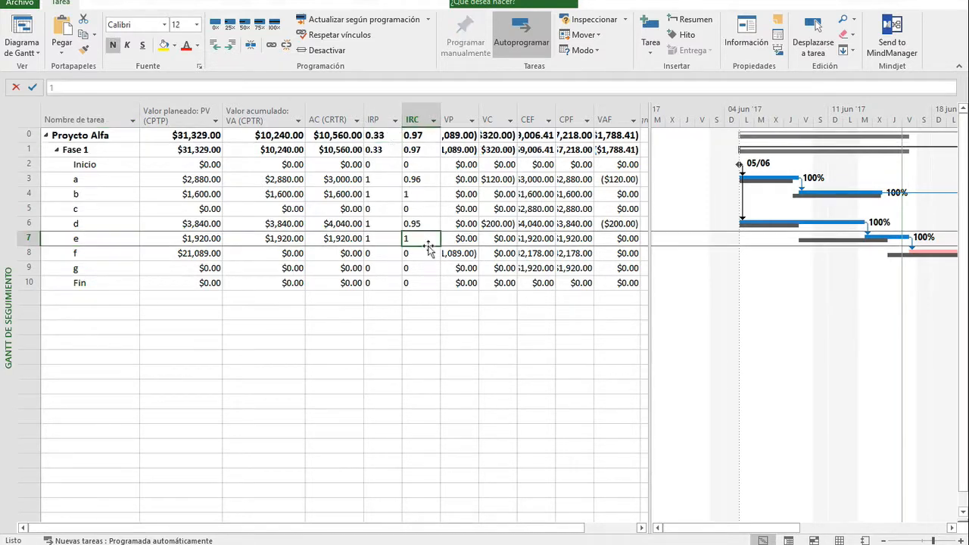
{"action": "left_click", "coordinate": [381, 209]}
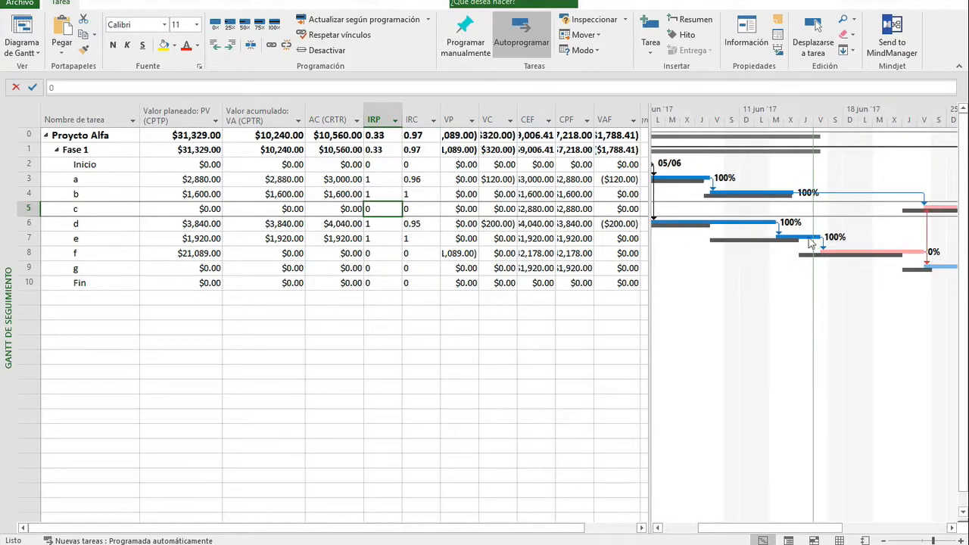
{"action": "left_click", "coordinate": [811, 241]}
{"action": "mouse_move", "coordinate": [812, 242]}
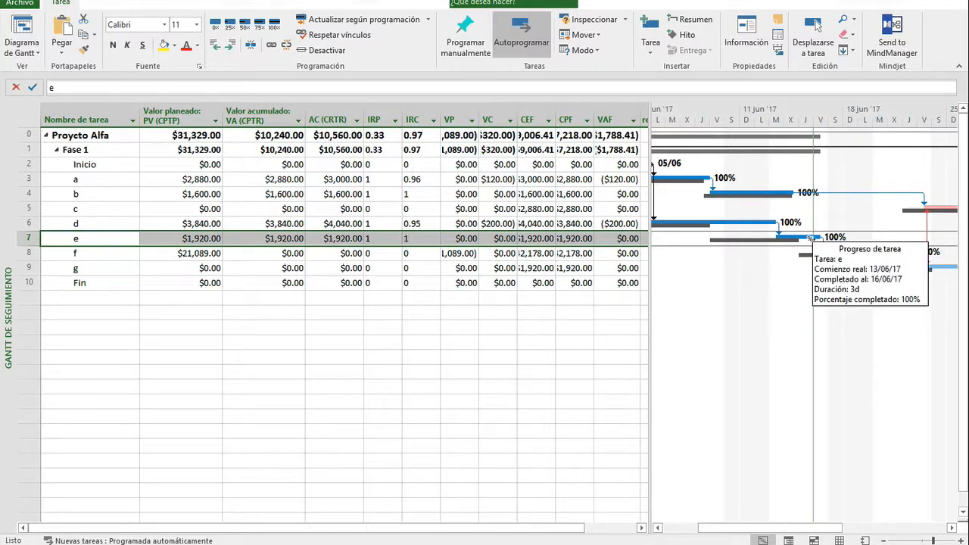
{"action": "left_click", "coordinate": [774, 195]}
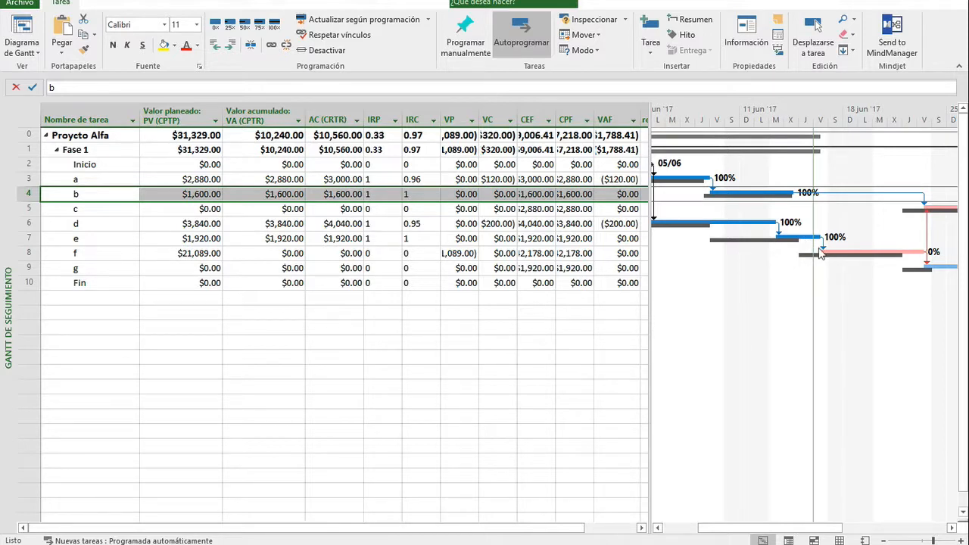
{"action": "left_click", "coordinate": [468, 253]}
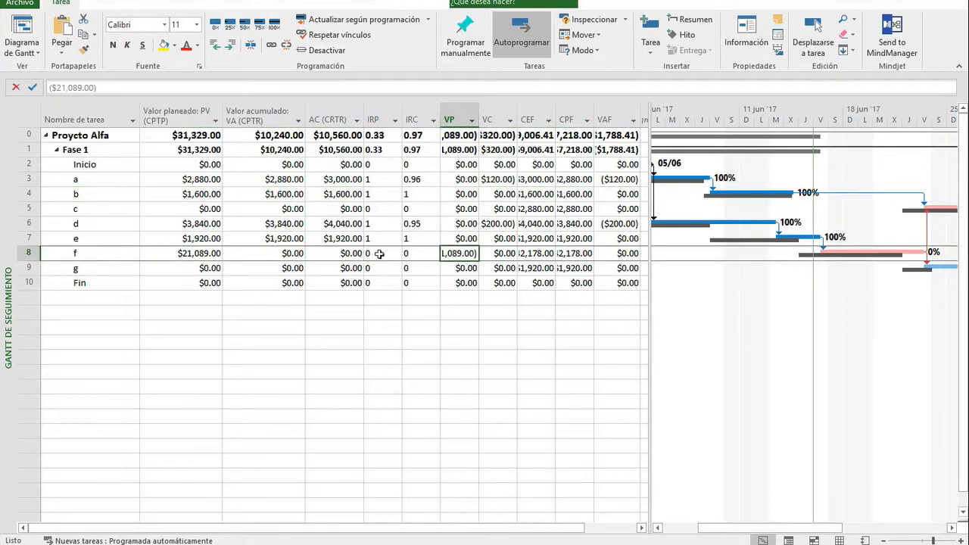
{"action": "left_click_drag", "start_coordinate": [379, 135], "coordinate": [392, 290]}
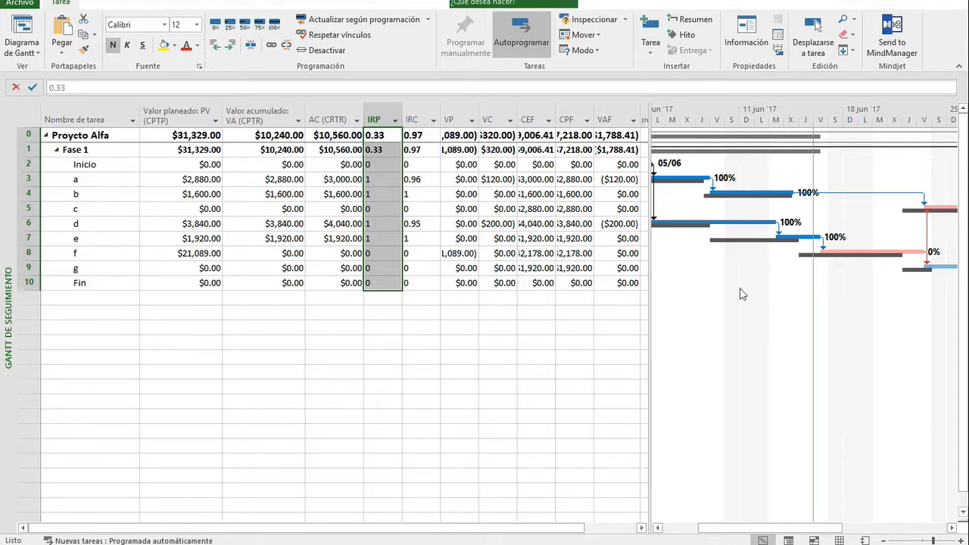
- Return to the project plan and compare the IRP and IRC of the whole project
{"action": "scroll", "coordinate": [849, 271], "scroll_direction": "right", "scroll_amount": 1}
{"action": "scroll", "coordinate": [849, 271], "scroll_direction": "right", "scroll_amount": 2}
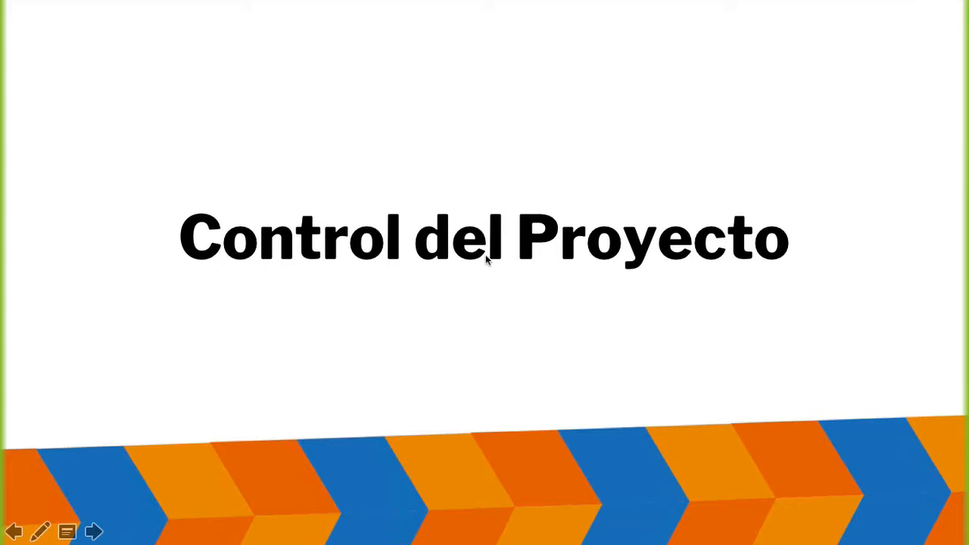
{"action": "key", "text": "Right"}
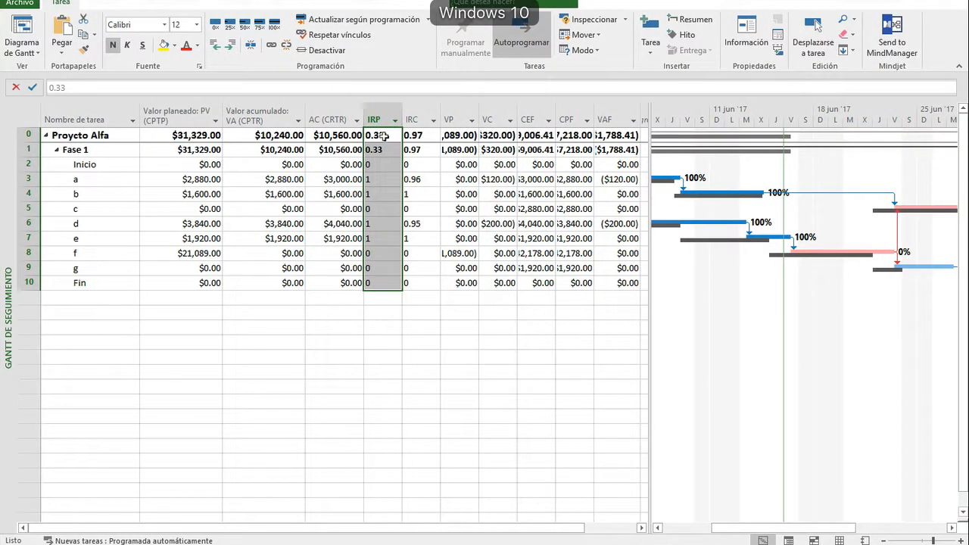
{"action": "left_click", "coordinate": [416, 138]}
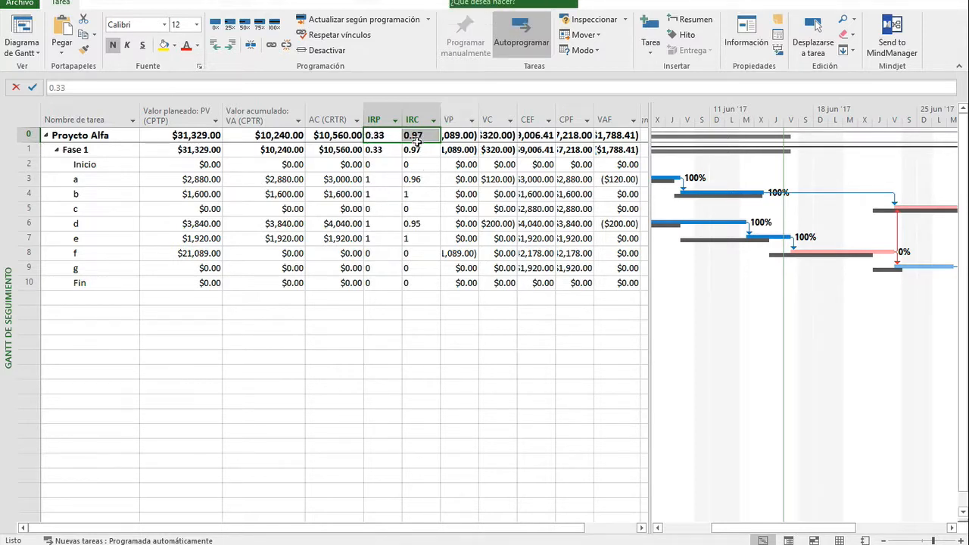
{"action": "left_click", "coordinate": [390, 150]}
{"action": "left_click", "coordinate": [380, 137]}
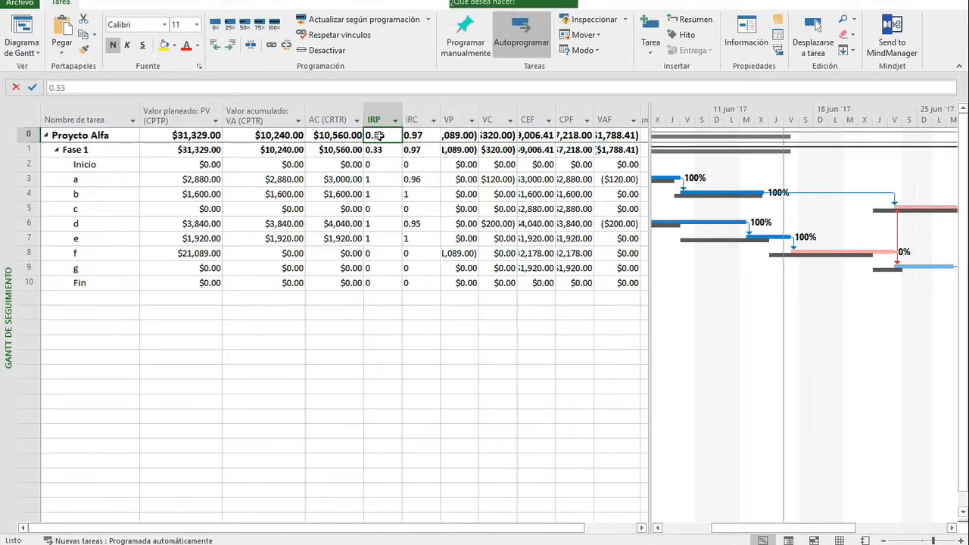
- Compare the Gantt bars with their baselines from Inicio to Fin, including pending task f
{"action": "scroll", "coordinate": [791, 387], "scroll_direction": "left", "scroll_amount": 3}
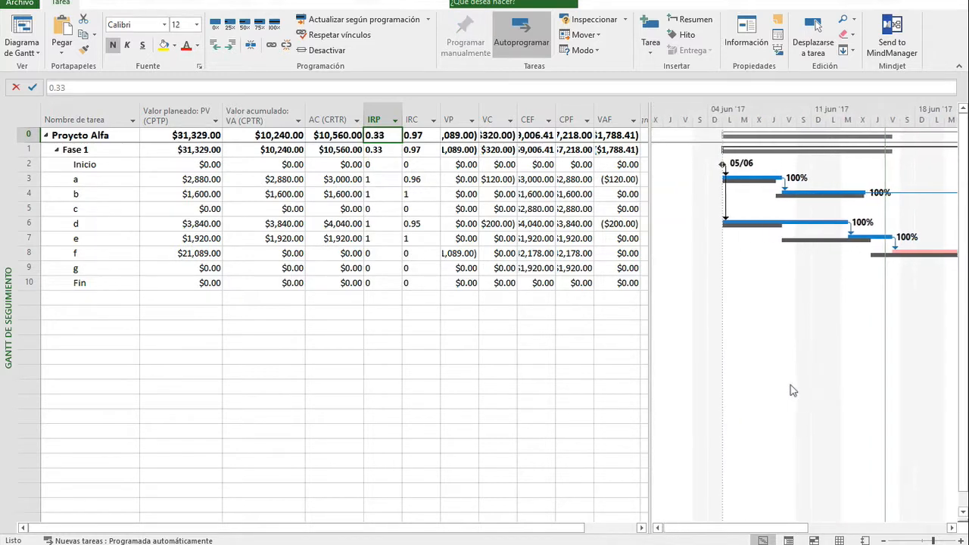
{"action": "scroll", "coordinate": [793, 390], "scroll_direction": "right", "scroll_amount": 1}
{"action": "scroll", "coordinate": [791, 391], "scroll_direction": "right", "scroll_amount": 2}
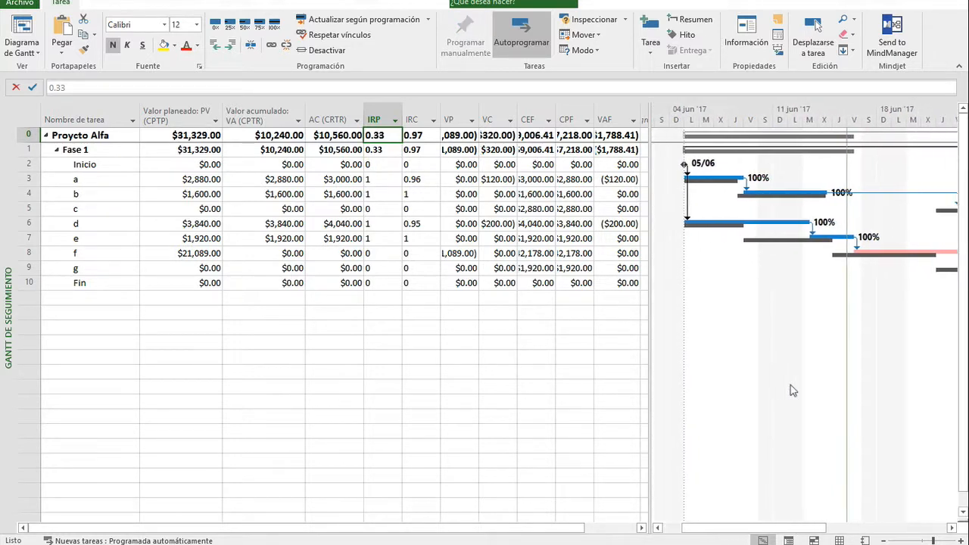
{"action": "scroll", "coordinate": [793, 391], "scroll_direction": "right", "scroll_amount": 4}
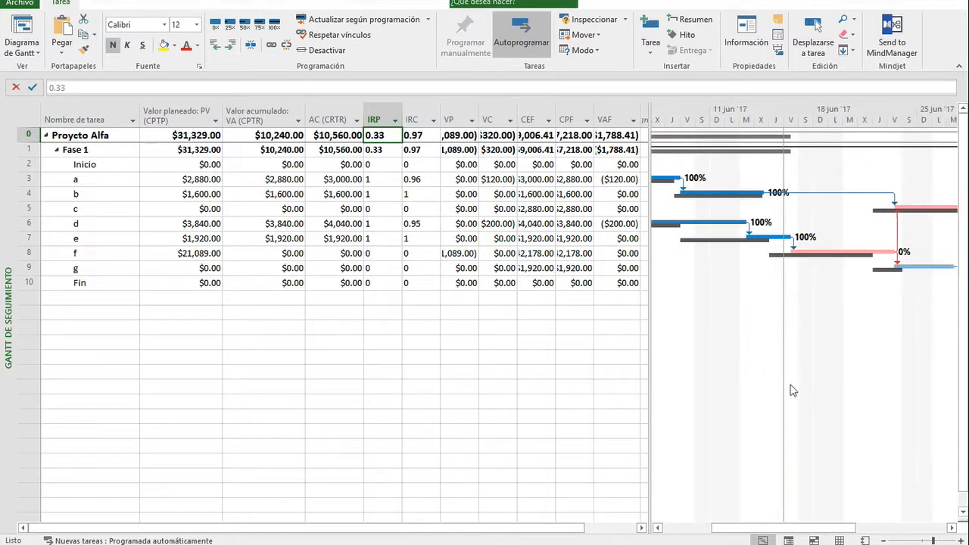
{"action": "scroll", "coordinate": [793, 391], "scroll_direction": "right", "scroll_amount": 7}
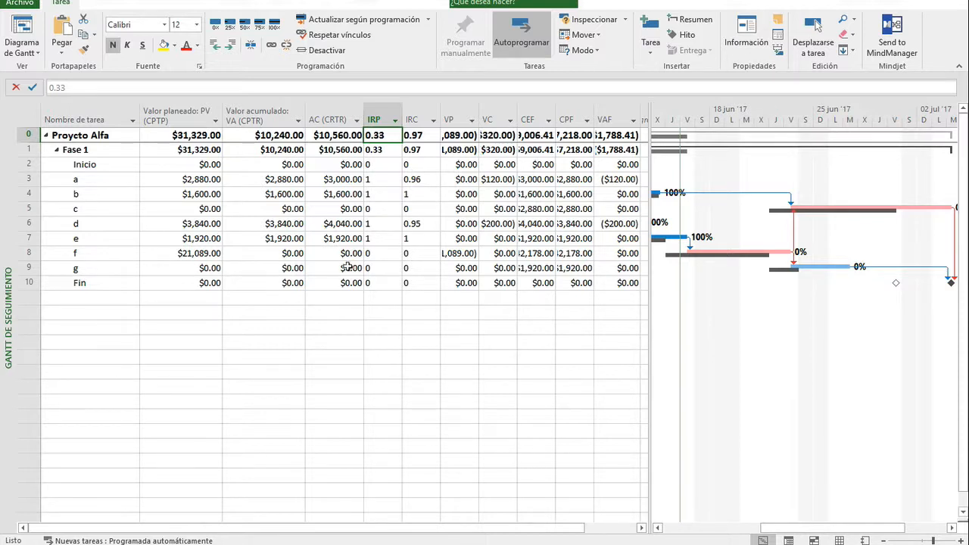
{"action": "scroll", "coordinate": [827, 330], "scroll_direction": "right", "scroll_amount": 7}
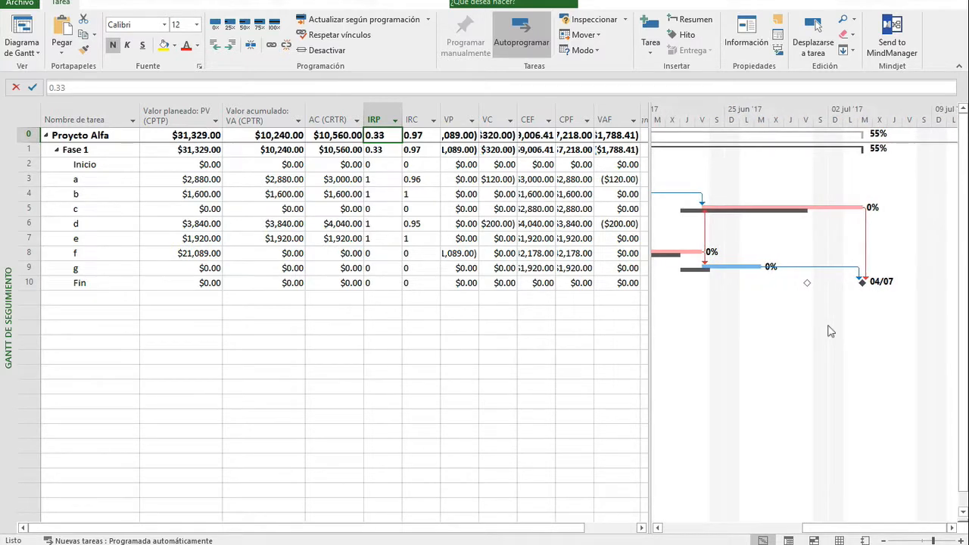
{"action": "scroll", "coordinate": [695, 246], "scroll_direction": "left", "scroll_amount": 9}
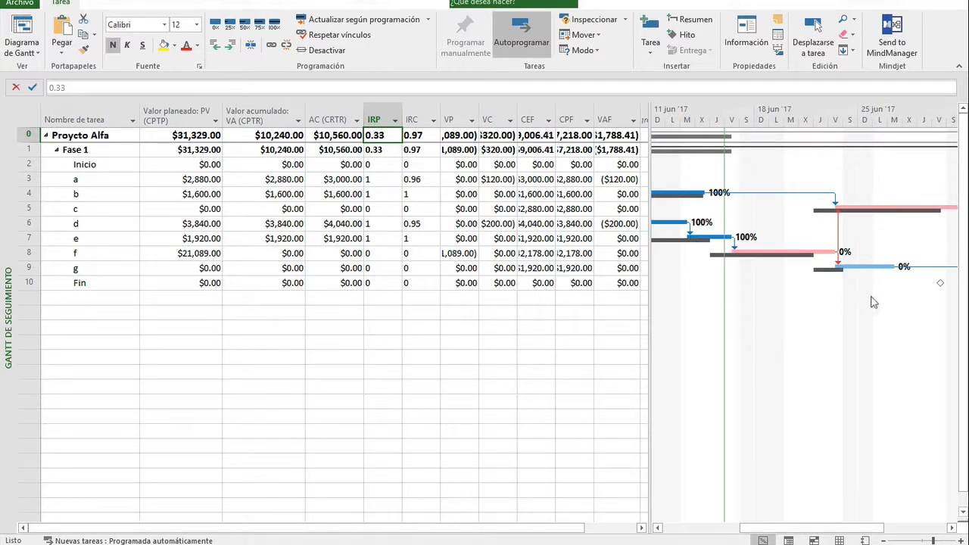
{"action": "left_click", "coordinate": [829, 252]}
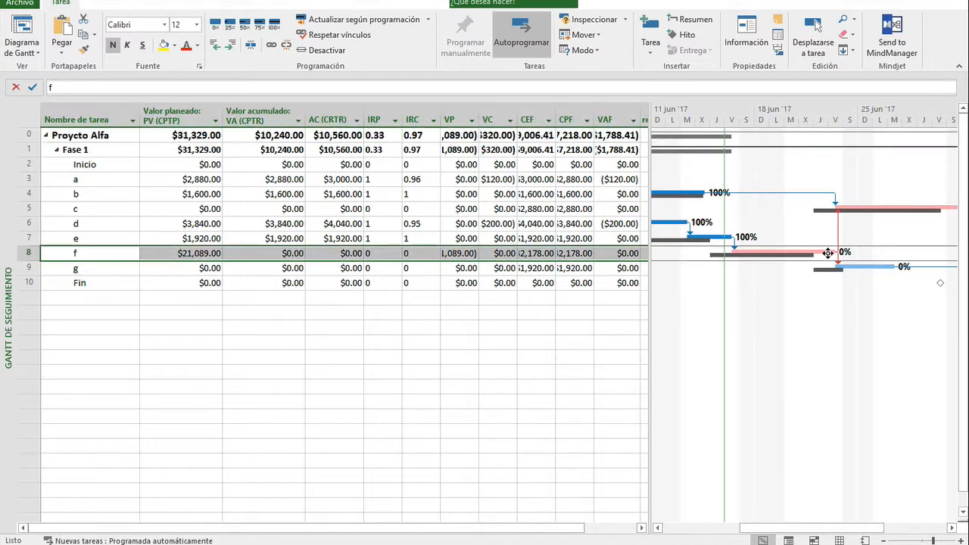
- Replace the resource Analista 3 with Analista 2 on task c
{"action": "left_click", "coordinate": [884, 205]}
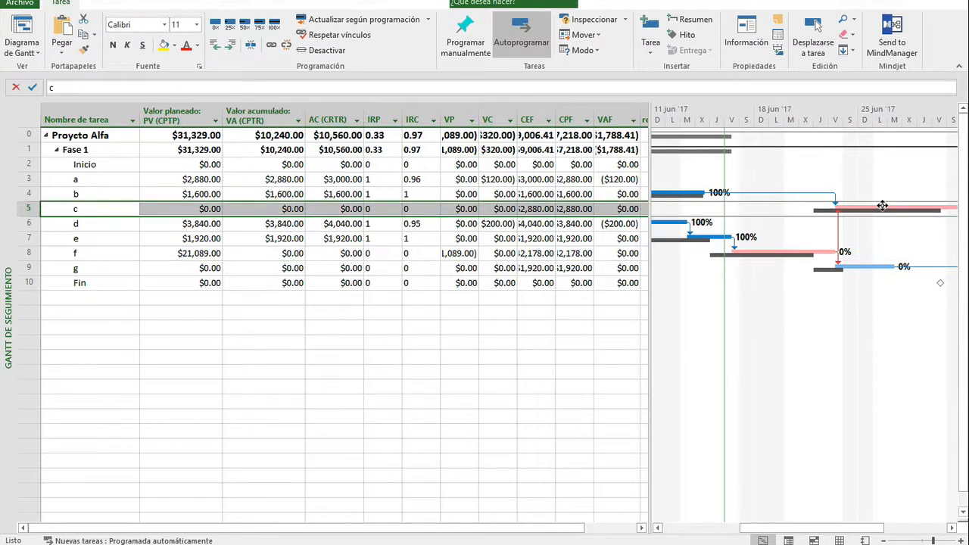
{"action": "scroll", "coordinate": [884, 206], "scroll_direction": "right", "scroll_amount": 1}
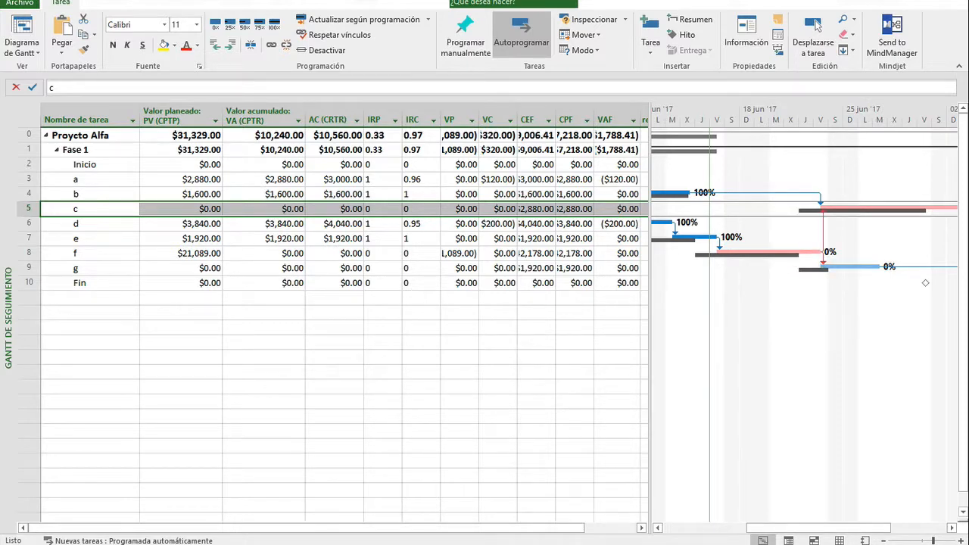
{"action": "key", "text": "alt+F10"}
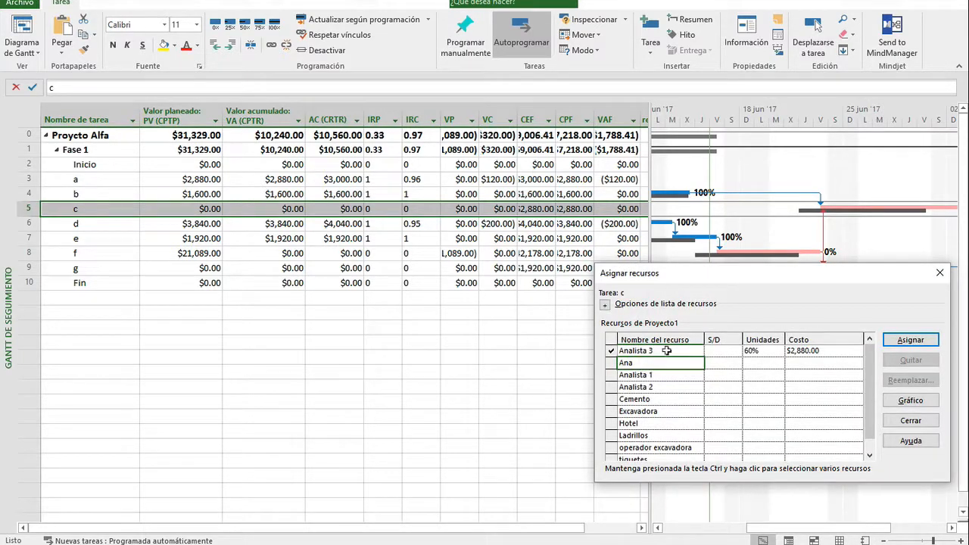
{"action": "left_click", "coordinate": [667, 350]}
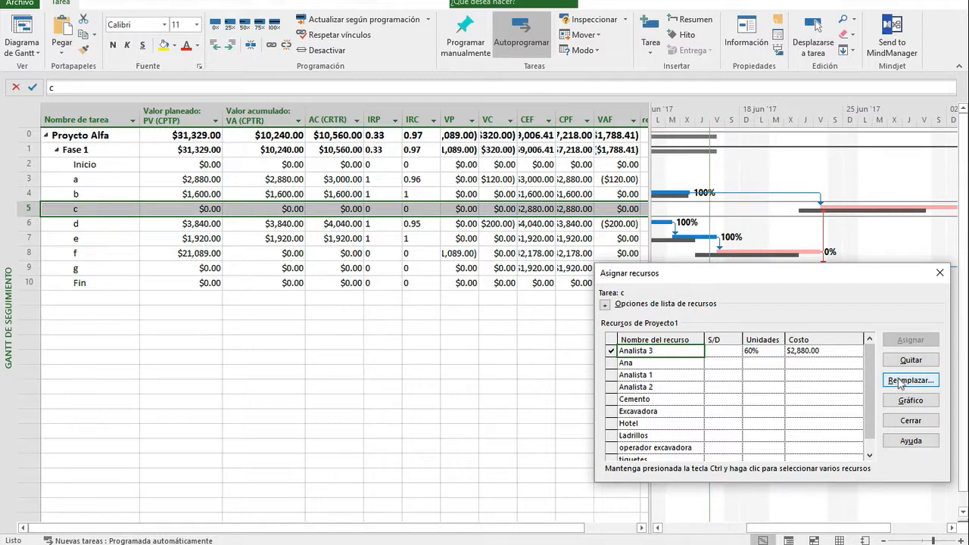
{"action": "left_click", "coordinate": [900, 381]}
{"action": "left_click", "coordinate": [670, 434]}
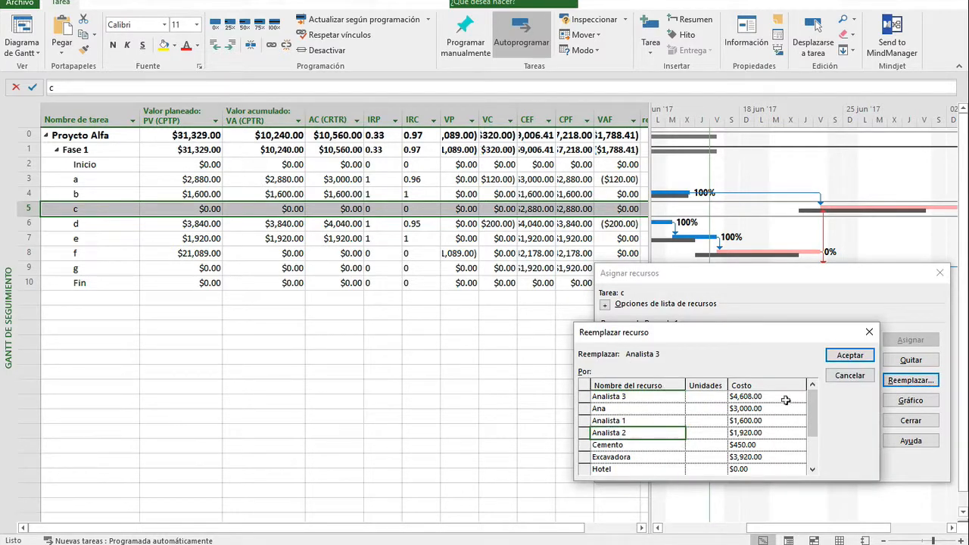
{"action": "left_click", "coordinate": [849, 356]}
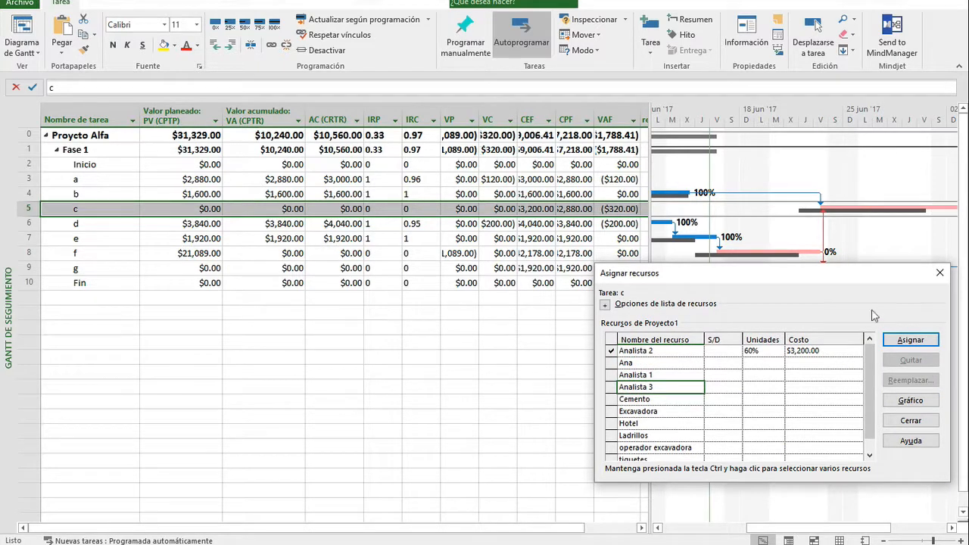
{"action": "left_click", "coordinate": [911, 420]}
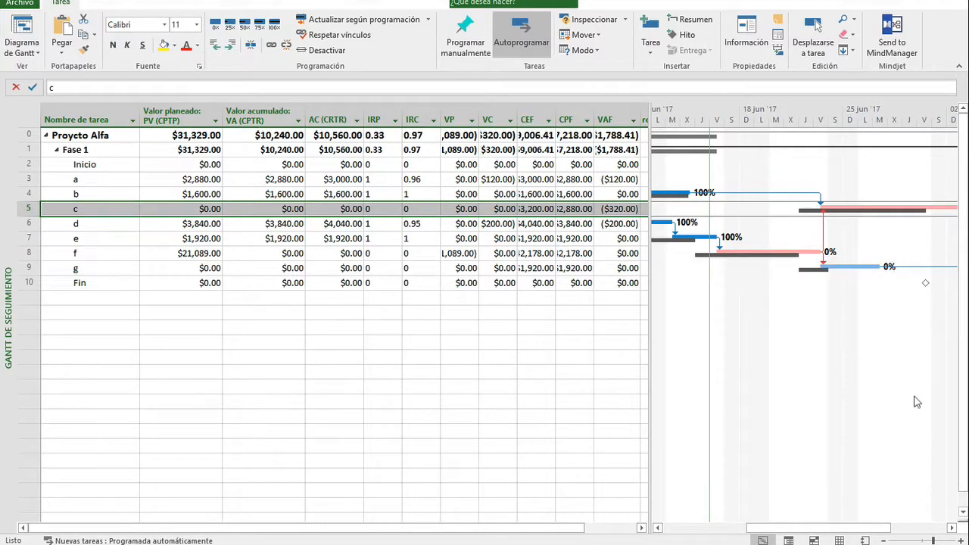
- Delete the dependency from task f to task c
{"action": "double_click", "coordinate": [824, 227]}
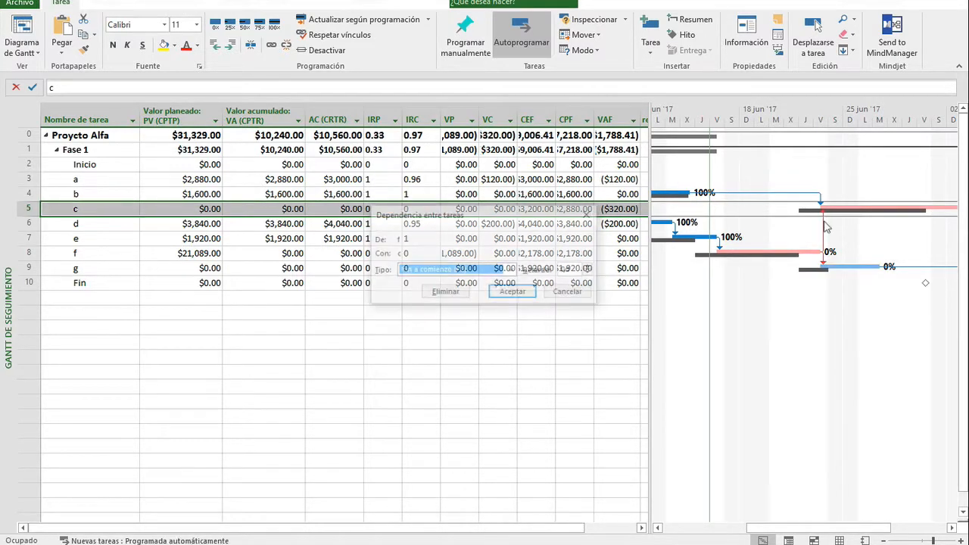
{"action": "left_click", "coordinate": [445, 293]}
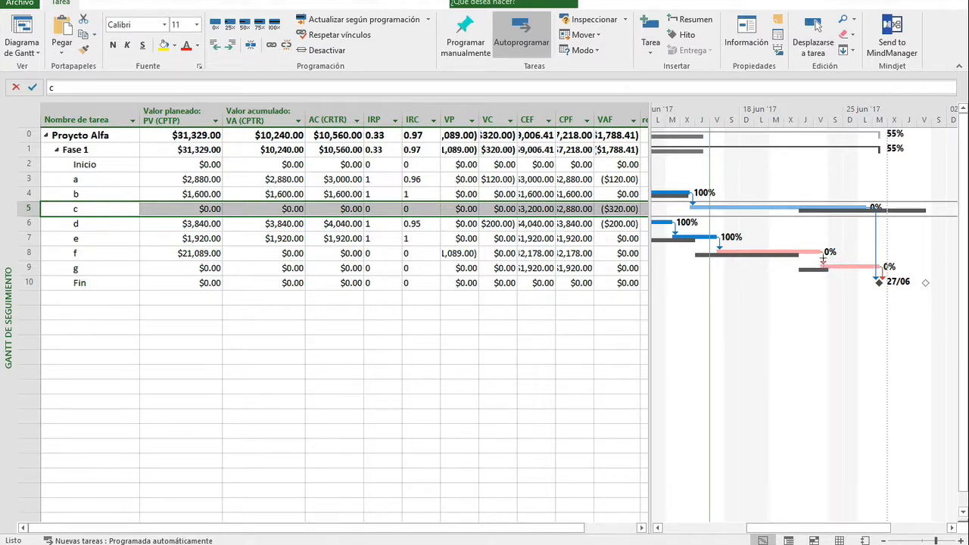
- Set the lag of the dependency from task f to task g to -2 days
{"action": "double_click", "coordinate": [823, 259]}
{"action": "double_click", "coordinate": [578, 268]}
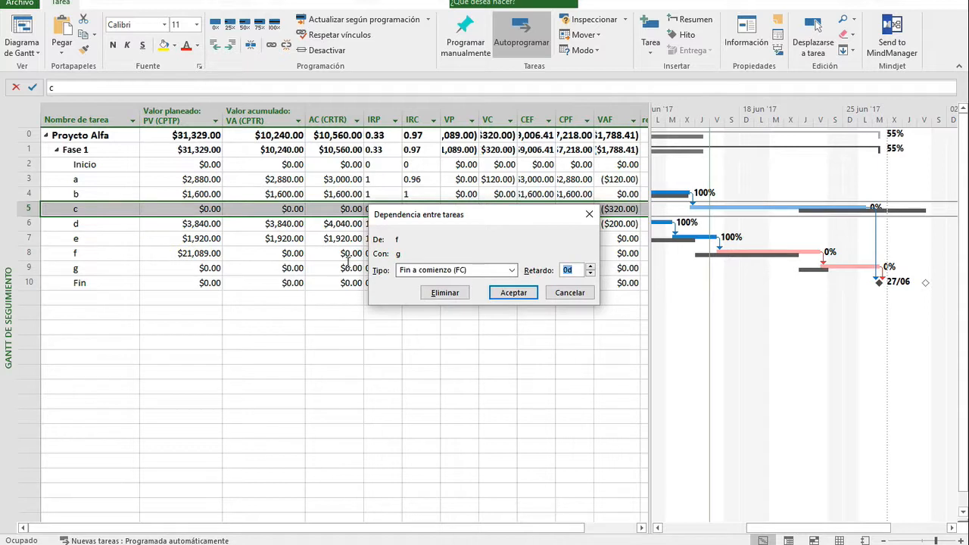
{"action": "type", "text": "-2"}
{"action": "key", "text": "Return"}
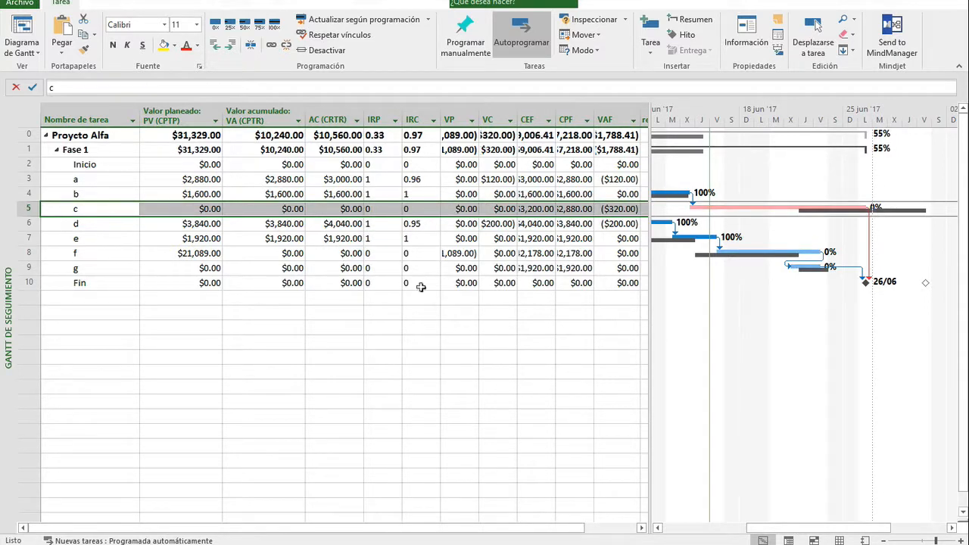
- Set the lag of the finish-to-start dependency between tasks f and g to -1 day
{"action": "double_click", "coordinate": [820, 266]}
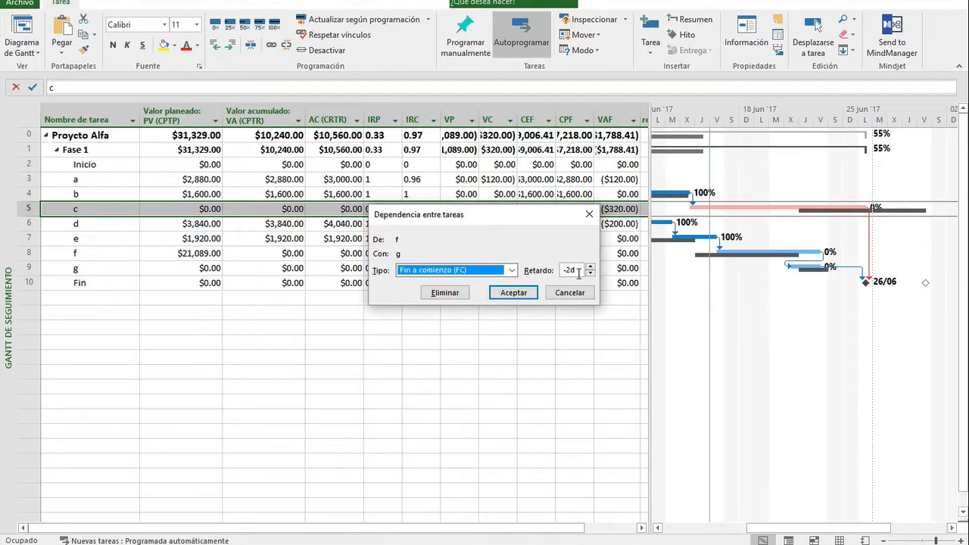
{"action": "key", "text": "Tab"}
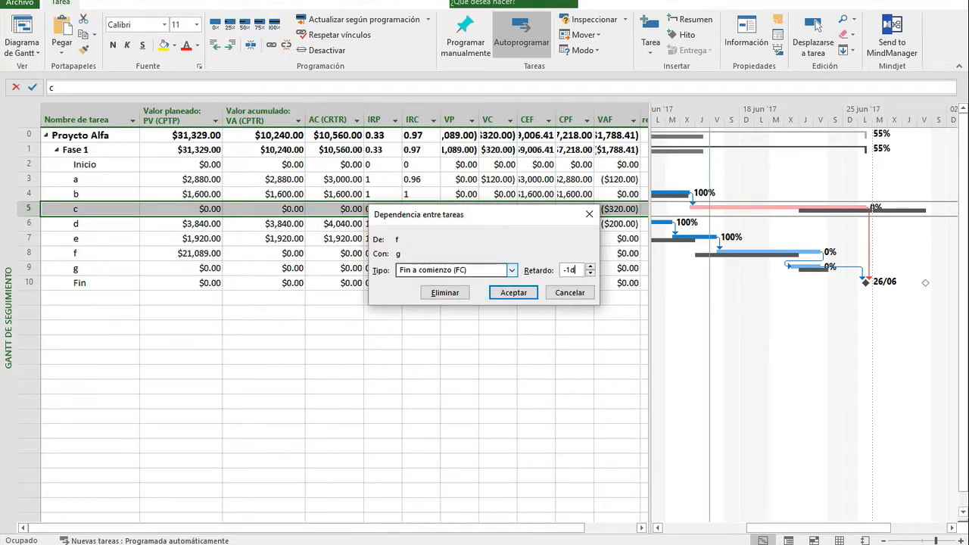
{"action": "type", "text": "-1d"}
{"action": "key", "text": "Return"}
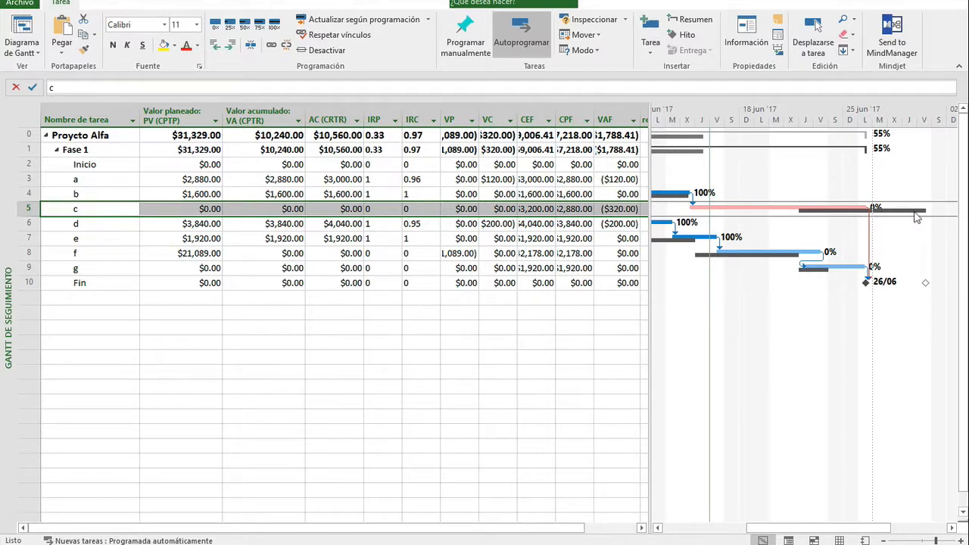
- Show the task table with durations, dates, predecessors and resource names, and select overallocated task c
{"action": "mouse_move", "coordinate": [917, 218]}
{"action": "right_click", "coordinate": [29, 118]}
{"action": "left_click", "coordinate": [68, 160]}
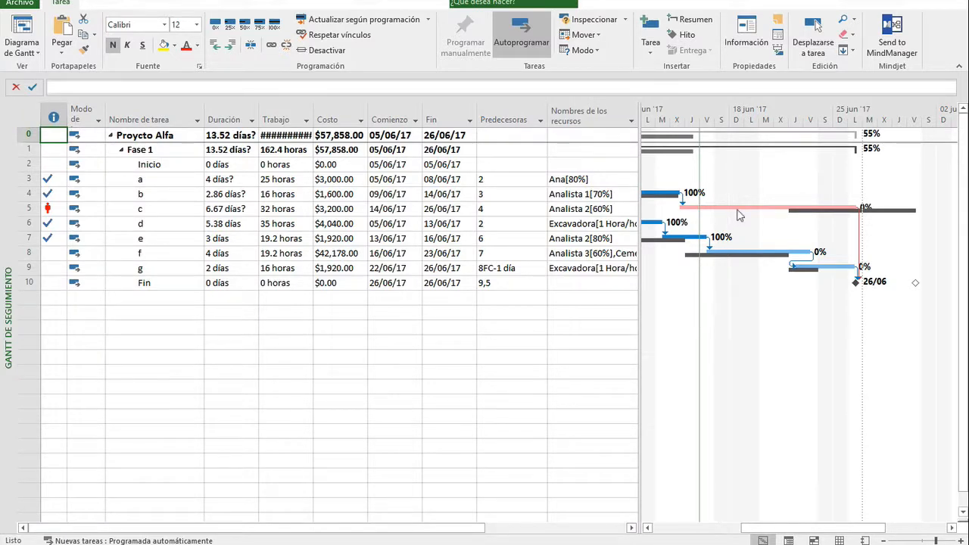
{"action": "left_click", "coordinate": [29, 208]}
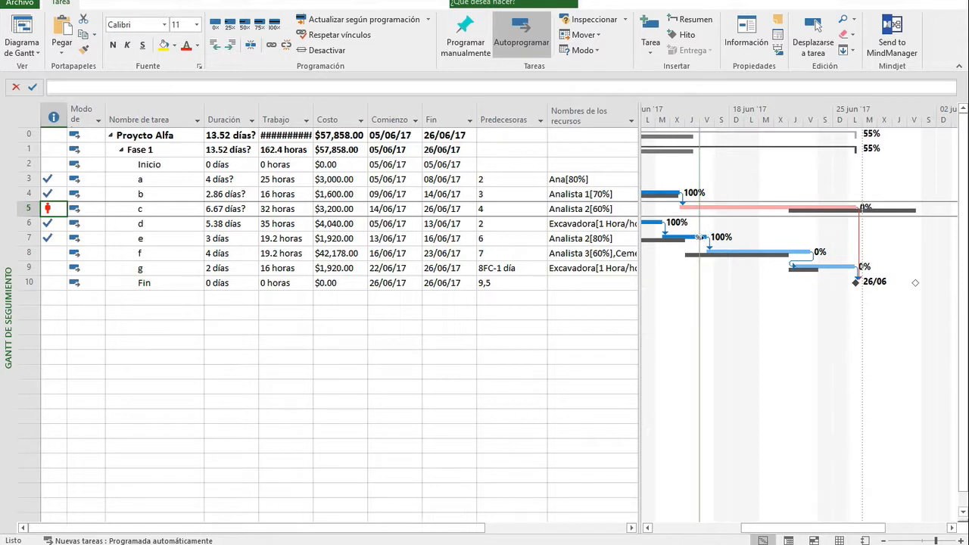
{"action": "left_click", "coordinate": [142, 256]}
{"action": "left_click", "coordinate": [159, 205]}
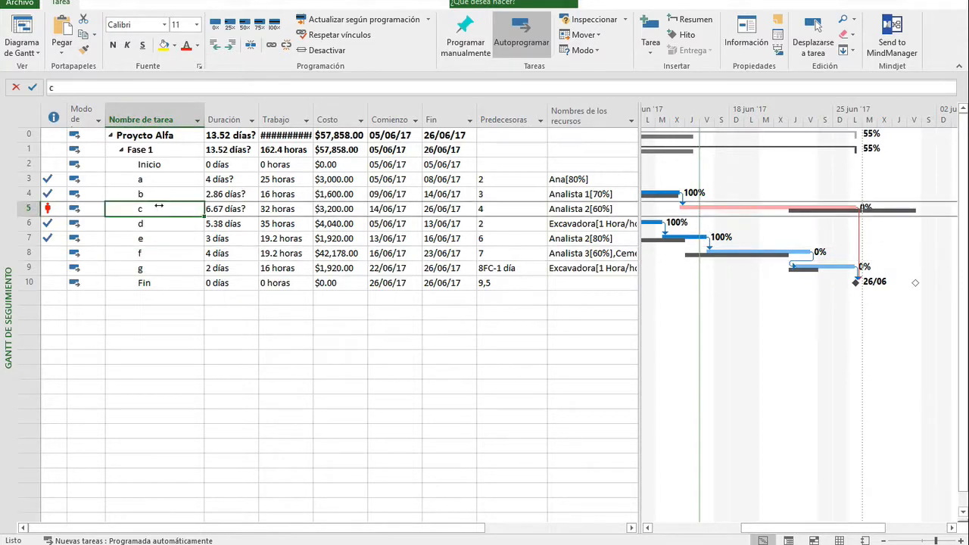
{"action": "double_click", "coordinate": [822, 206]}
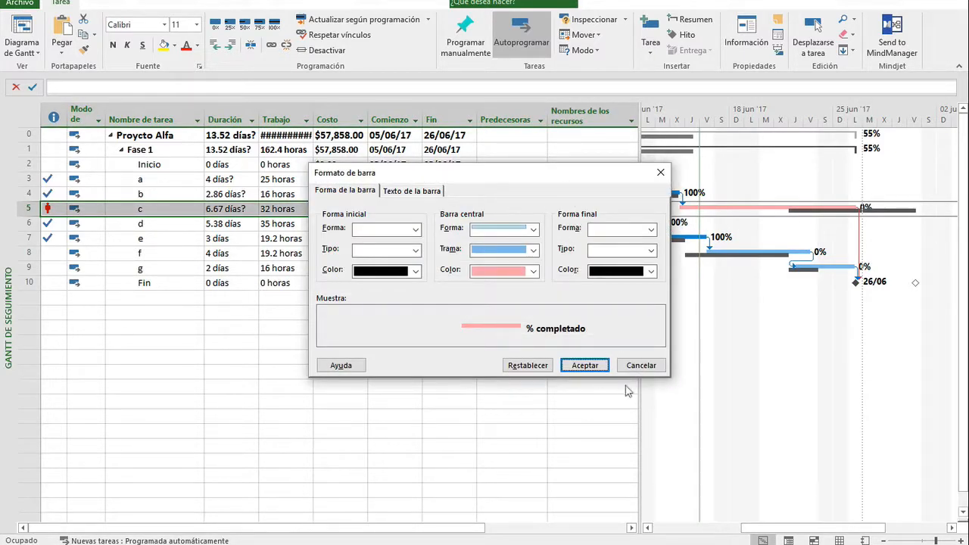
{"action": "left_click", "coordinate": [641, 366]}
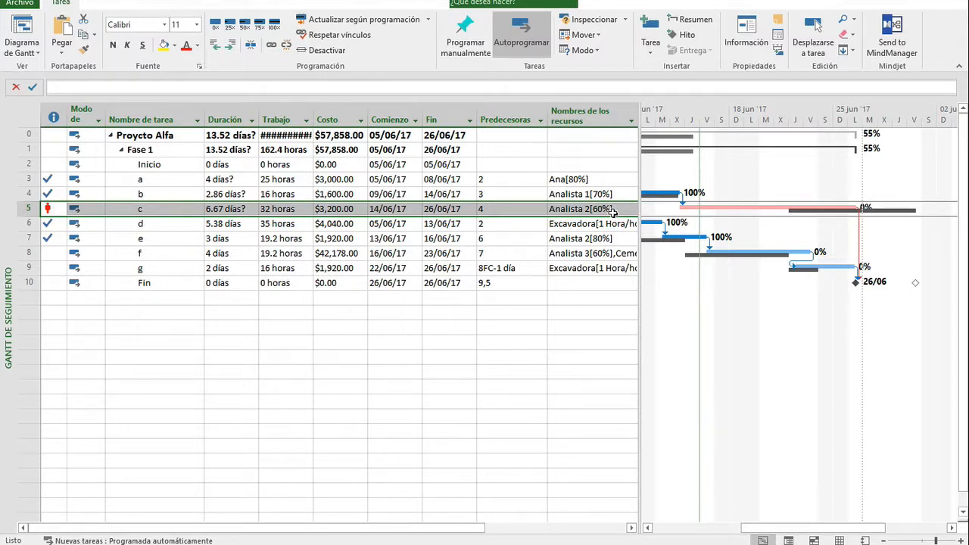
{"action": "double_click", "coordinate": [141, 209]}
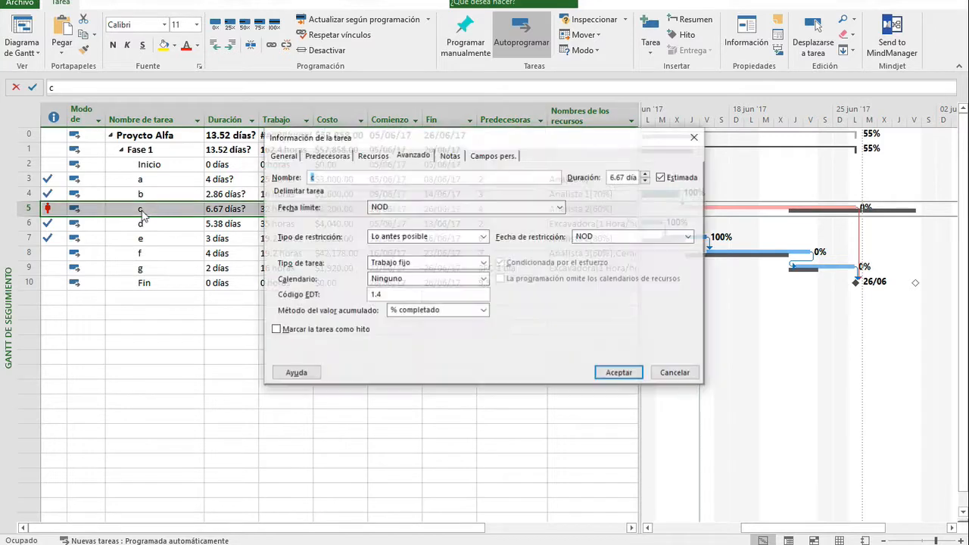
{"action": "left_click", "coordinate": [676, 374]}
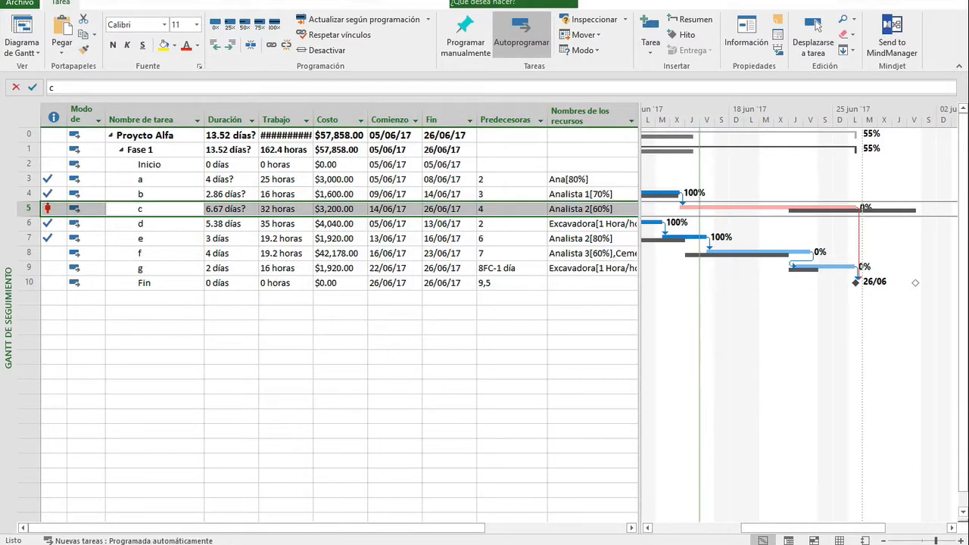
- Check the maximum capacity of the overallocated resource Analista 2 in the resource sheet
{"action": "right_click", "coordinate": [9, 230]}
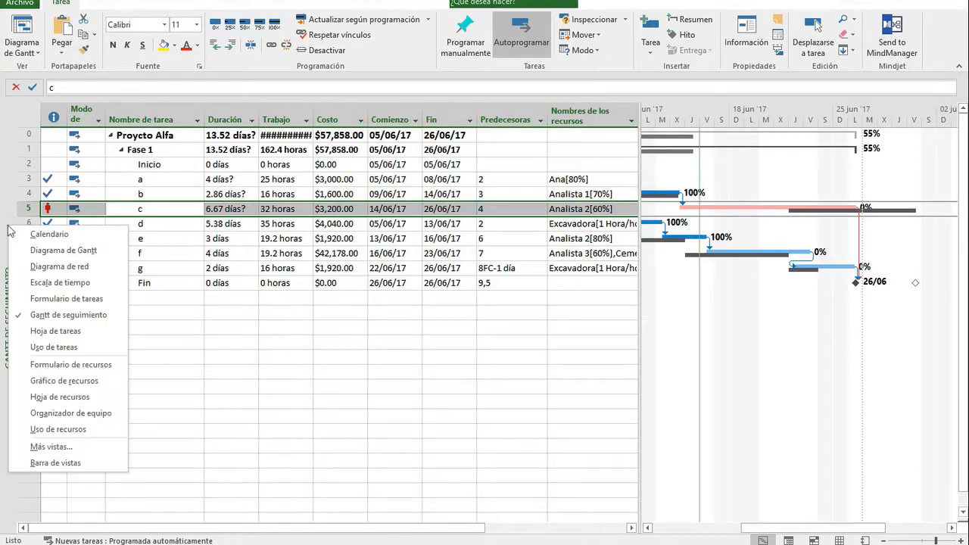
{"action": "left_click", "coordinate": [80, 398]}
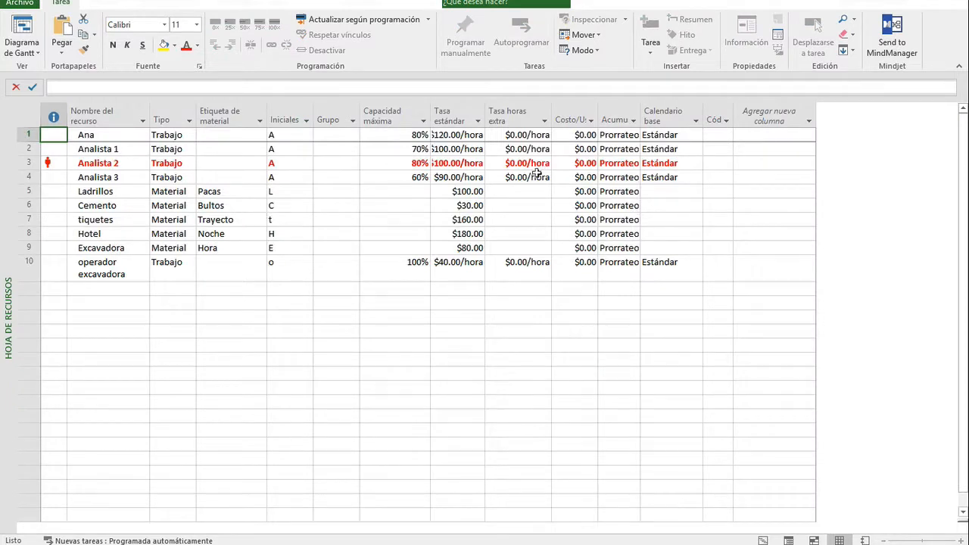
{"action": "left_click", "coordinate": [405, 164]}
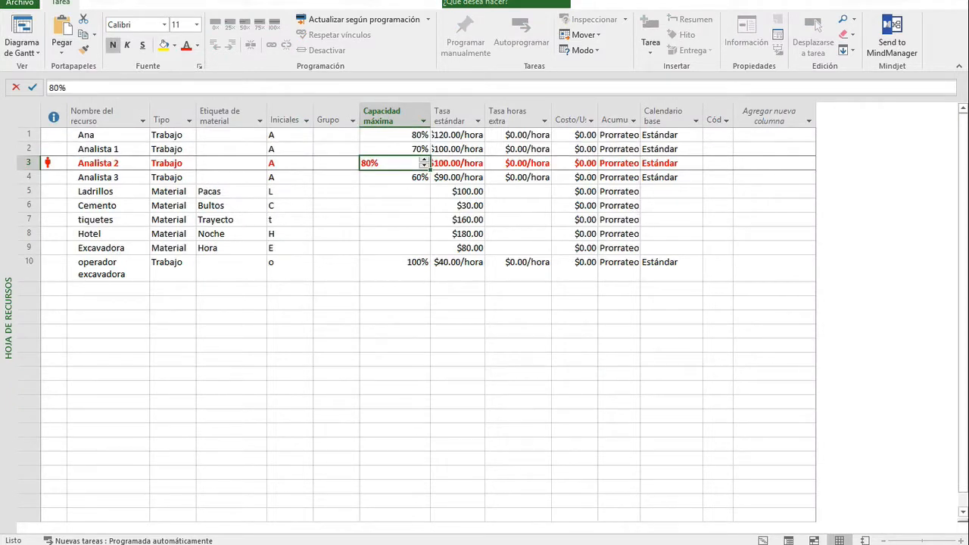
{"action": "right_click", "coordinate": [12, 170]}
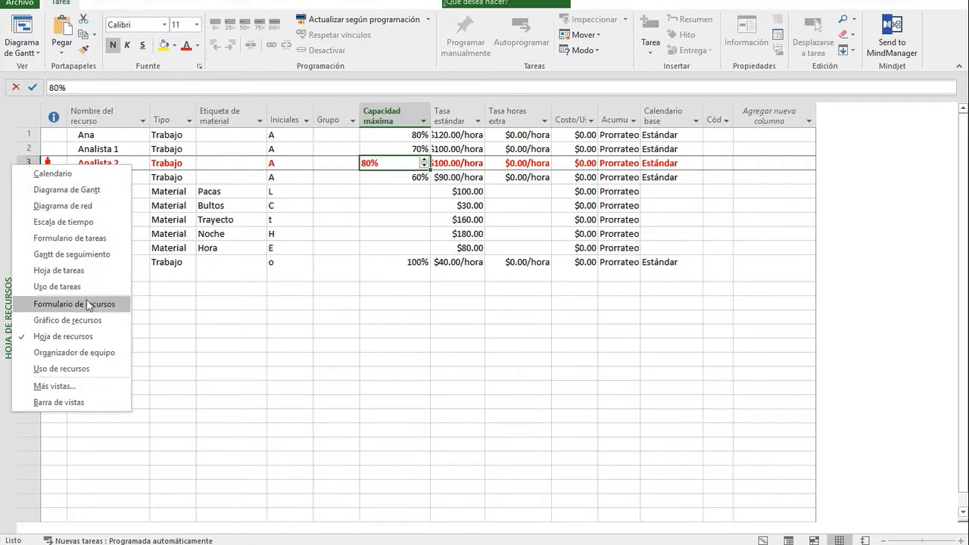
- Return to the Gantt diagram and link task e to task c as its predecessor
{"action": "left_click", "coordinate": [66, 190]}
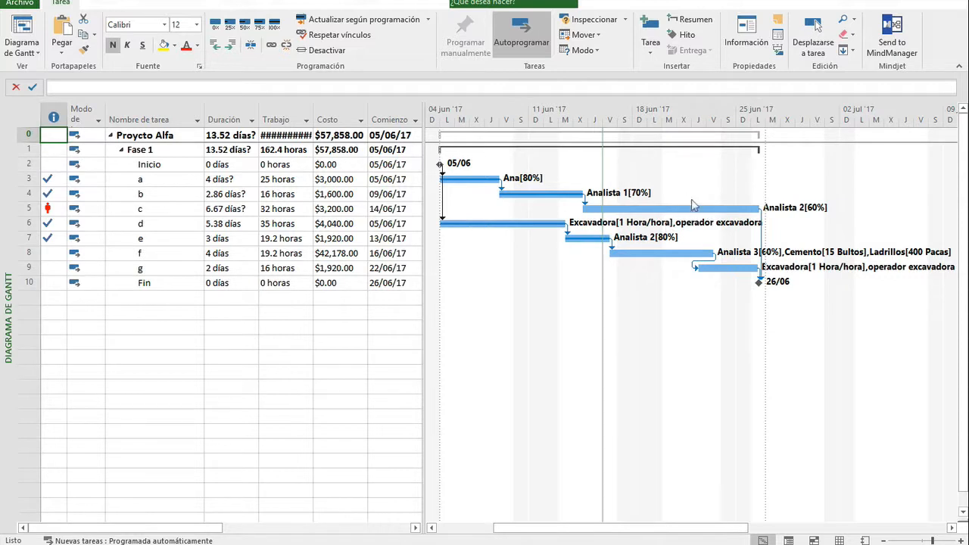
{"action": "left_click", "coordinate": [698, 209]}
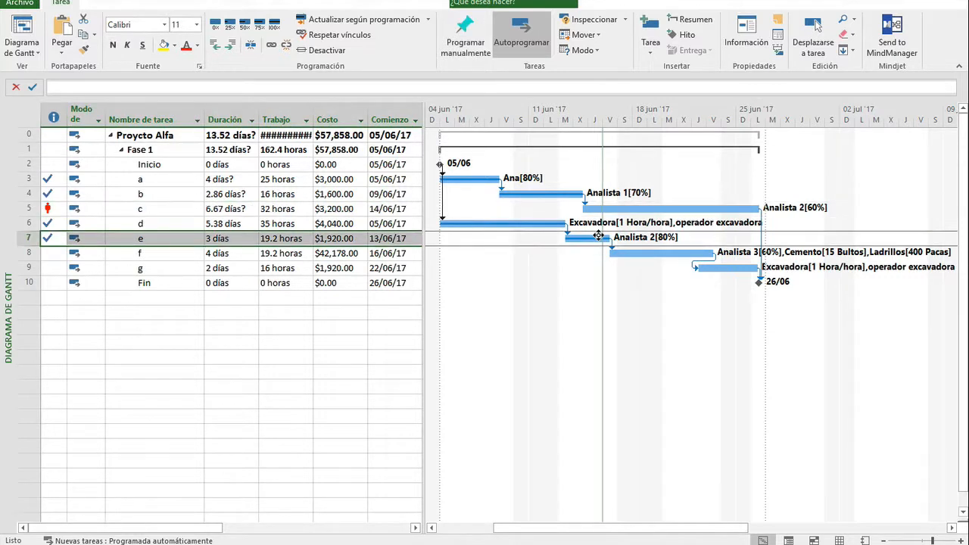
{"action": "left_click", "coordinate": [600, 237]}
{"action": "left_click_drag", "start_coordinate": [600, 241], "coordinate": [599, 209]}
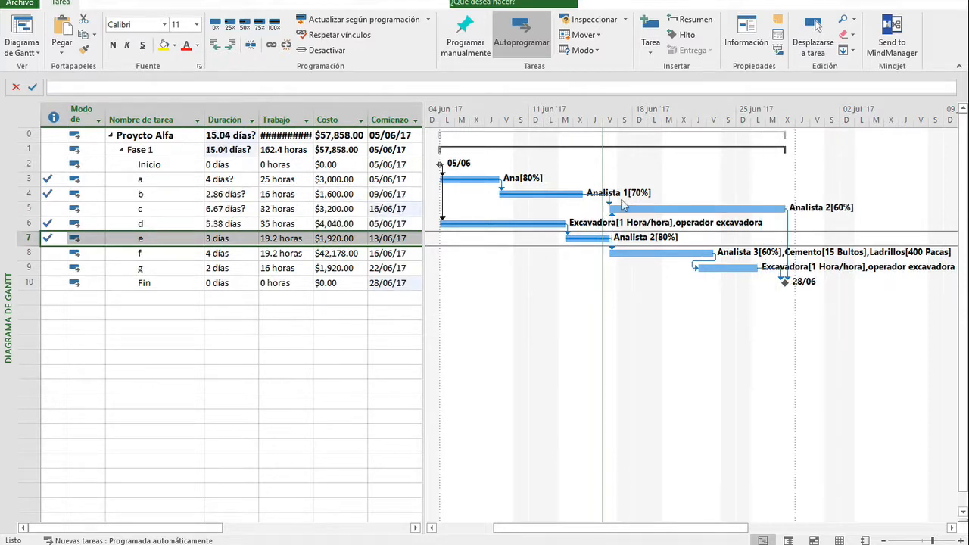
{"action": "left_click", "coordinate": [166, 210]}
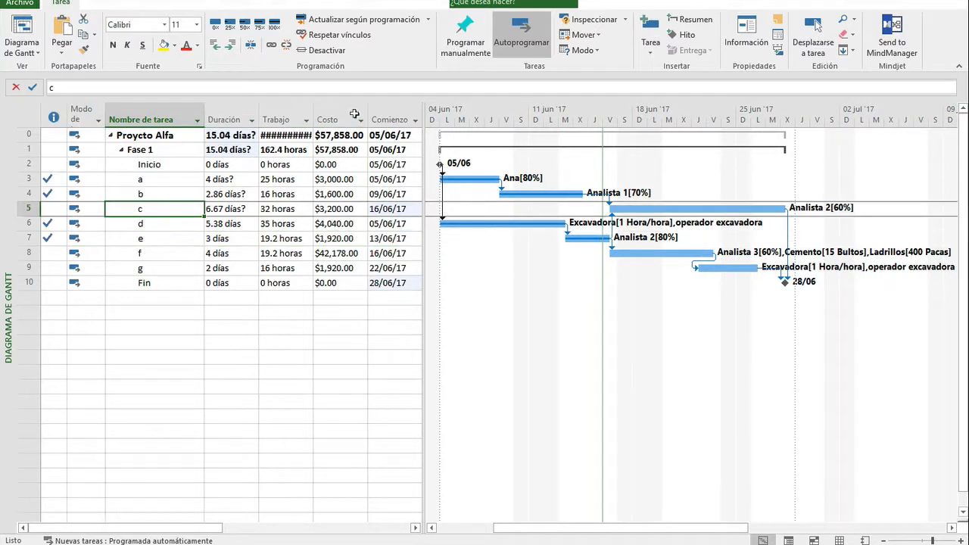
- Set the project's current date (Fecha actual) to 23/06/17
{"action": "left_click", "coordinate": [240, 6]}
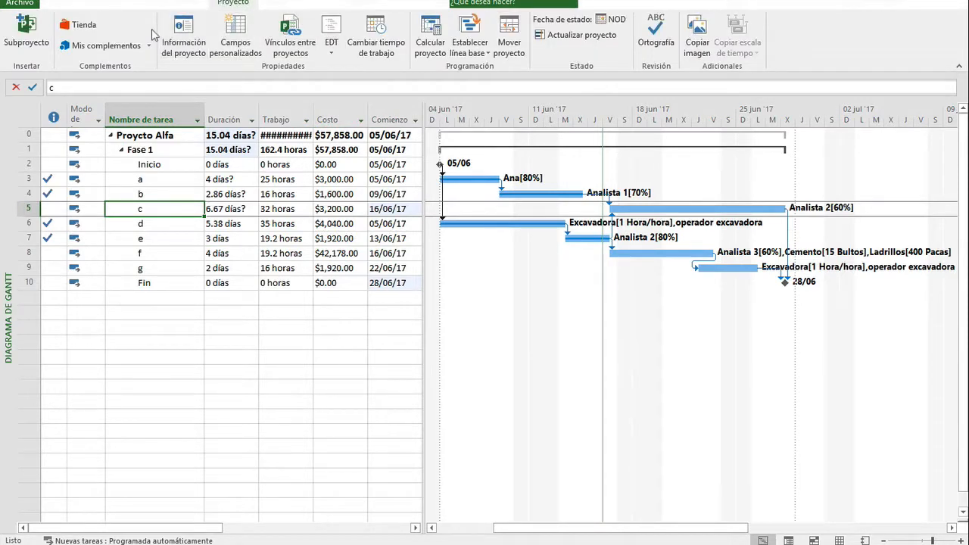
{"action": "left_click", "coordinate": [181, 36]}
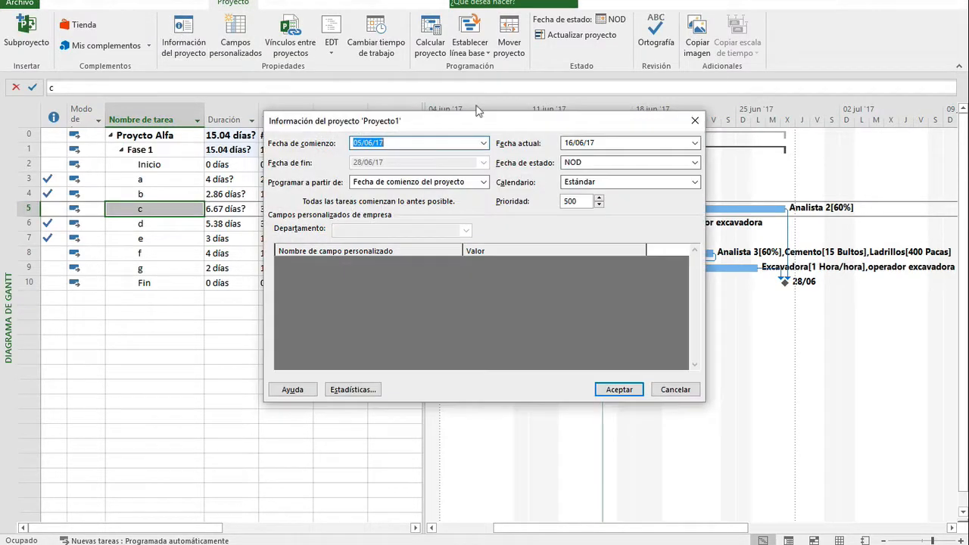
{"action": "left_click", "coordinate": [695, 144]}
{"action": "left_click", "coordinate": [672, 214]}
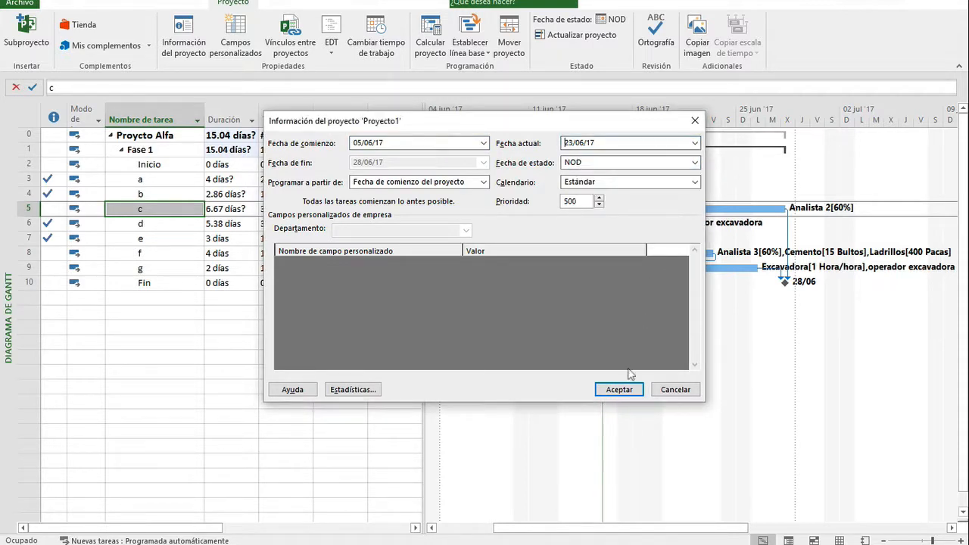
{"action": "left_click", "coordinate": [618, 389]}
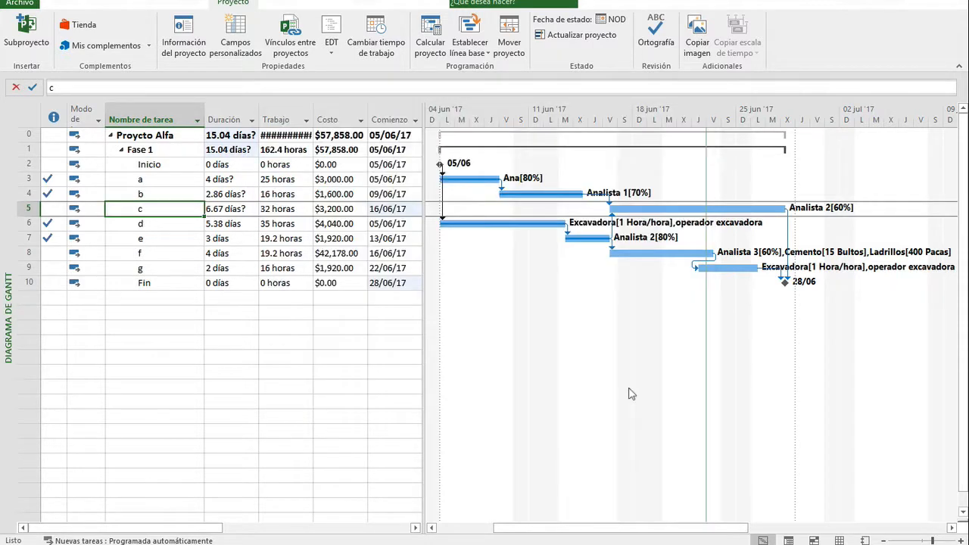
- Switch to the Gantt de seguimiento view and widen its chart area up to the Fin column
{"action": "left_click", "coordinate": [669, 208]}
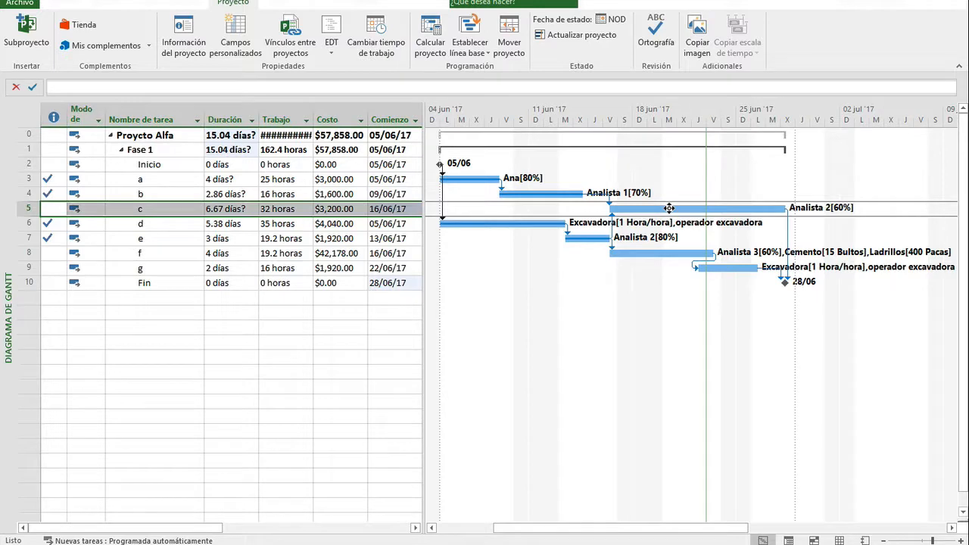
{"action": "right_click", "coordinate": [4, 191]}
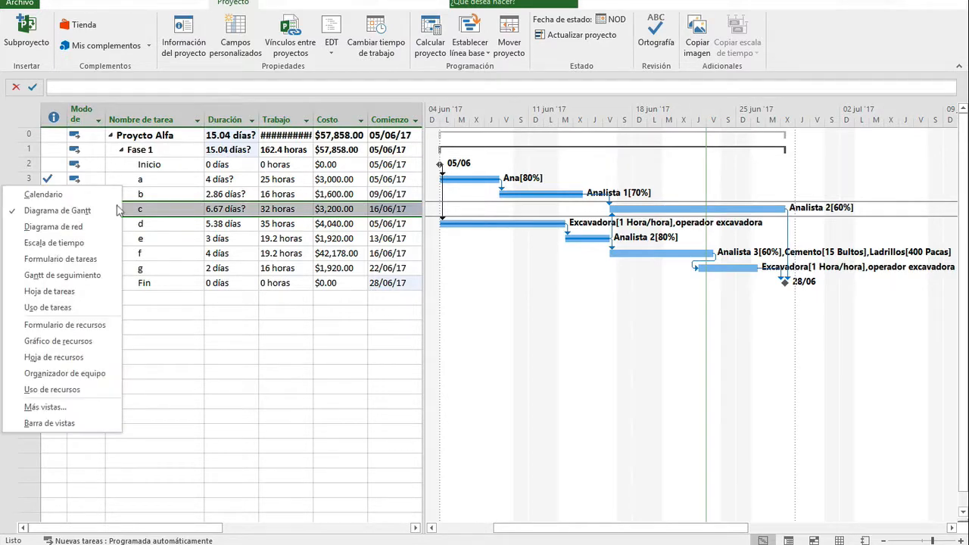
{"action": "left_click", "coordinate": [90, 273]}
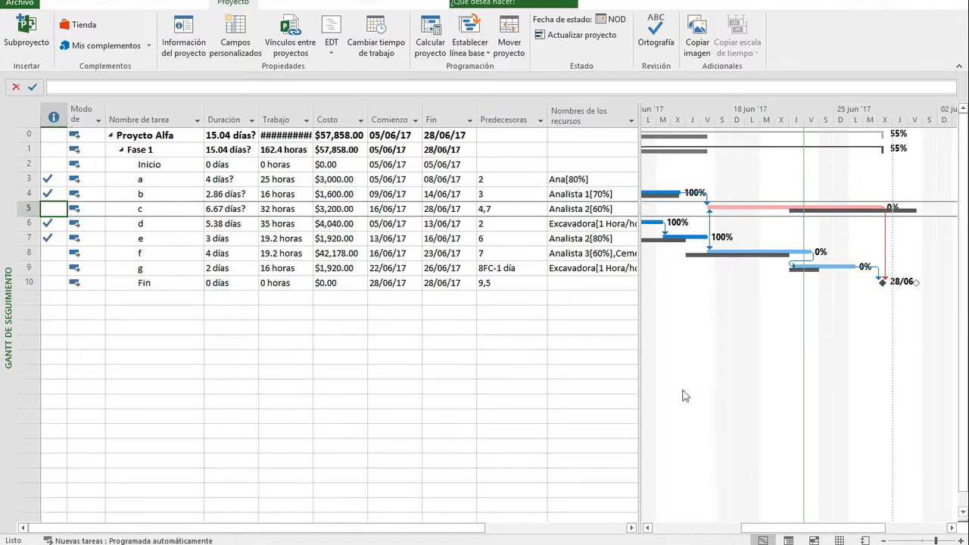
{"action": "left_click_drag", "start_coordinate": [639, 352], "coordinate": [475, 350]}
- Mark tasks c, f and g as 50% complete
{"action": "left_click", "coordinate": [679, 213]}
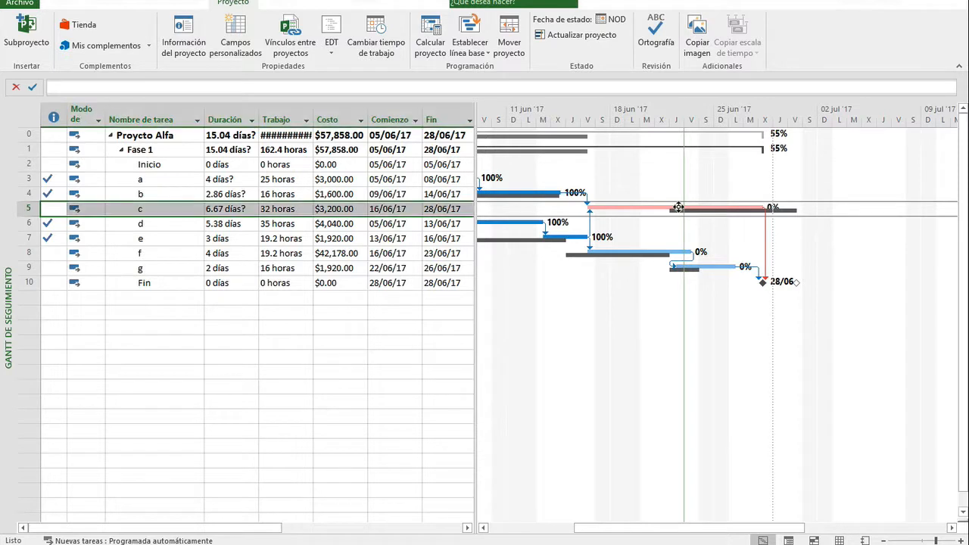
{"action": "left_click", "coordinate": [57, 3]}
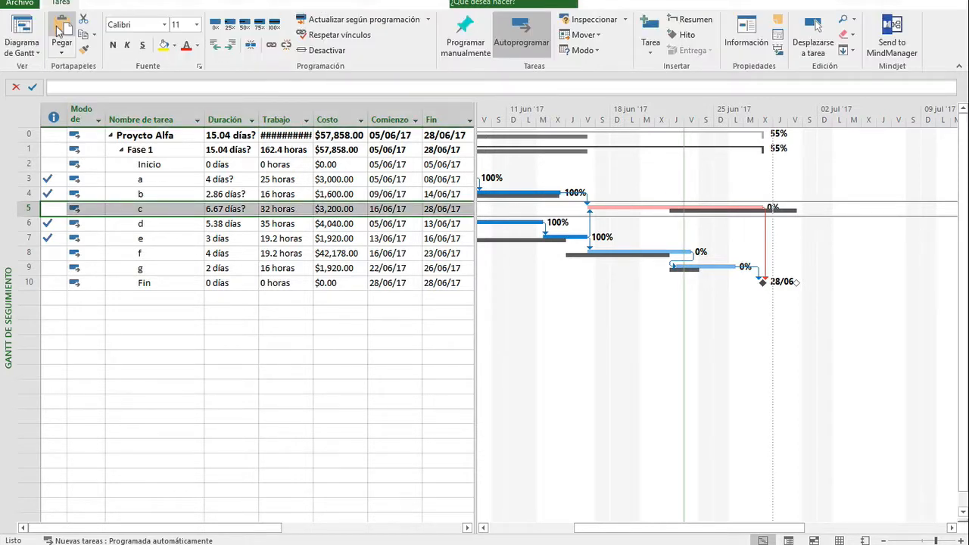
{"action": "left_click", "coordinate": [245, 25]}
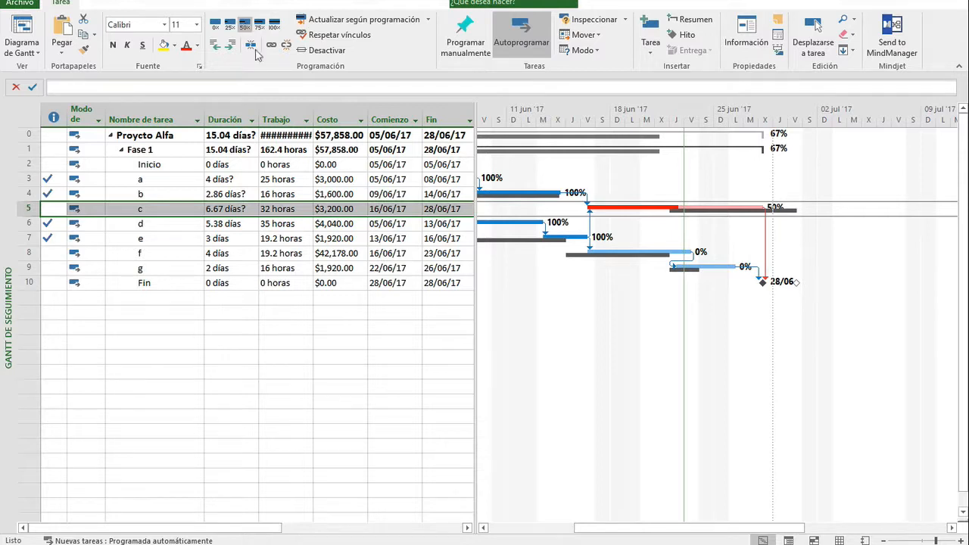
{"action": "left_click", "coordinate": [664, 253]}
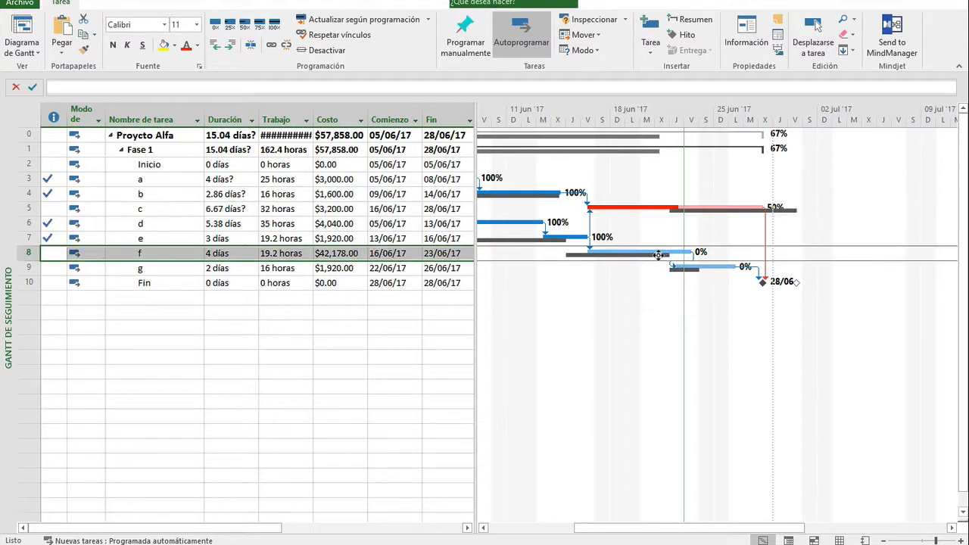
{"action": "left_click", "coordinate": [245, 25]}
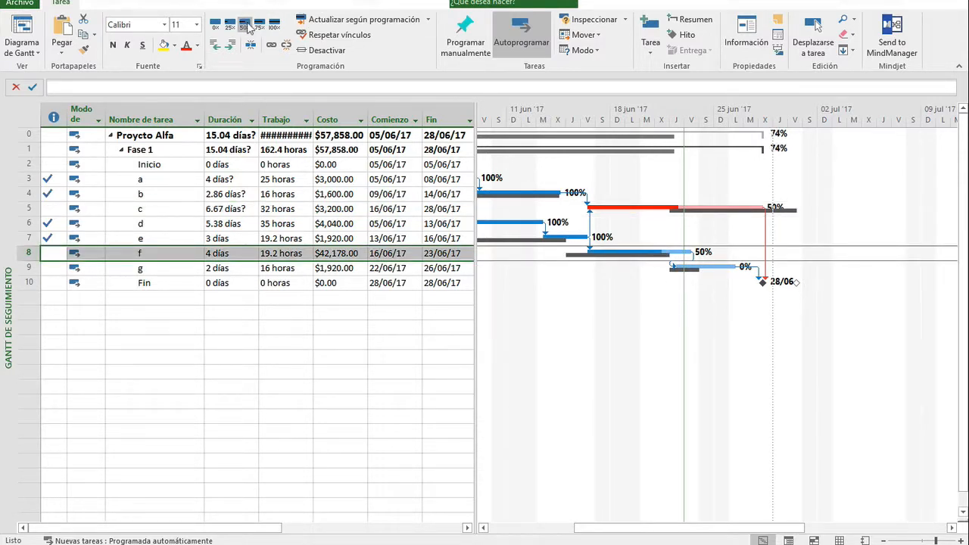
{"action": "key", "text": "Down"}
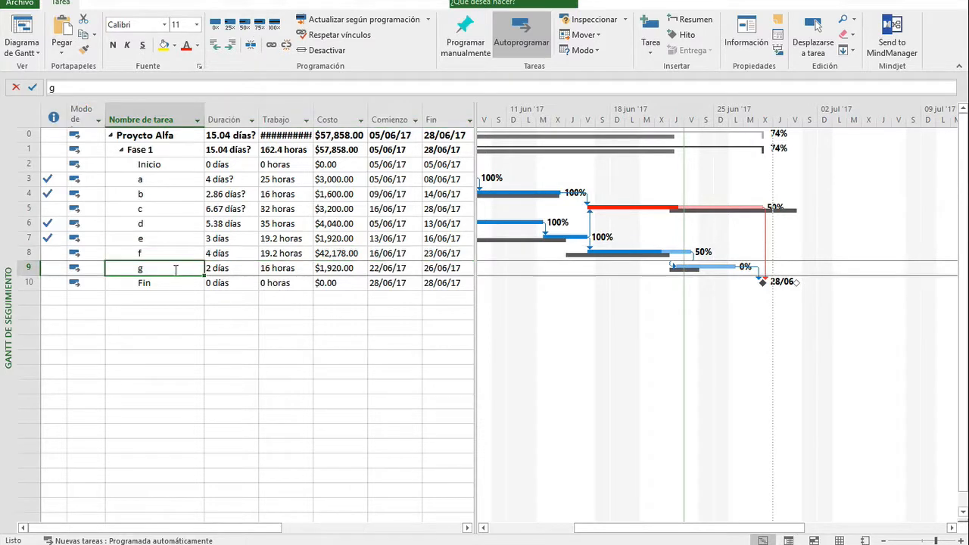
{"action": "left_click", "coordinate": [246, 26]}
- Set the project's current date (Fecha actual) to 30/06/17
{"action": "left_click", "coordinate": [752, 206]}
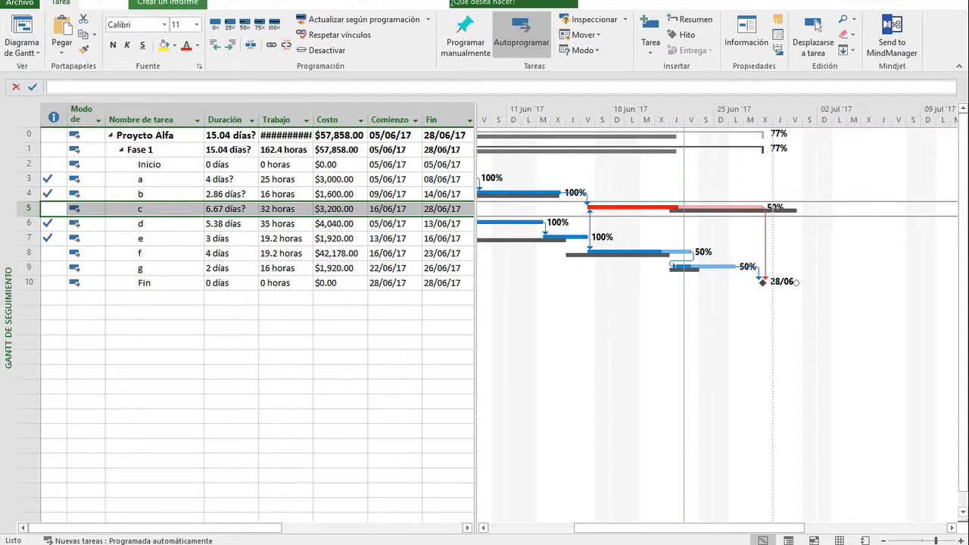
{"action": "left_click", "coordinate": [231, 4]}
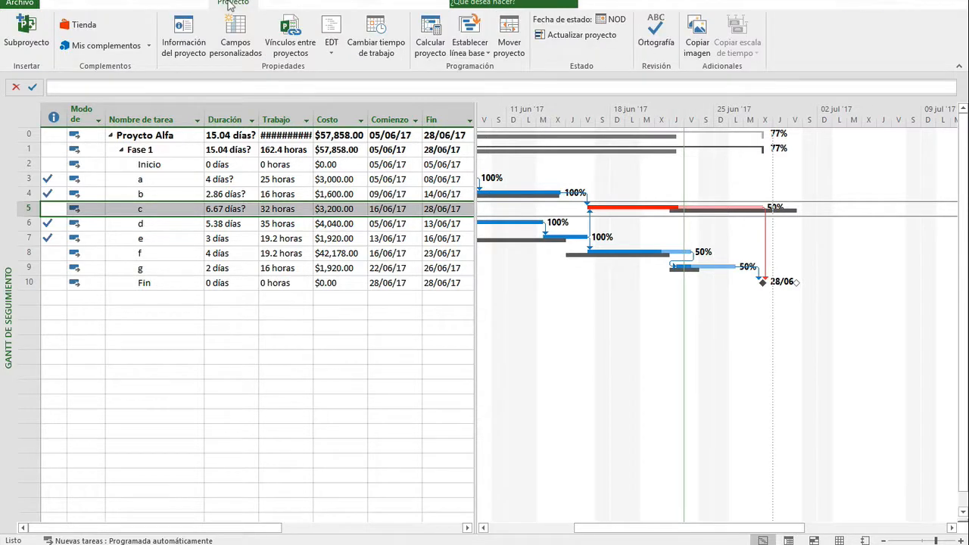
{"action": "left_click", "coordinate": [478, 46]}
{"action": "left_click", "coordinate": [187, 27]}
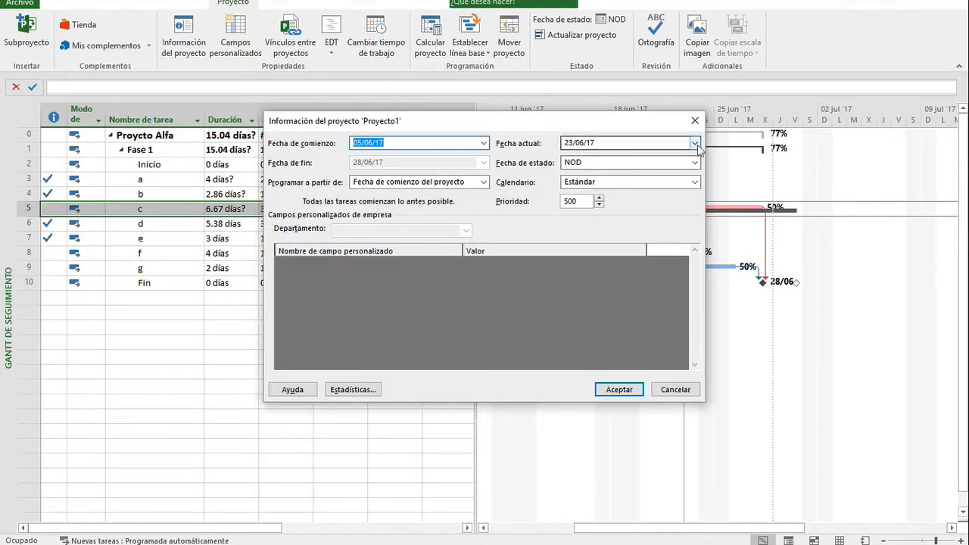
{"action": "left_click", "coordinate": [695, 143]}
{"action": "left_click", "coordinate": [677, 227]}
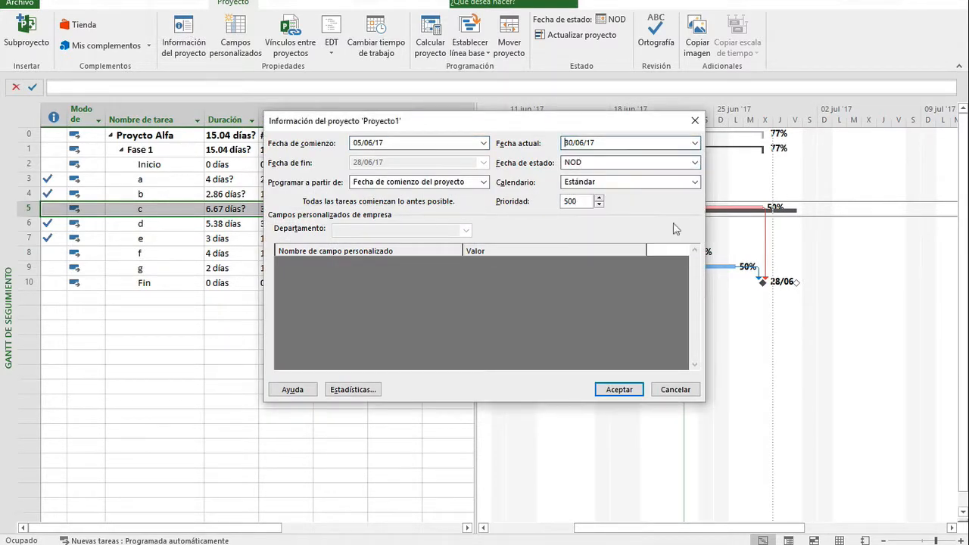
{"action": "left_click", "coordinate": [619, 389]}
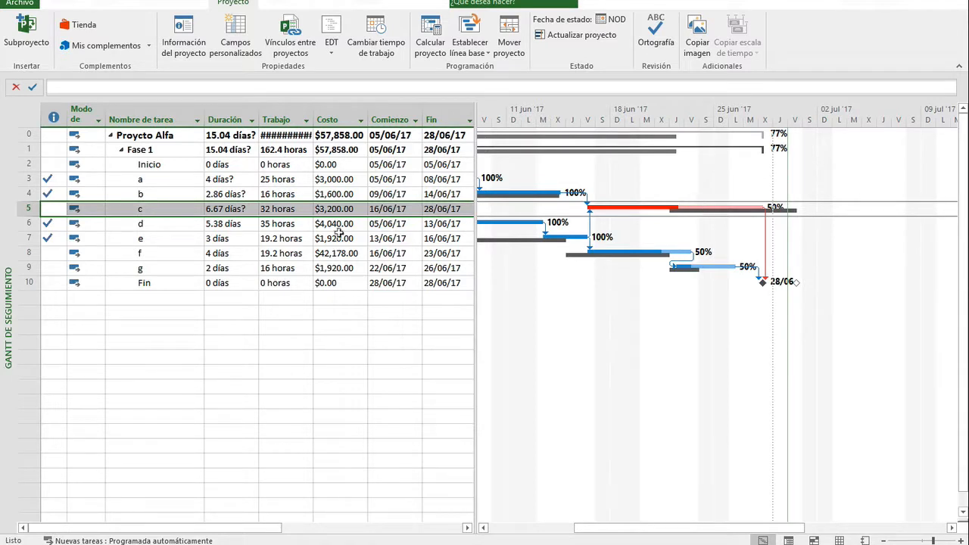
- Set the duration of task c to 5 days
{"action": "left_click", "coordinate": [226, 205]}
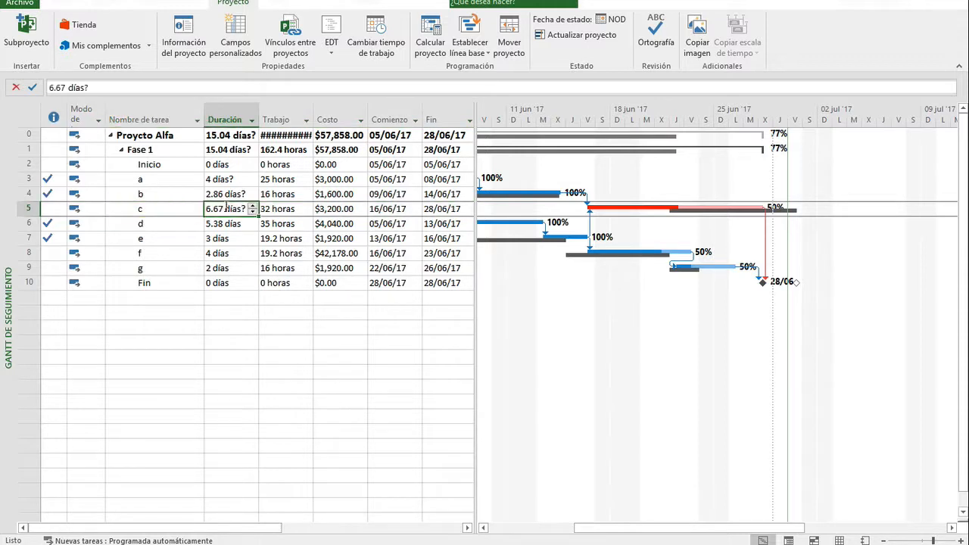
{"action": "type", "text": "5"}
{"action": "key", "text": "Return"}
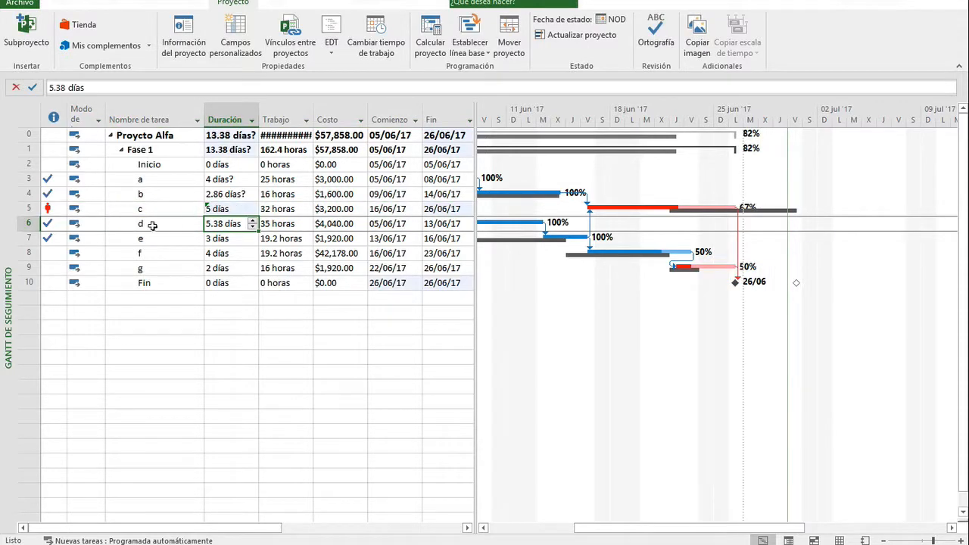
- Mark tasks c, f and g as 100% complete
{"action": "left_click", "coordinate": [156, 209]}
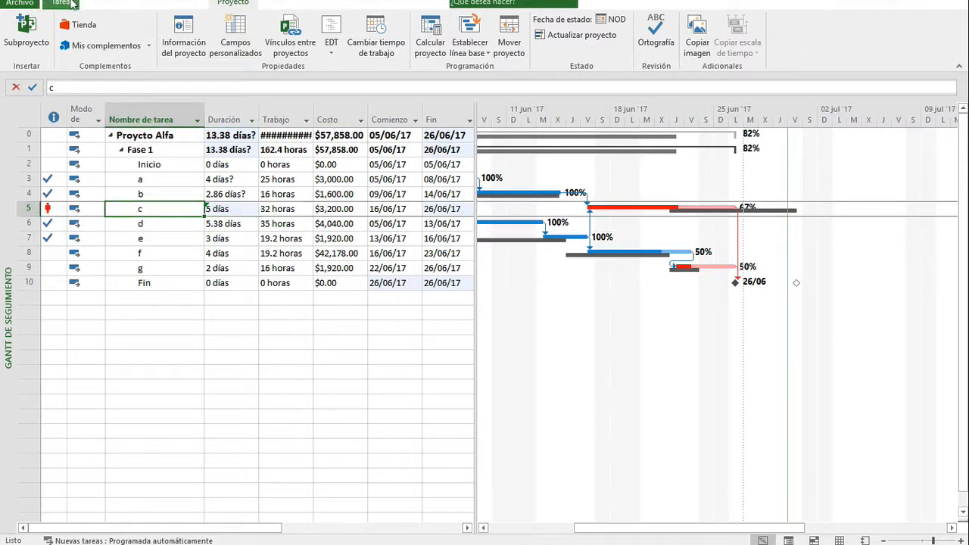
{"action": "left_click", "coordinate": [70, 4]}
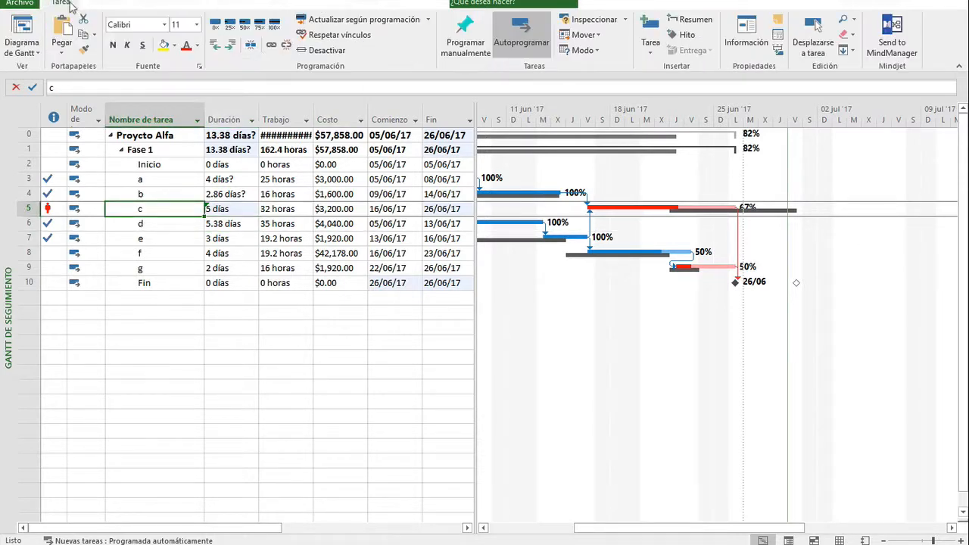
{"action": "left_click", "coordinate": [274, 23]}
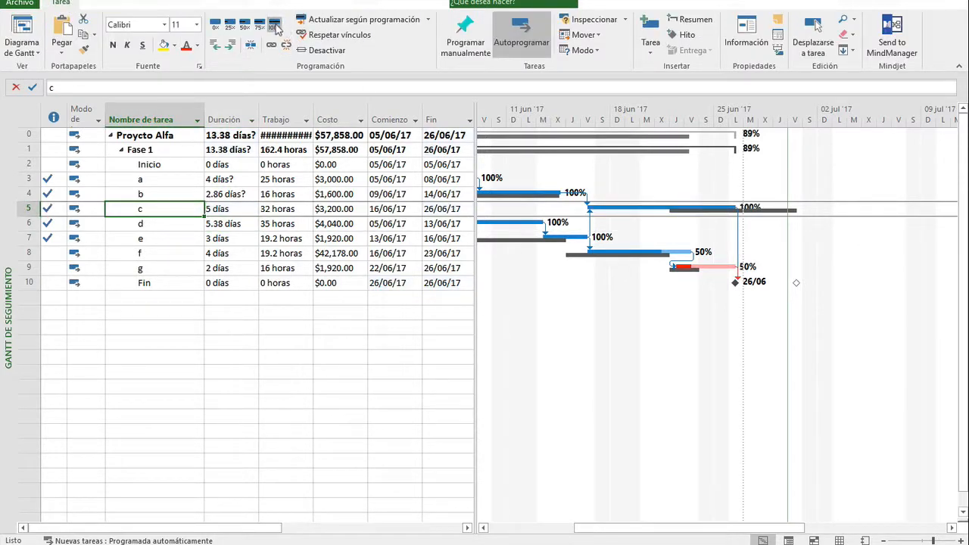
{"action": "left_click", "coordinate": [656, 253]}
{"action": "left_click", "coordinate": [274, 24]}
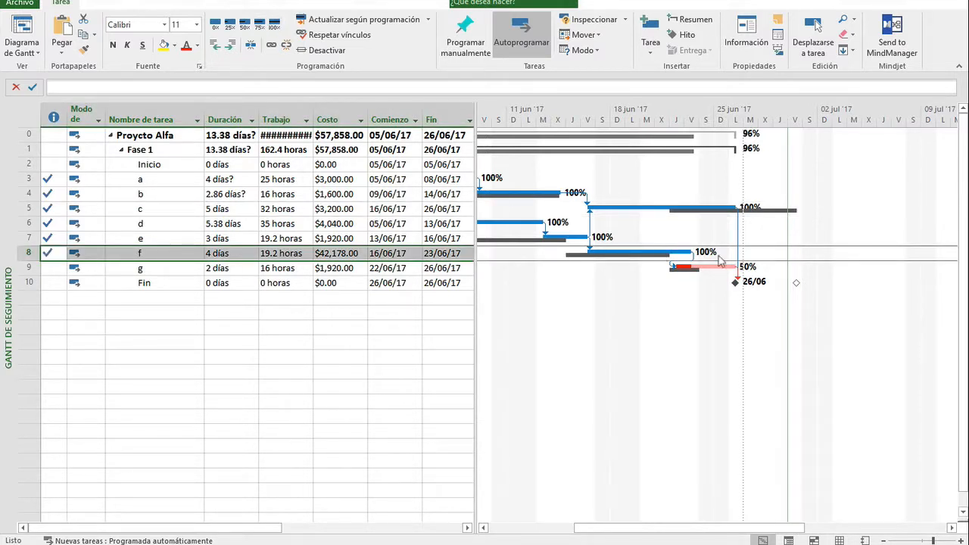
{"action": "left_click", "coordinate": [708, 266]}
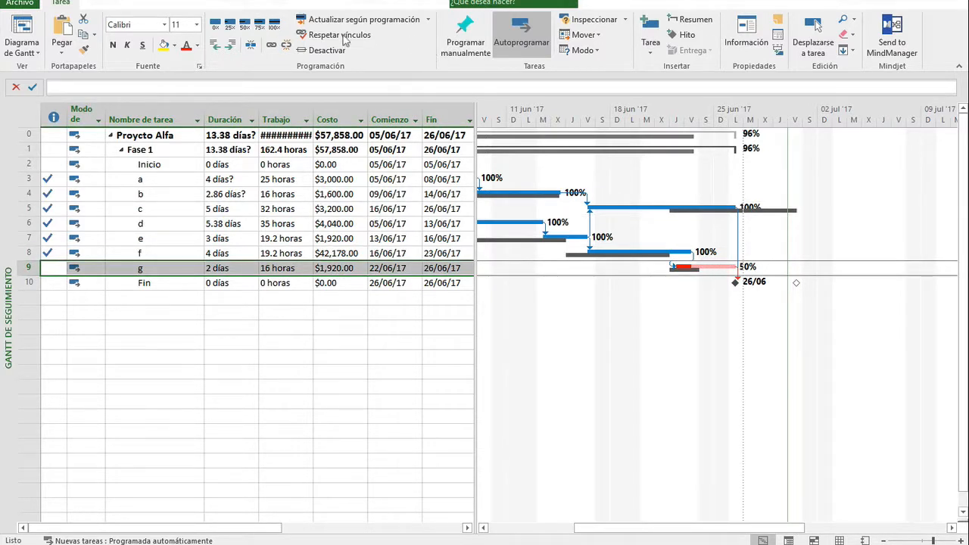
{"action": "left_click", "coordinate": [275, 26]}
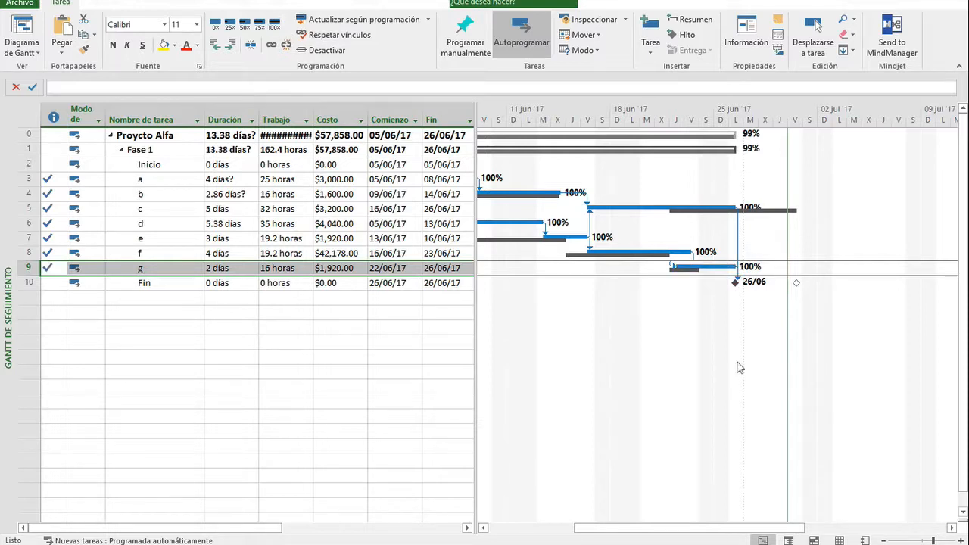
- Mark the Fin and Inicio milestones as 100% complete
{"action": "left_click", "coordinate": [734, 282]}
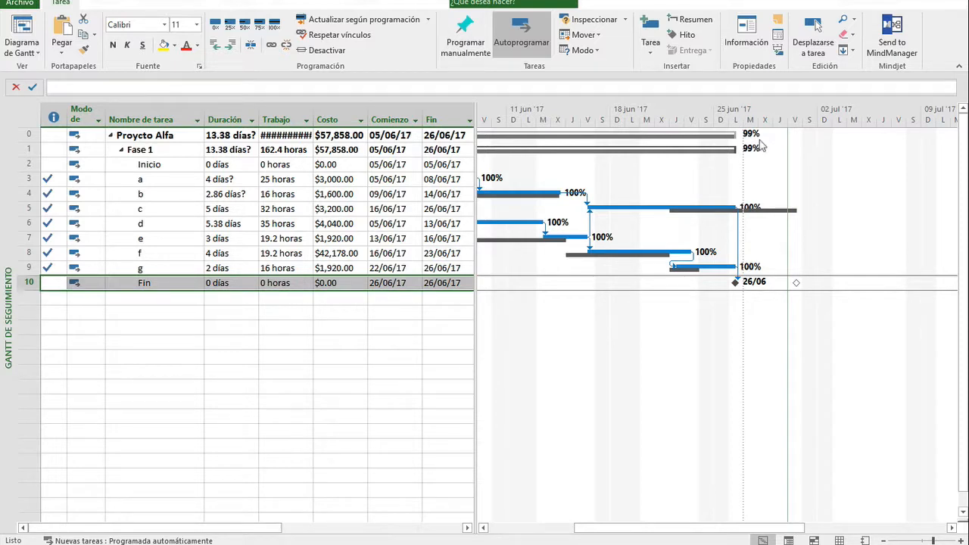
{"action": "left_click", "coordinate": [275, 23]}
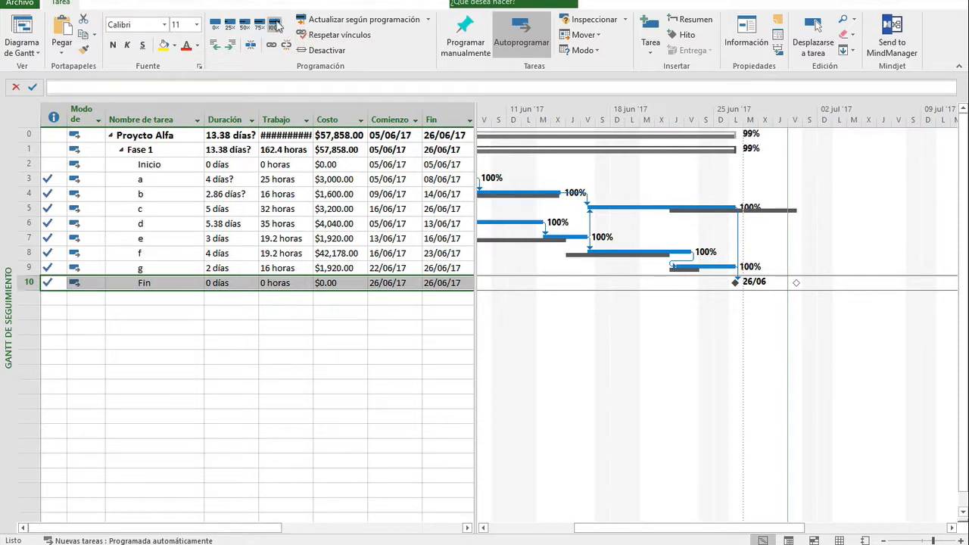
{"action": "left_click", "coordinate": [166, 163]}
{"action": "left_click", "coordinate": [275, 25]}
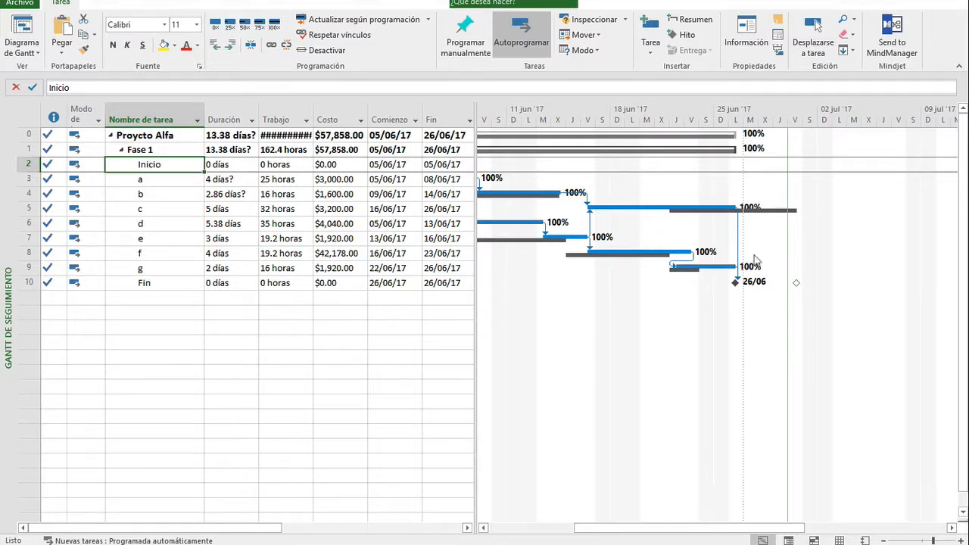
- Apply the earned-value table with the PV, VA, AC, IRP and IRC columns and check the project's IRC and IRP
{"action": "right_click", "coordinate": [32, 113]}
{"action": "left_click", "coordinate": [115, 305]}
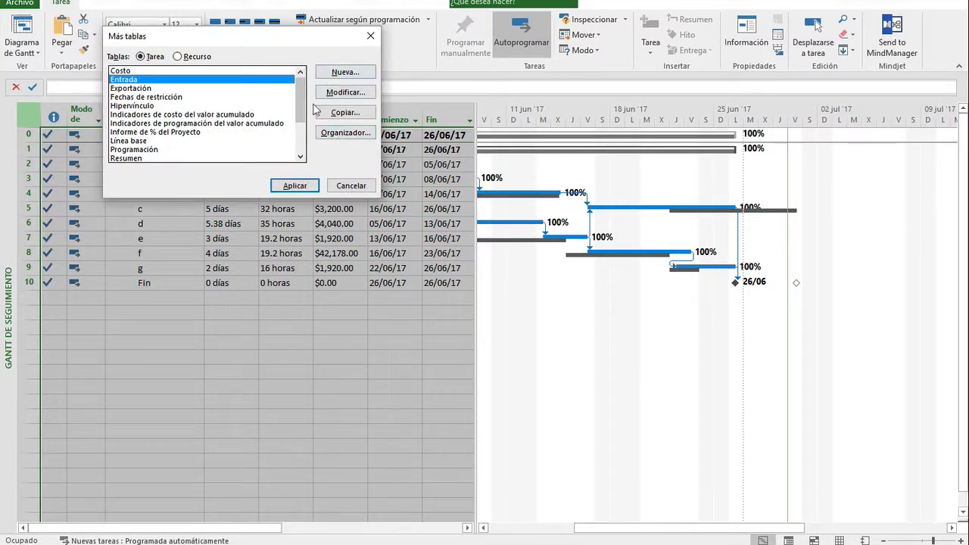
{"action": "scroll", "coordinate": [144, 151], "scroll_direction": "down", "scroll_amount": 3}
{"action": "double_click", "coordinate": [144, 151]}
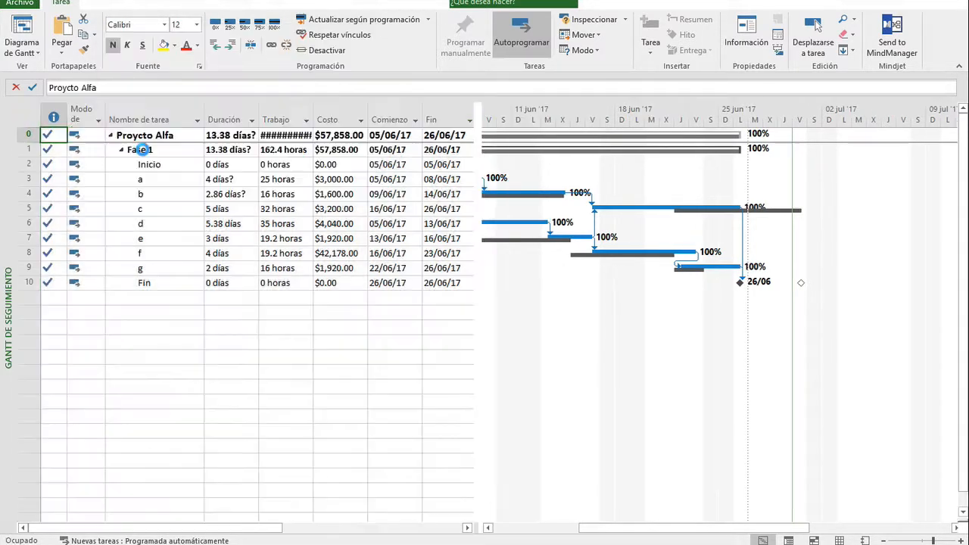
{"action": "left_click", "coordinate": [415, 135]}
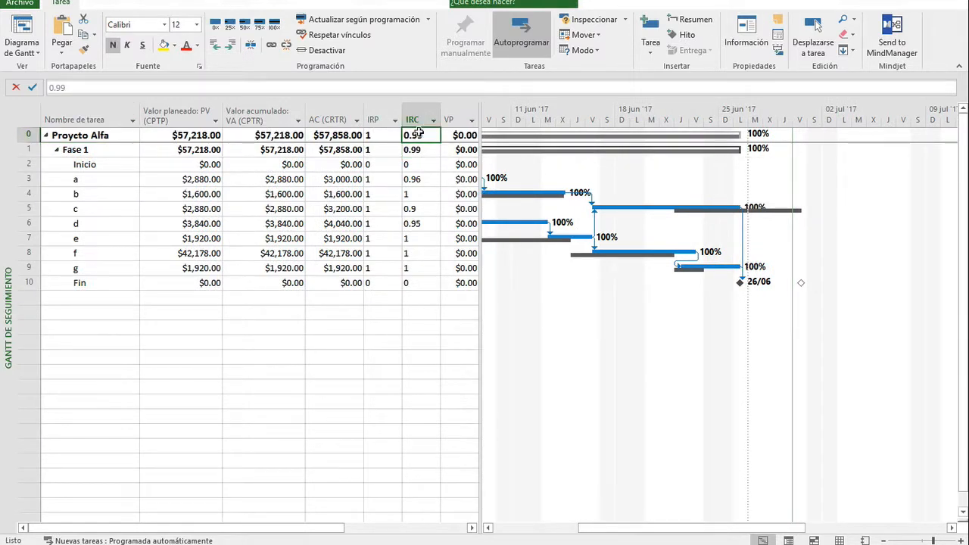
{"action": "left_click", "coordinate": [420, 150]}
{"action": "left_click", "coordinate": [421, 134]}
{"action": "left_click_drag", "start_coordinate": [421, 134], "coordinate": [383, 165]}
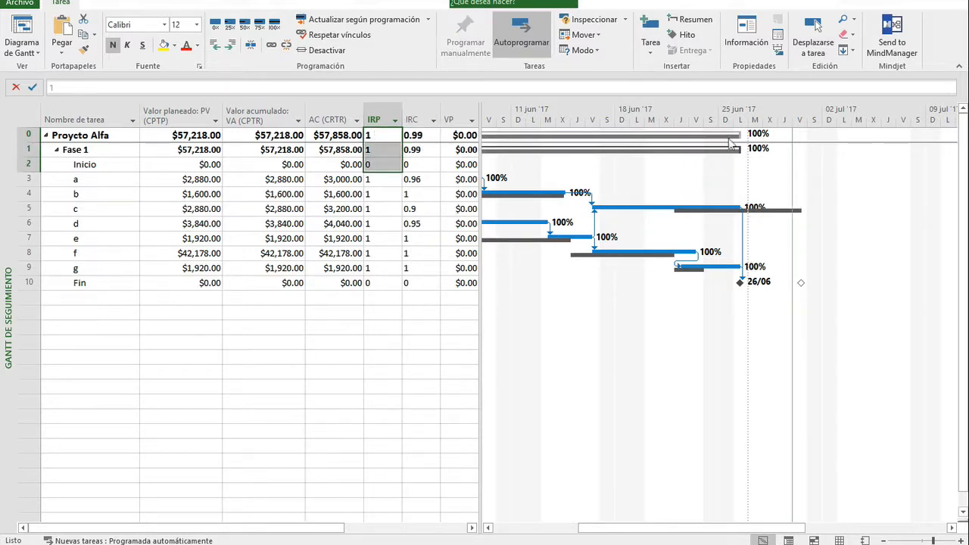
- Compare the actual bars of tasks c, d, f and g with their baseline bars in the tracking chart
{"action": "left_click", "coordinate": [800, 211]}
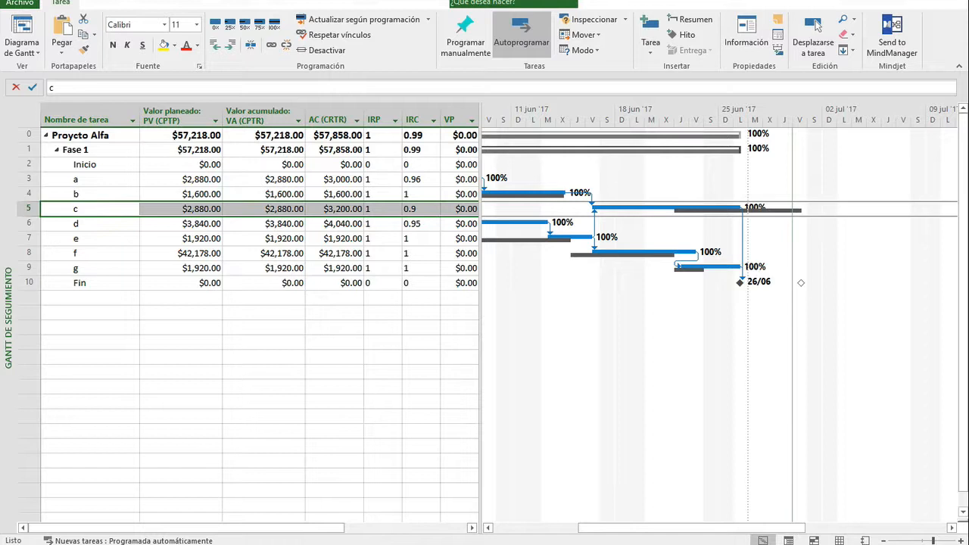
{"action": "left_click", "coordinate": [690, 275]}
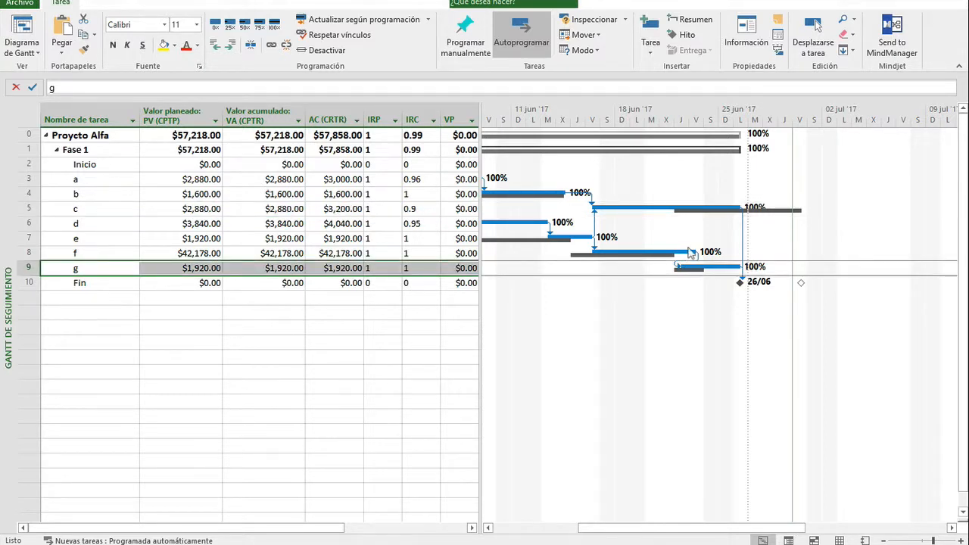
{"action": "left_click", "coordinate": [692, 255]}
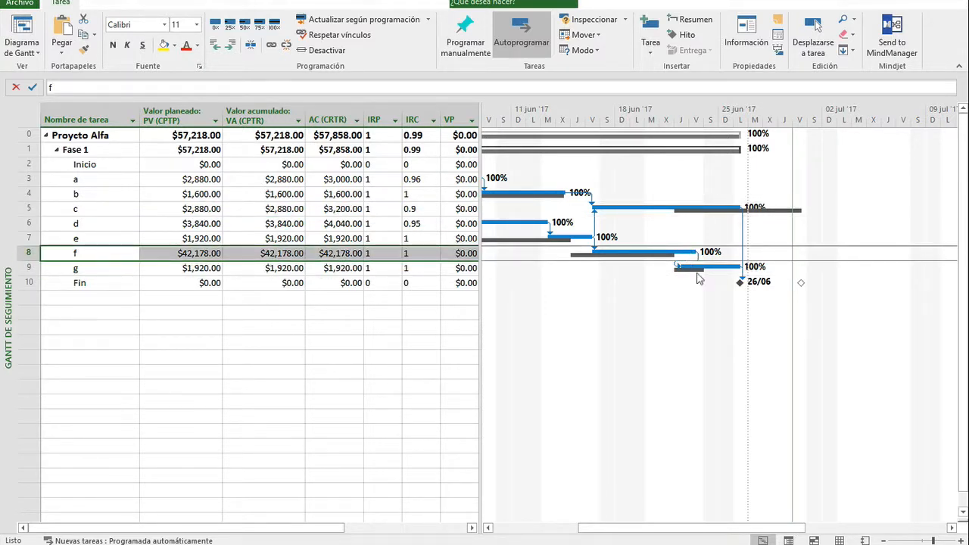
{"action": "left_click", "coordinate": [698, 272]}
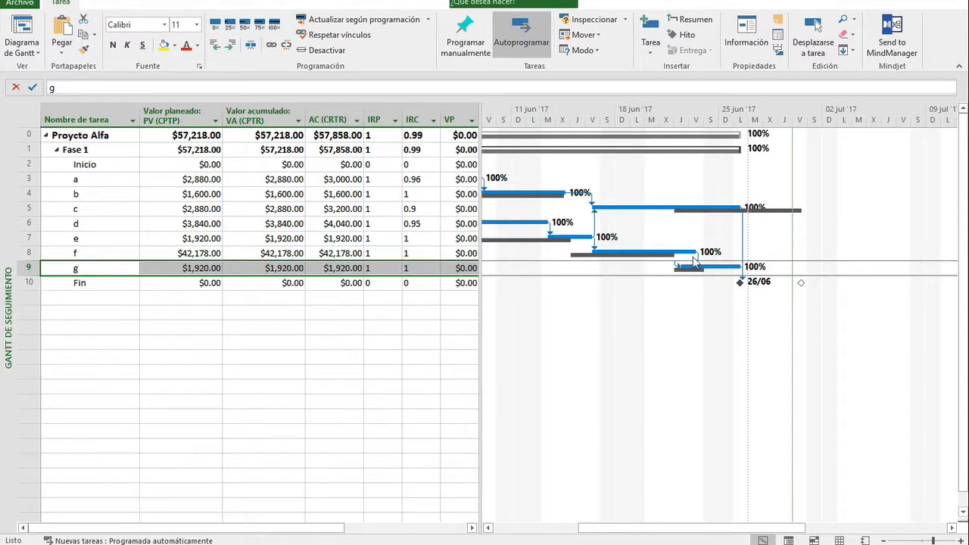
{"action": "left_click", "coordinate": [685, 254]}
{"action": "mouse_move", "coordinate": [686, 254]}
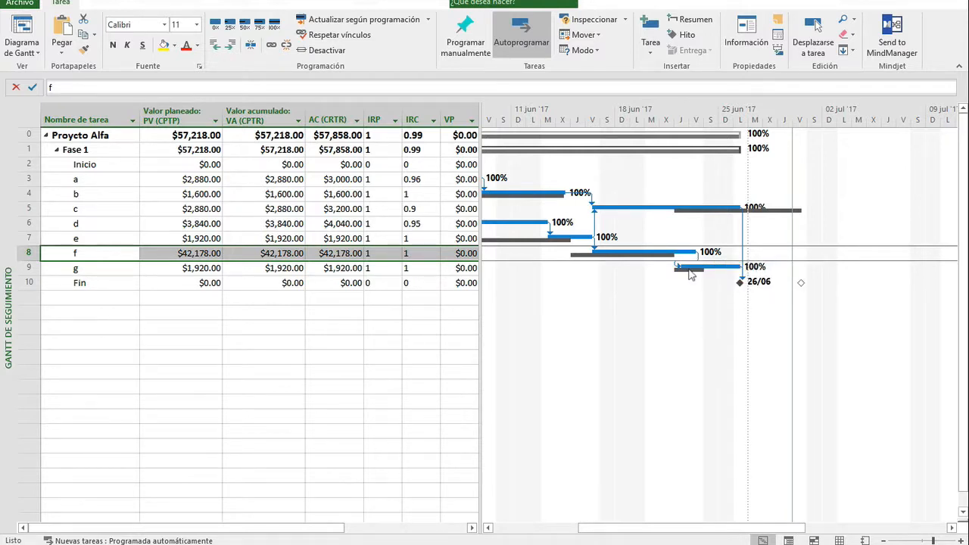
{"action": "left_click", "coordinate": [690, 271]}
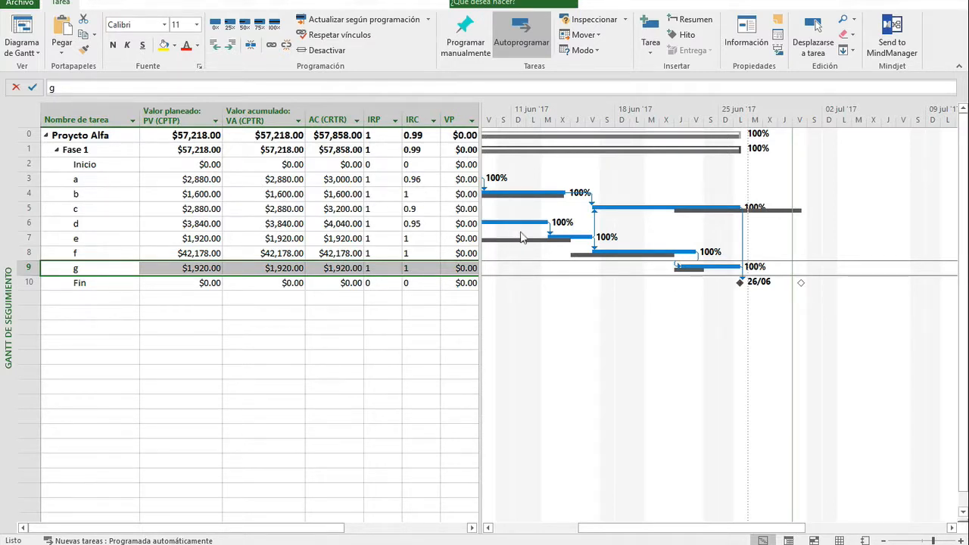
{"action": "scroll", "coordinate": [521, 237], "scroll_direction": "left", "scroll_amount": 3}
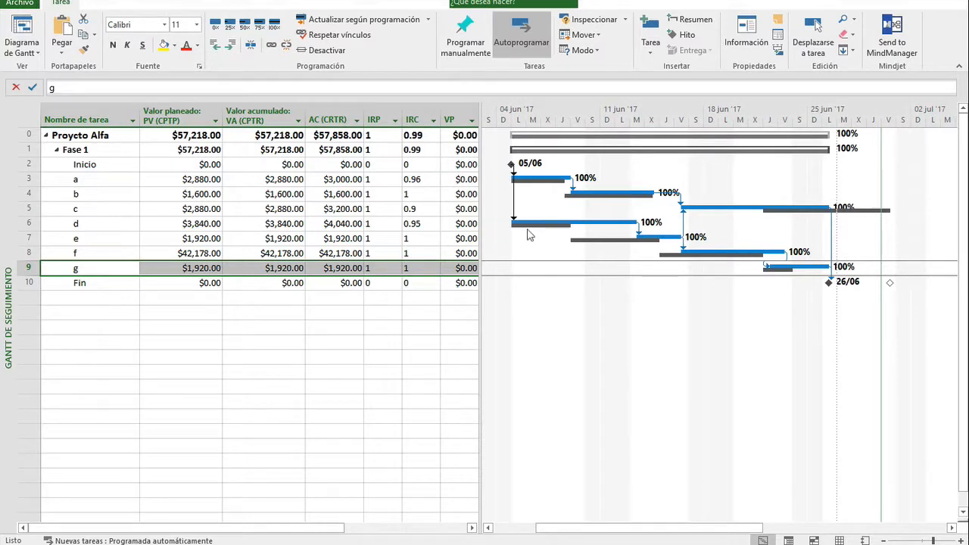
{"action": "left_click", "coordinate": [534, 227]}
{"action": "mouse_move", "coordinate": [534, 227]}
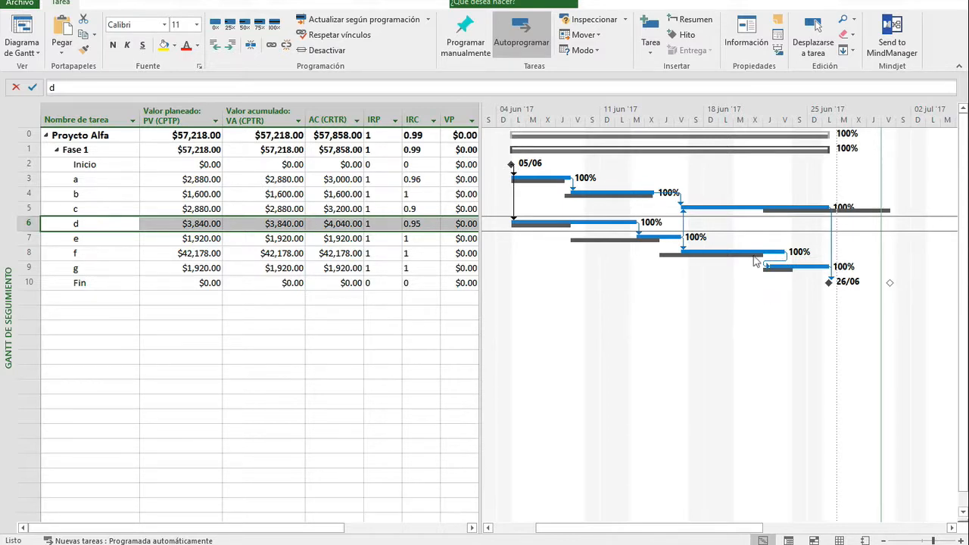
{"action": "mouse_move", "coordinate": [771, 266]}
{"action": "left_click", "coordinate": [776, 252]}
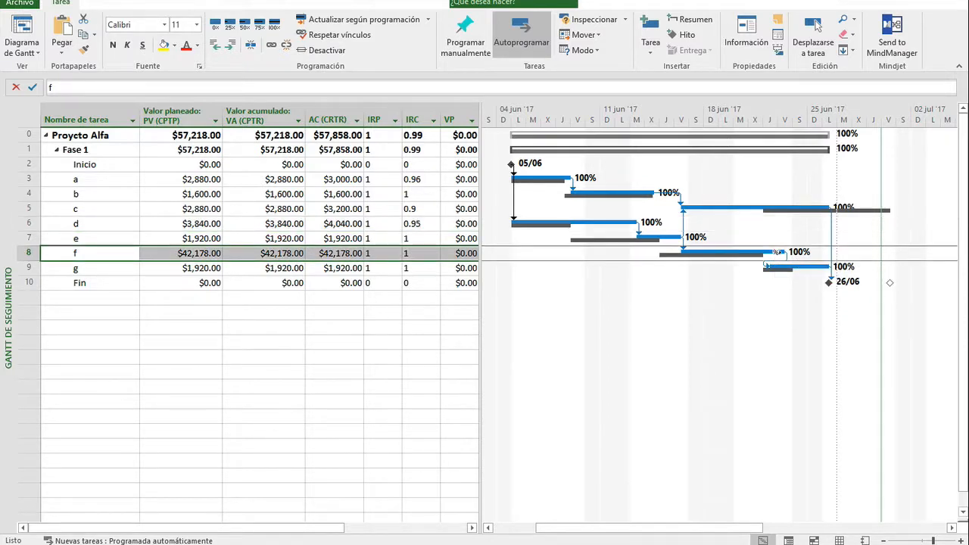
{"action": "mouse_move", "coordinate": [775, 252]}
- Generate the Flujo de caja cost report for the project
{"action": "left_click", "coordinate": [149, 294]}
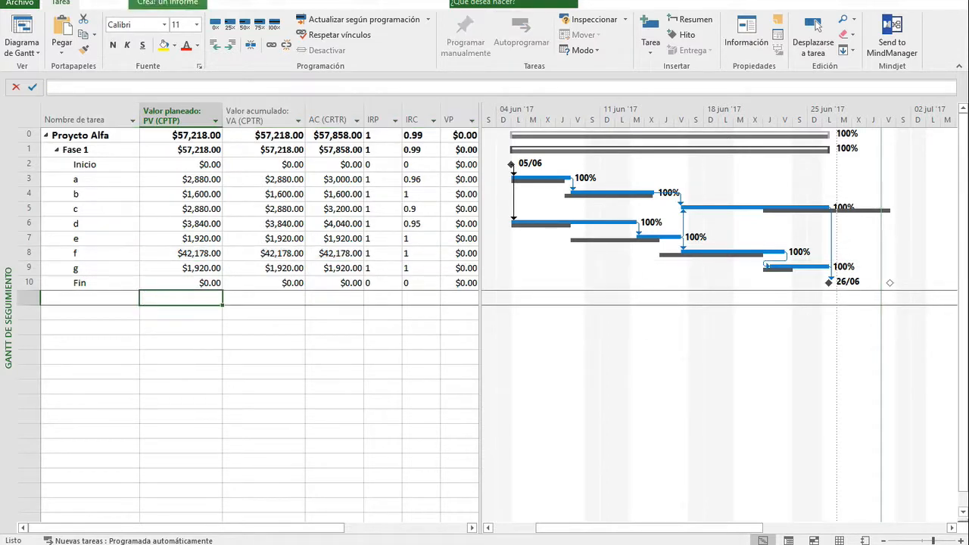
{"action": "left_click", "coordinate": [173, 4]}
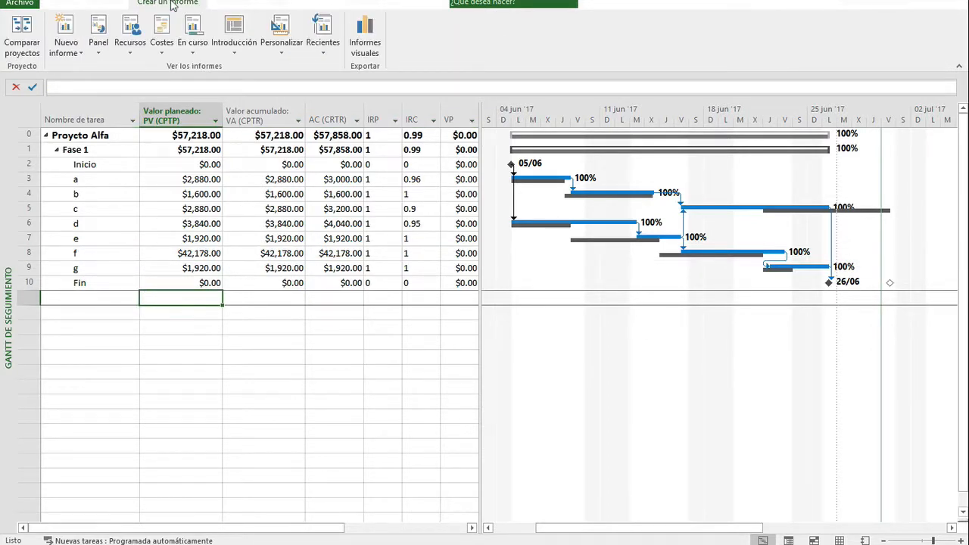
{"action": "left_click", "coordinate": [162, 45]}
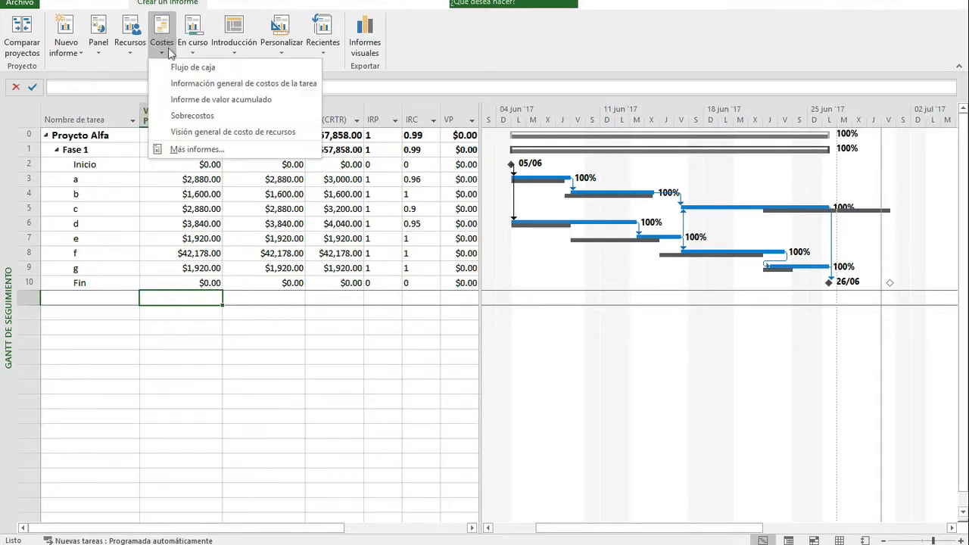
{"action": "left_click", "coordinate": [226, 72]}
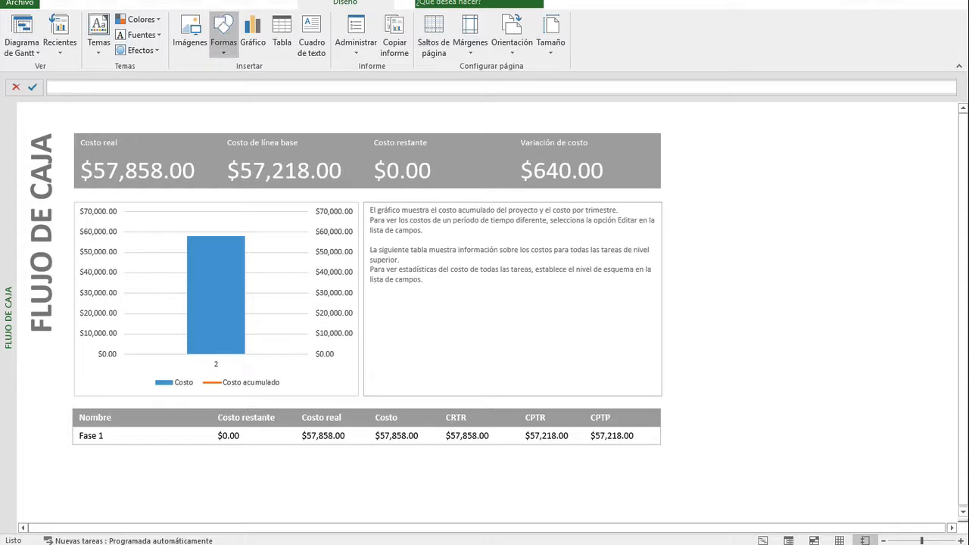
- Generate the Visión general de los recursos report for the project
{"action": "left_click", "coordinate": [156, 4]}
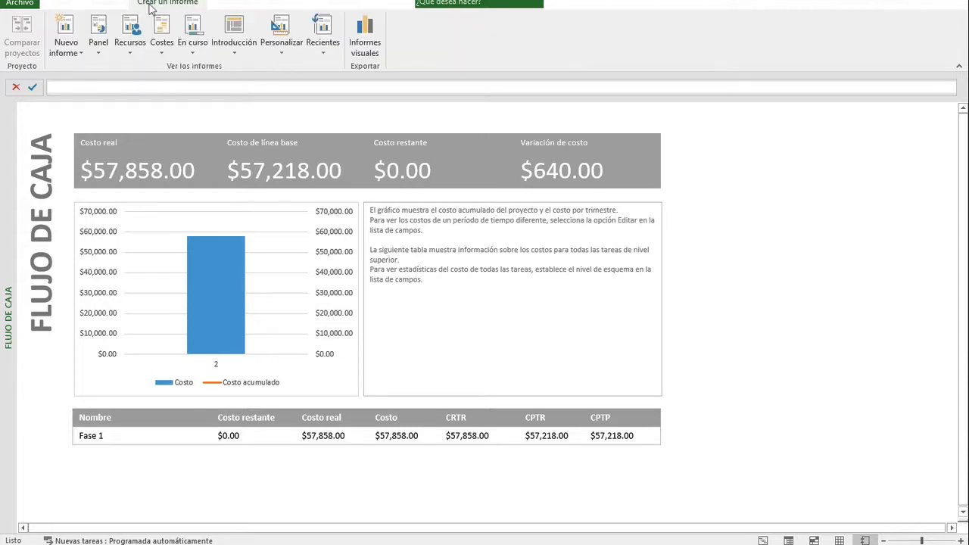
{"action": "left_click", "coordinate": [130, 42]}
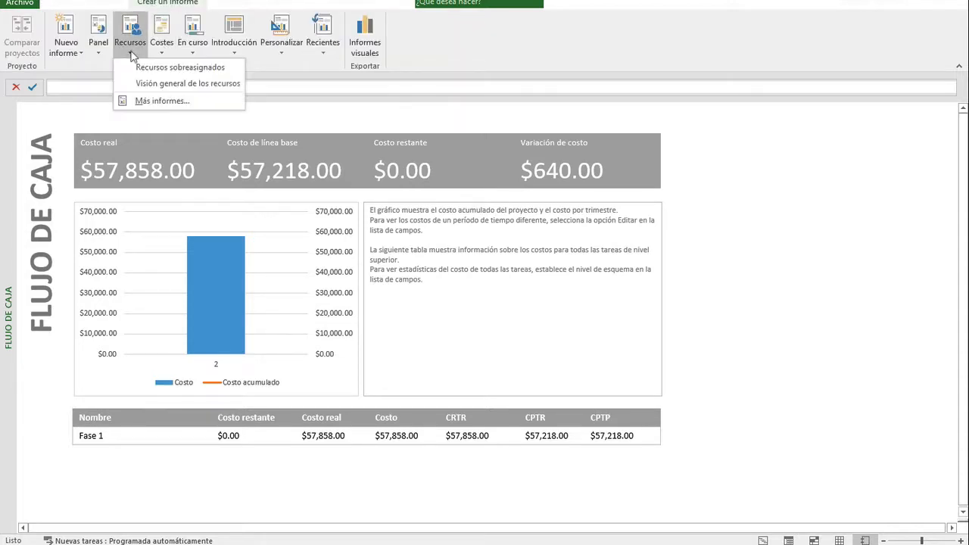
{"action": "left_click", "coordinate": [205, 84]}
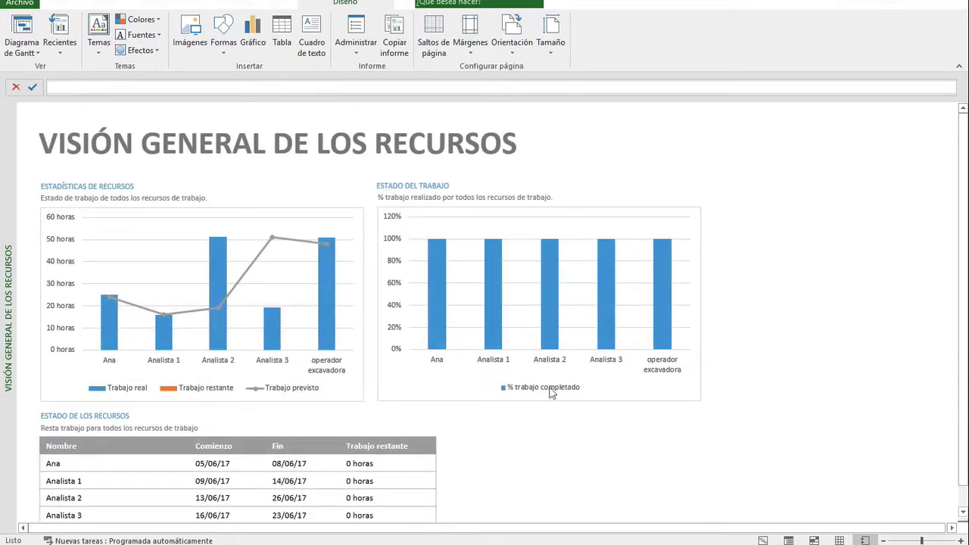
- Generate the Información general del trabajo dashboard report for the project
{"action": "left_click", "coordinate": [142, 4]}
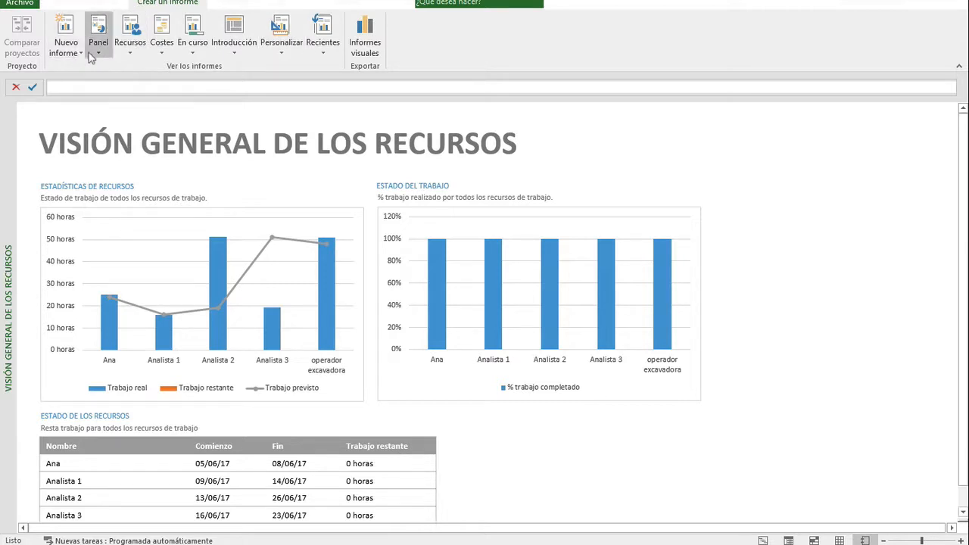
{"action": "left_click", "coordinate": [139, 48]}
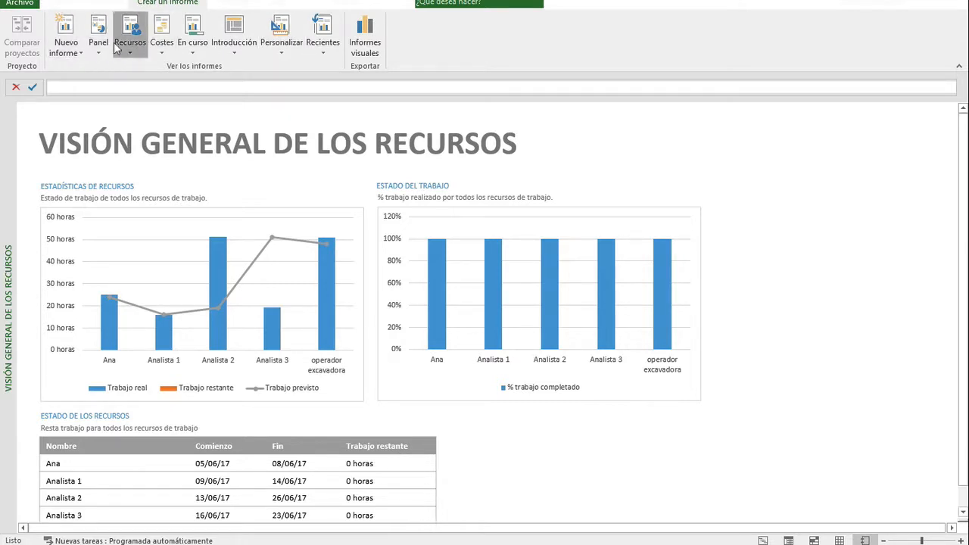
{"action": "left_click", "coordinate": [96, 48]}
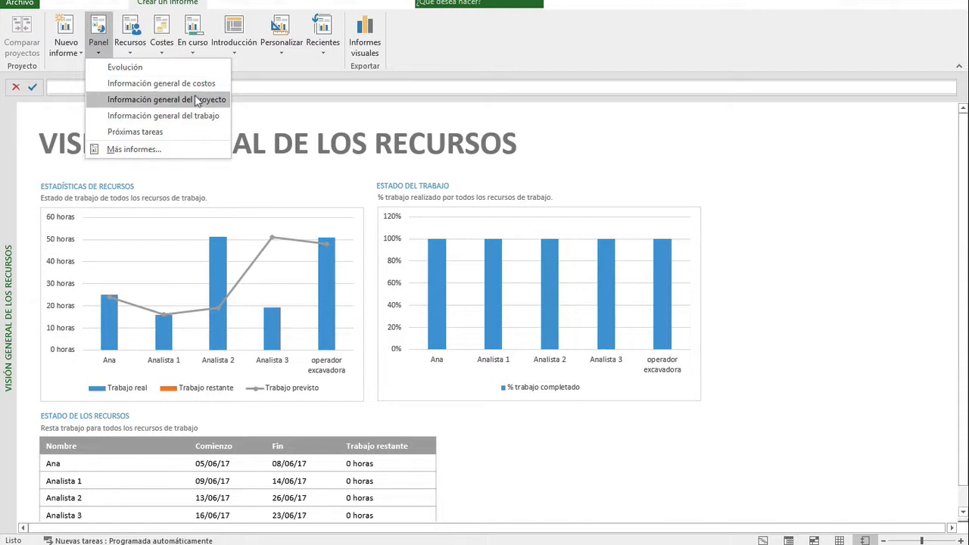
{"action": "left_click", "coordinate": [202, 116]}
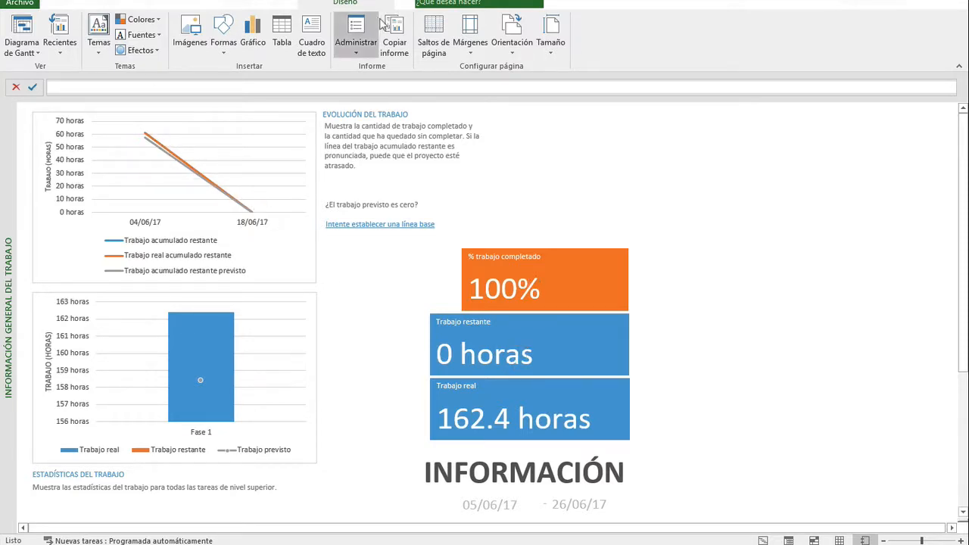
- Create the visual report Informe de horas extra del valor acumulado in Excel with usage data by Días, and show its whole chart
{"action": "left_click", "coordinate": [149, 8]}
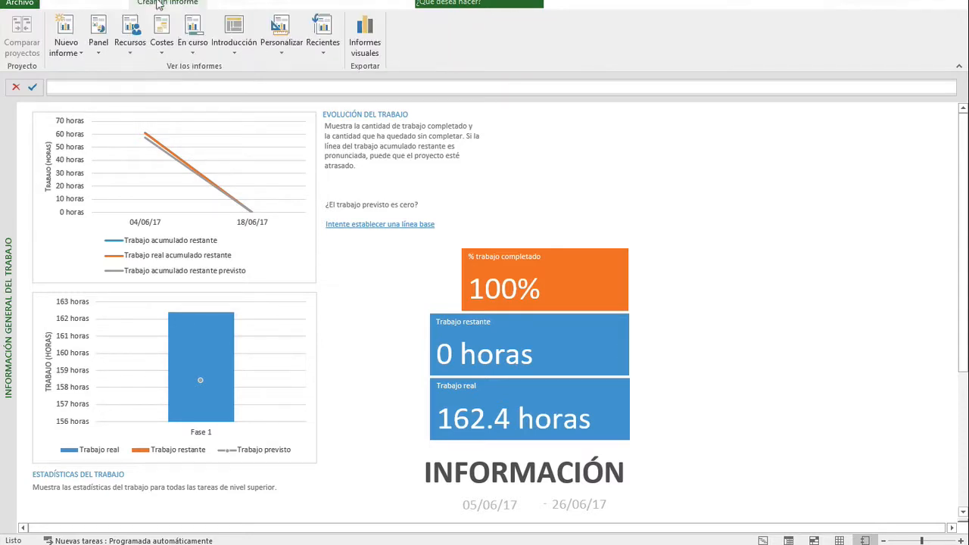
{"action": "left_click", "coordinate": [365, 38]}
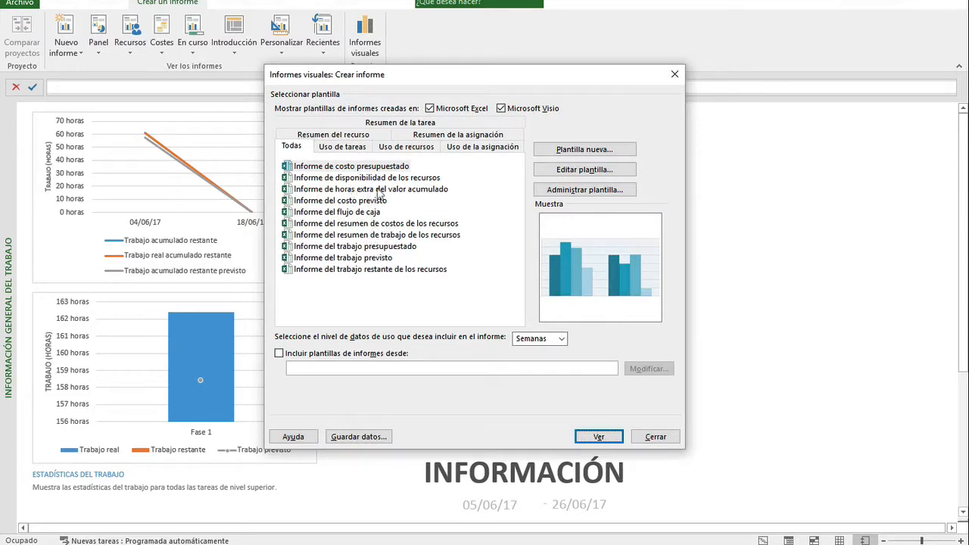
{"action": "left_click", "coordinate": [377, 189]}
{"action": "left_click", "coordinate": [564, 339]}
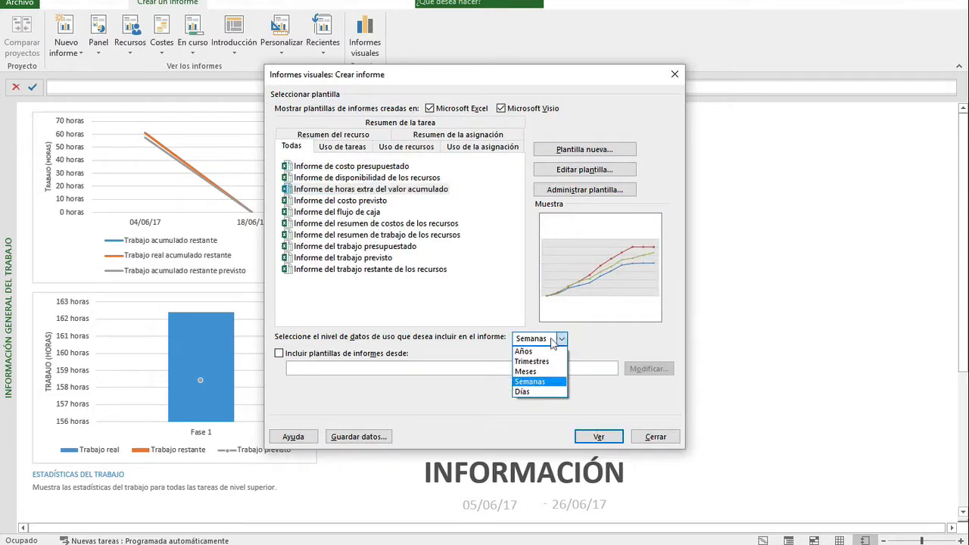
{"action": "left_click", "coordinate": [540, 392]}
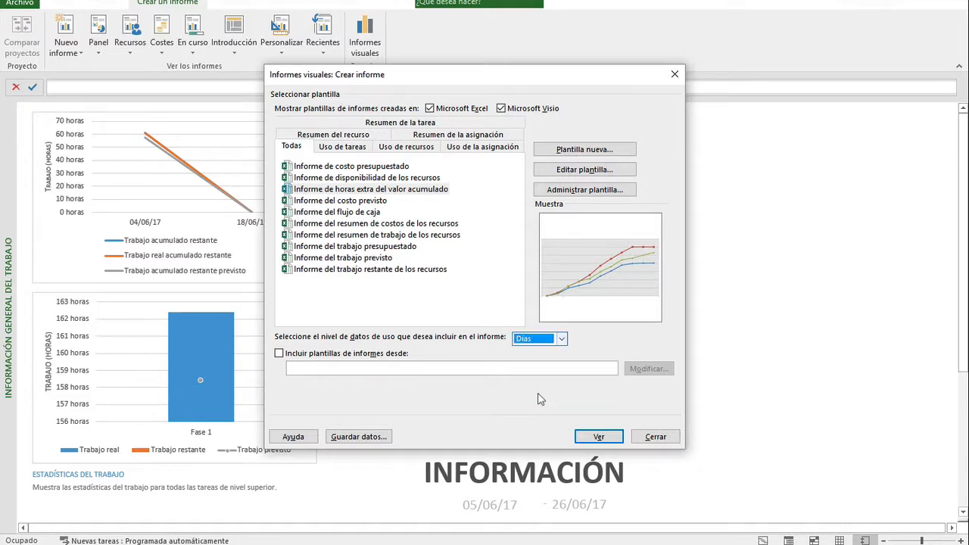
{"action": "left_click", "coordinate": [611, 438]}
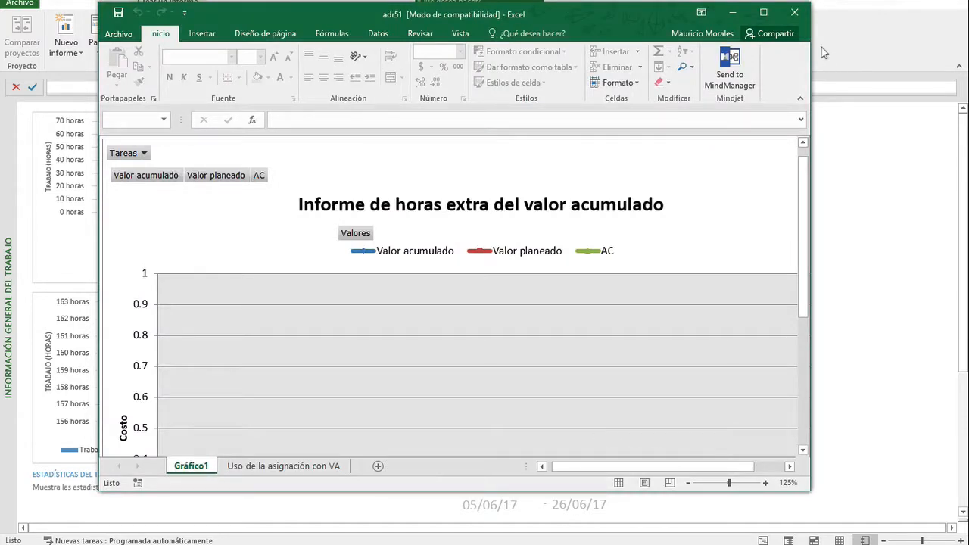
{"action": "left_click", "coordinate": [768, 16]}
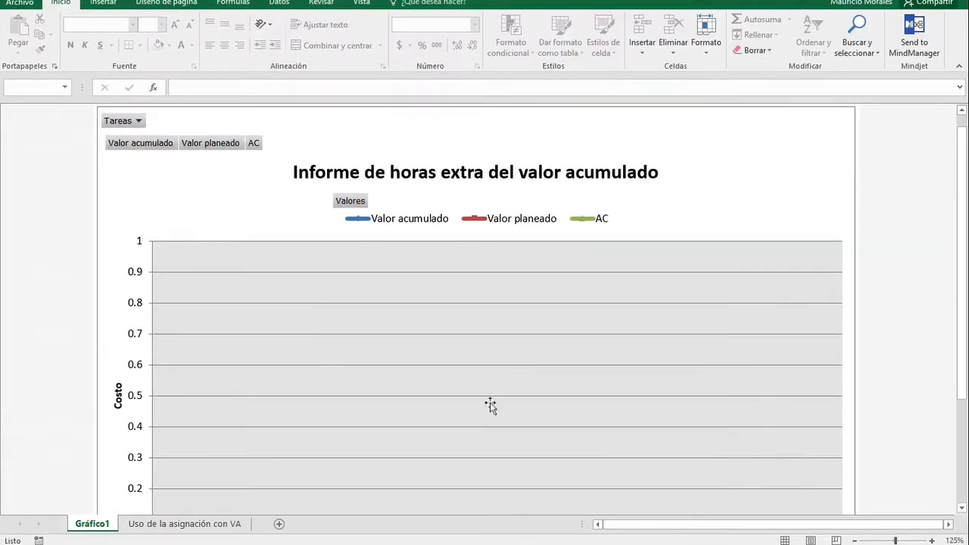
{"action": "left_click", "coordinate": [856, 541]}
{"action": "left_click", "coordinate": [856, 541]}
{"action": "left_click", "coordinate": [856, 541]}
{"action": "left_click", "coordinate": [856, 541]}
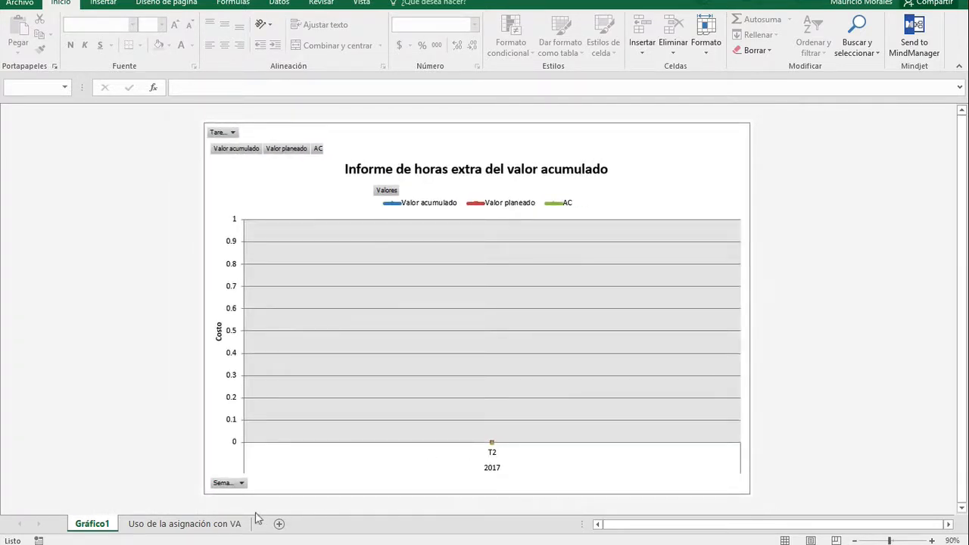
- Expand quarter T2 down to Día in the pivot table on the sheet Uso de la asignación con VA
{"action": "left_click", "coordinate": [227, 524]}
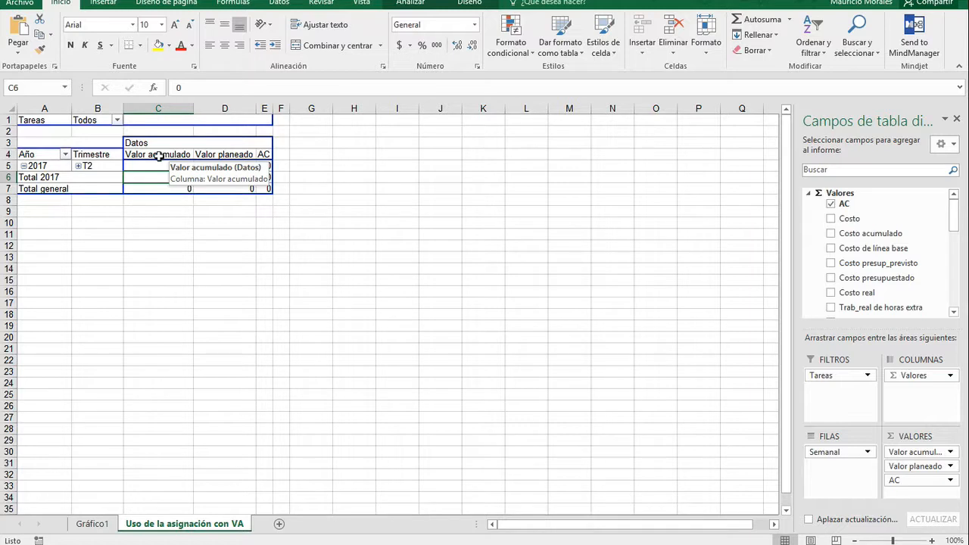
{"action": "left_click", "coordinate": [159, 157]}
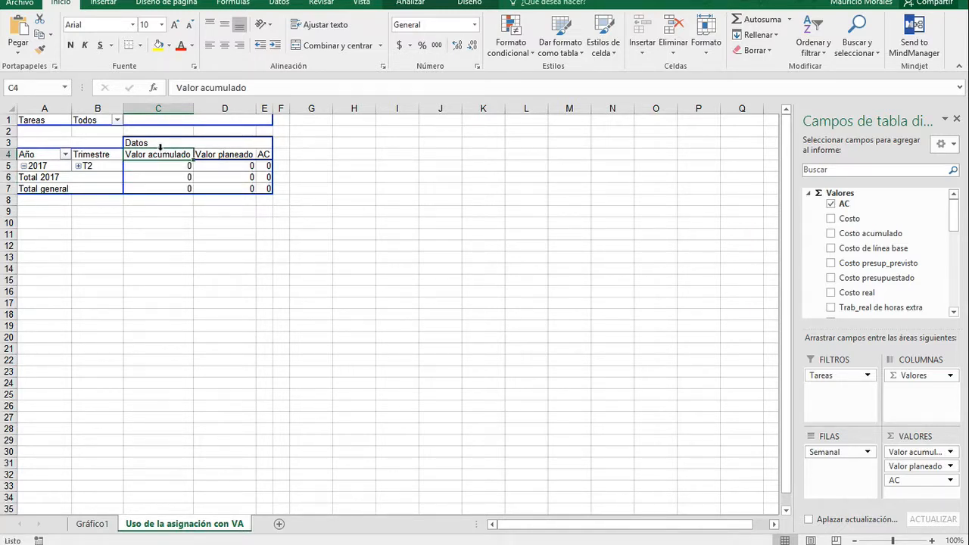
{"action": "right_click", "coordinate": [92, 165]}
{"action": "mouse_move", "coordinate": [310, 273]}
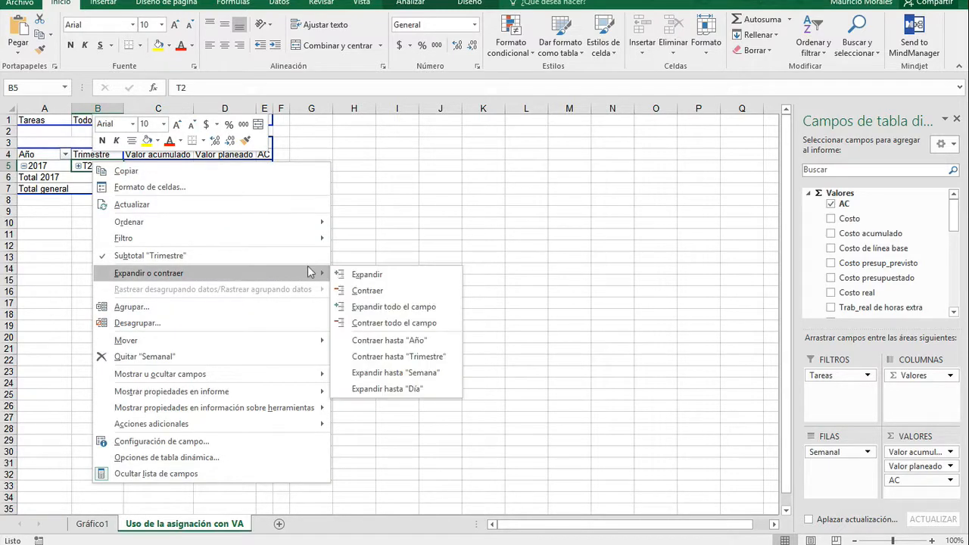
{"action": "left_click", "coordinate": [385, 388]}
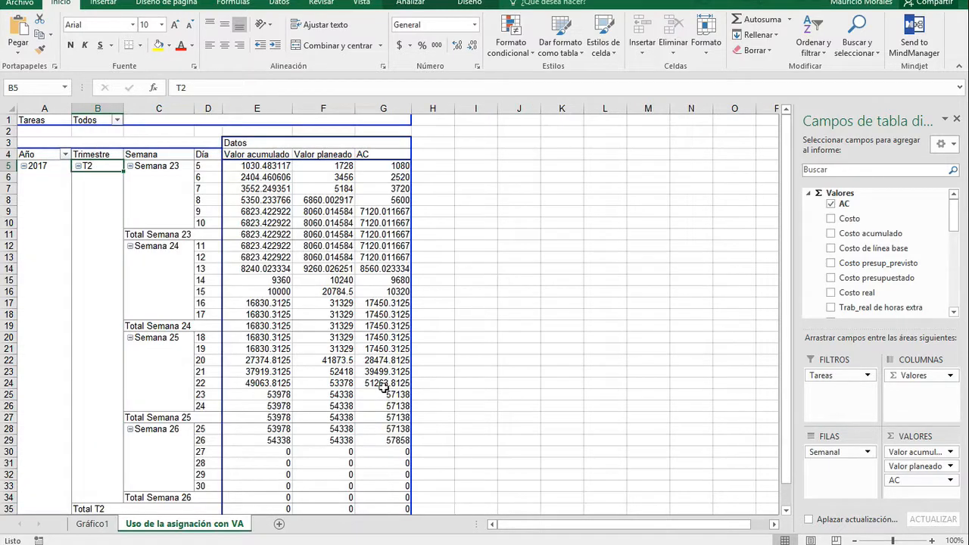
- Compare the AC curve with the Valor planeado and Valor acumulado curves in the Gráfico1 earned-value chart
{"action": "left_click", "coordinate": [103, 525]}
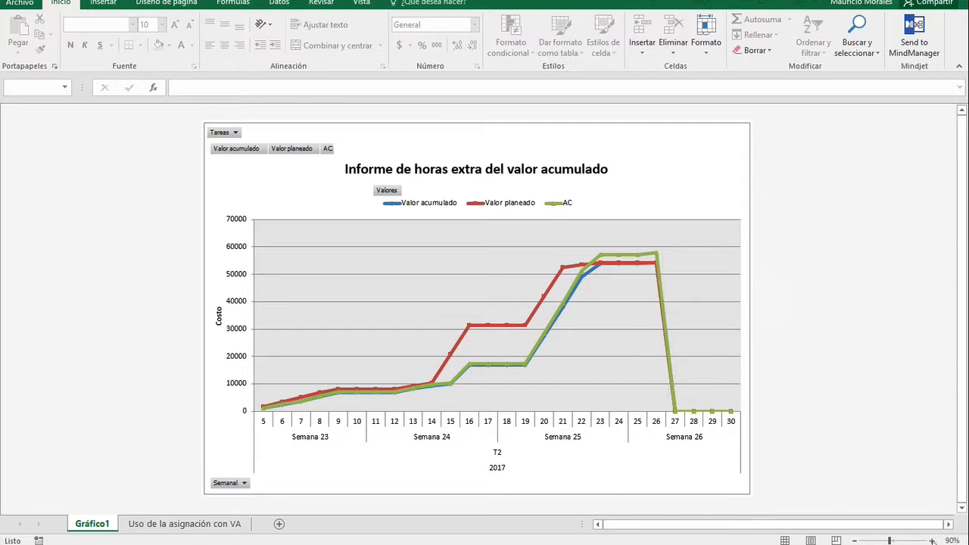
{"action": "left_click", "coordinate": [932, 540]}
{"action": "left_click", "coordinate": [933, 541]}
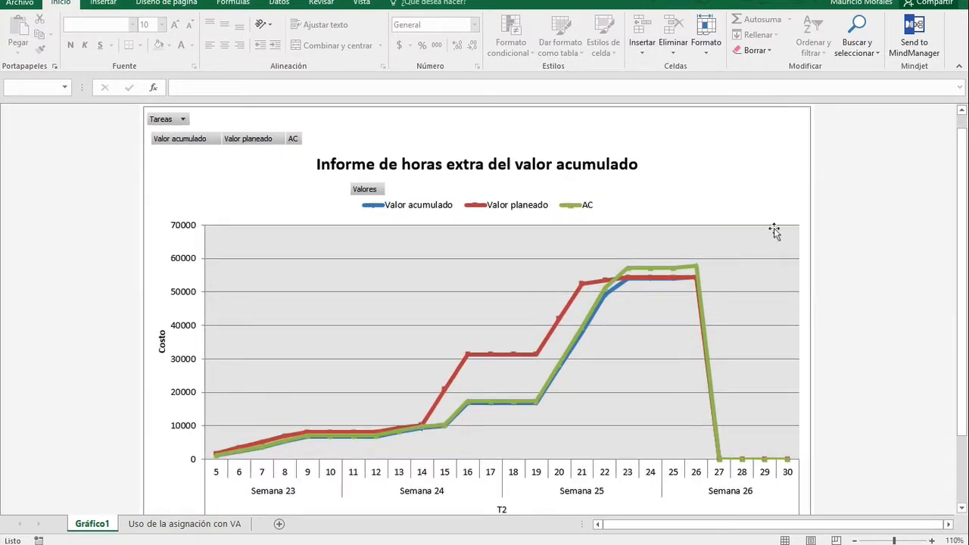
{"action": "left_click", "coordinate": [617, 294]}
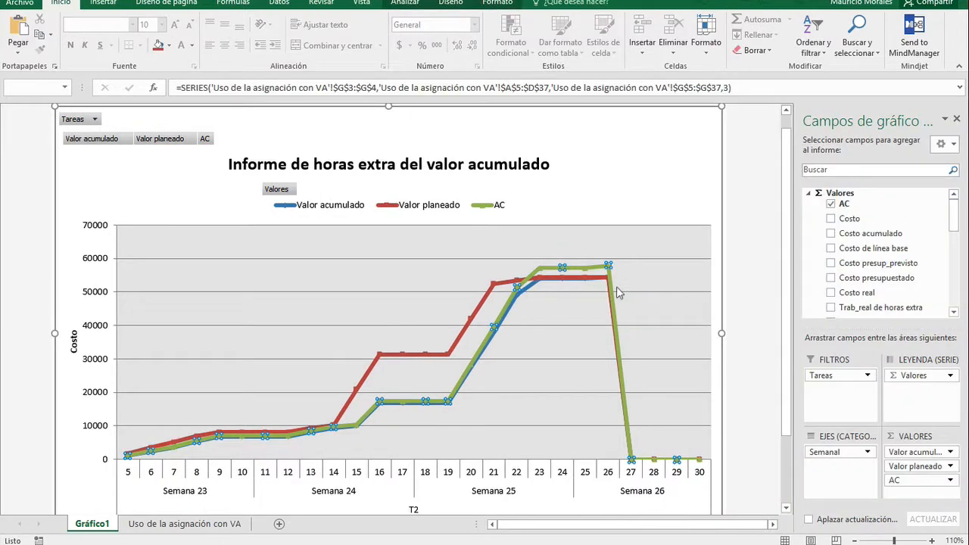
{"action": "left_click", "coordinate": [502, 285]}
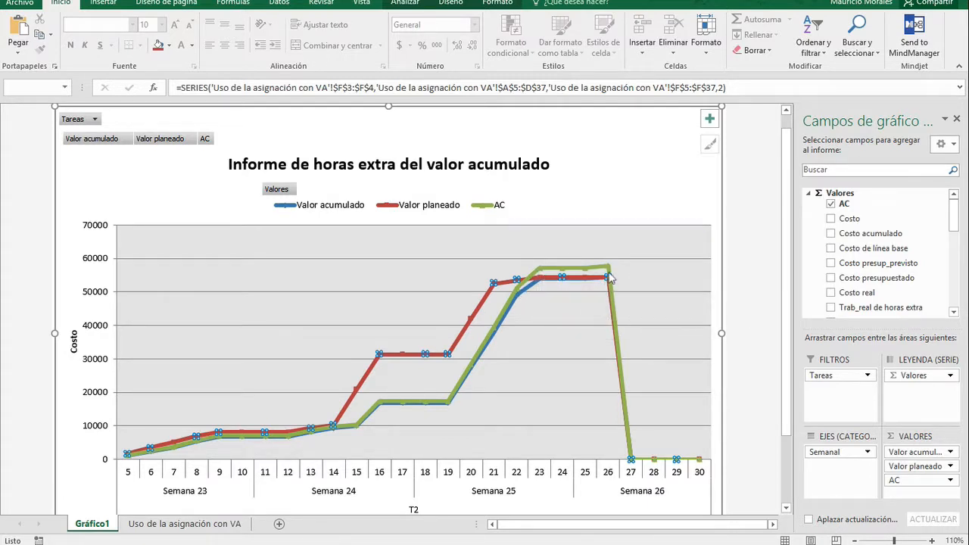
{"action": "mouse_move", "coordinate": [610, 279]}
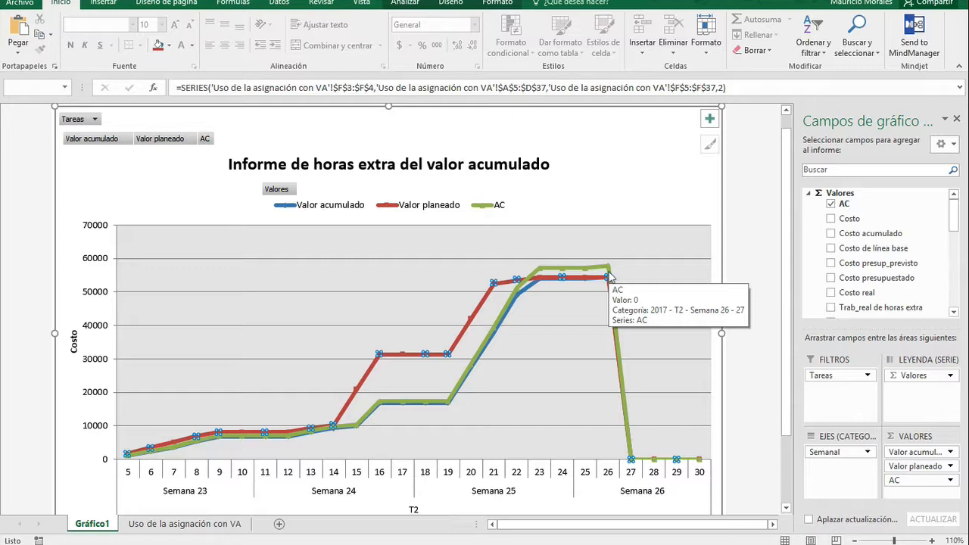